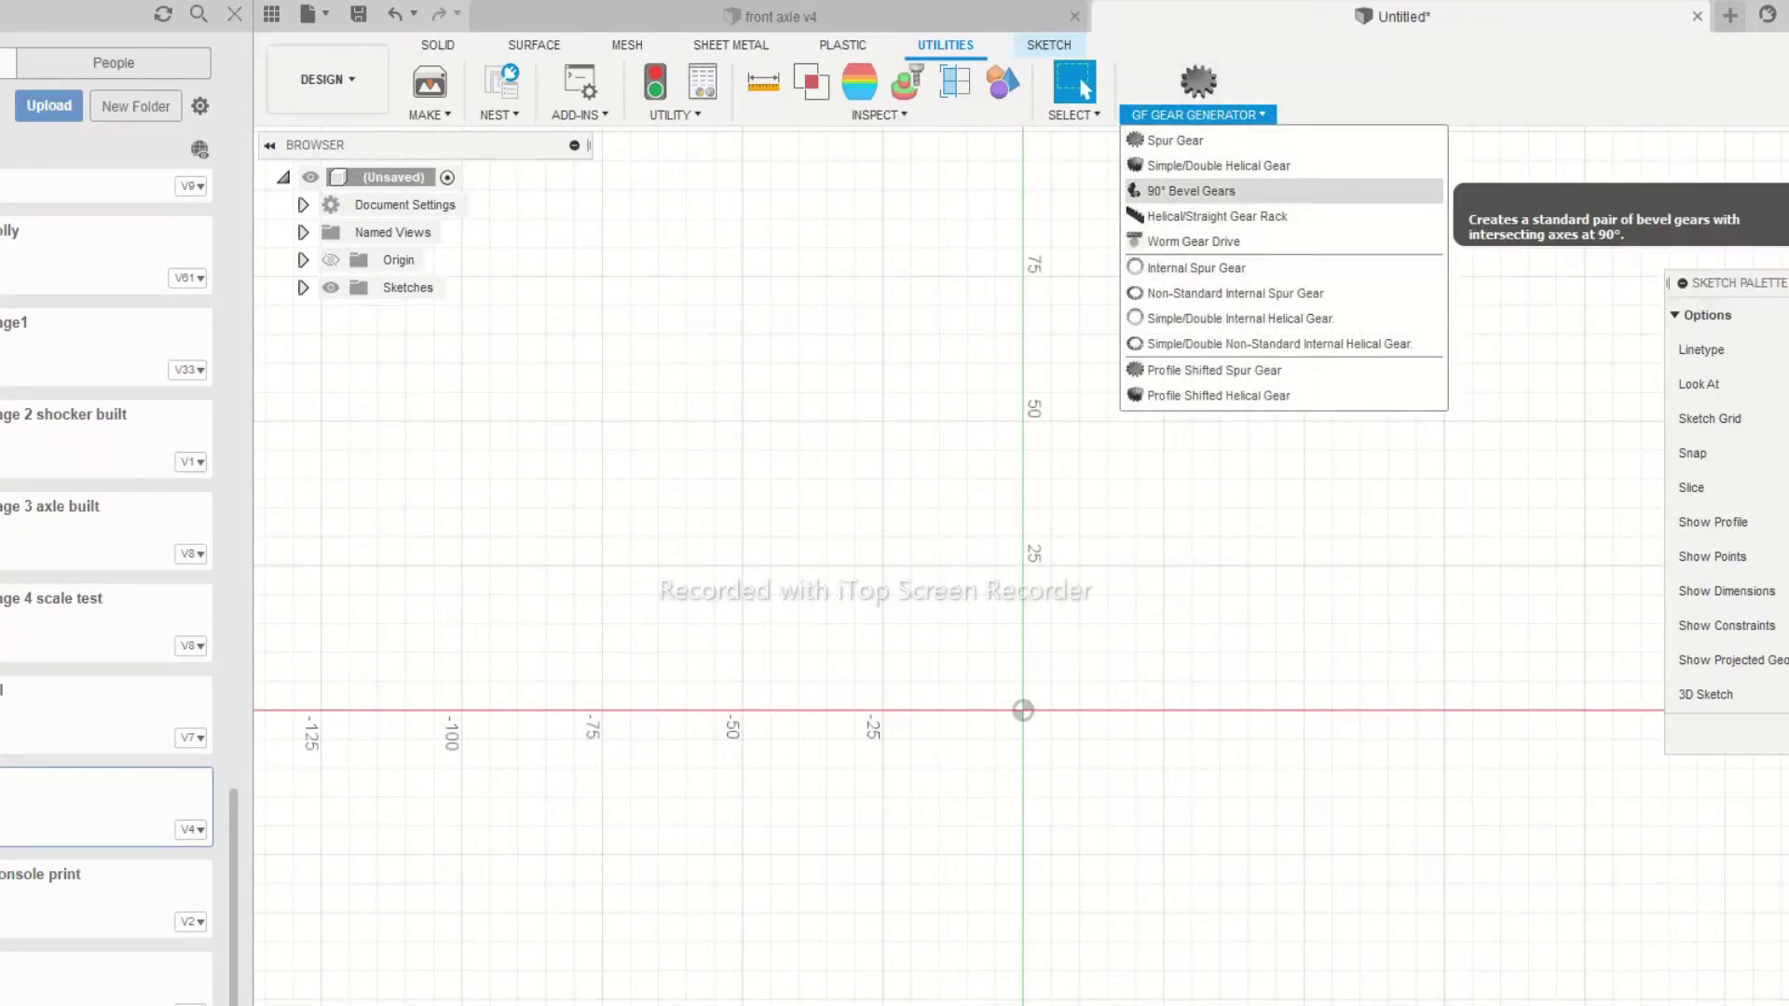
Generate a pair of 90° bevel gears with module 1 mm, 32 wheel teeth and 12 pinion teeth
click(1191, 190)
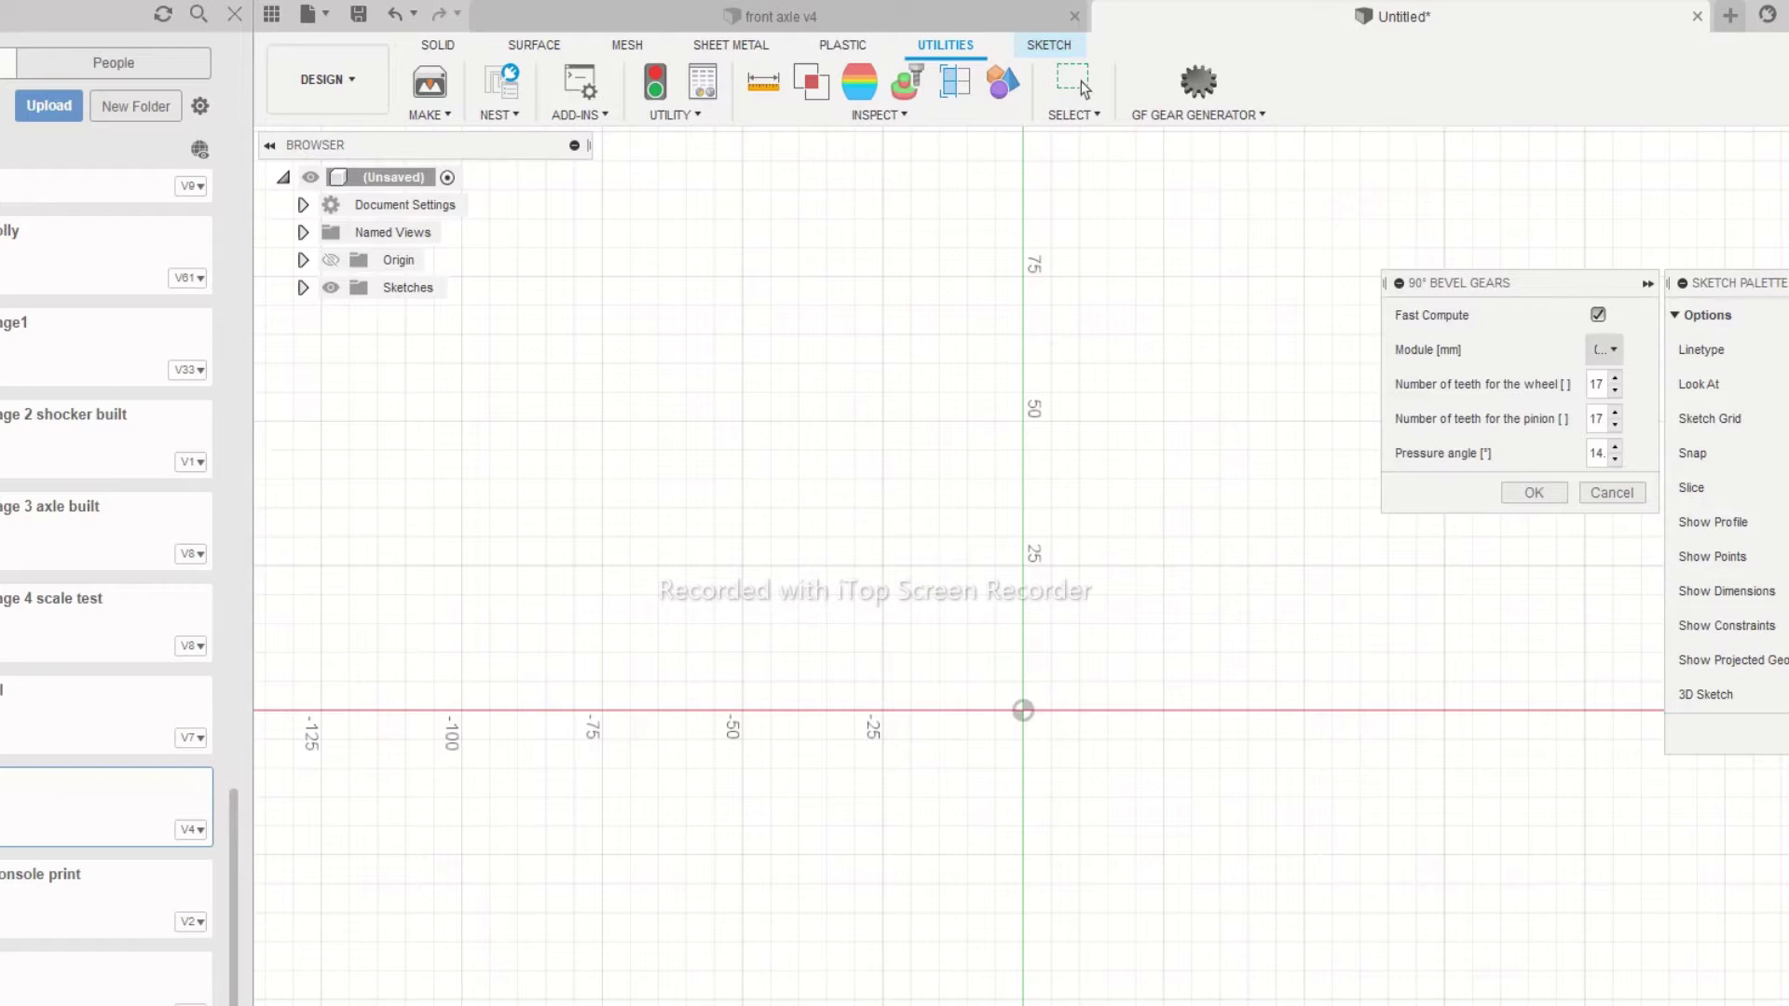
click(1605, 350)
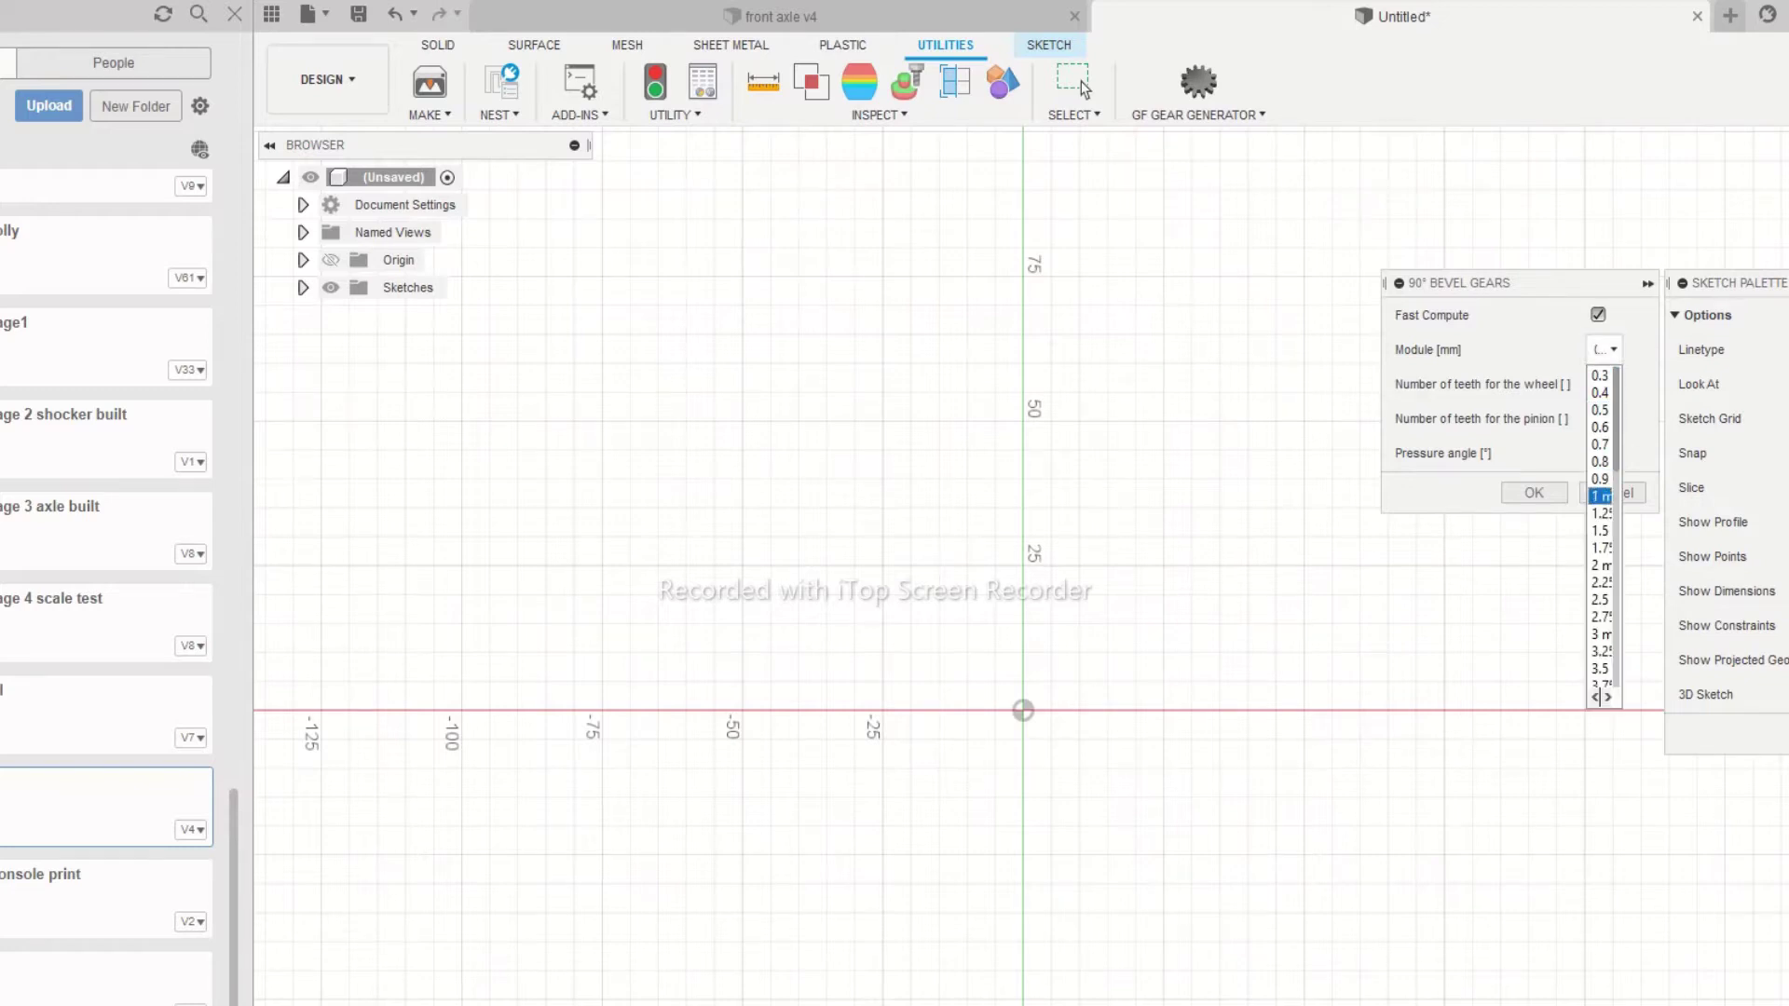
click(1600, 497)
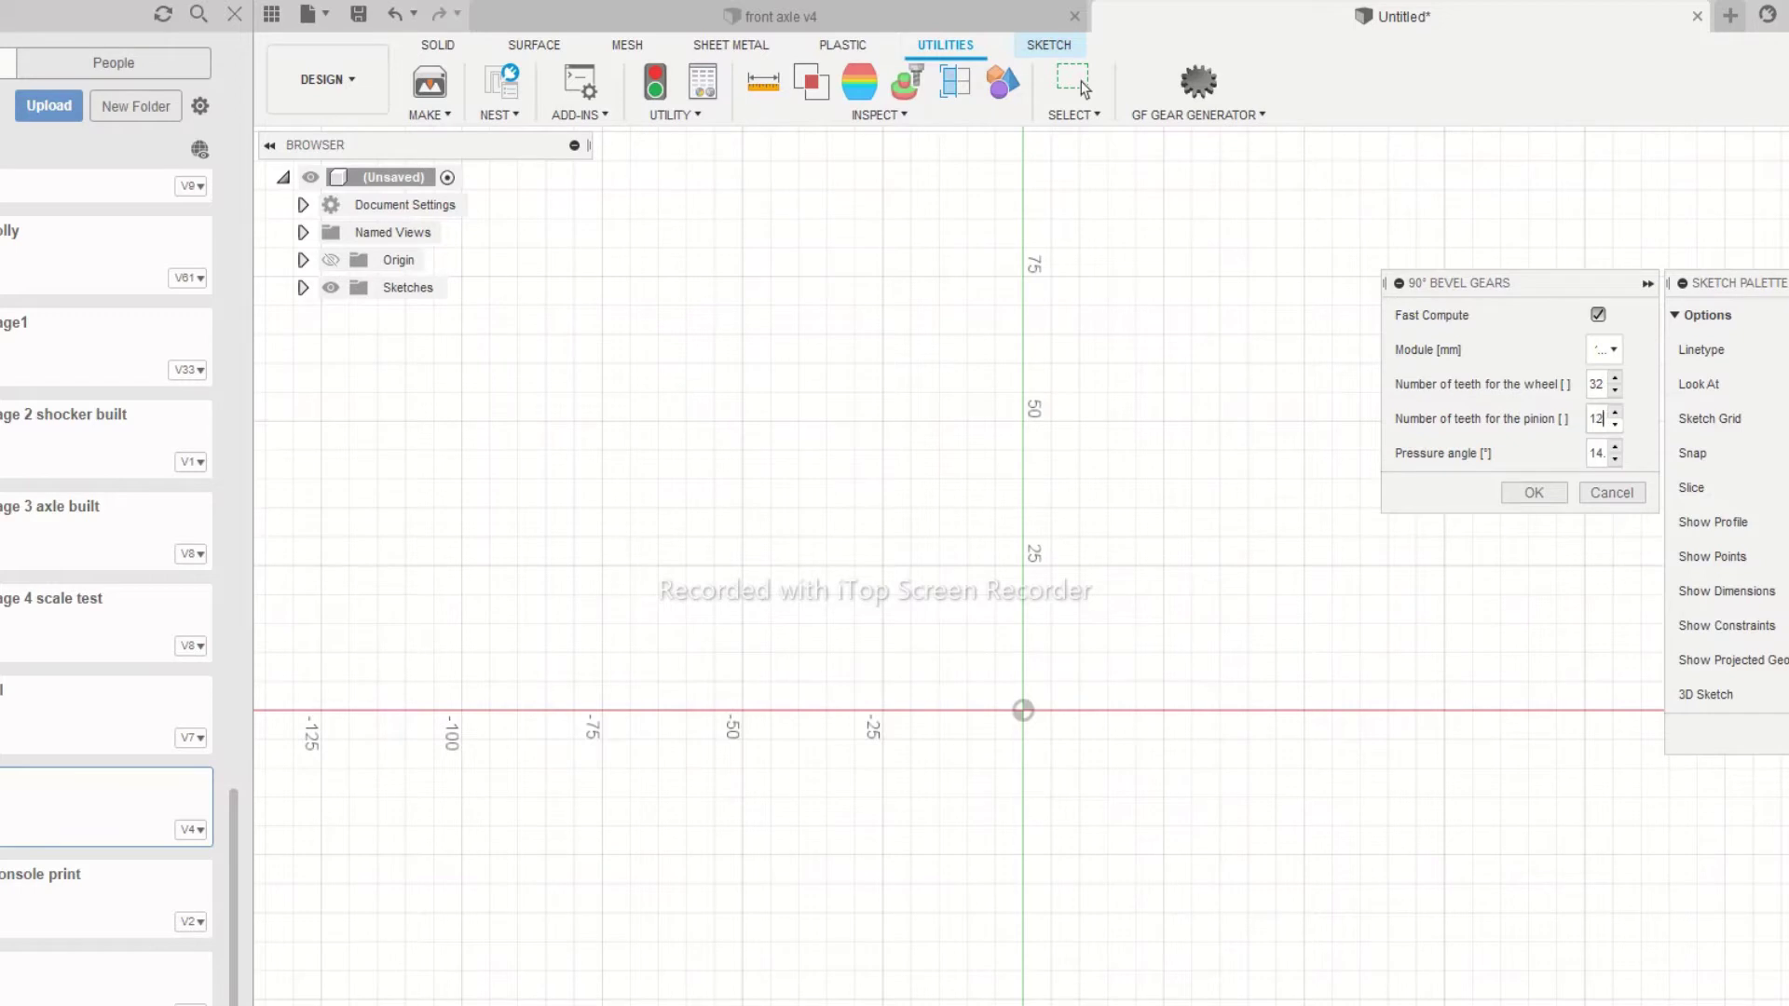
key(Return)
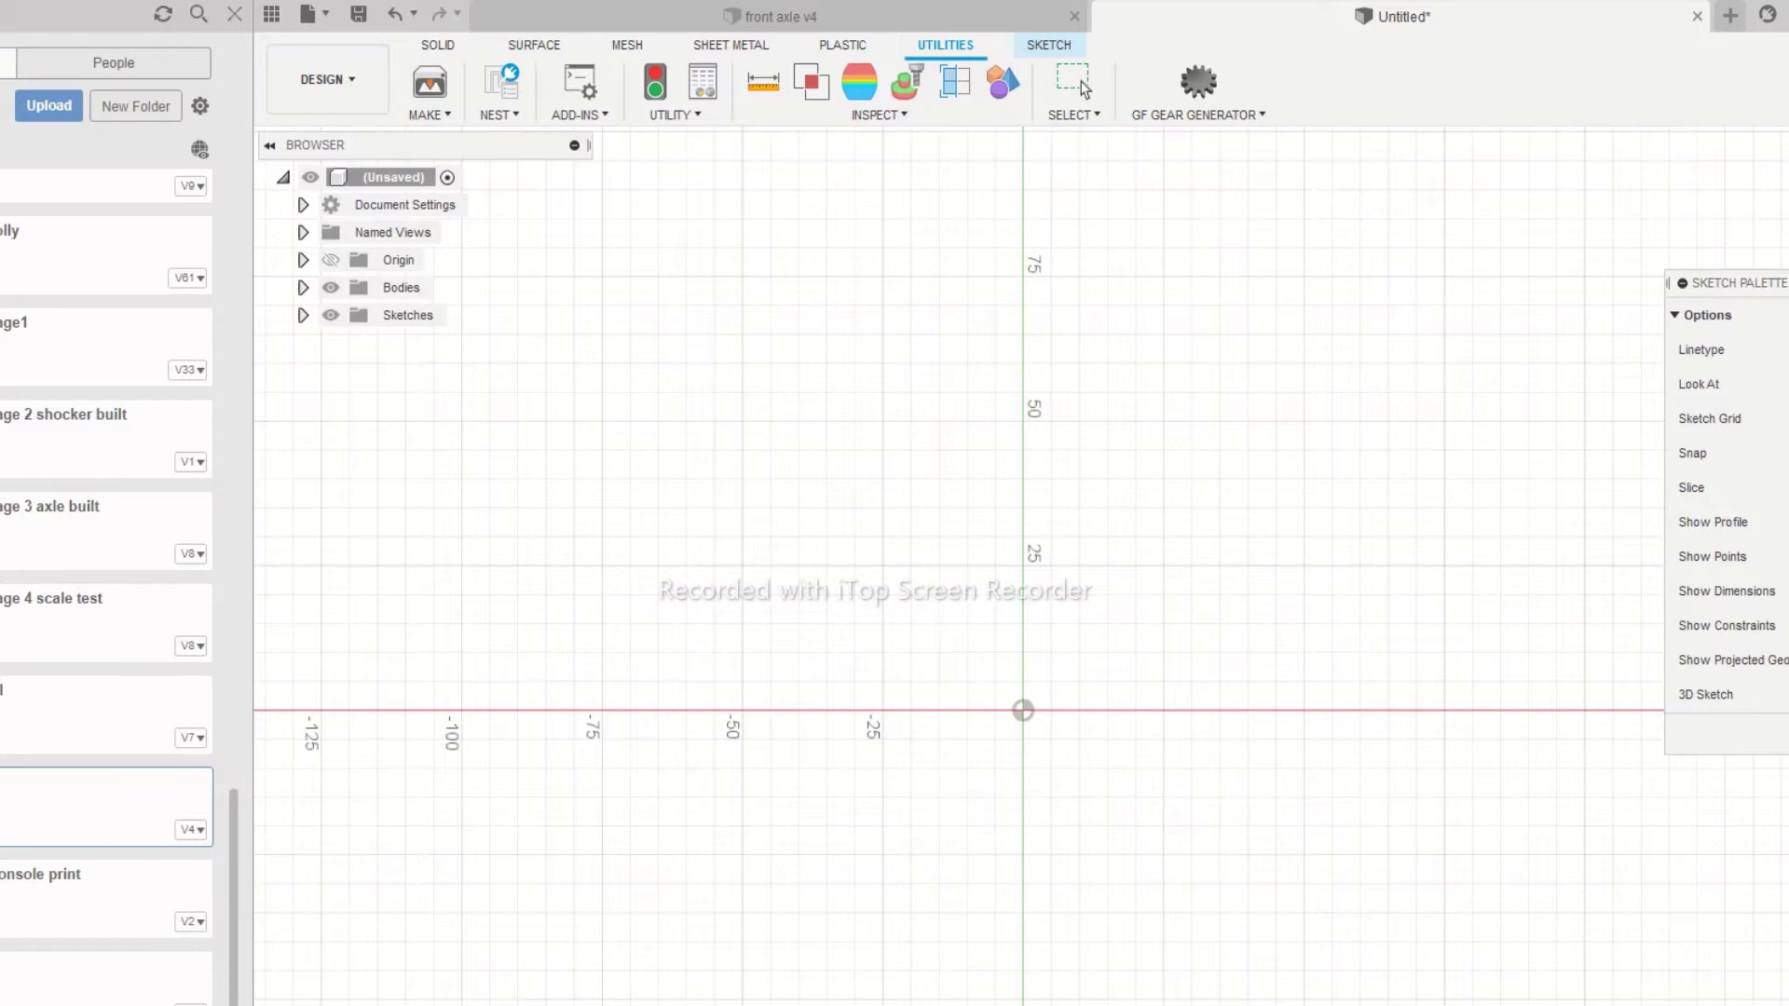
shift+middle_drag(932, 559, 1155, 638)
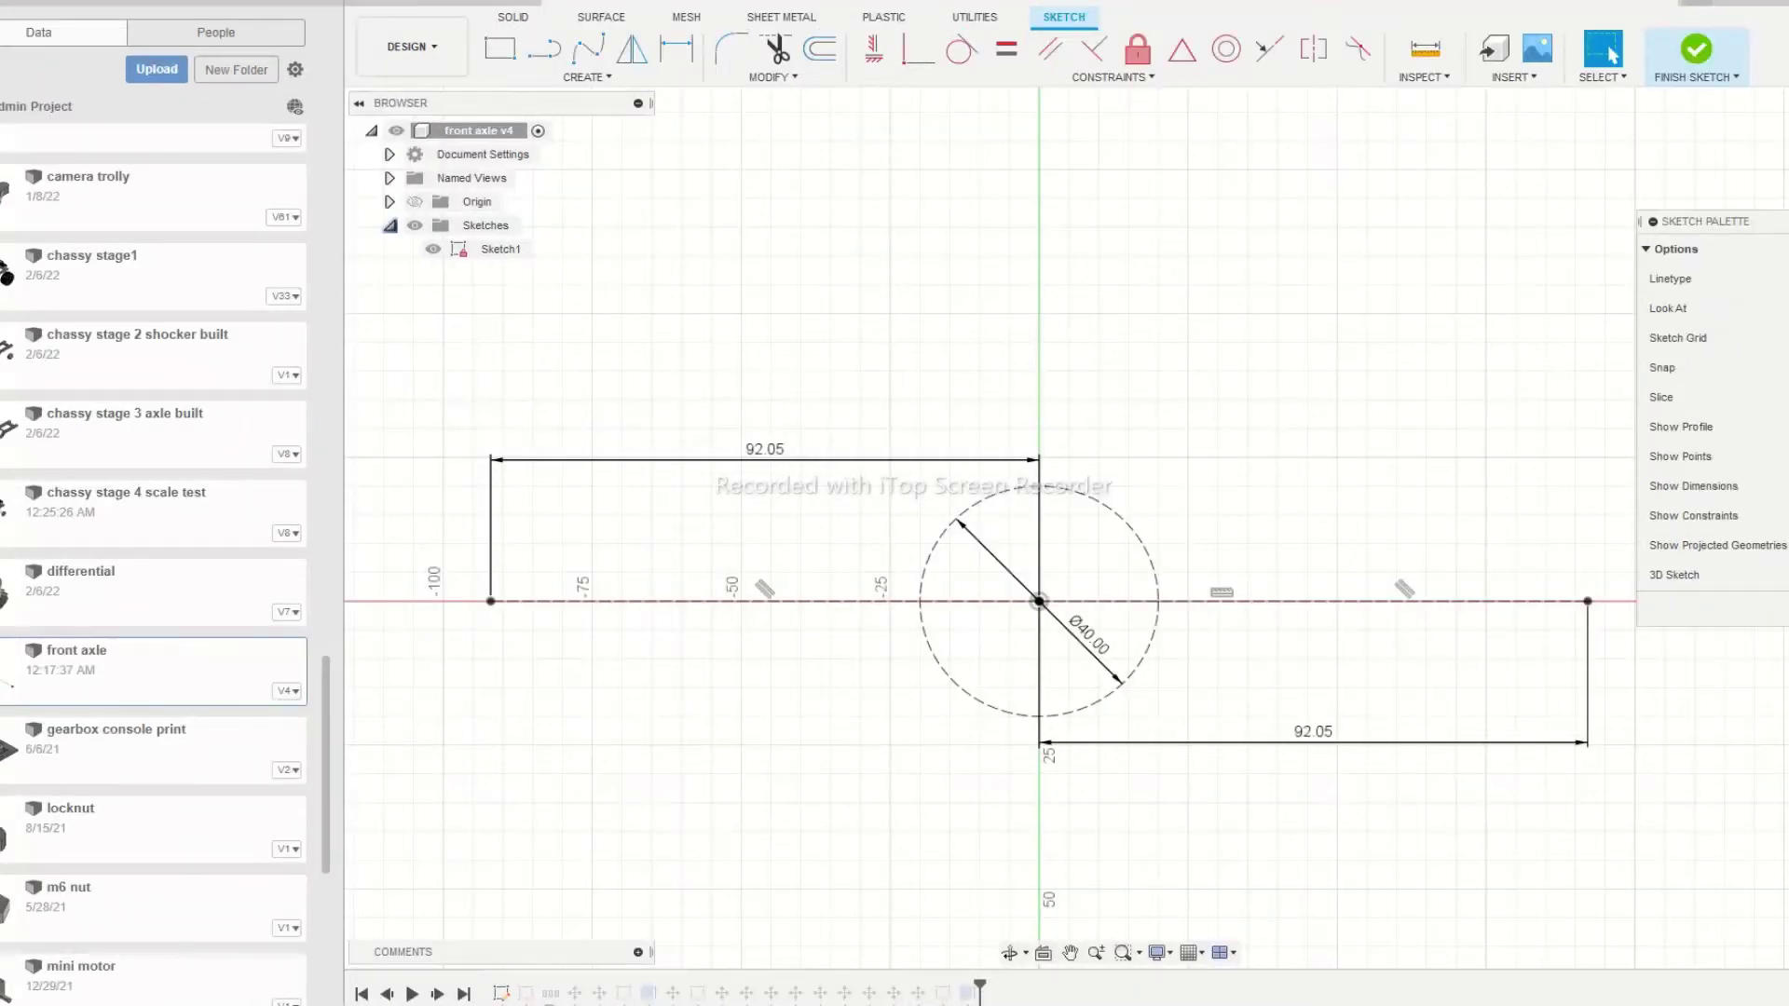
Finish the axle layout sketch and turn on the visibility of the Bodies folder
click(433, 250)
click(433, 249)
click(1696, 51)
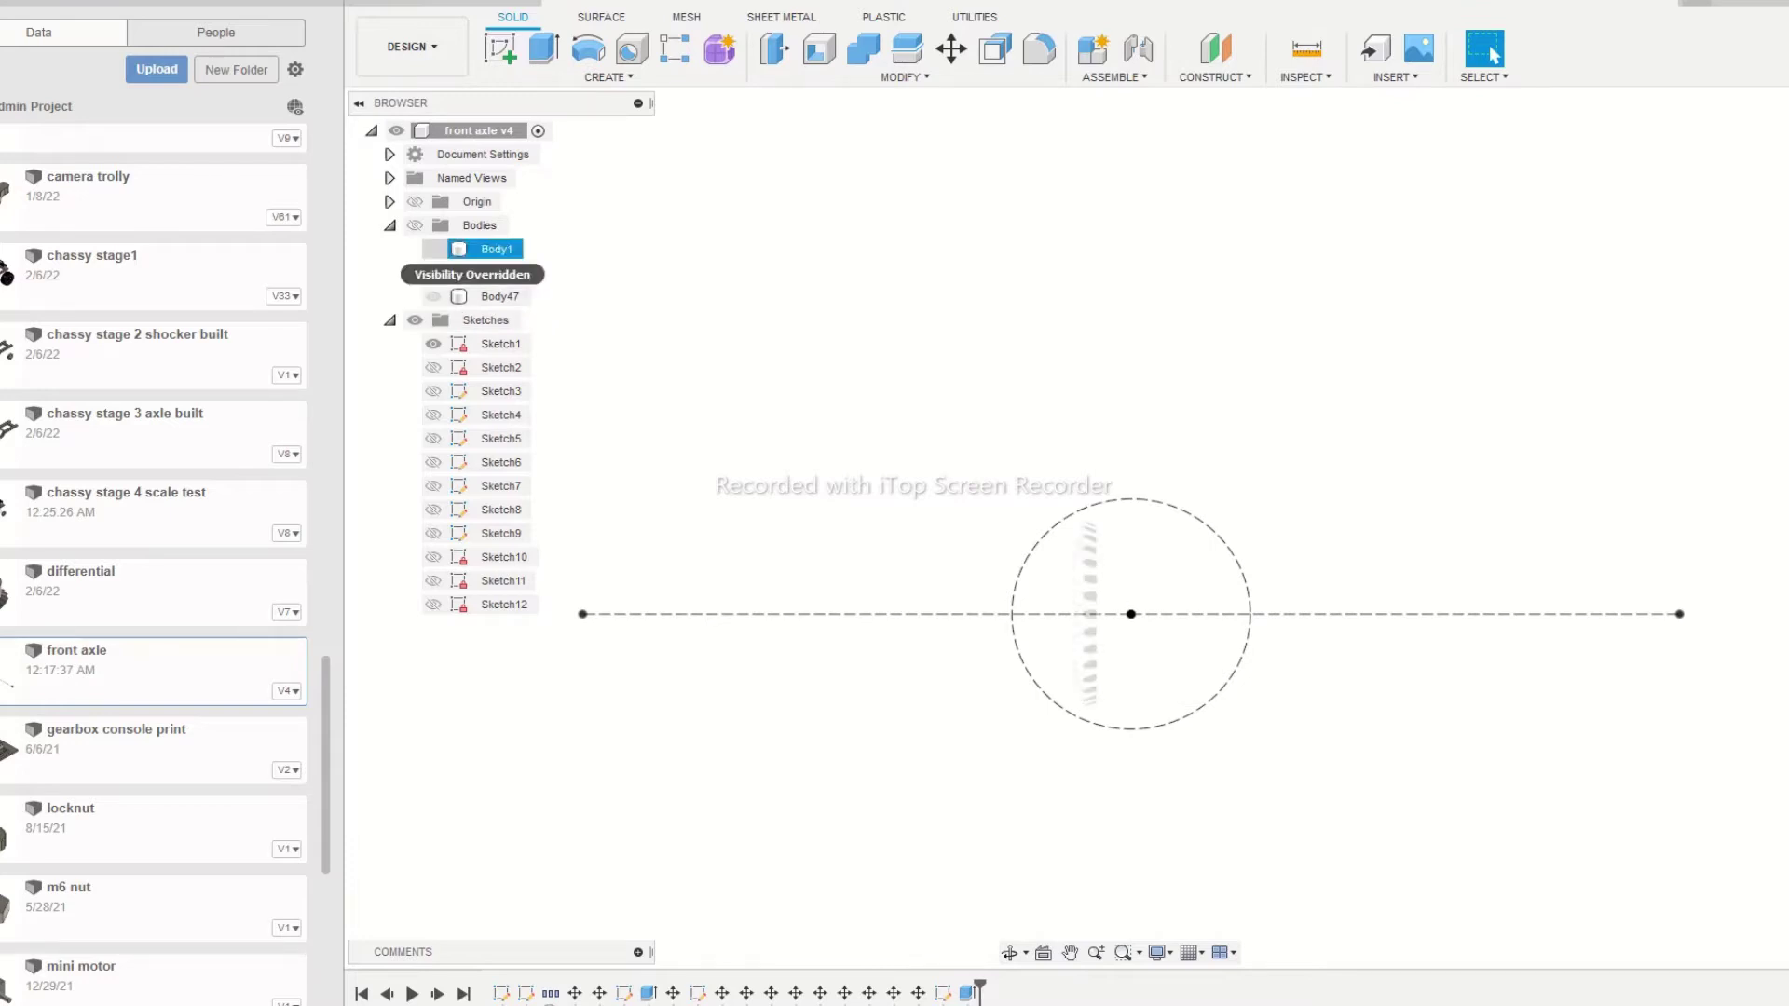
click(434, 249)
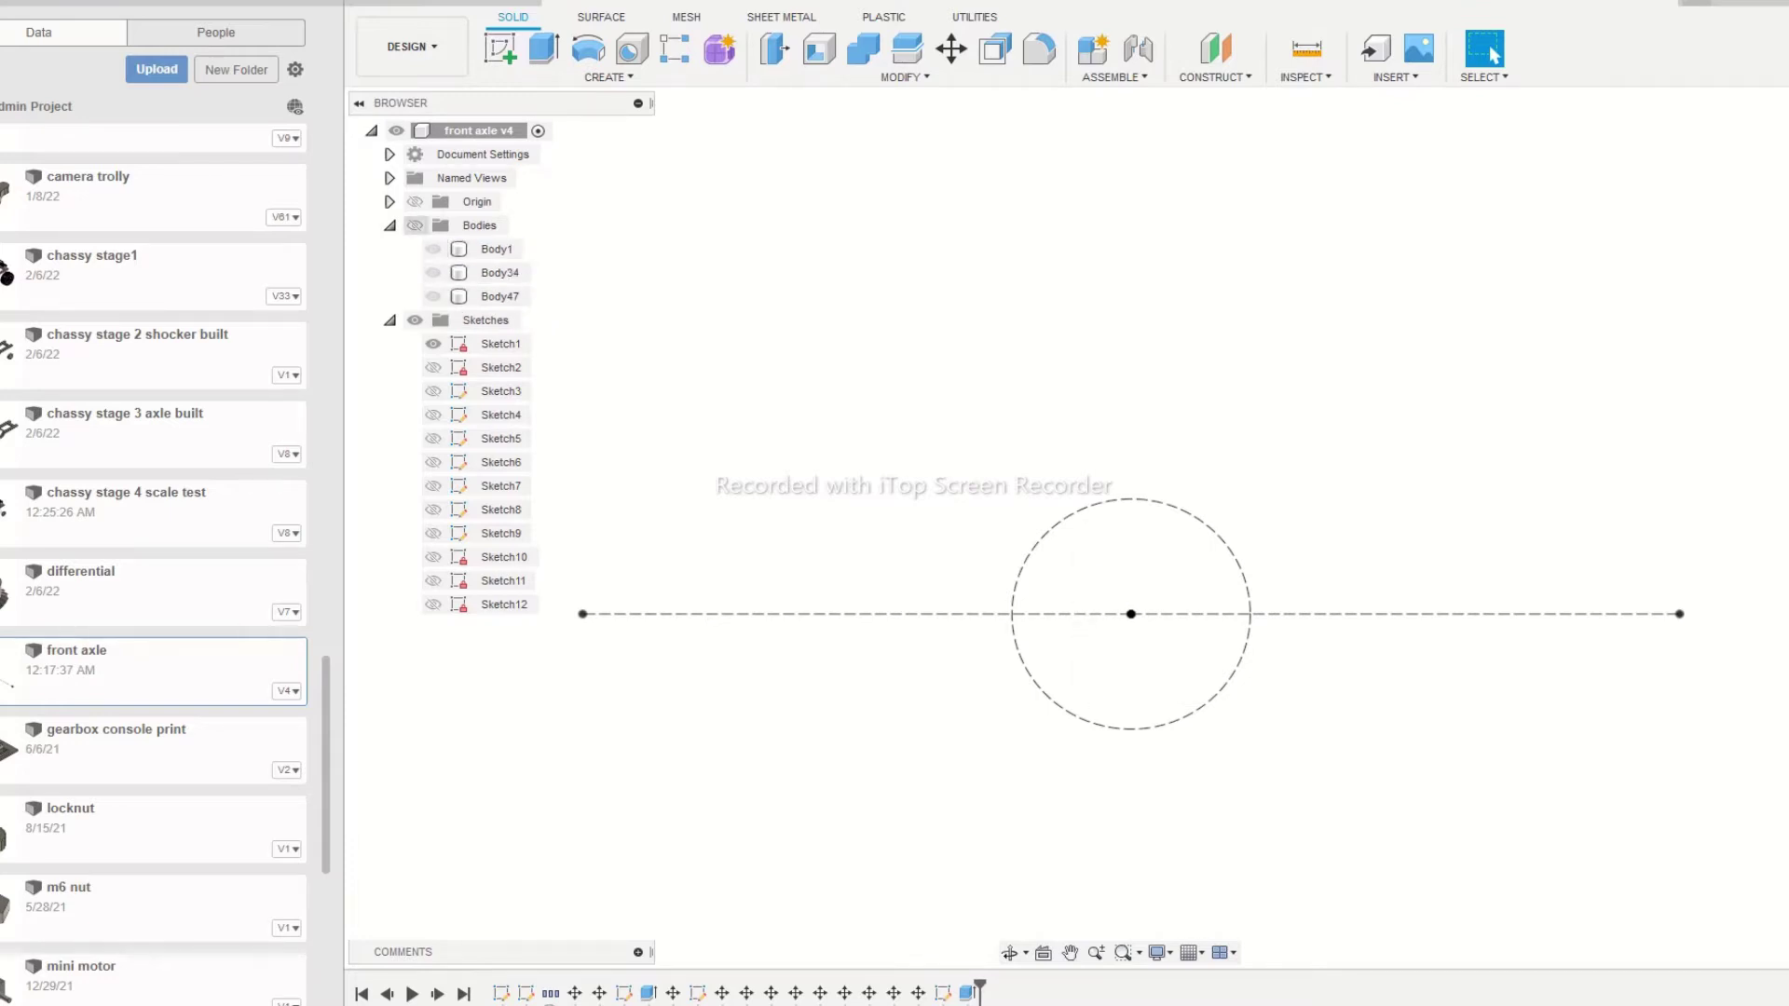
click(414, 226)
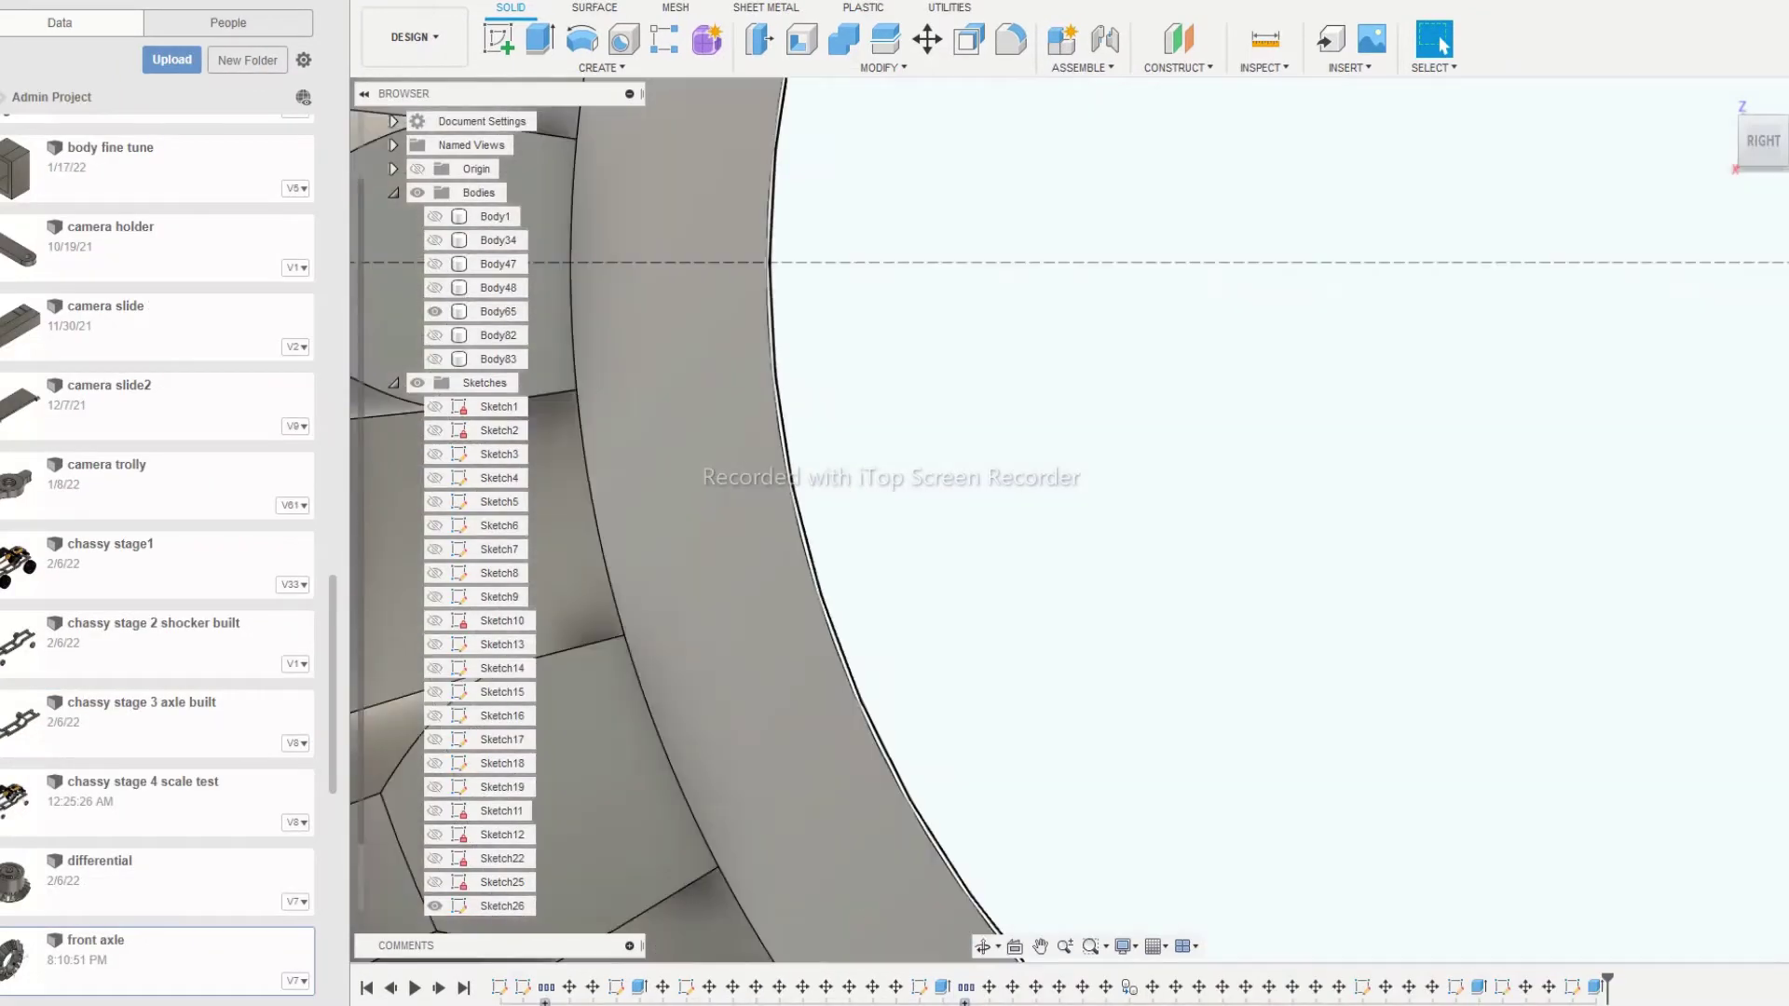
Try to move the gear Body65 by 0.50 mm in Y
click(498, 312)
key(m)
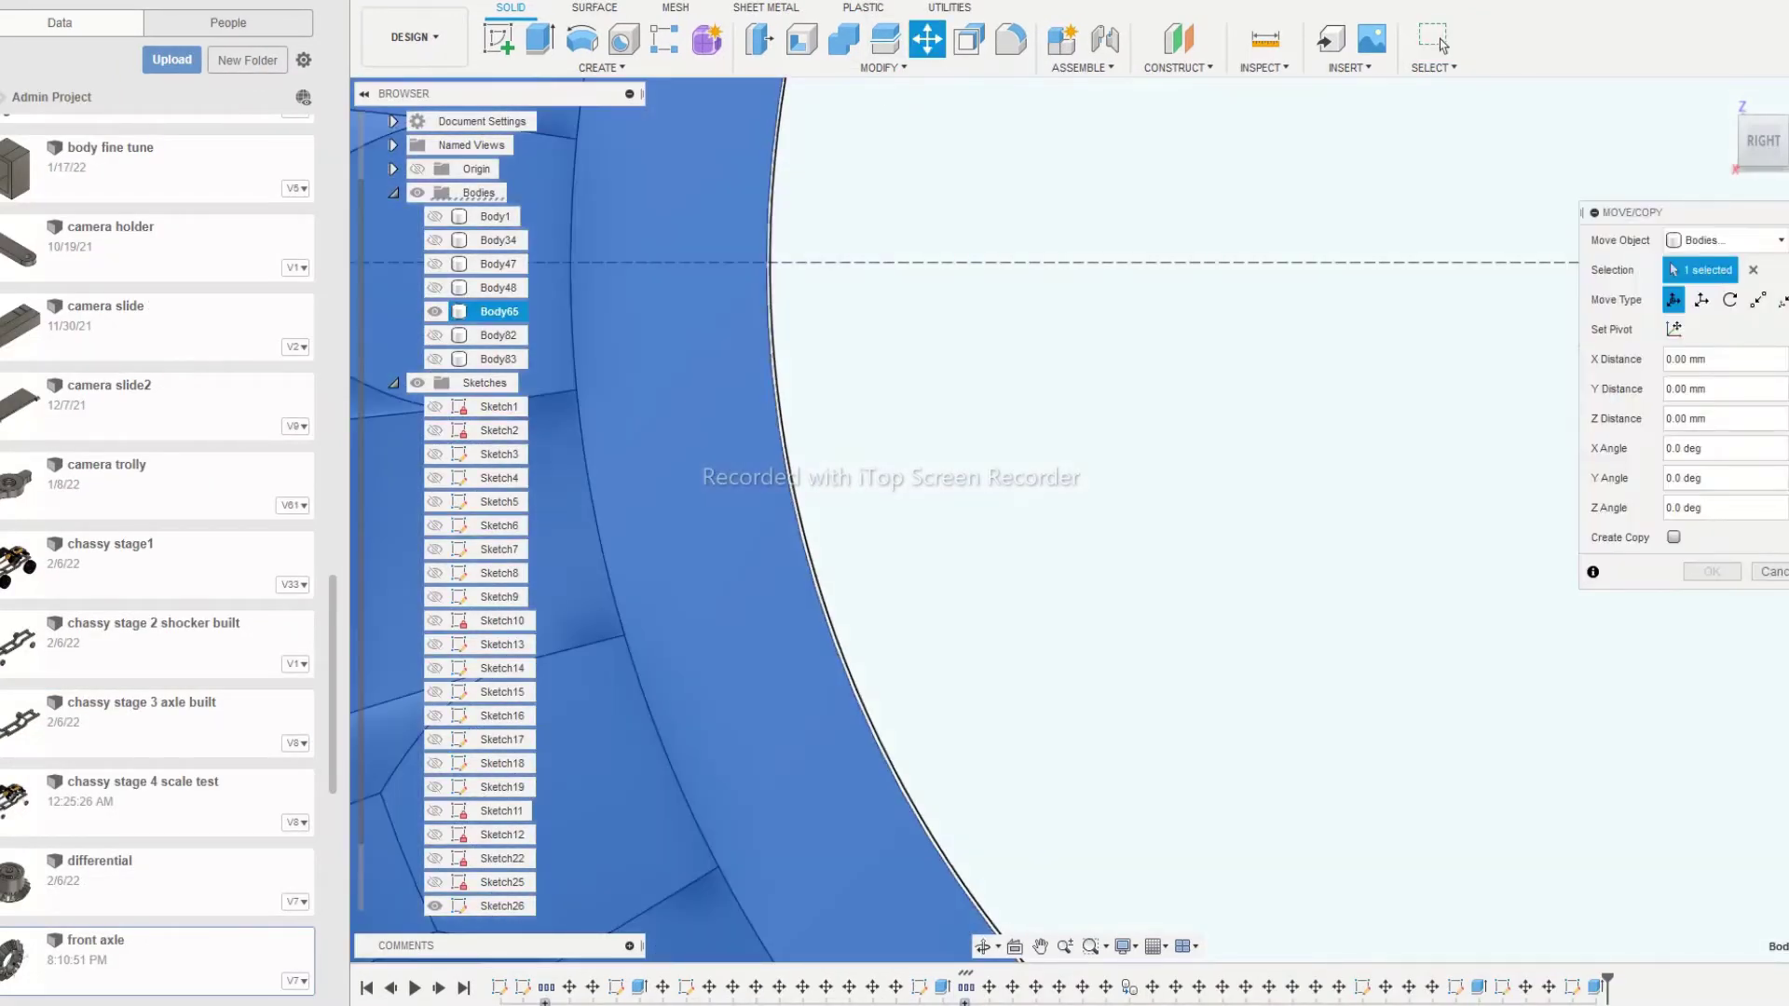
scroll(1360, 456, down, 5)
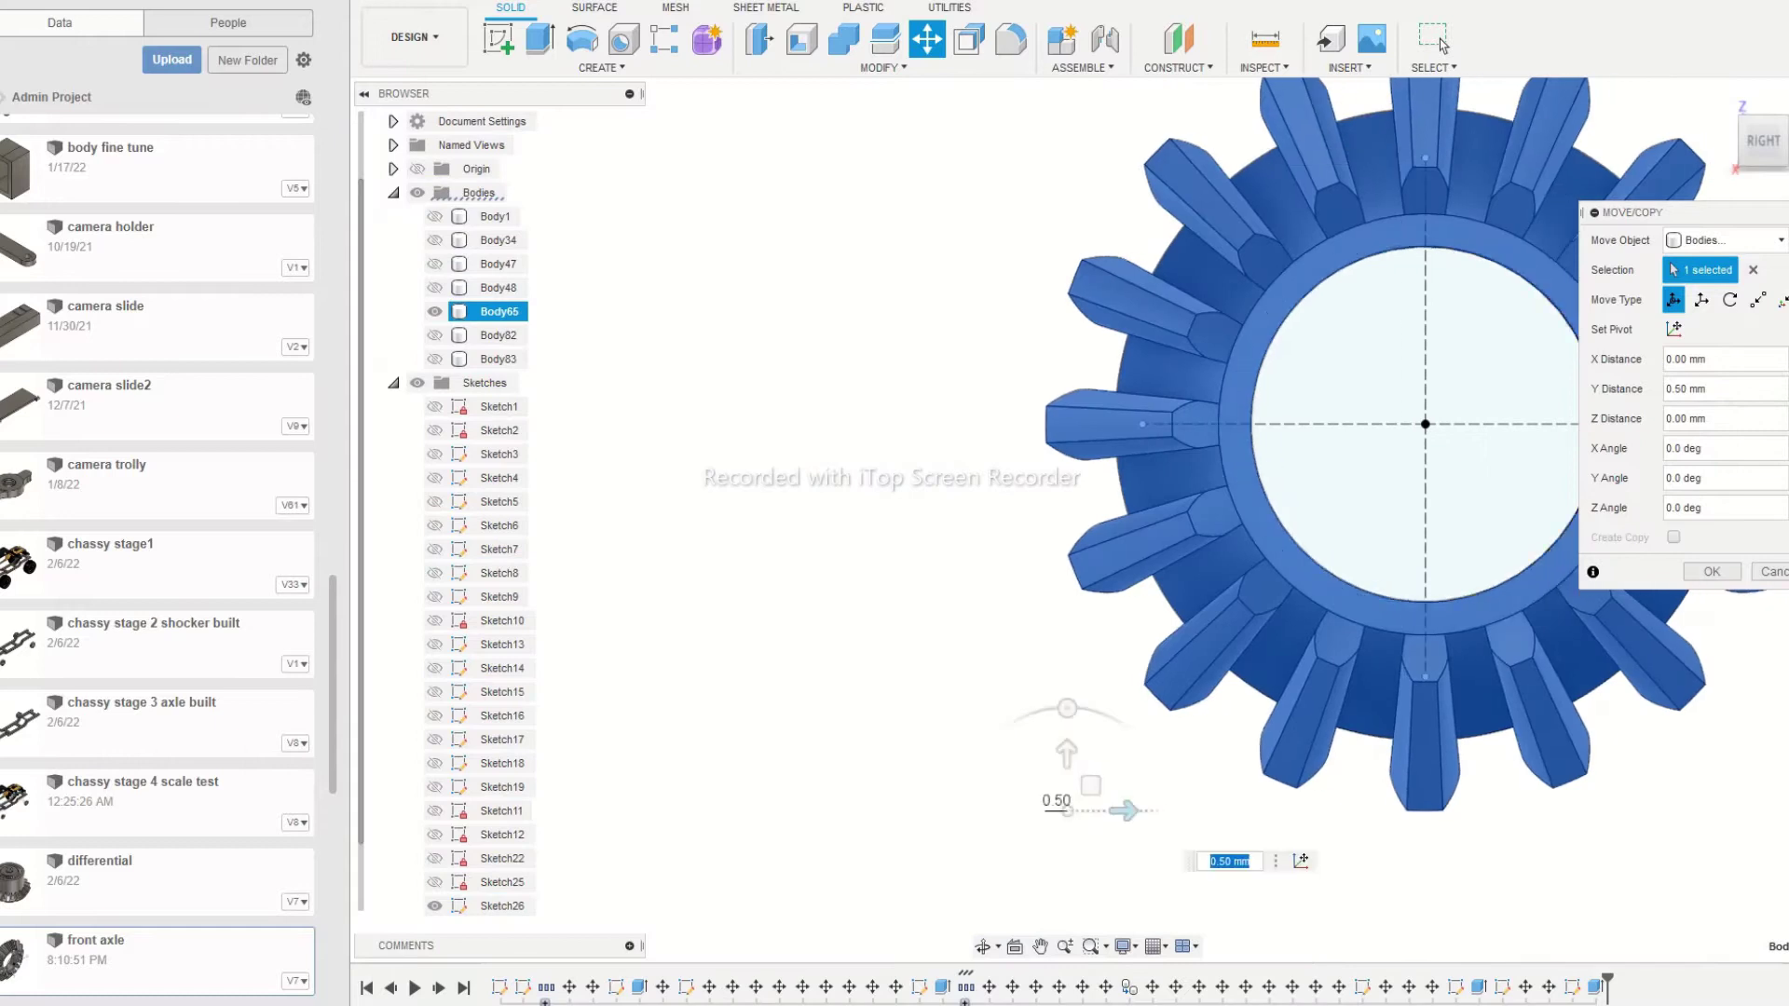
click(1435, 42)
Move the gear Body65 by .014 mm in Y to line up its bore with the sketch circle
click(499, 312)
middle_drag(1287, 424, 1038, 424)
key(m)
scroll(1034, 422, up, 9)
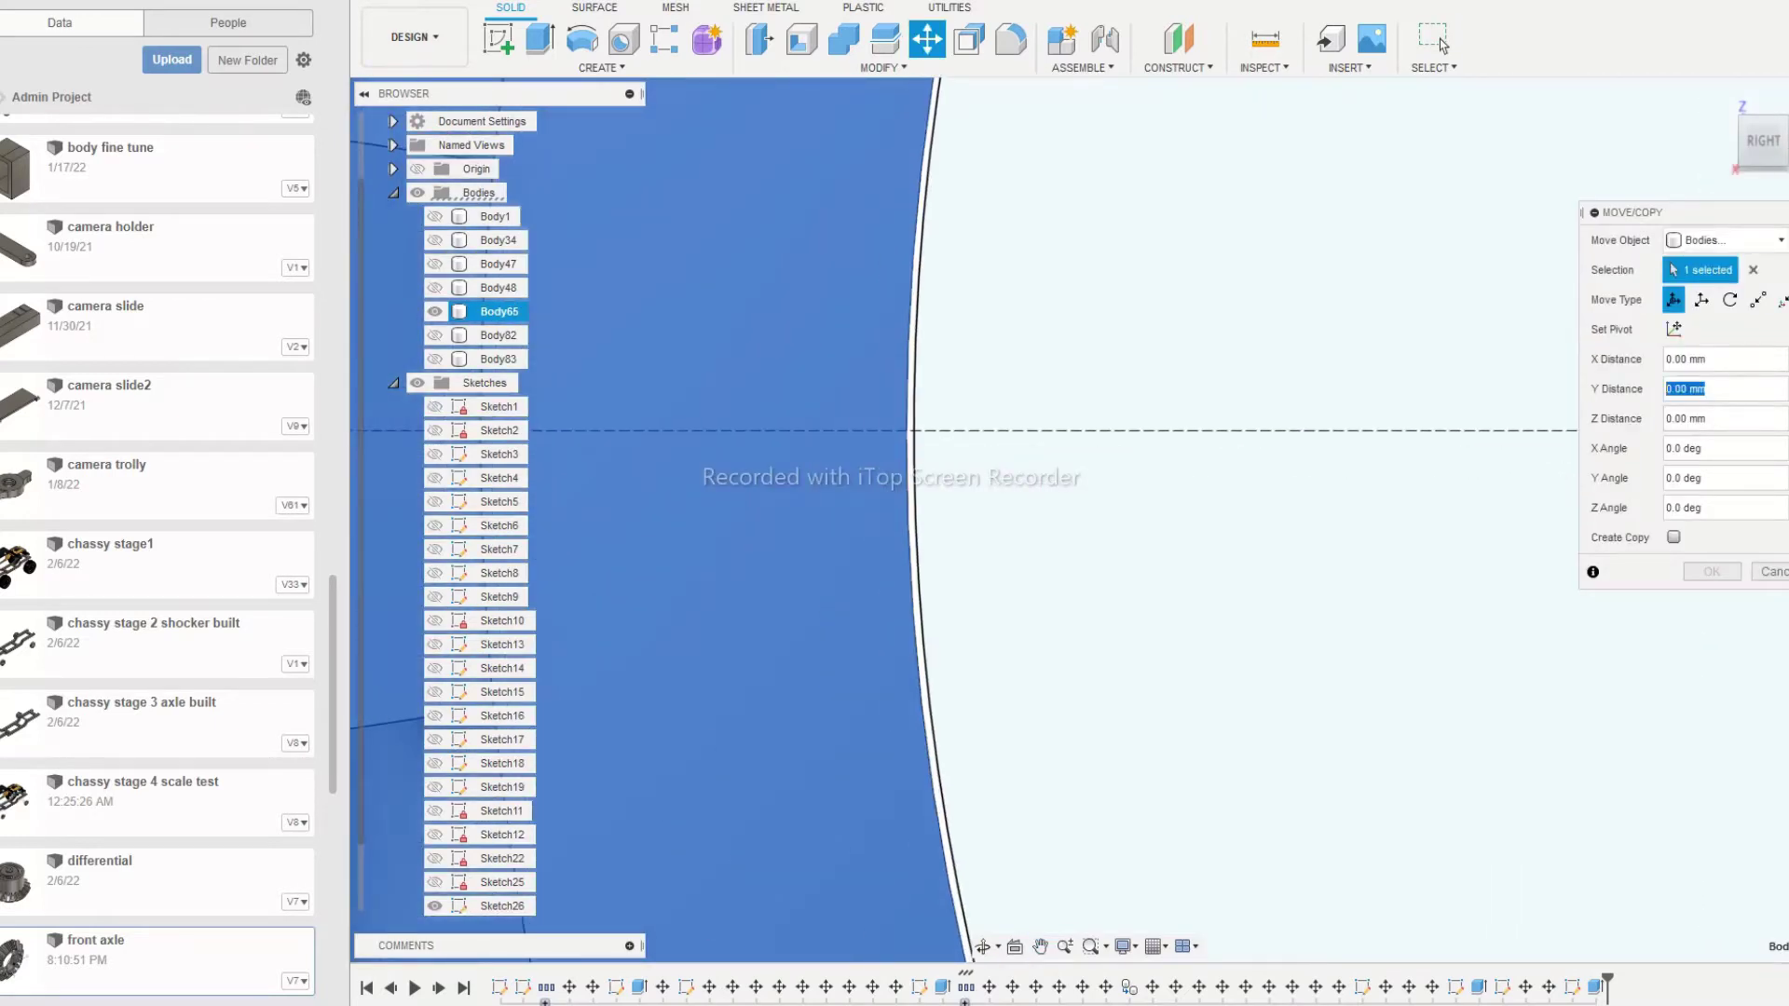
key(BackSpace)
key(BackSpace)
key(BackSpace)
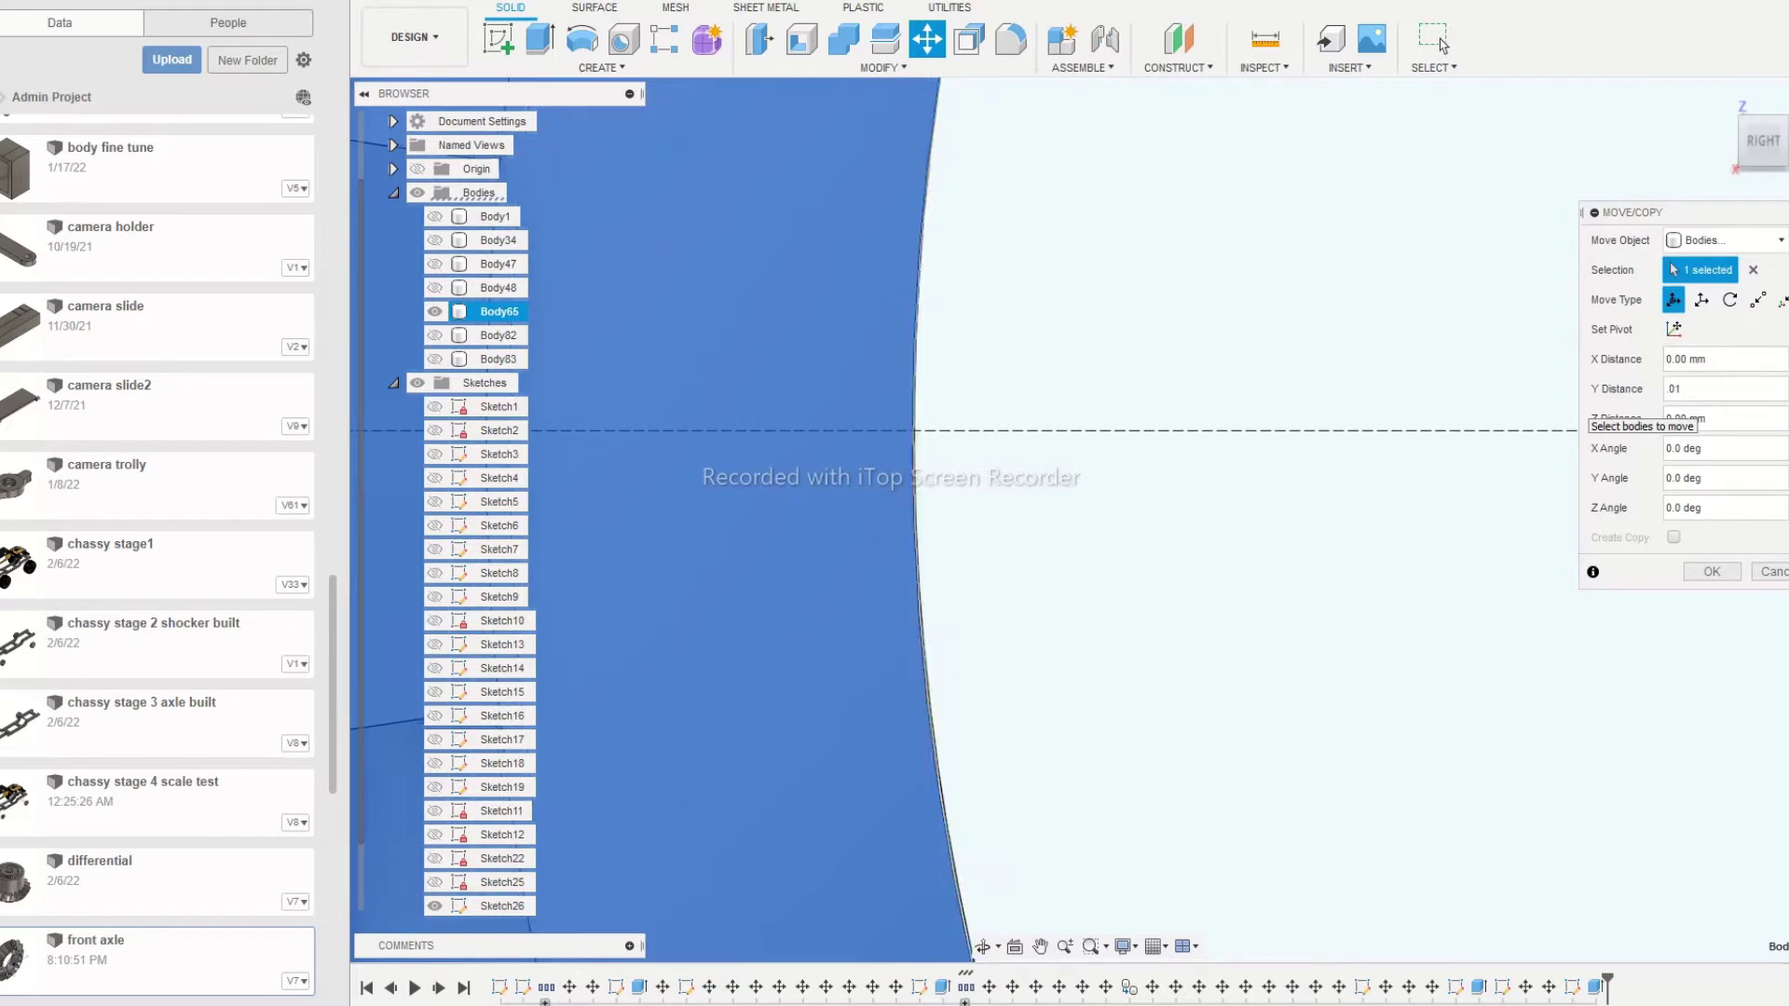
scroll(946, 411, up, 6)
middle_drag(946, 411, 1230, 327)
text(.014)
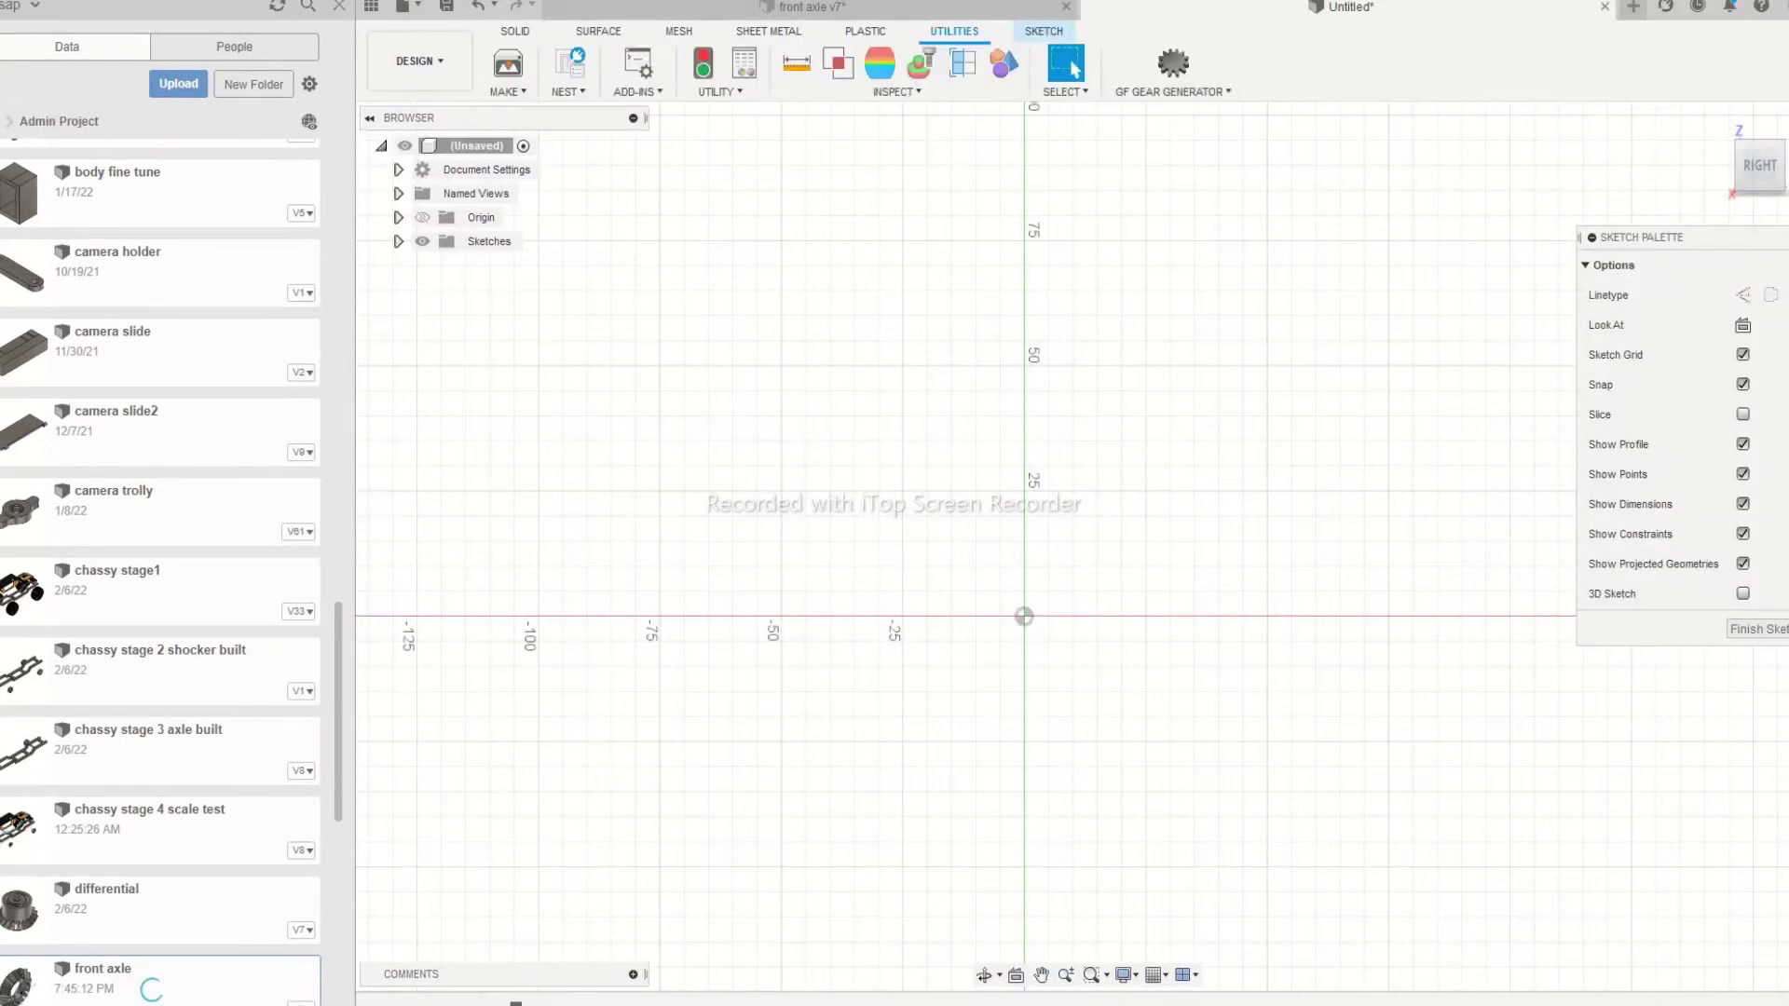
Generate another pair of 90° bevel gears in the untitled design
click(1172, 65)
click(1202, 164)
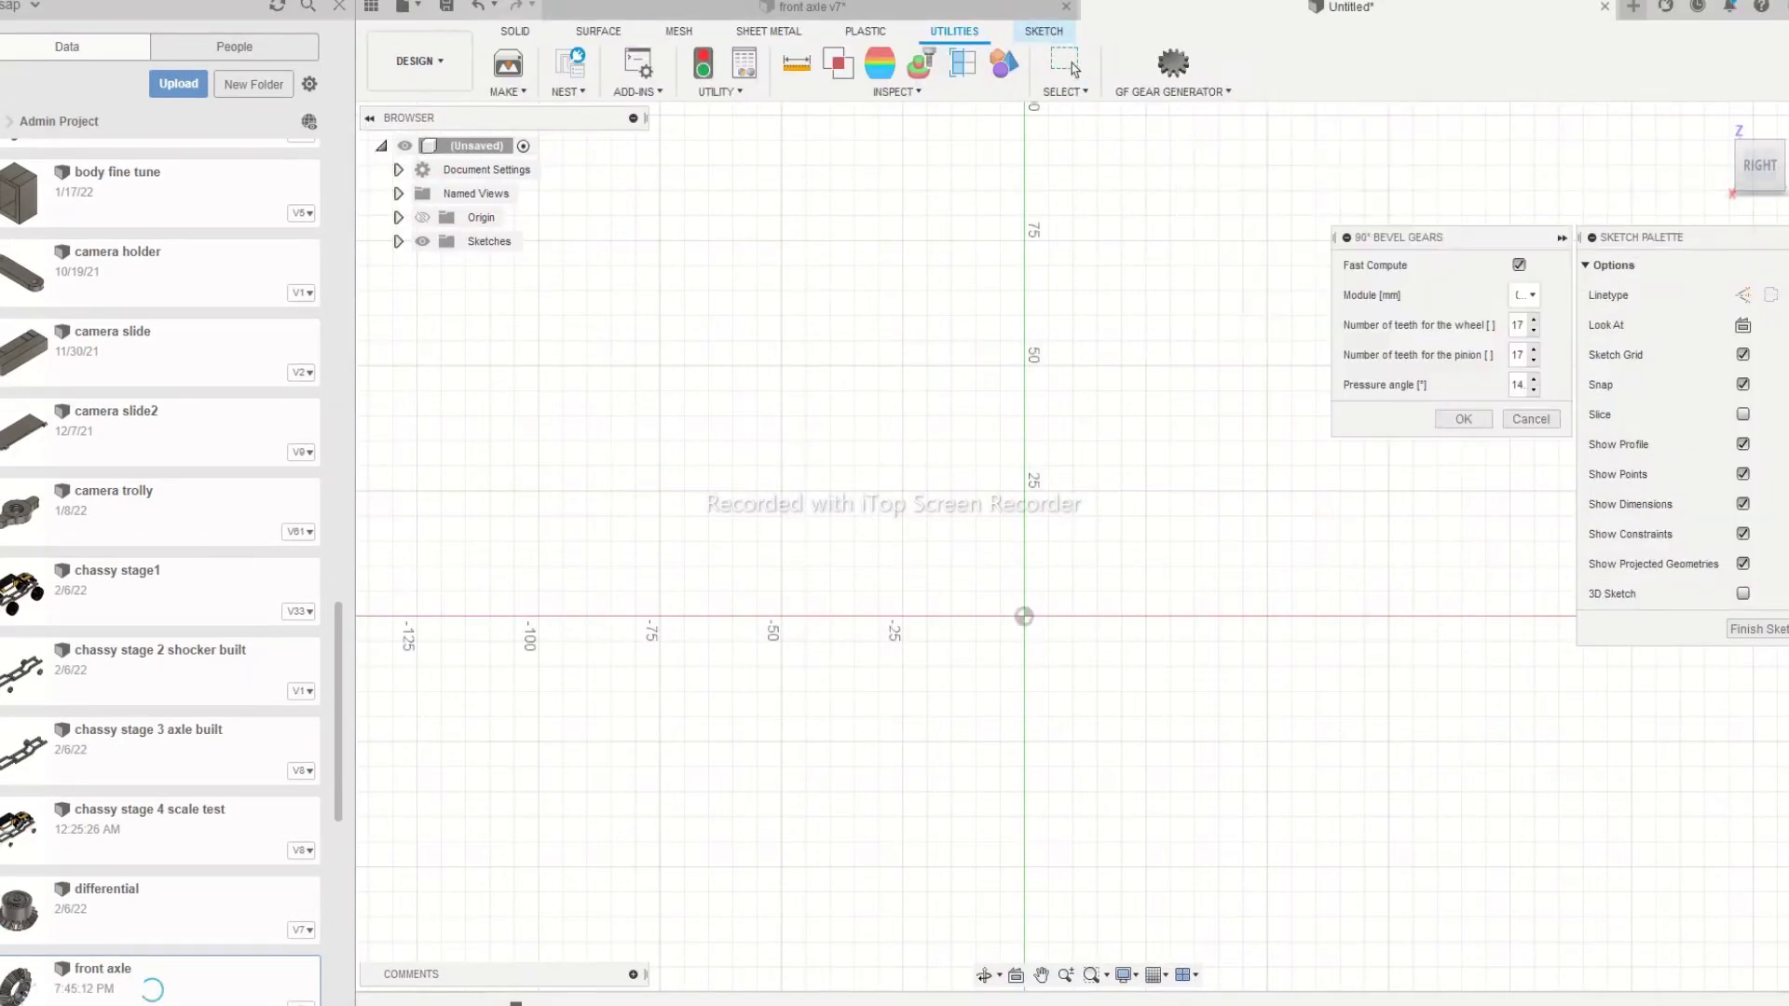
click(1525, 295)
click(1521, 422)
key(Return)
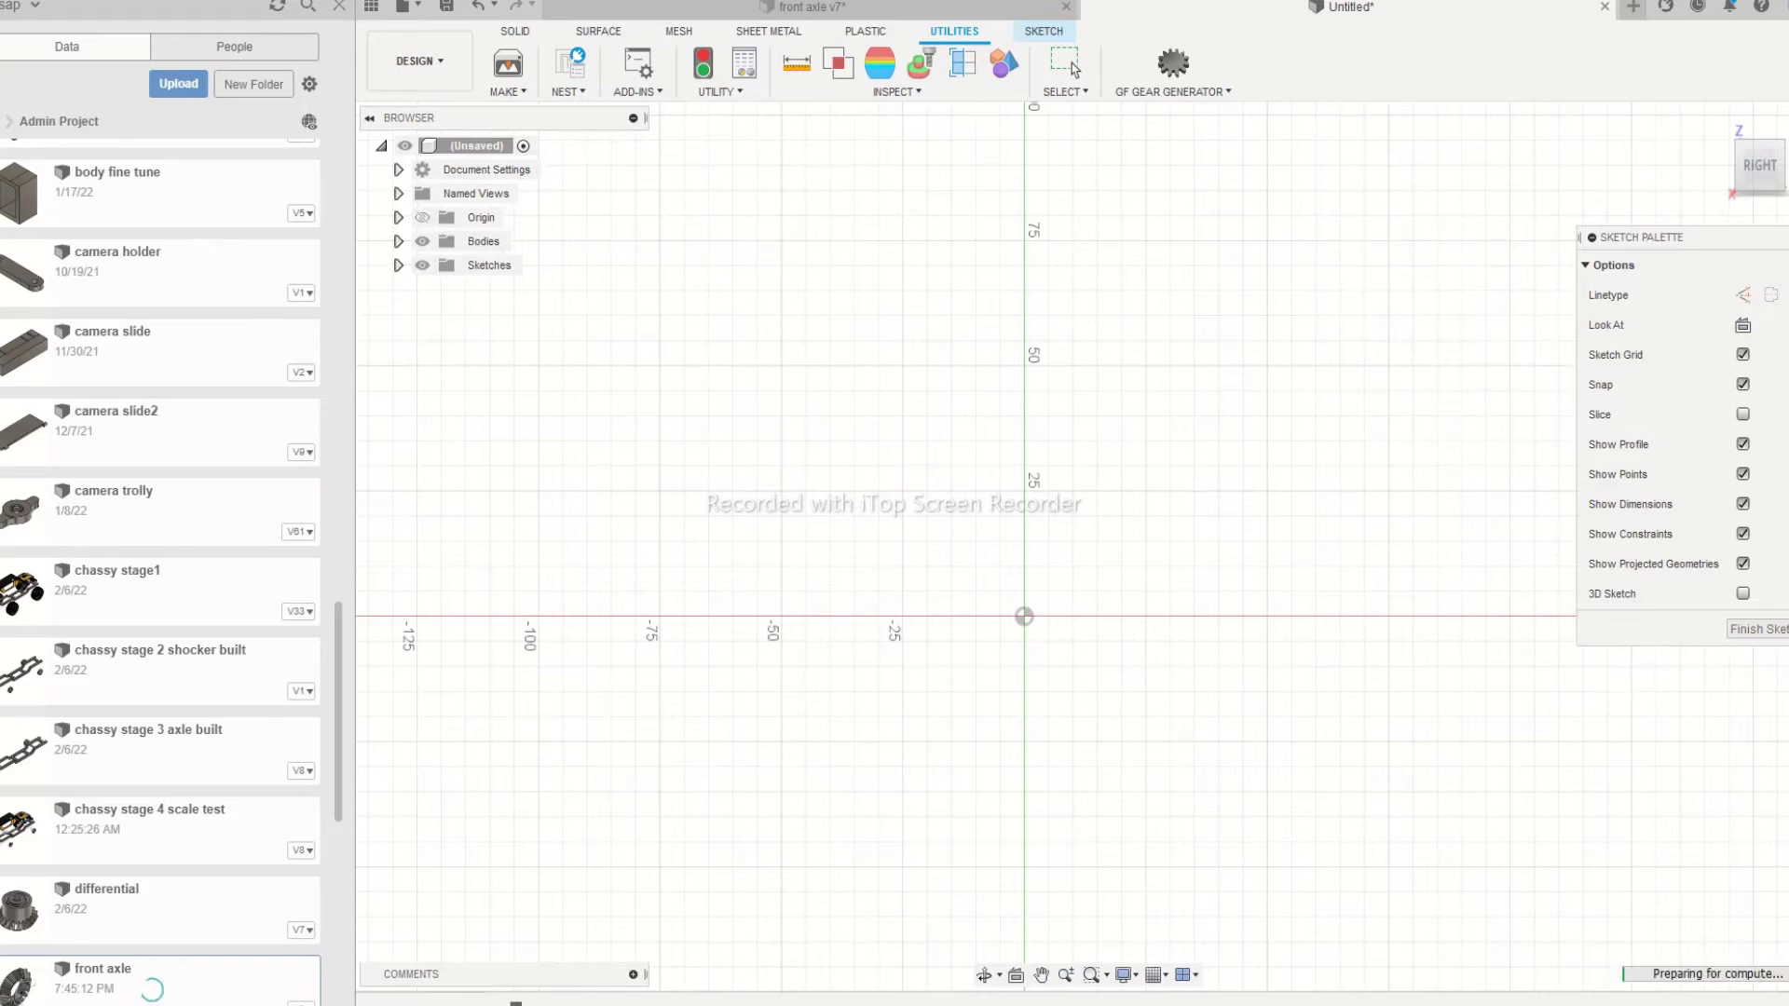
shift+middle_drag(969, 484, 894, 578)
scroll(1025, 606, up, 5)
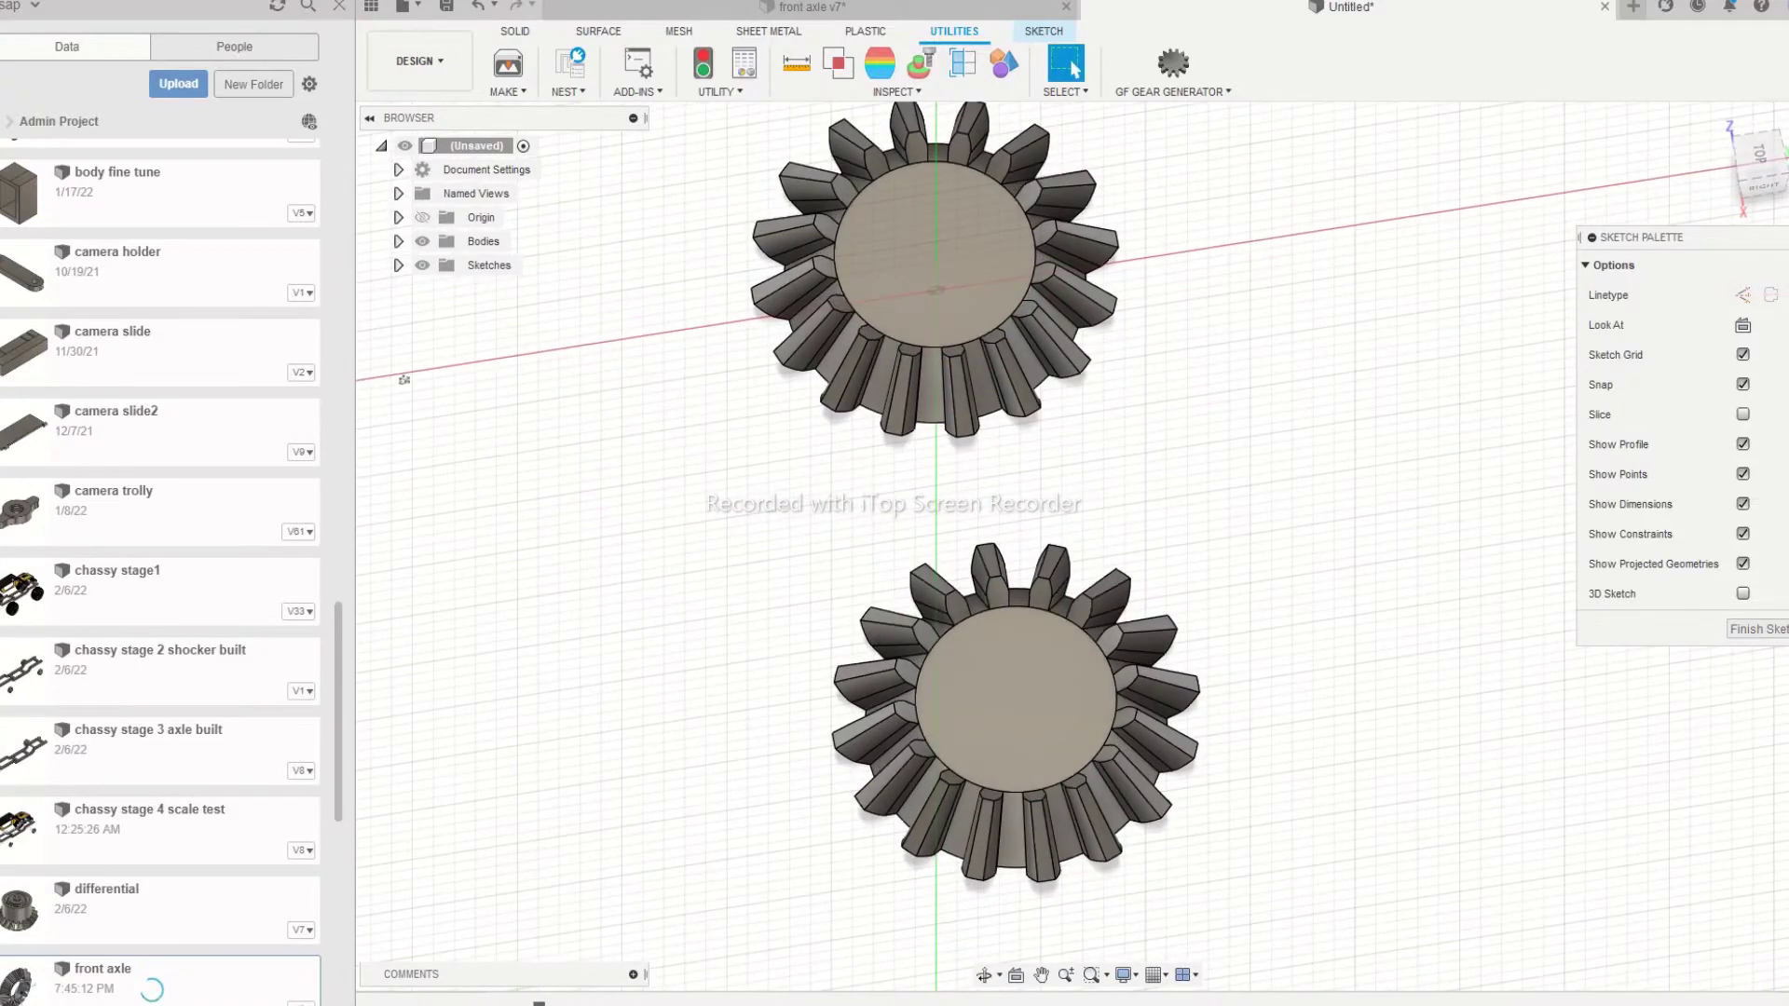
Finish the sketch and start measuring the generated bevel gears
click(1759, 629)
scroll(1407, 449, down, 2)
click(515, 32)
click(1264, 63)
scroll(1150, 238, up, 3)
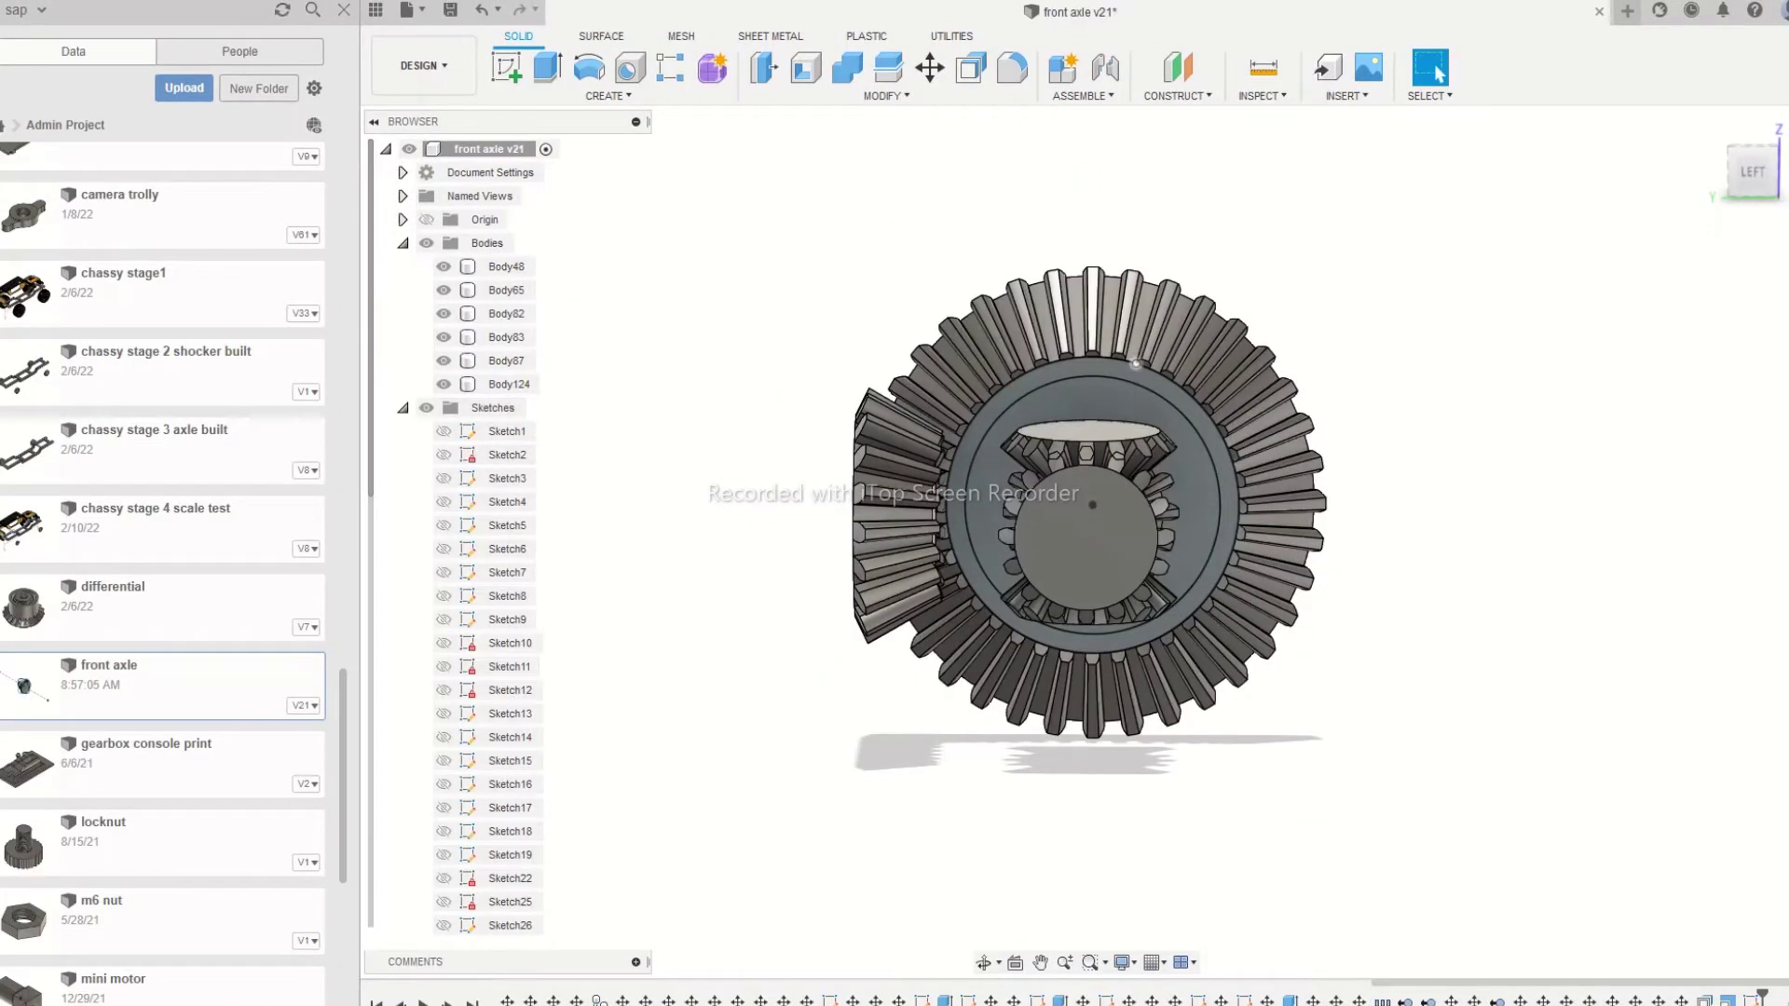
Sketch a circle offset 1.5 mm inside the large bevel gear's inner rim and finish the sketch
right_click(1131, 380)
click(1107, 488)
scroll(1045, 405, up, 4)
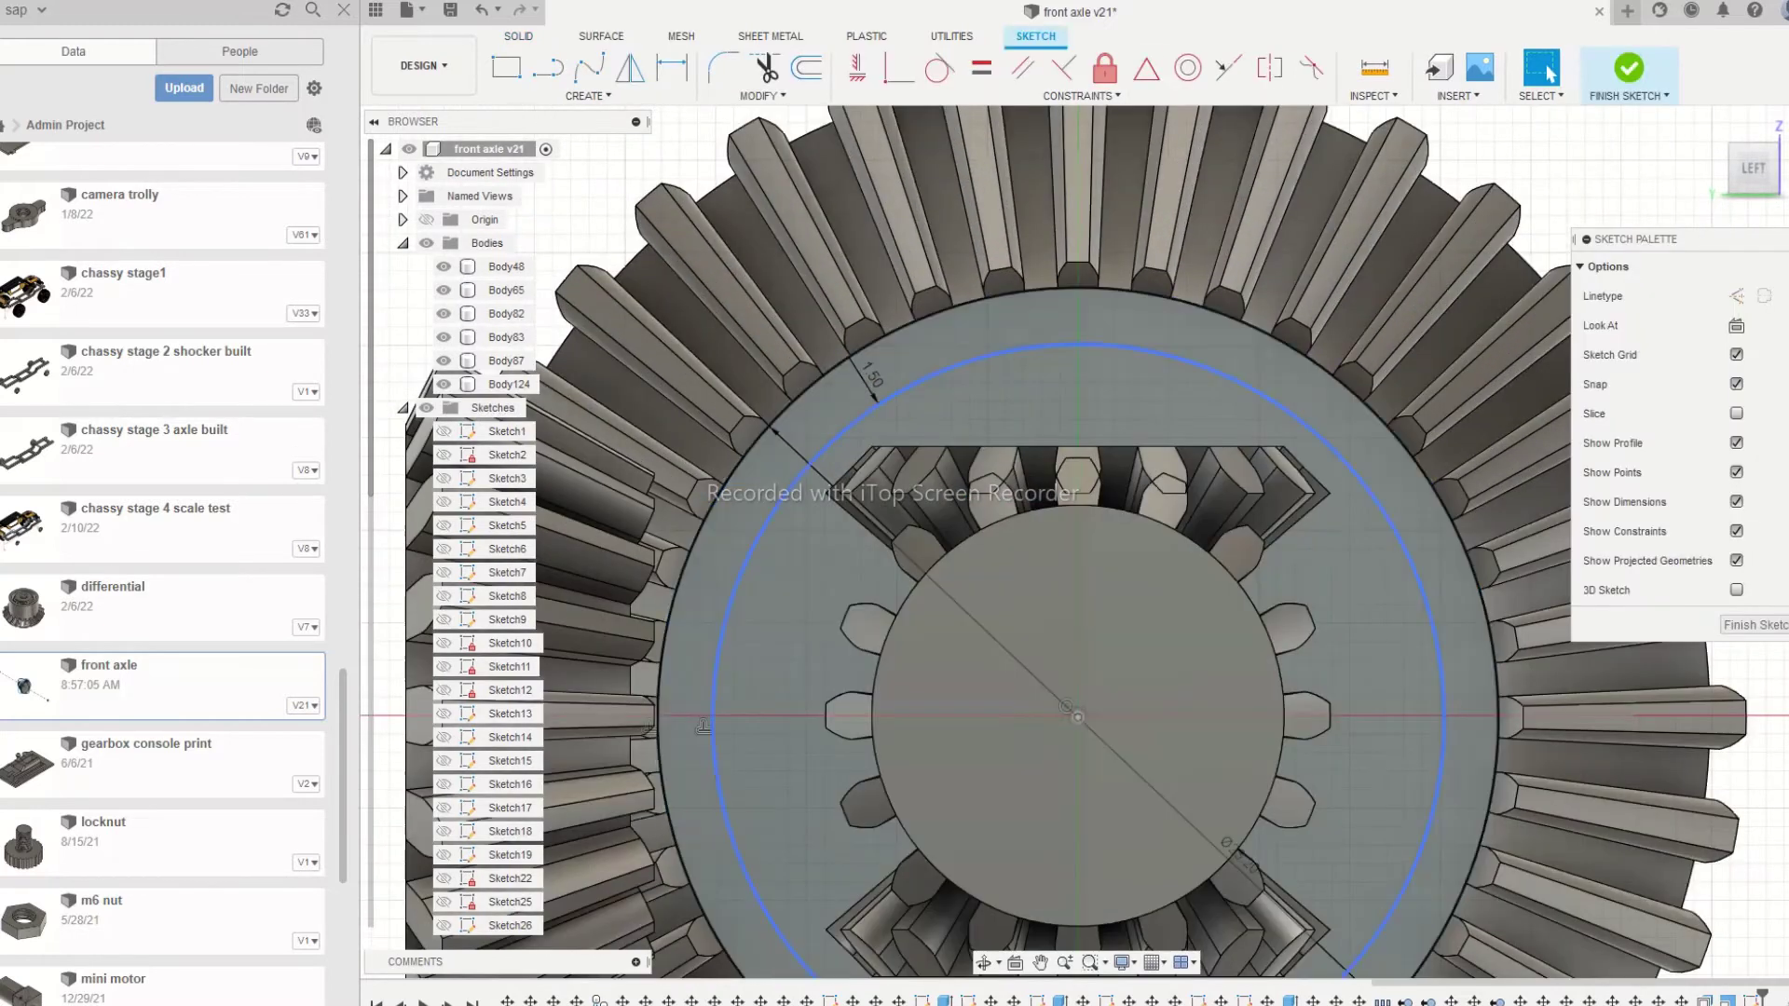
scroll(1101, 468, down, 4)
shift+middle_drag(1101, 467, 1048, 498)
click(1755, 625)
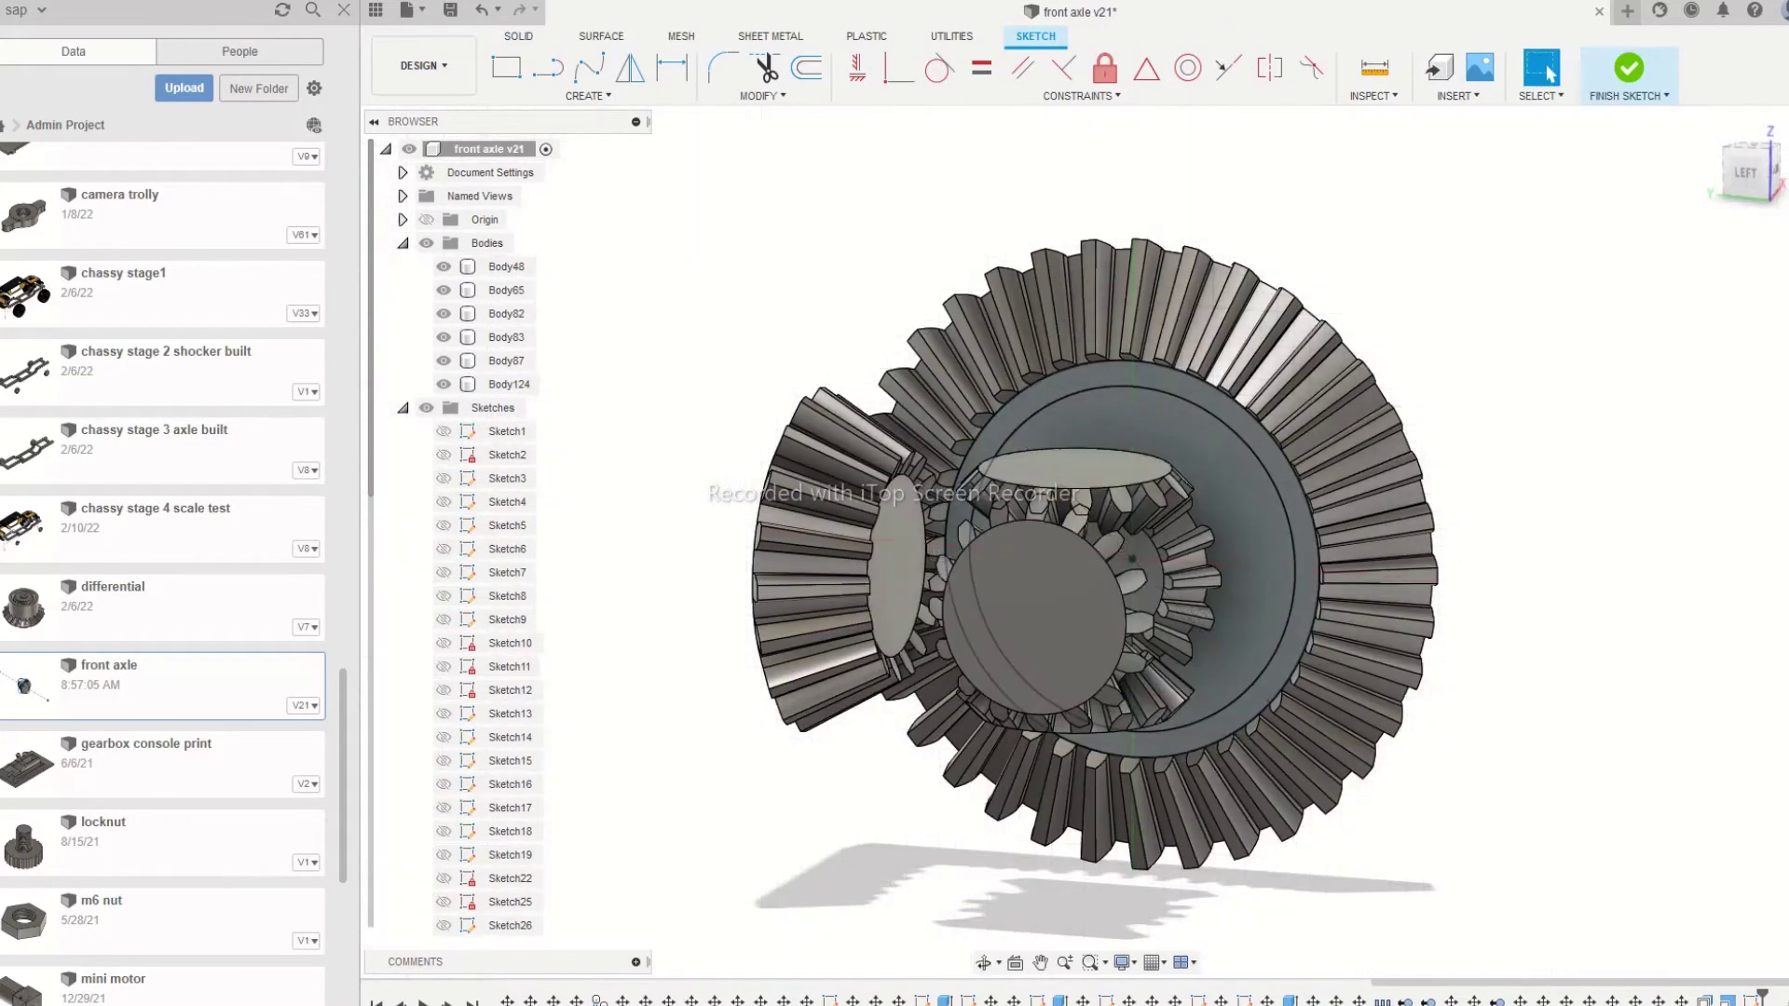
Extrude the ring profile on the large gear into a sleeve around the small bevel gears
click(1307, 568)
shift+middle_drag(1307, 568, 1090, 559)
click(1758, 174)
click(548, 67)
drag(1160, 552, 839, 552)
Show Sketch1 and rotate the pinion Body124 by -10 degrees about the sketch's axle line
click(444, 431)
shift+middle_drag(745, 559, 1211, 643)
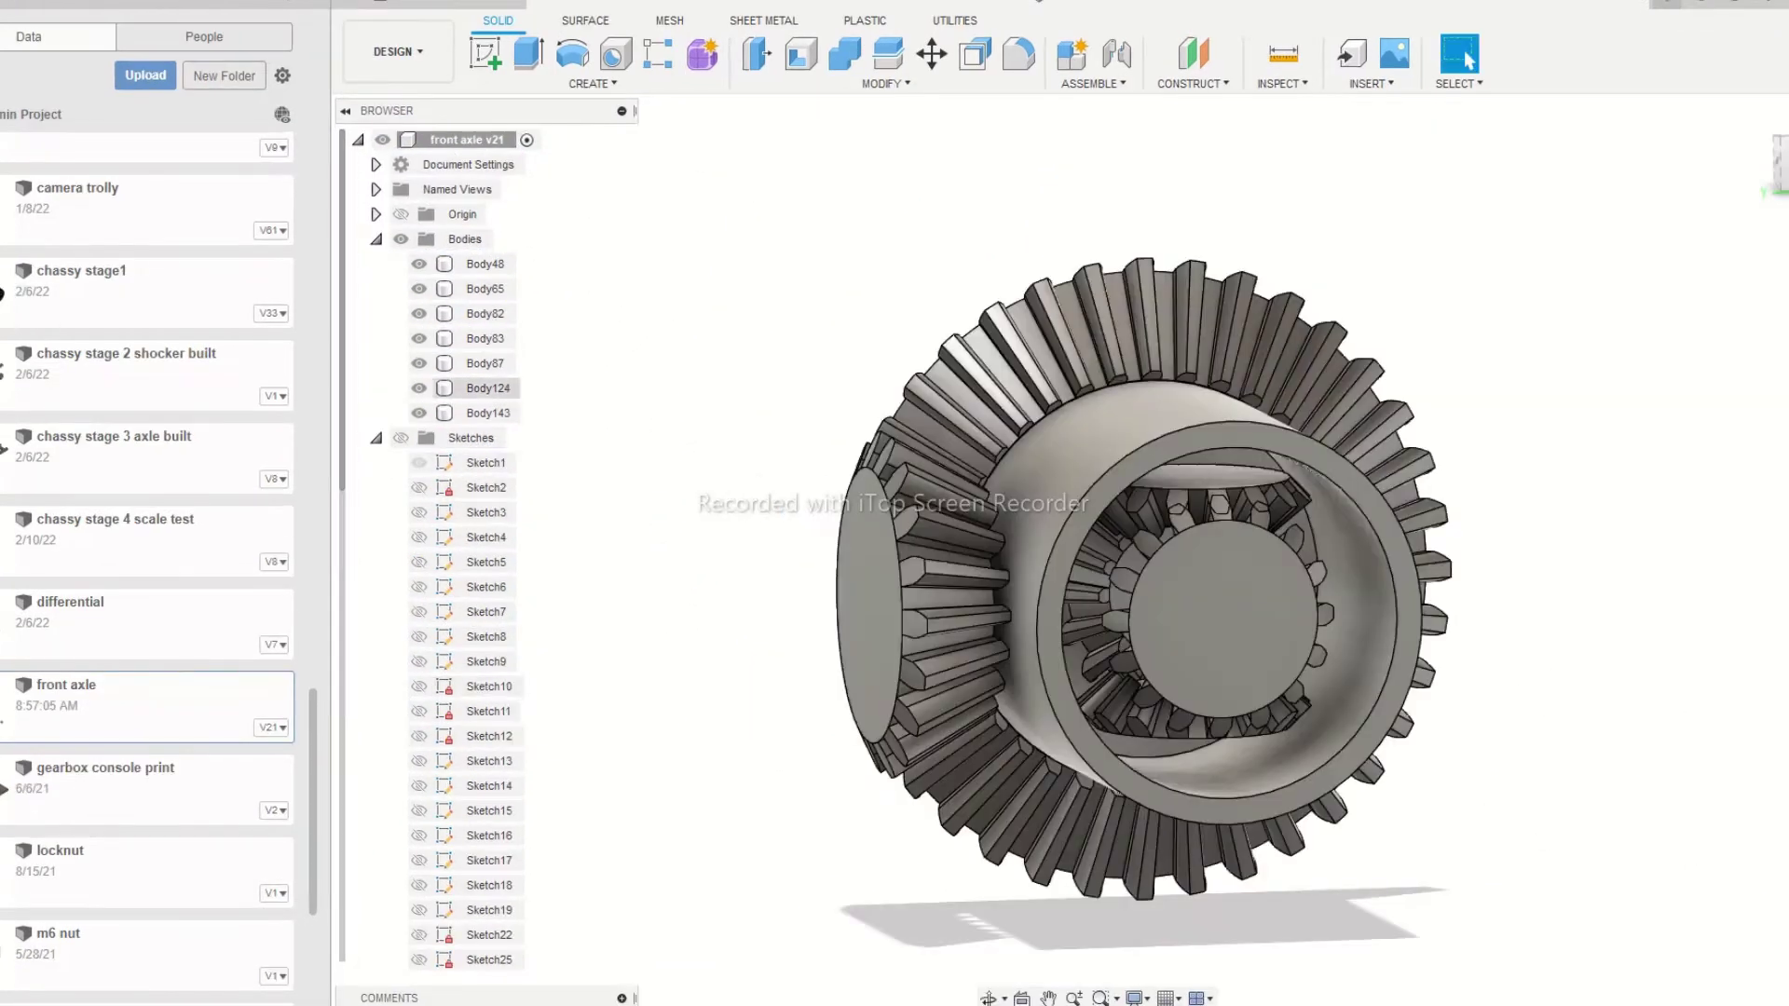
click(509, 384)
key(m)
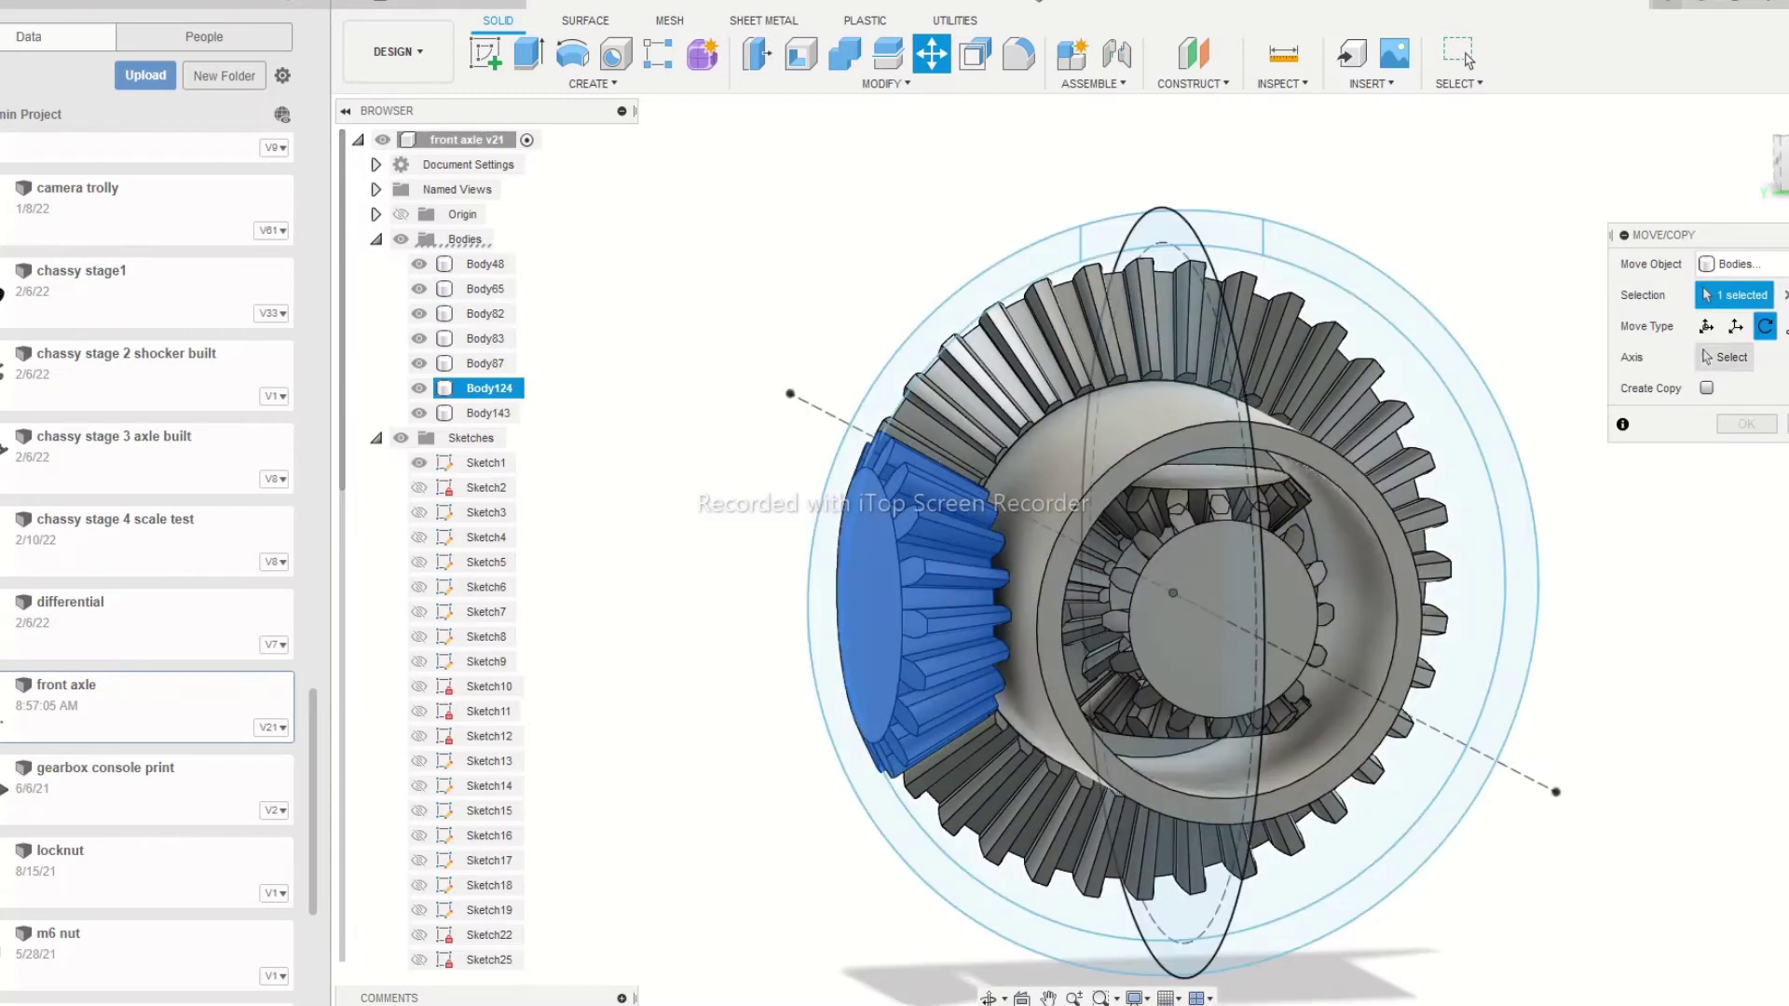
click(1725, 358)
click(1272, 645)
shift+middle_drag(1272, 644, 1086, 623)
click(1784, 163)
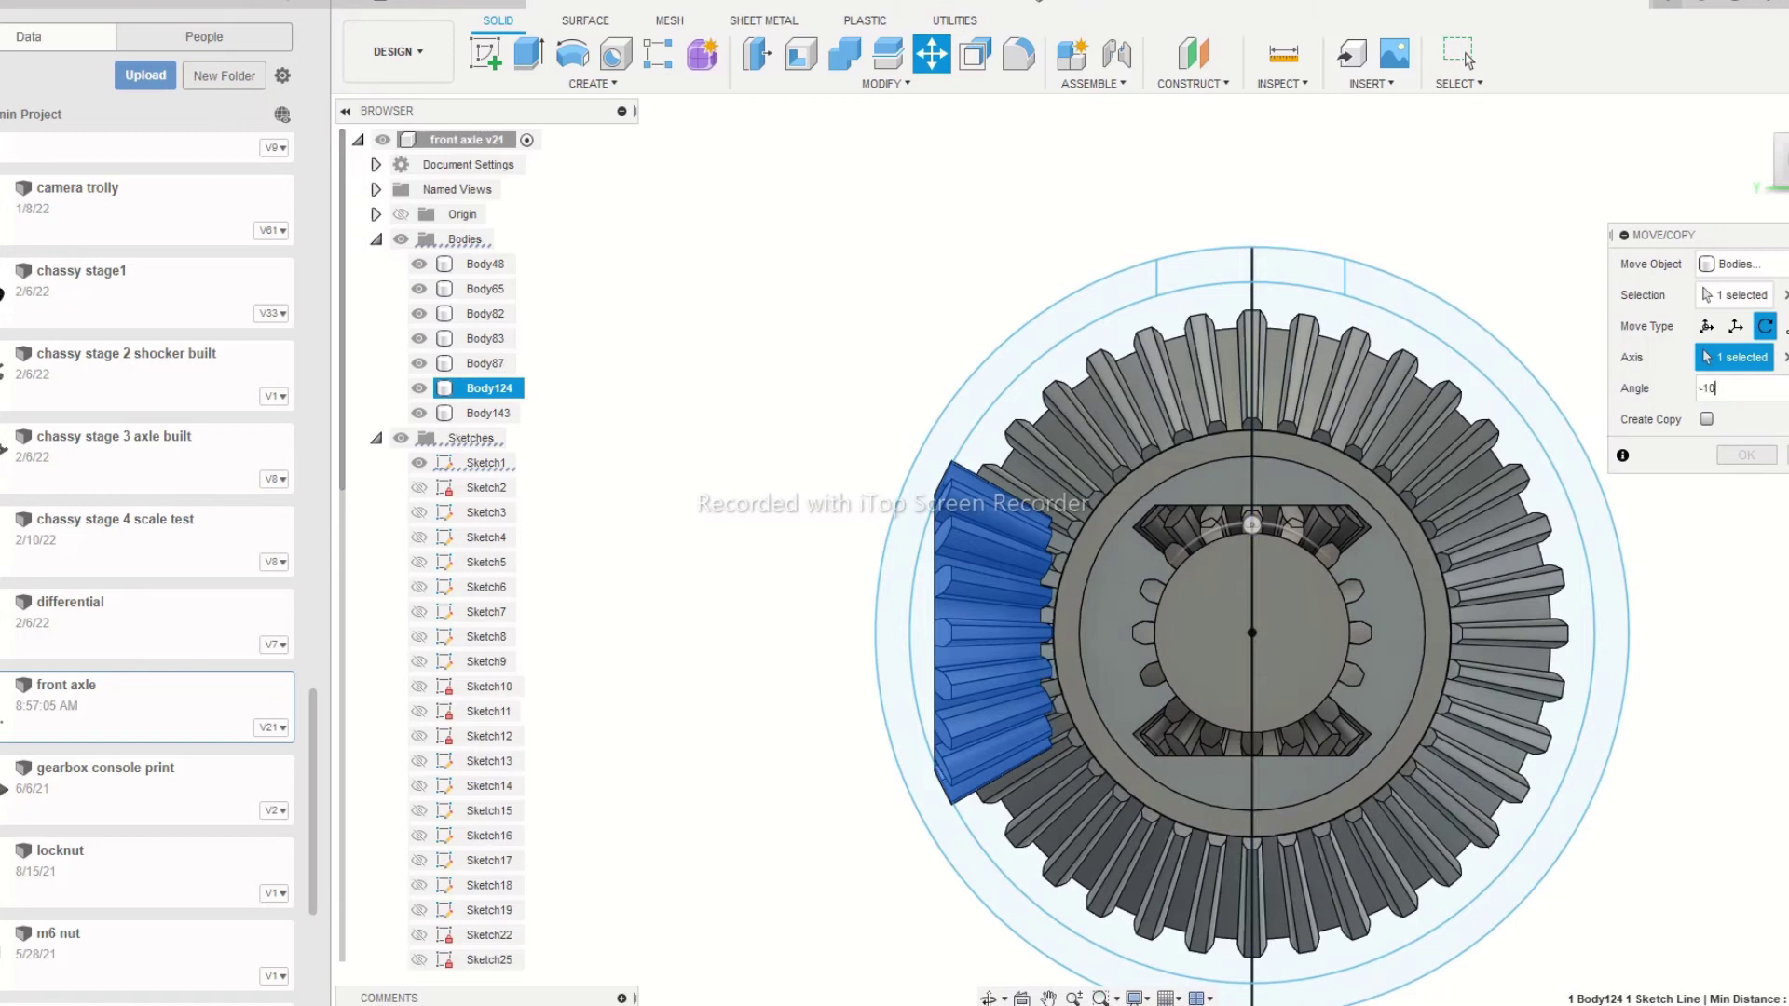
key(Return)
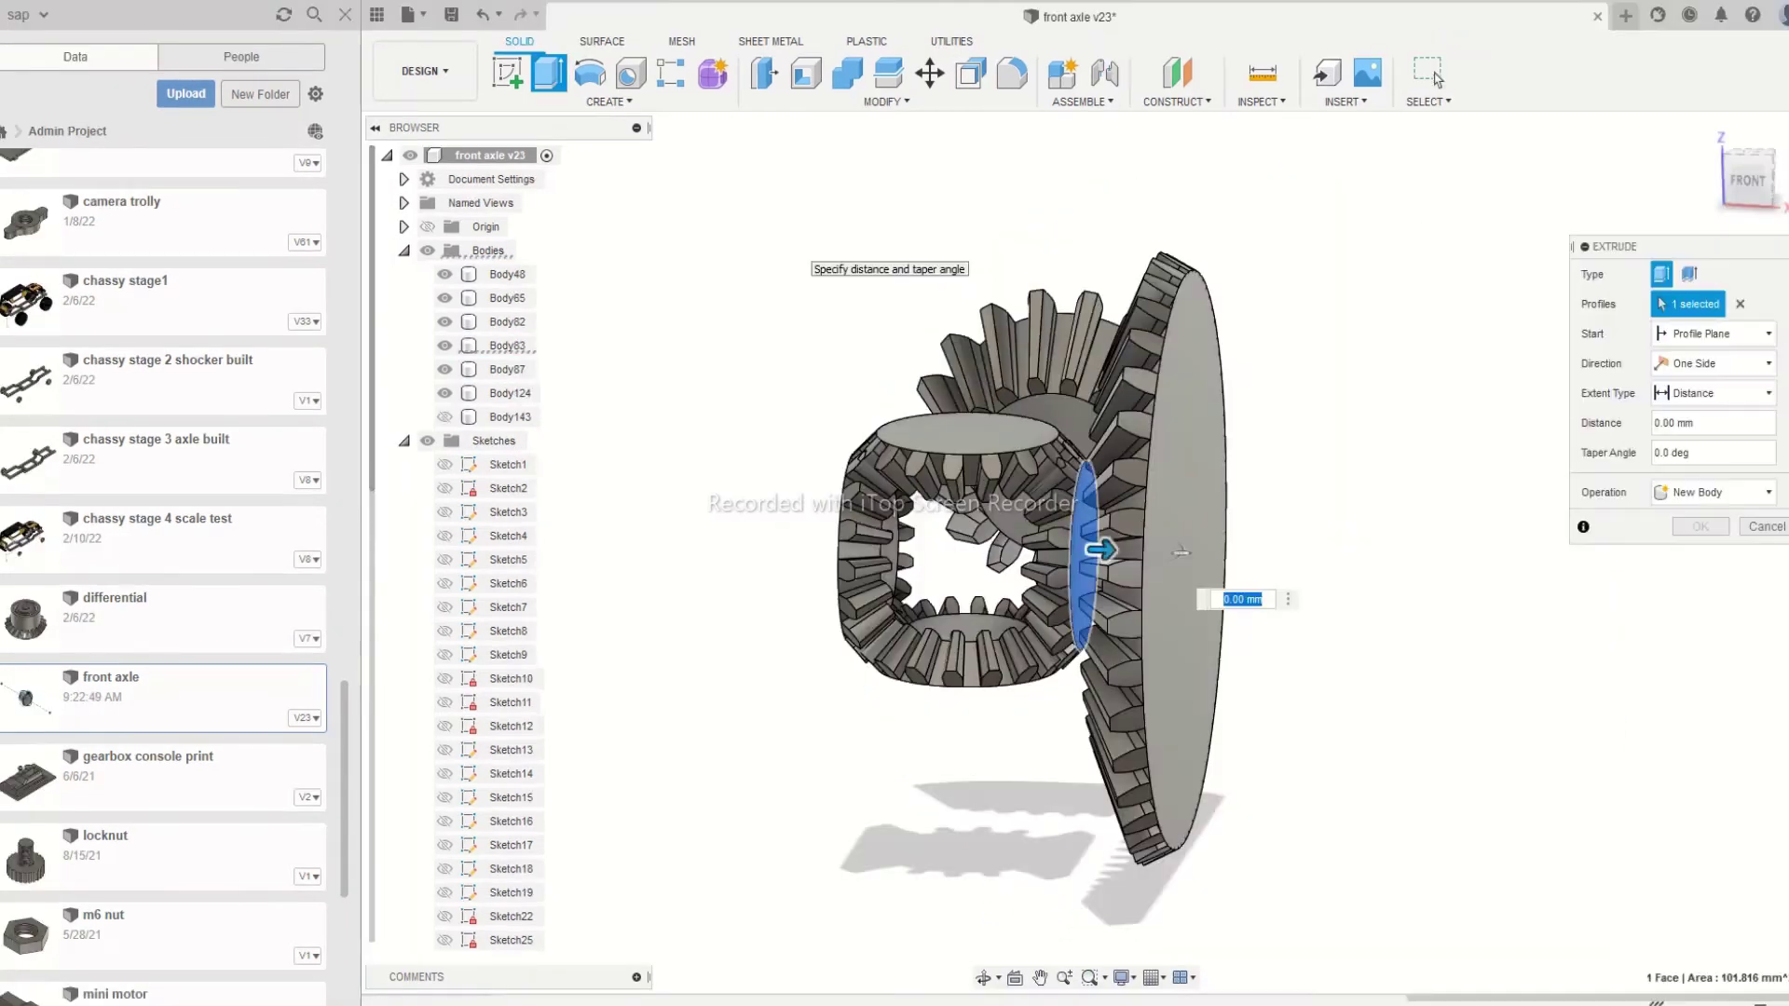
Extrude the end face of the small gear next to the large gear by 1 mm
text(1)
key(Return)
click(1750, 177)
drag(1751, 173, 1744, 184)
Extrude the end faces of the upper small gear and the outer small gear by 1 mm each
click(970, 437)
shift+middle_drag(1086, 549, 1137, 536)
click(548, 73)
text(1)
key(Return)
click(887, 547)
text(e1)
key(Return)
Extrude the end face of the lower small gear outward
shift+middle_drag(1006, 699, 1002, 605)
click(990, 608)
key(e)
key(Escape)
Show the sleeve Body143, check how the small gears sit inside it, and hide it again
click(1749, 173)
click(445, 417)
click(1750, 175)
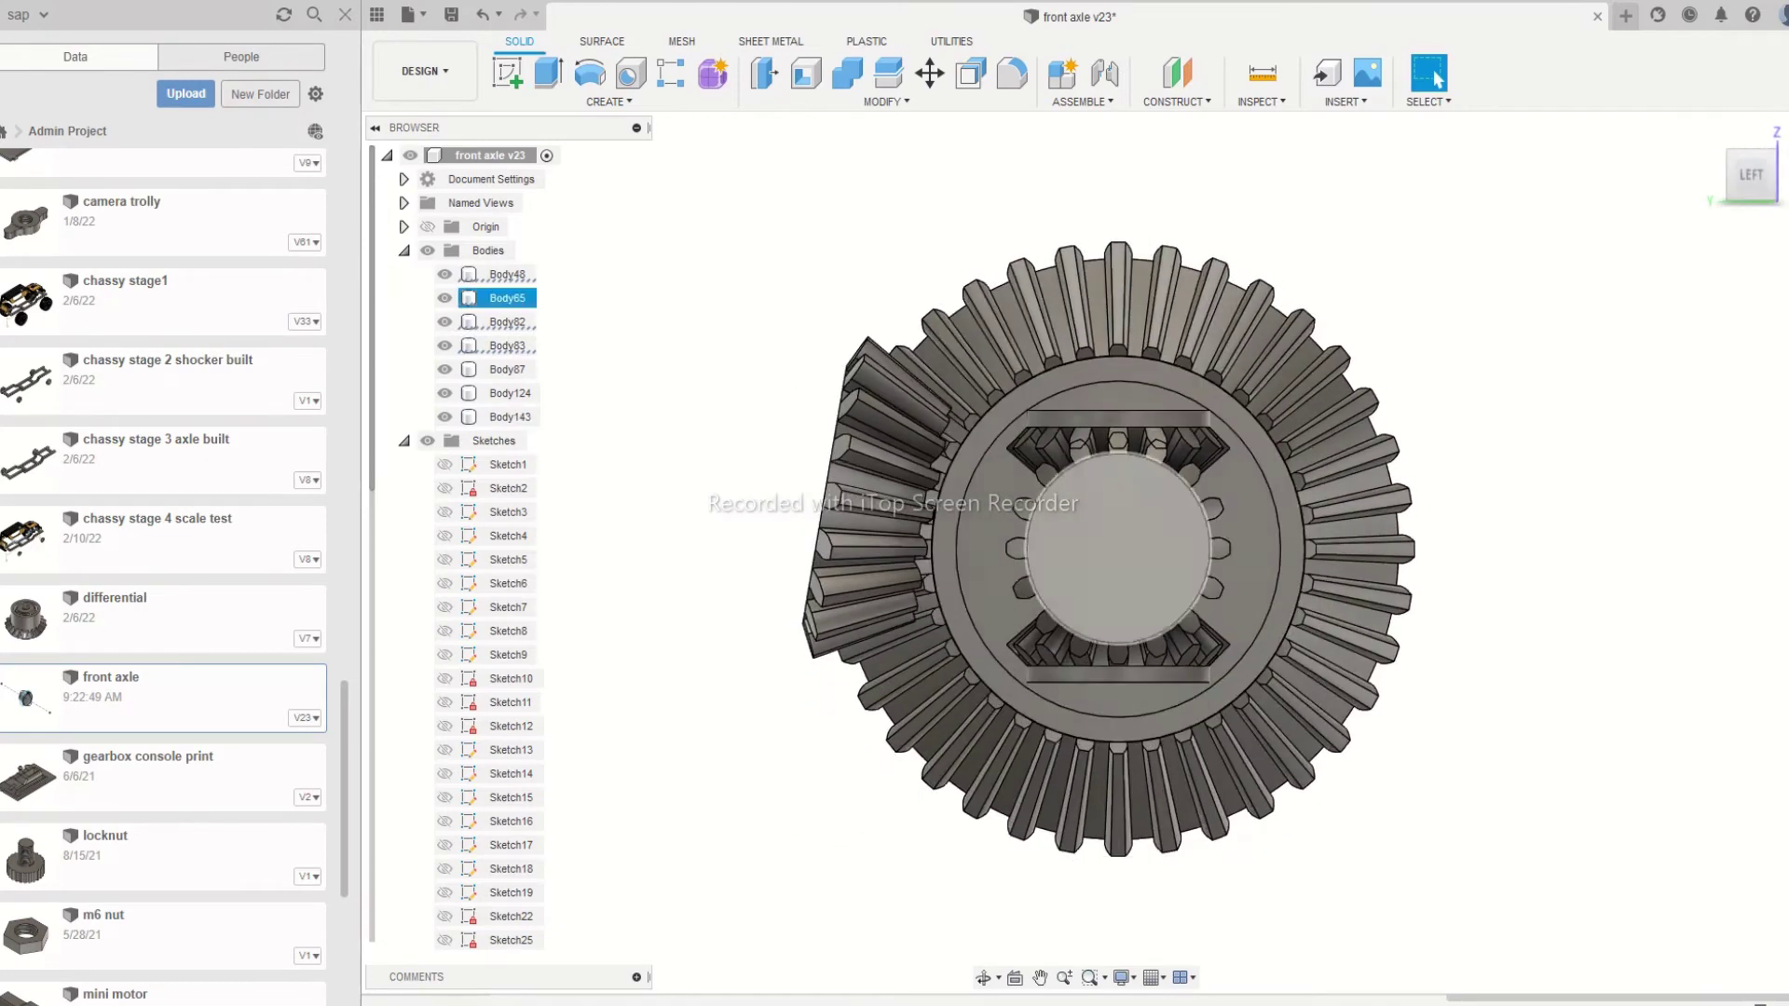
scroll(1180, 428, up, 4)
scroll(1165, 494, down, 2)
mouse_move(1086, 552)
shift+middle_down()
mouse_move(1006, 561)
mouse_move(1058, 596)
mouse_move(899, 620)
shift+middle_up()
click(444, 417)
Chamfer the outer edge of the upper small gear's disc (Body82) by 1 mm at equal distance
click(1100, 439)
click(886, 101)
click(802, 174)
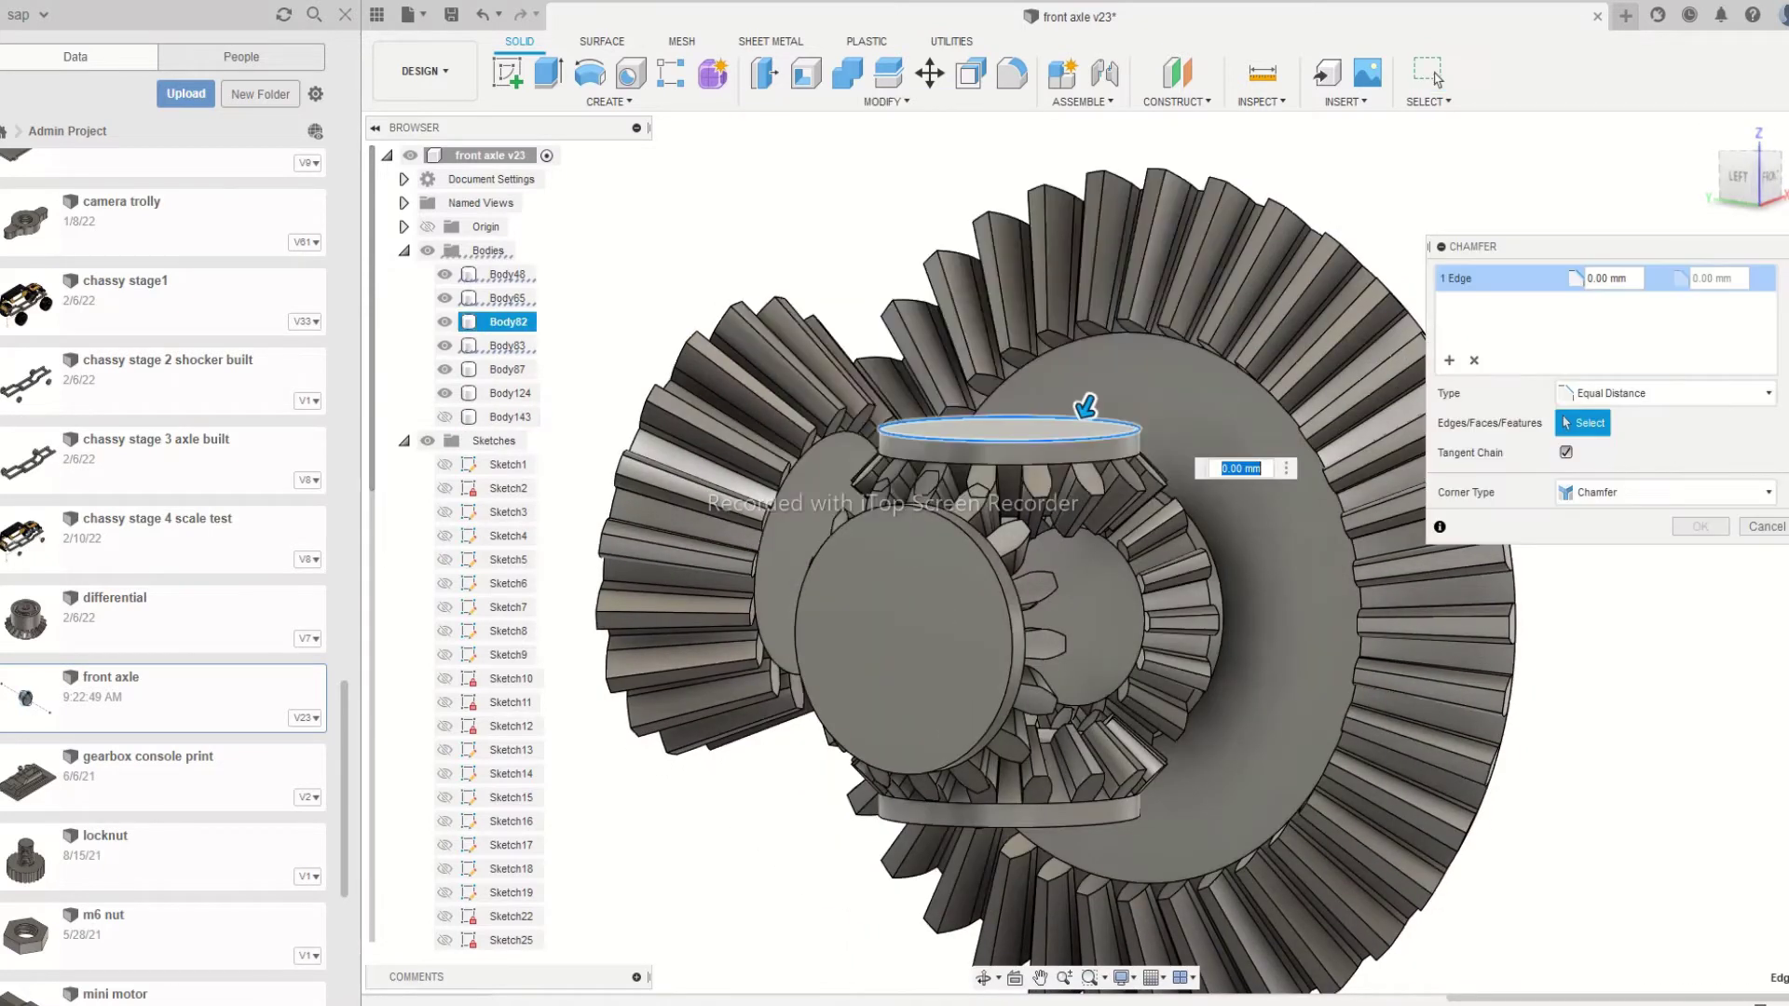
text(.5)
text(1)
key(Return)
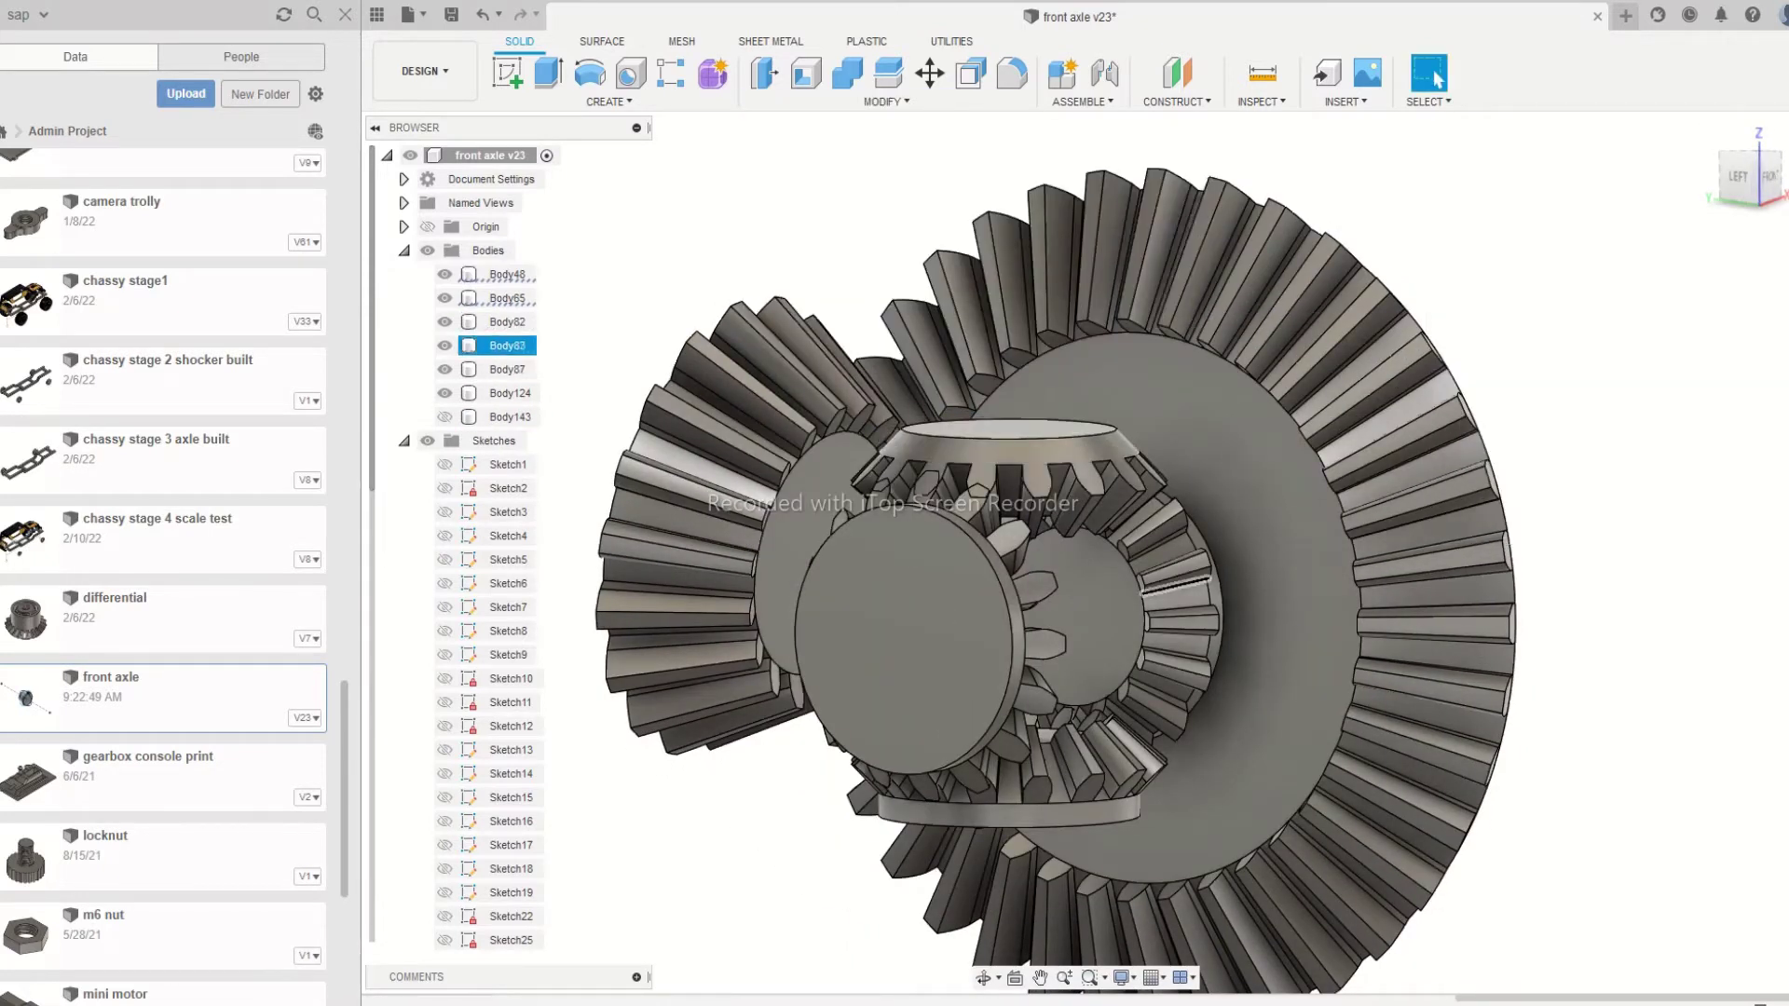
Chamfer the outer edge of the disc on the outer small gear facing away from the large gear
click(971, 540)
click(887, 102)
click(801, 173)
key(Escape)
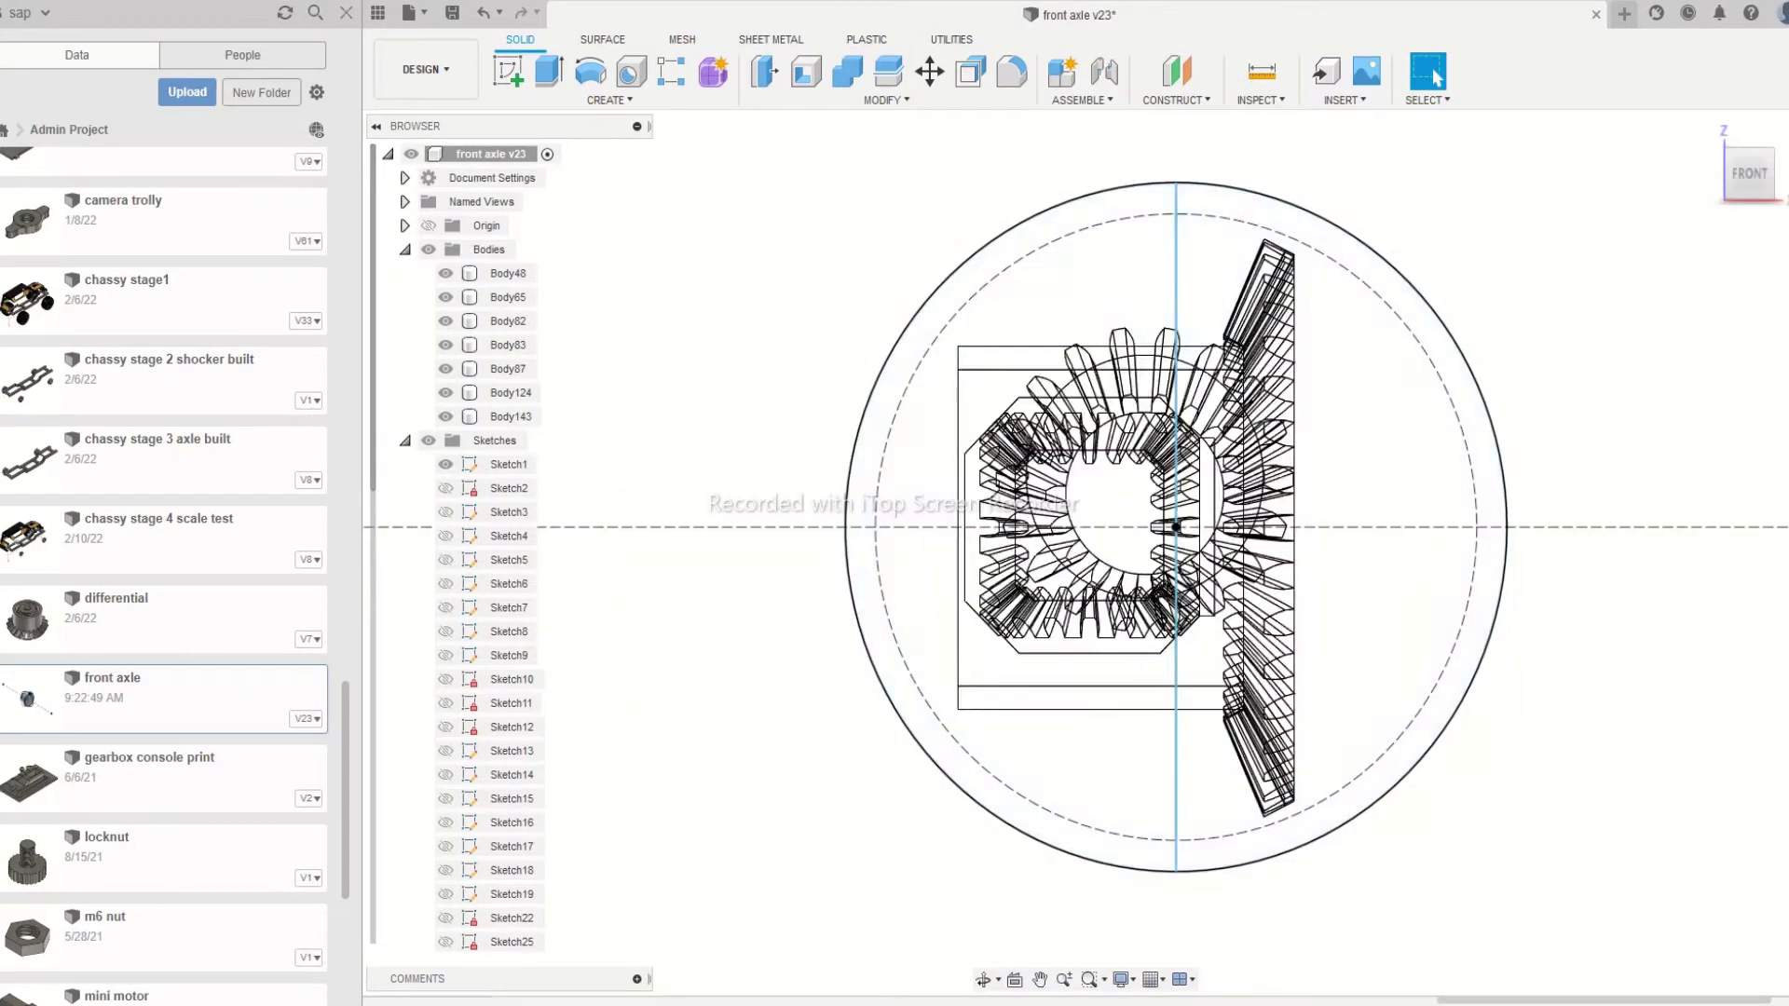
In a new front-view sketch, draw a 5 mm vertical line up from the axle line, continued diagonally along the outer gear's chamfer
scroll(749, 617, up, 3)
click(508, 71)
click(1338, 456)
mouse_move(1351, 456)
middle_down()
mouse_move(1351, 393)
mouse_move(1236, 439)
middle_up()
key(l)
scroll(805, 412, up, 2)
click(955, 529)
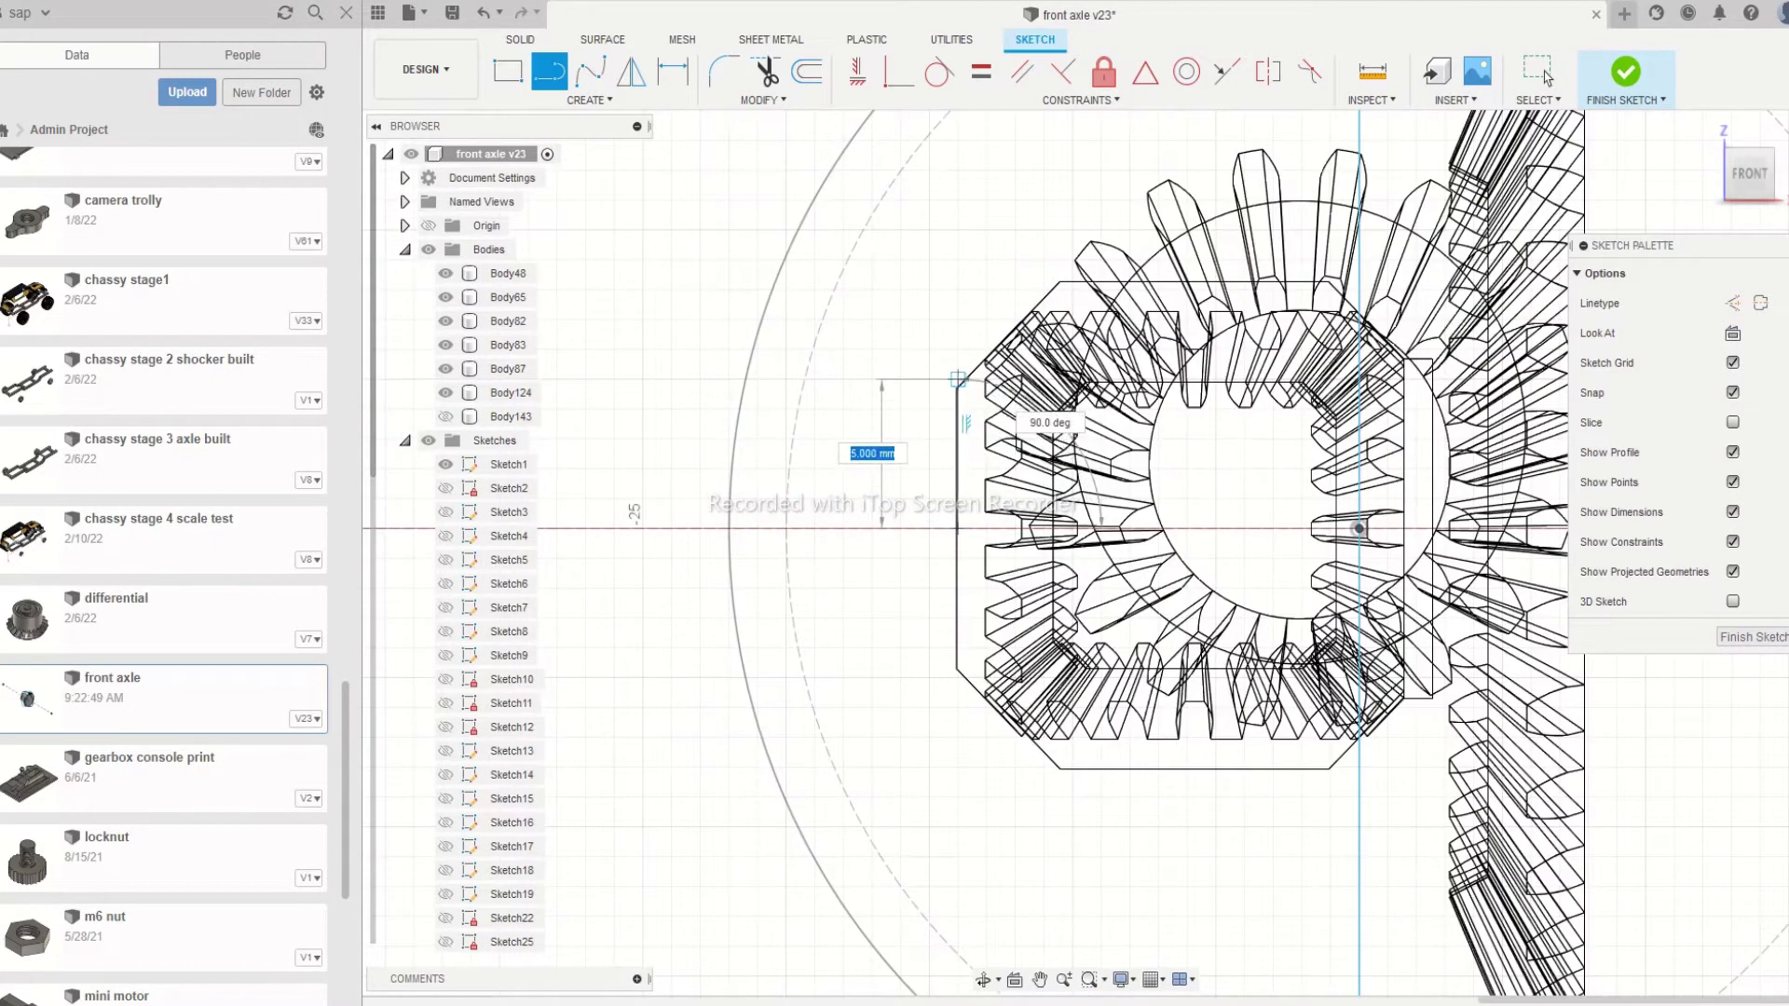
click(958, 379)
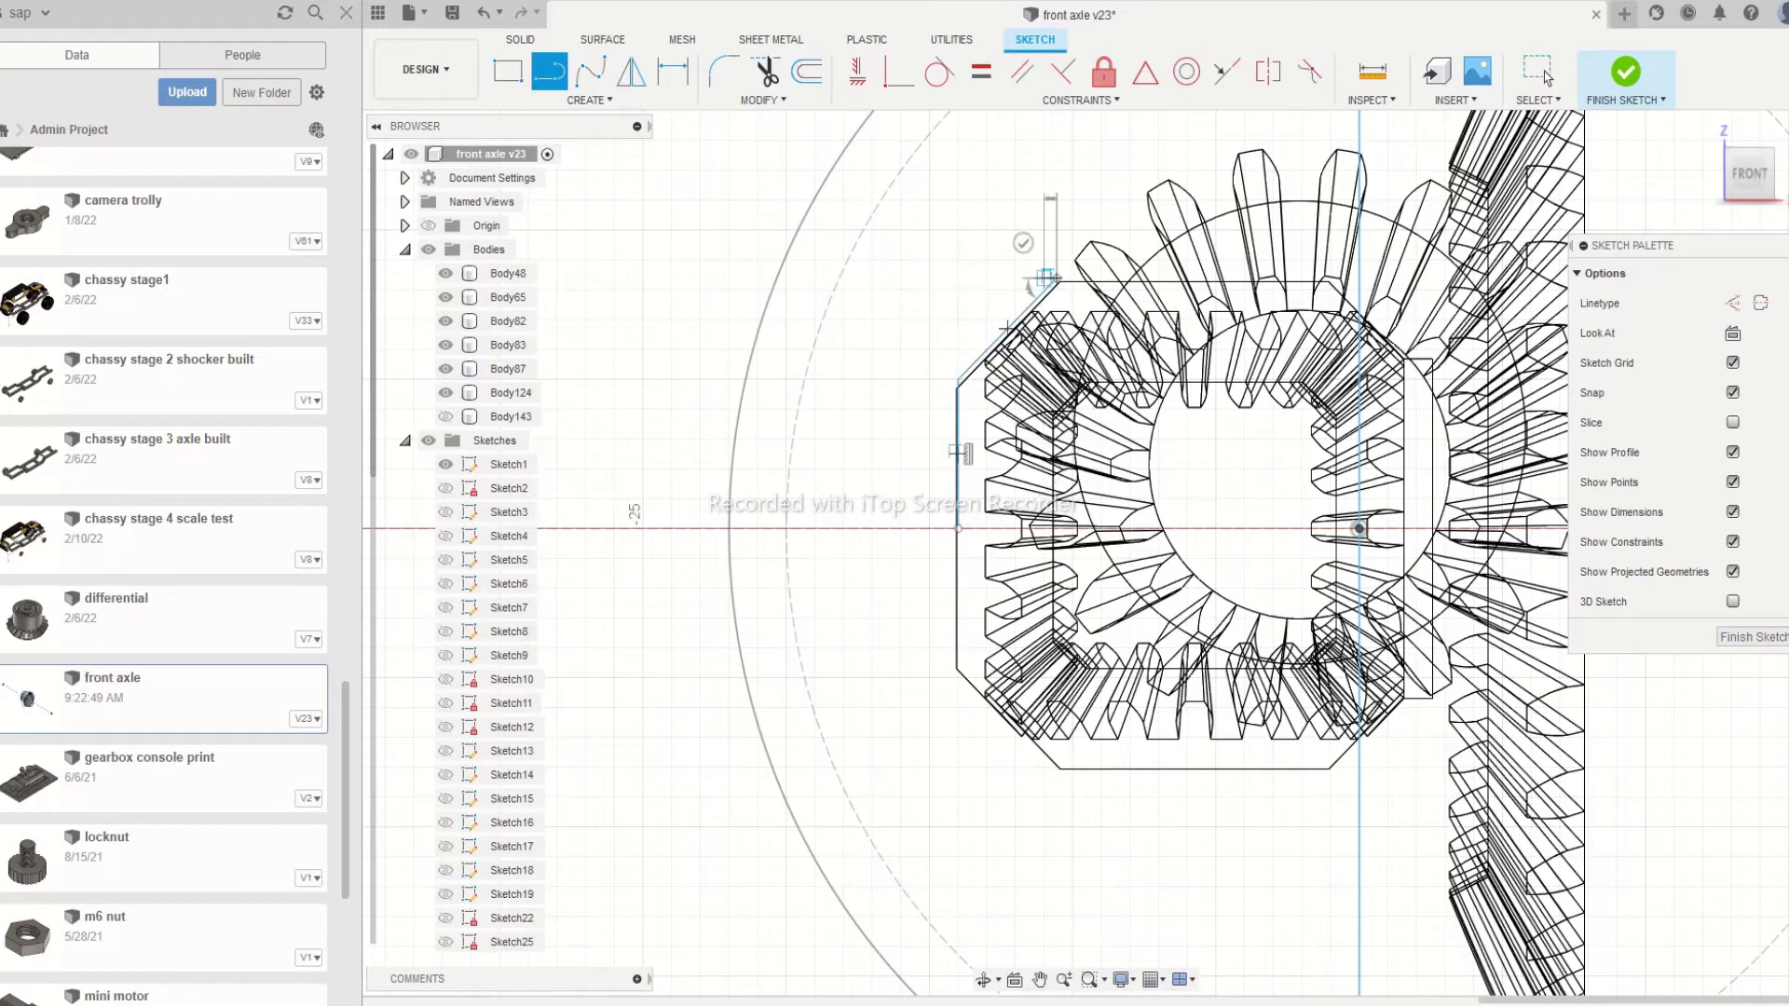
click(1056, 278)
key(Escape)
Add a vertical line from the diagonal's upper end to the sleeve's outer edge
scroll(1071, 242, up, 1)
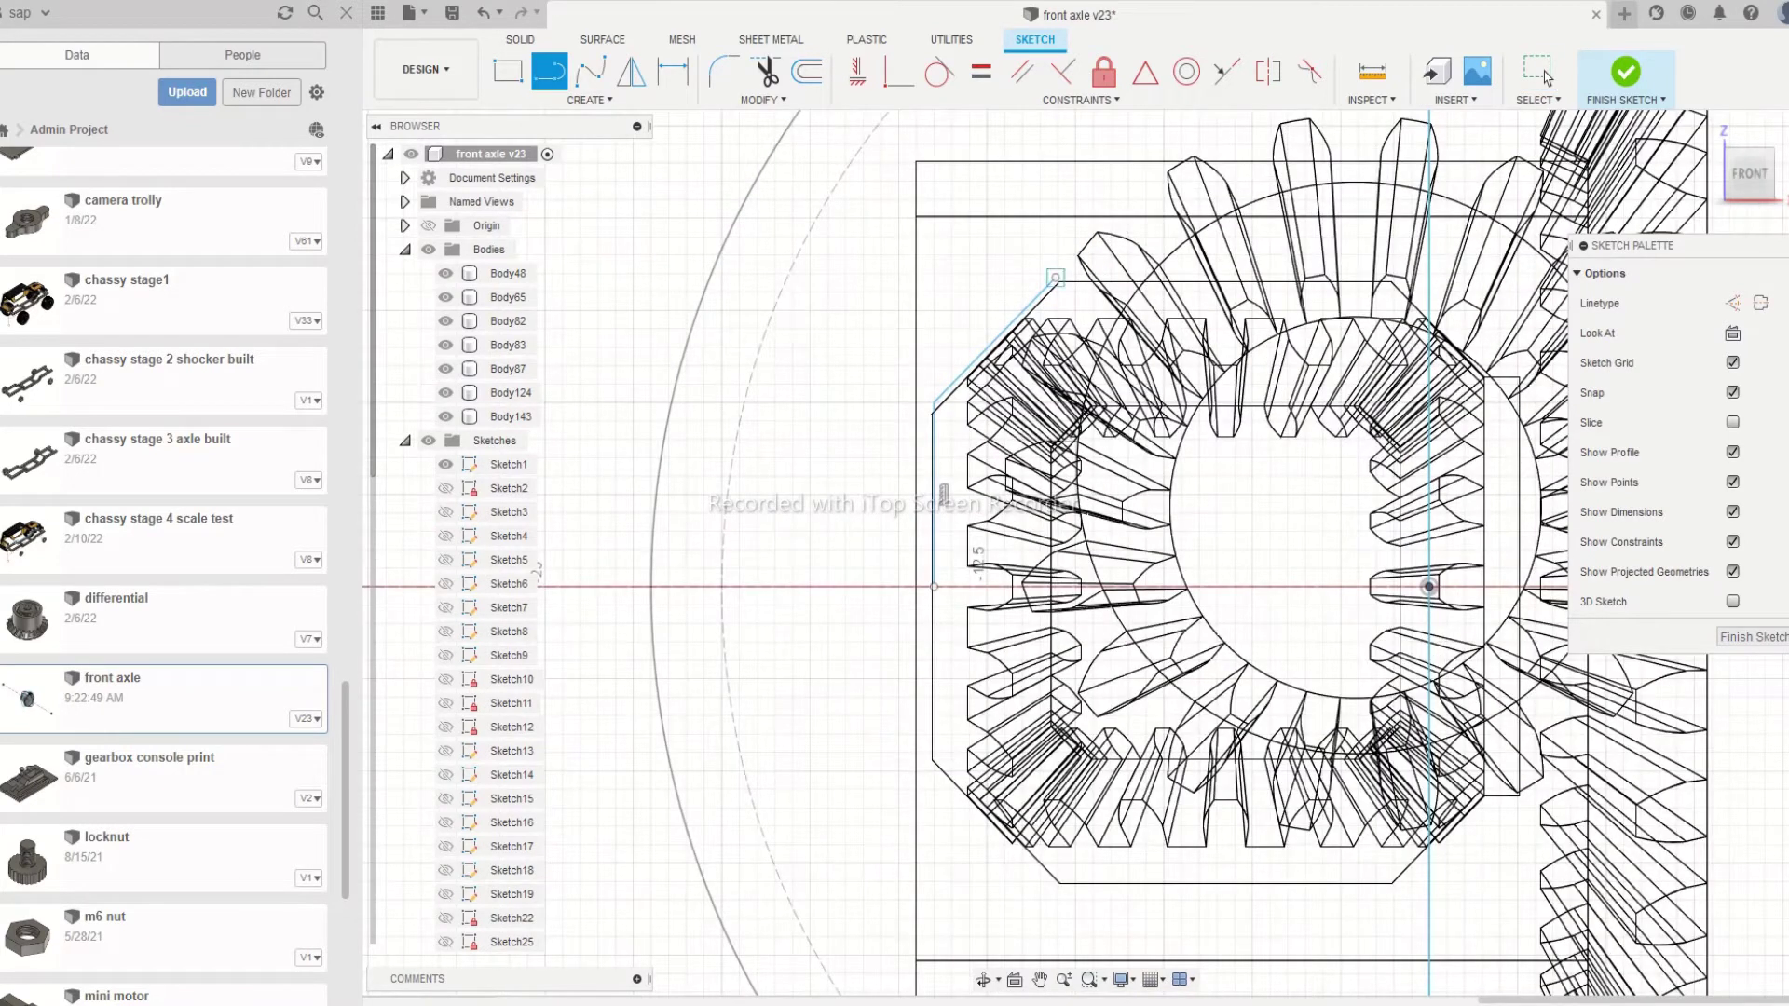
click(1057, 278)
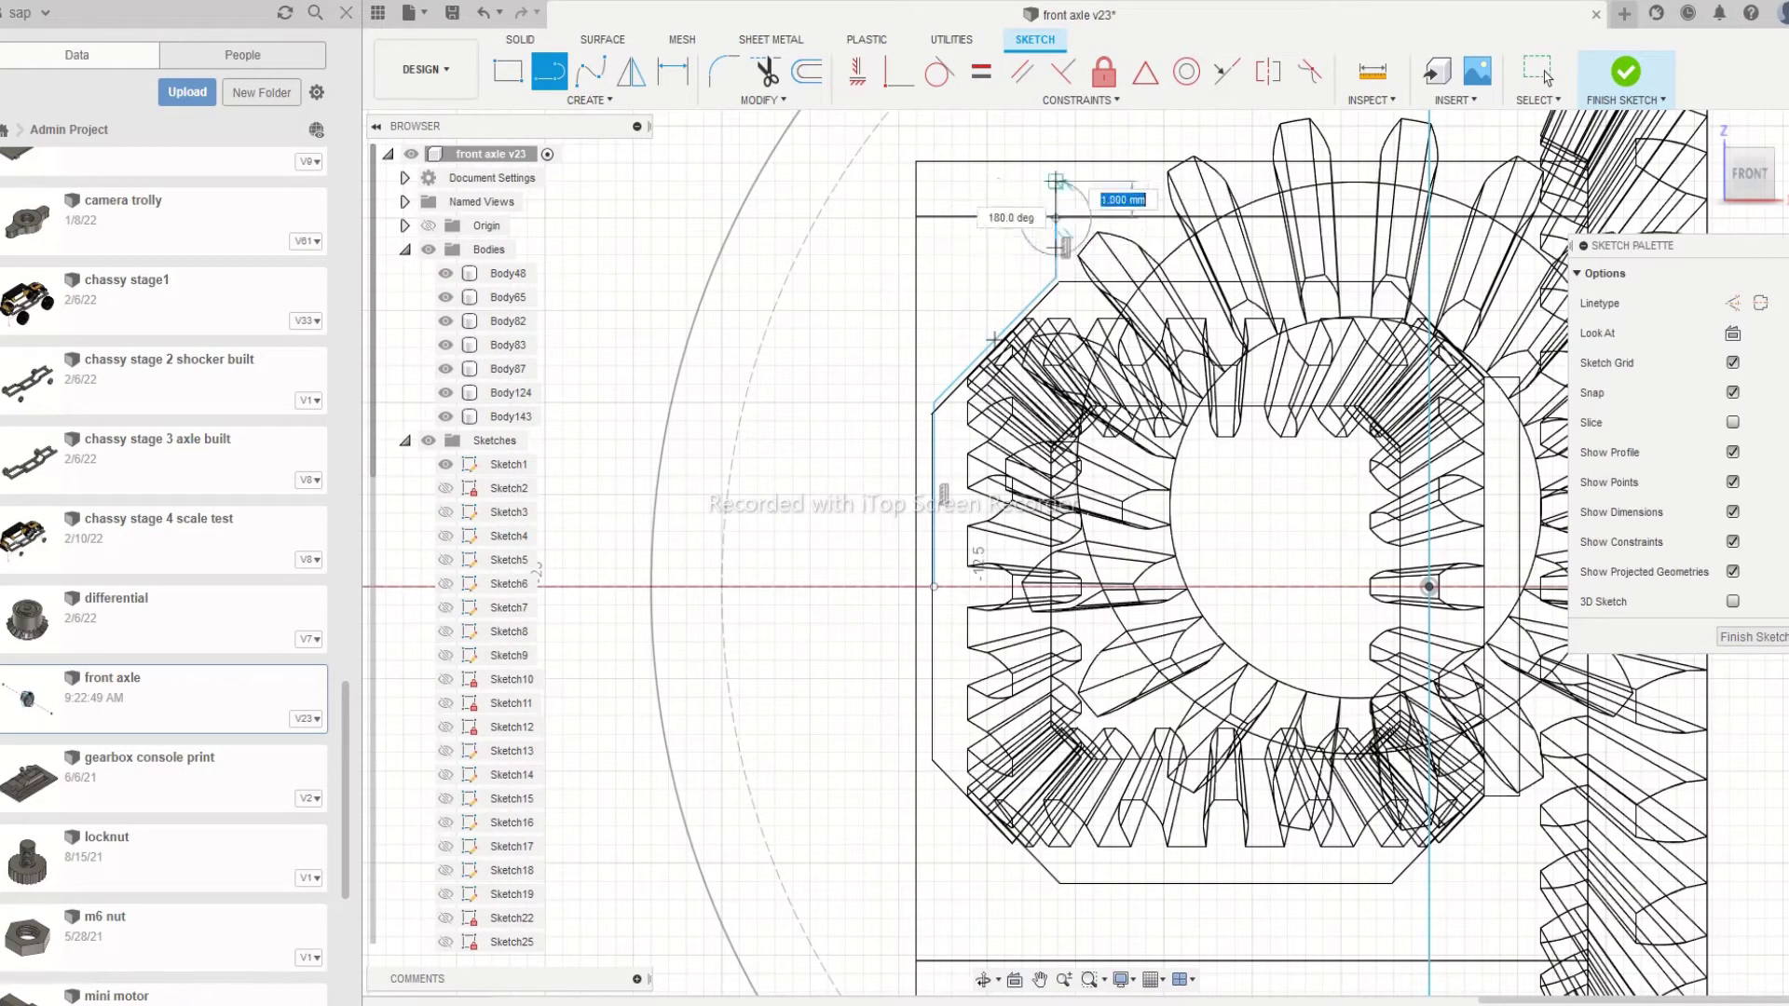
click(1056, 163)
right_click(867, 192)
click(933, 193)
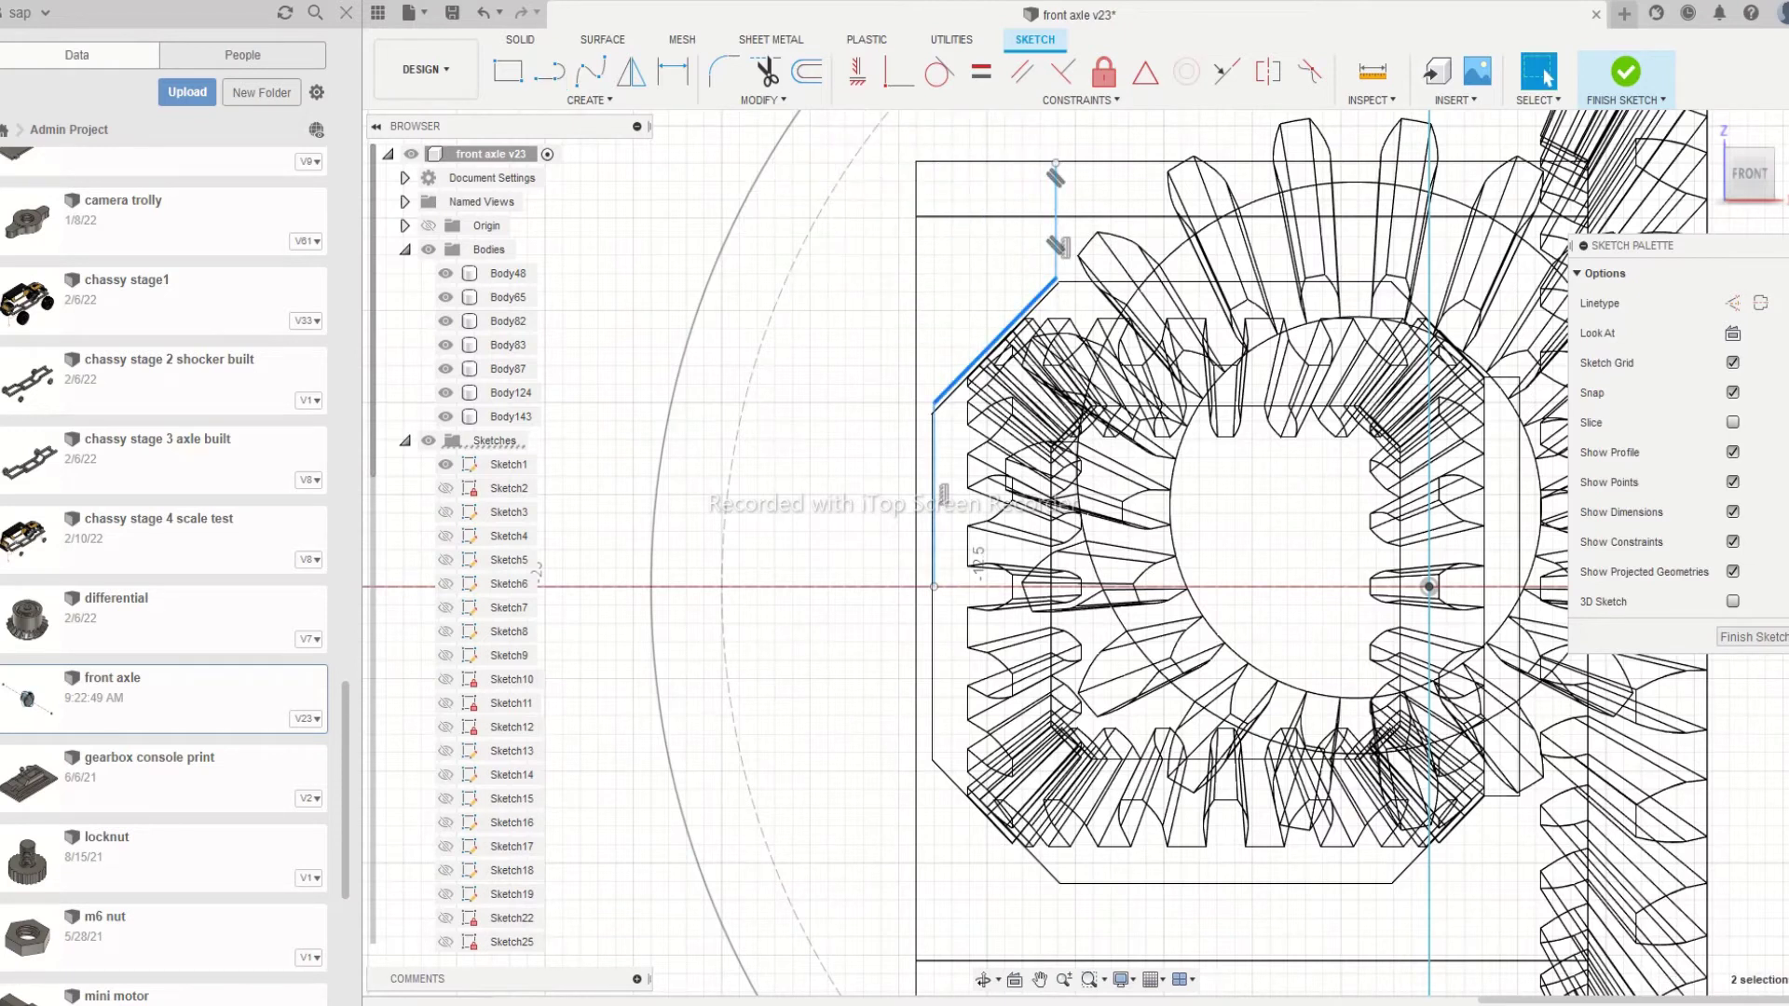
Offset the sketched housing lines outward by 2 mm and close the profile along the axle line
key(o)
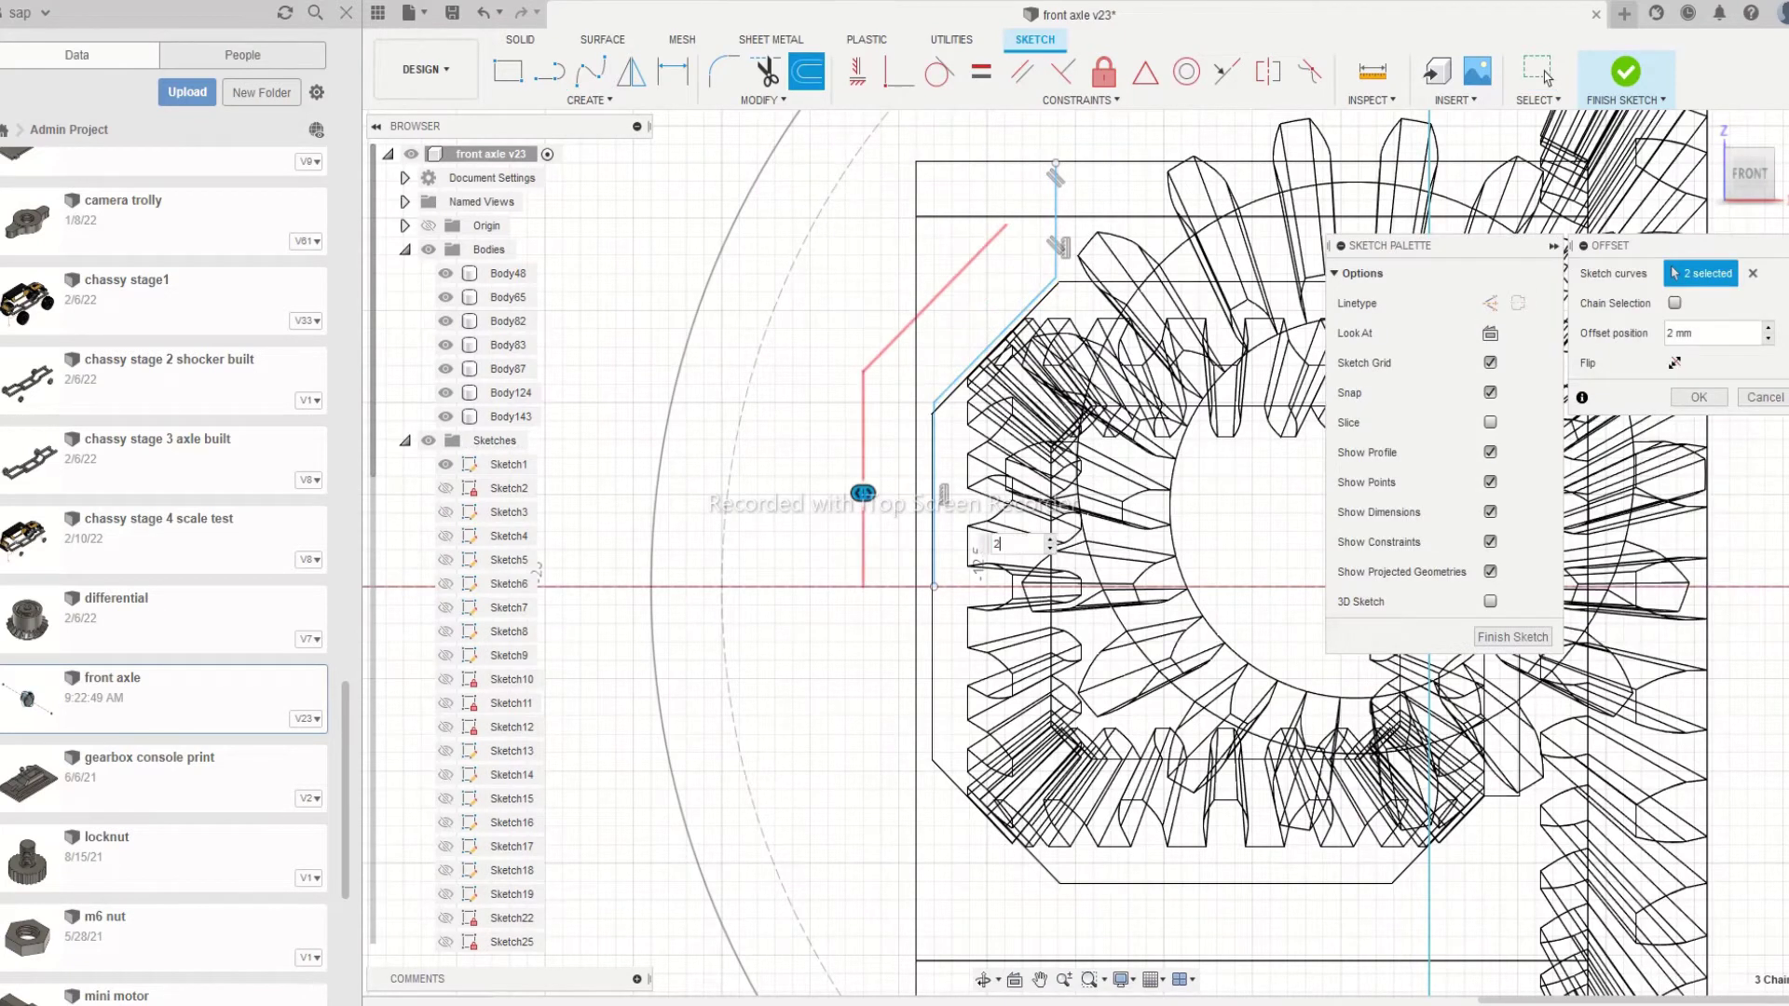
key(Return)
key(l)
scroll(922, 670, up, 3)
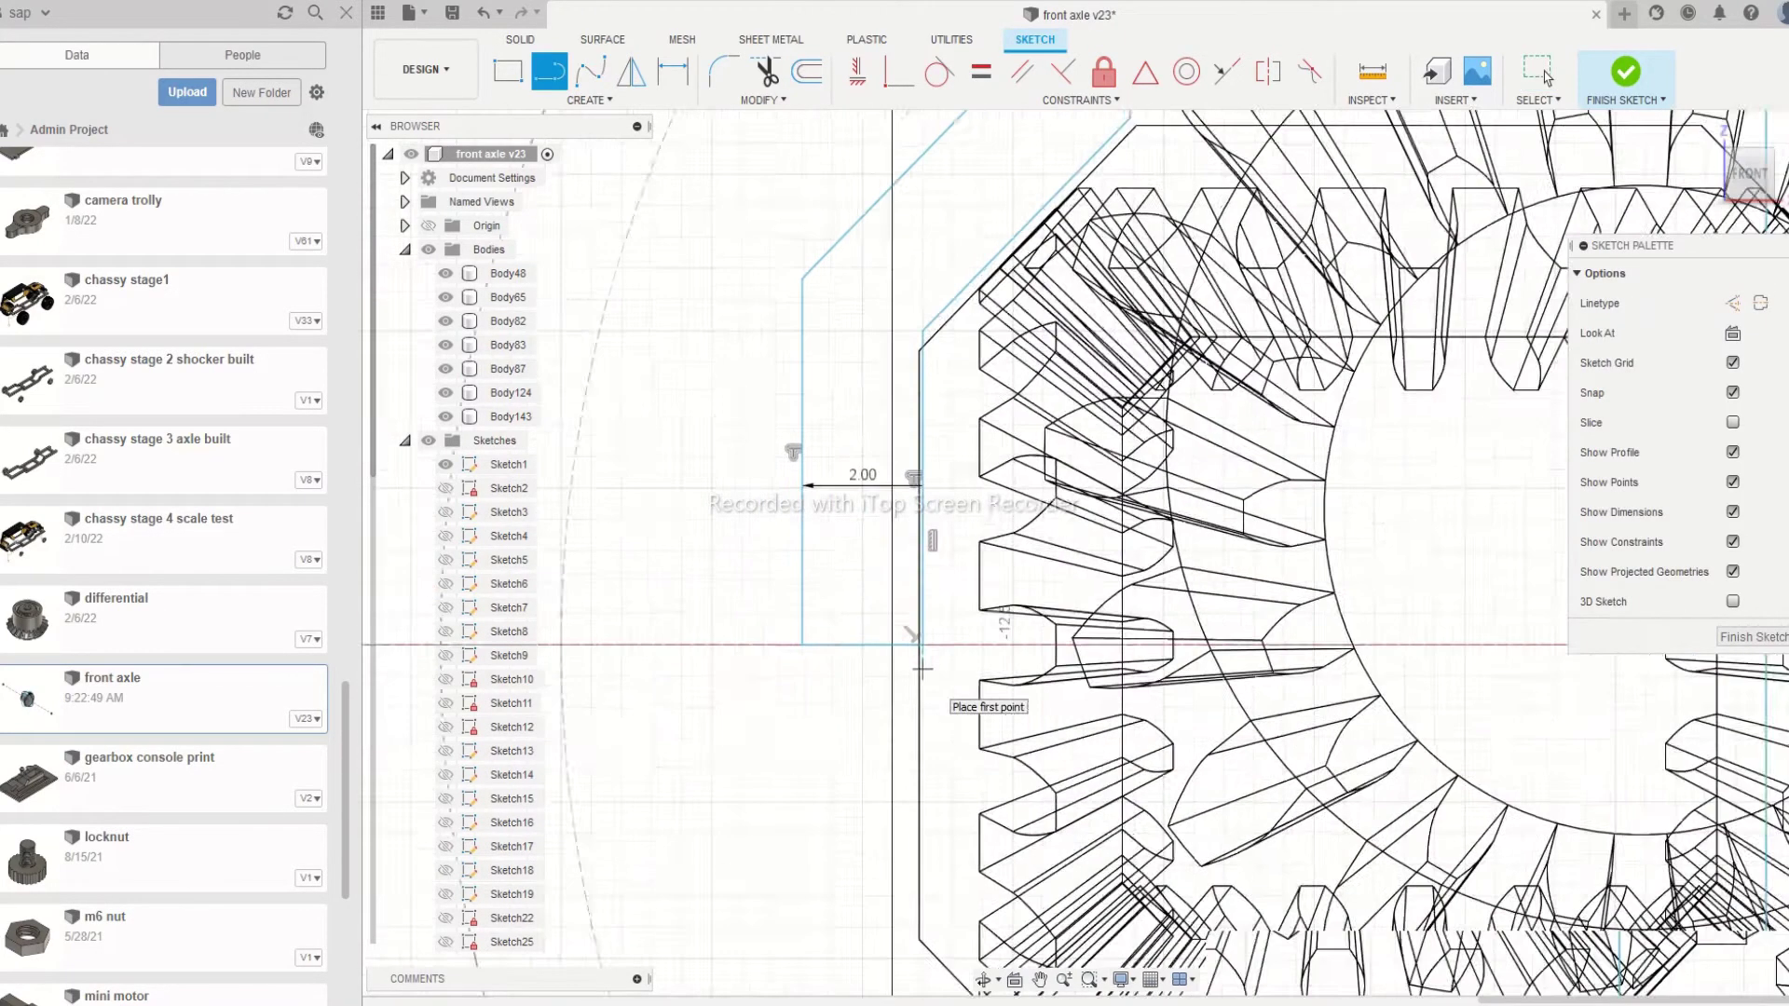
scroll(923, 669, up, 2)
scroll(922, 669, down, 5)
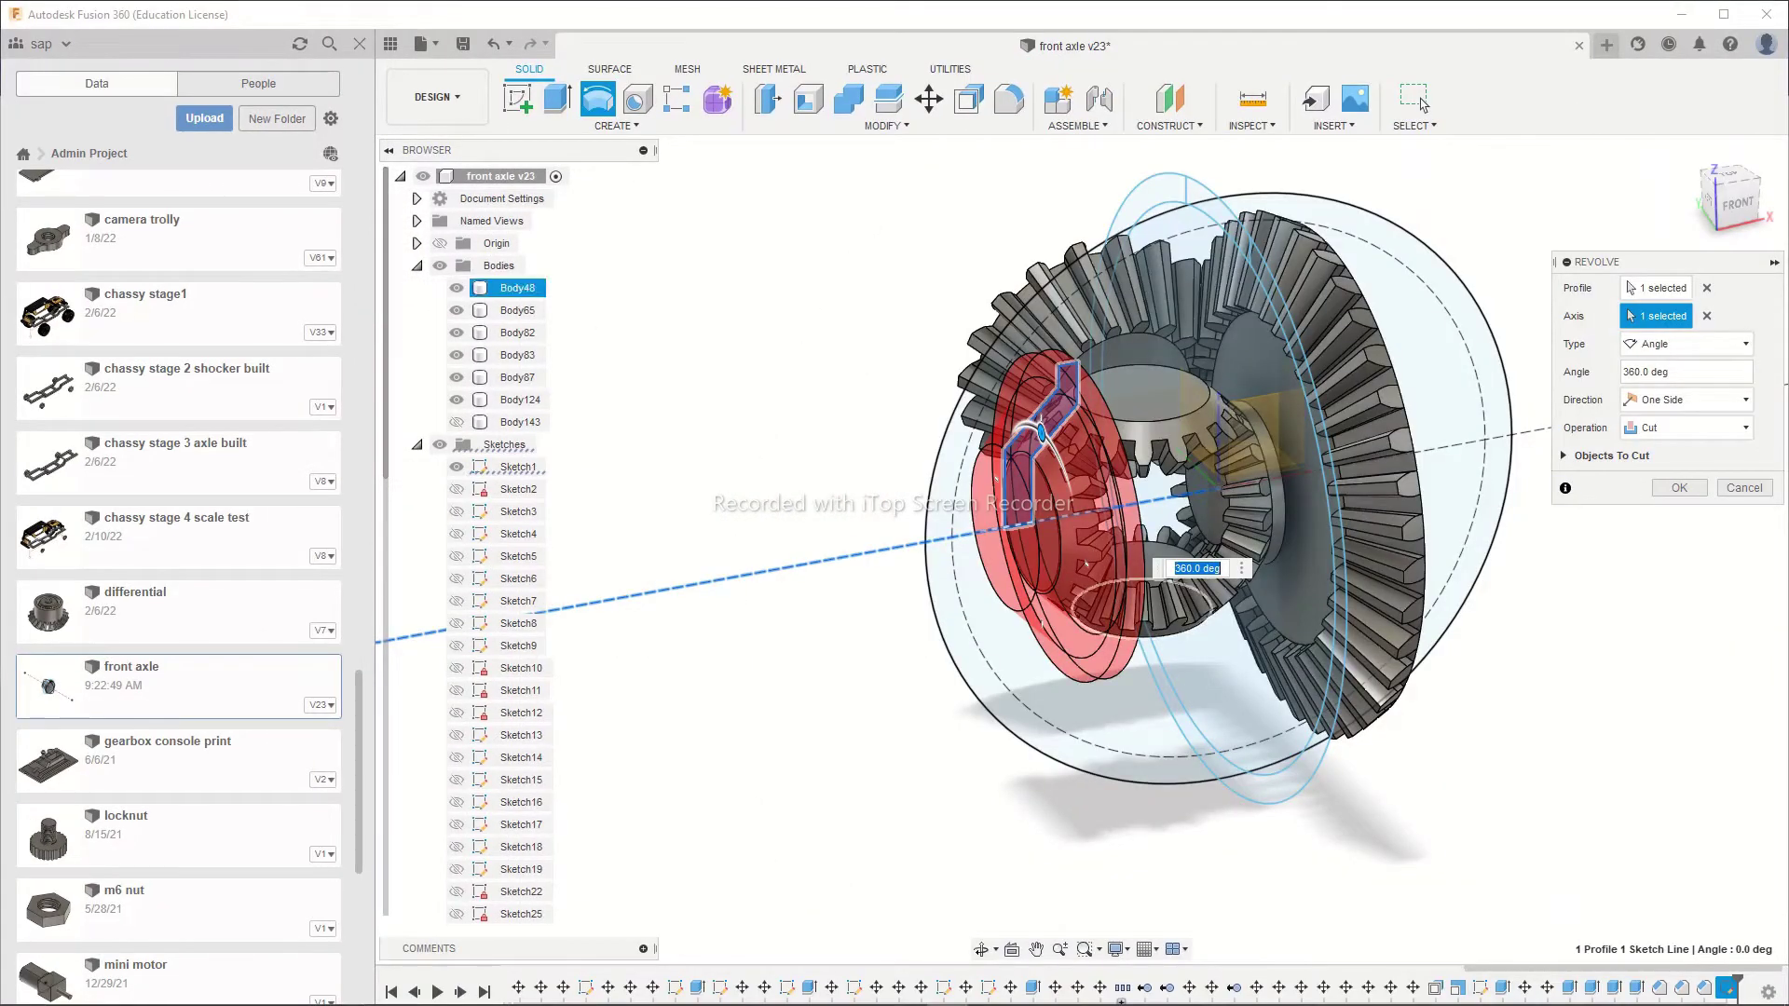
Revolve the closed housing profile 360° around the axle line as a new body
click(1687, 428)
click(1668, 514)
shift+middle_drag(1305, 559, 1183, 493)
scroll(1202, 484, up, 2)
click(1680, 461)
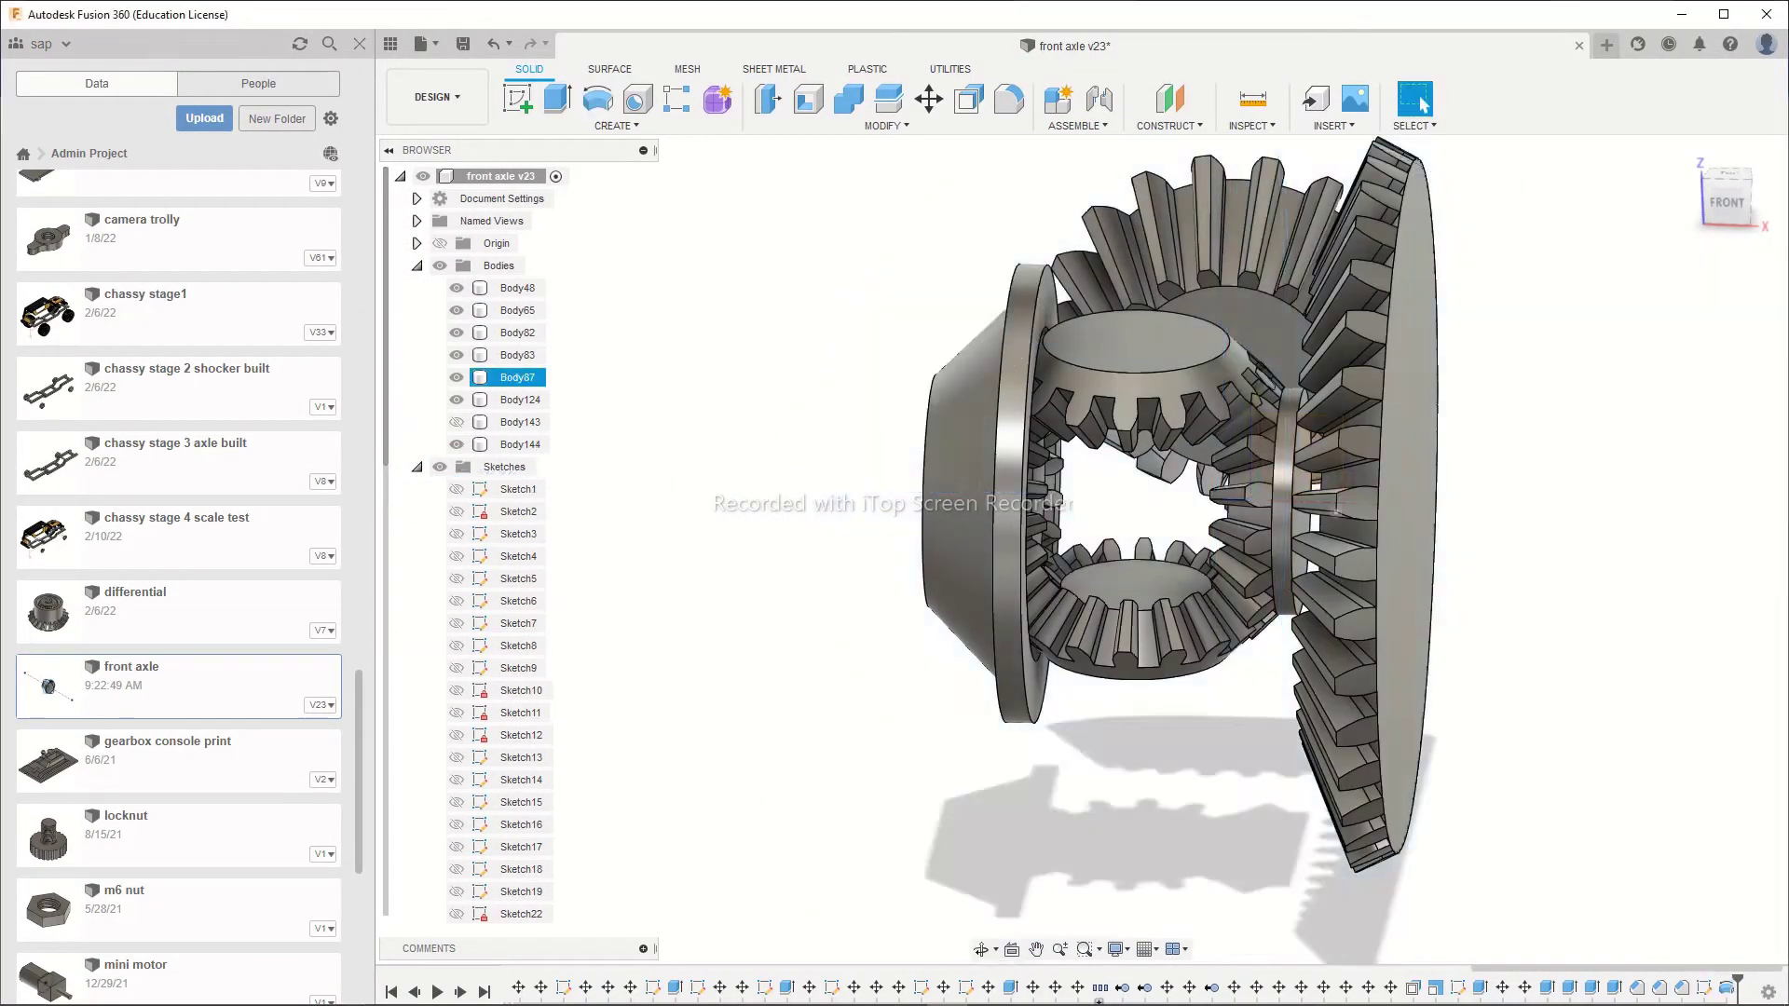
Show the carrier sleeve and push its open end face inward toward the new housing's flange
shift+middle_drag(1365, 521, 1398, 494)
click(1728, 199)
click(456, 422)
shift+middle_drag(1100, 596, 1202, 578)
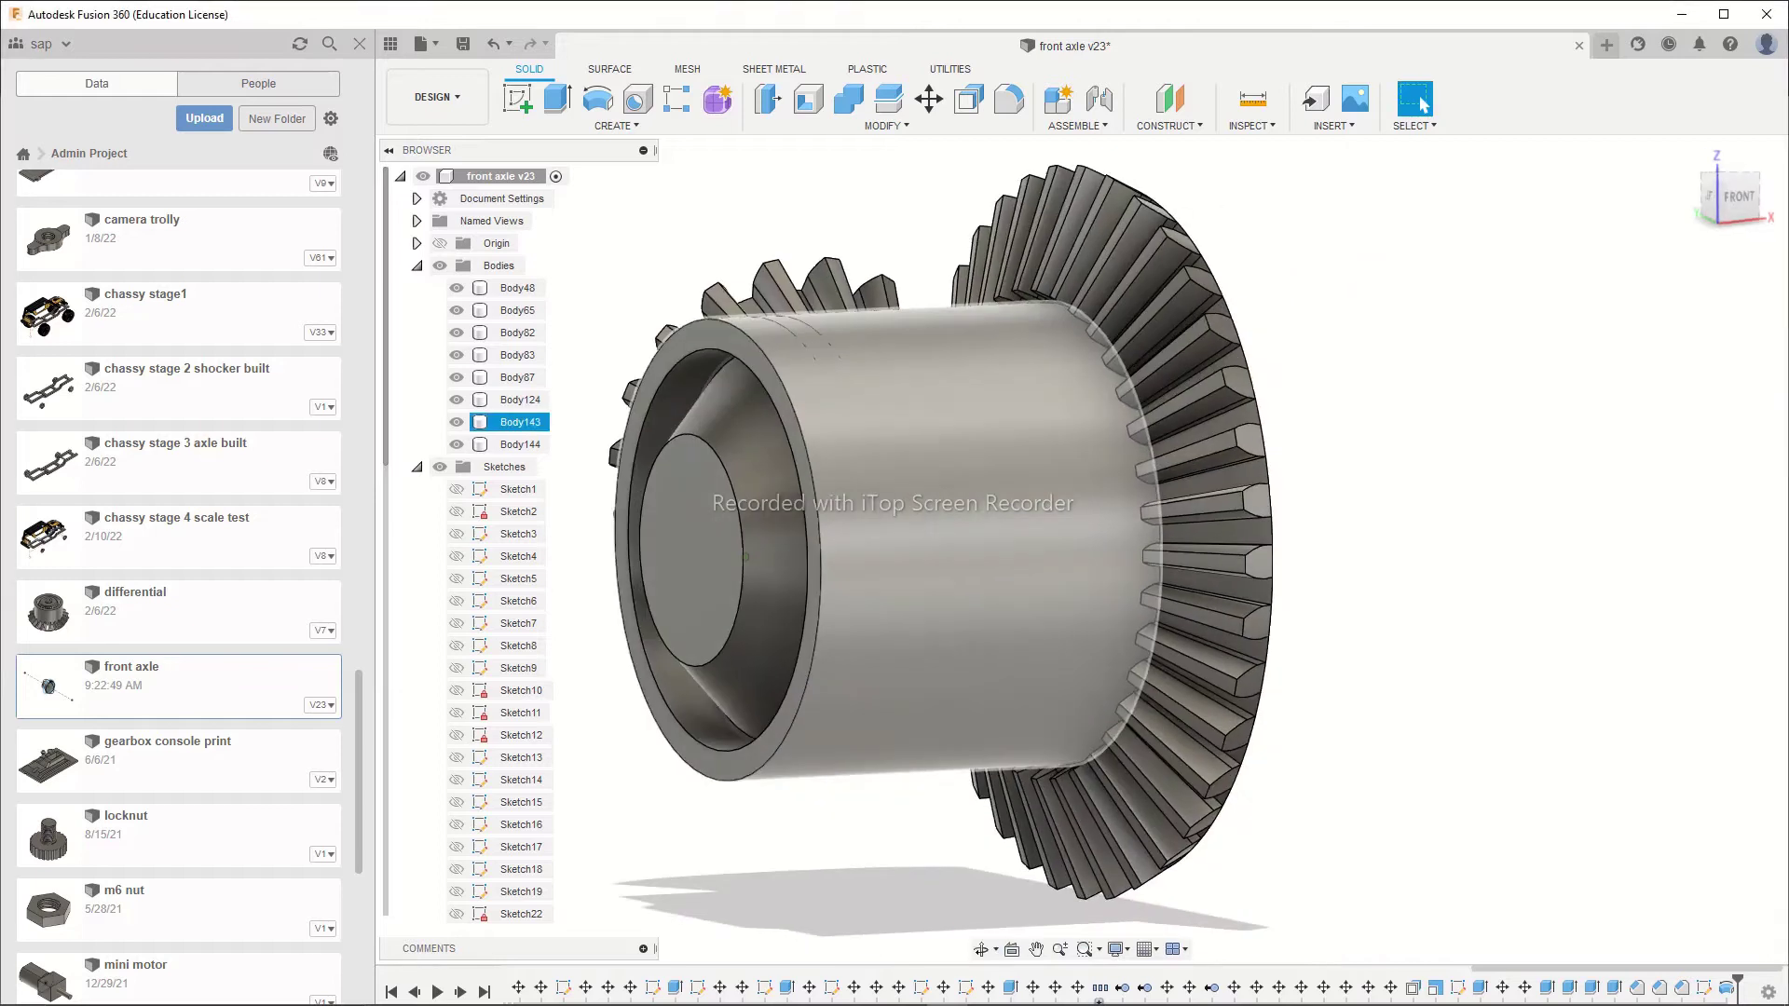
middle_drag(913, 521, 1102, 515)
click(946, 351)
key(q)
drag(962, 351, 1051, 347)
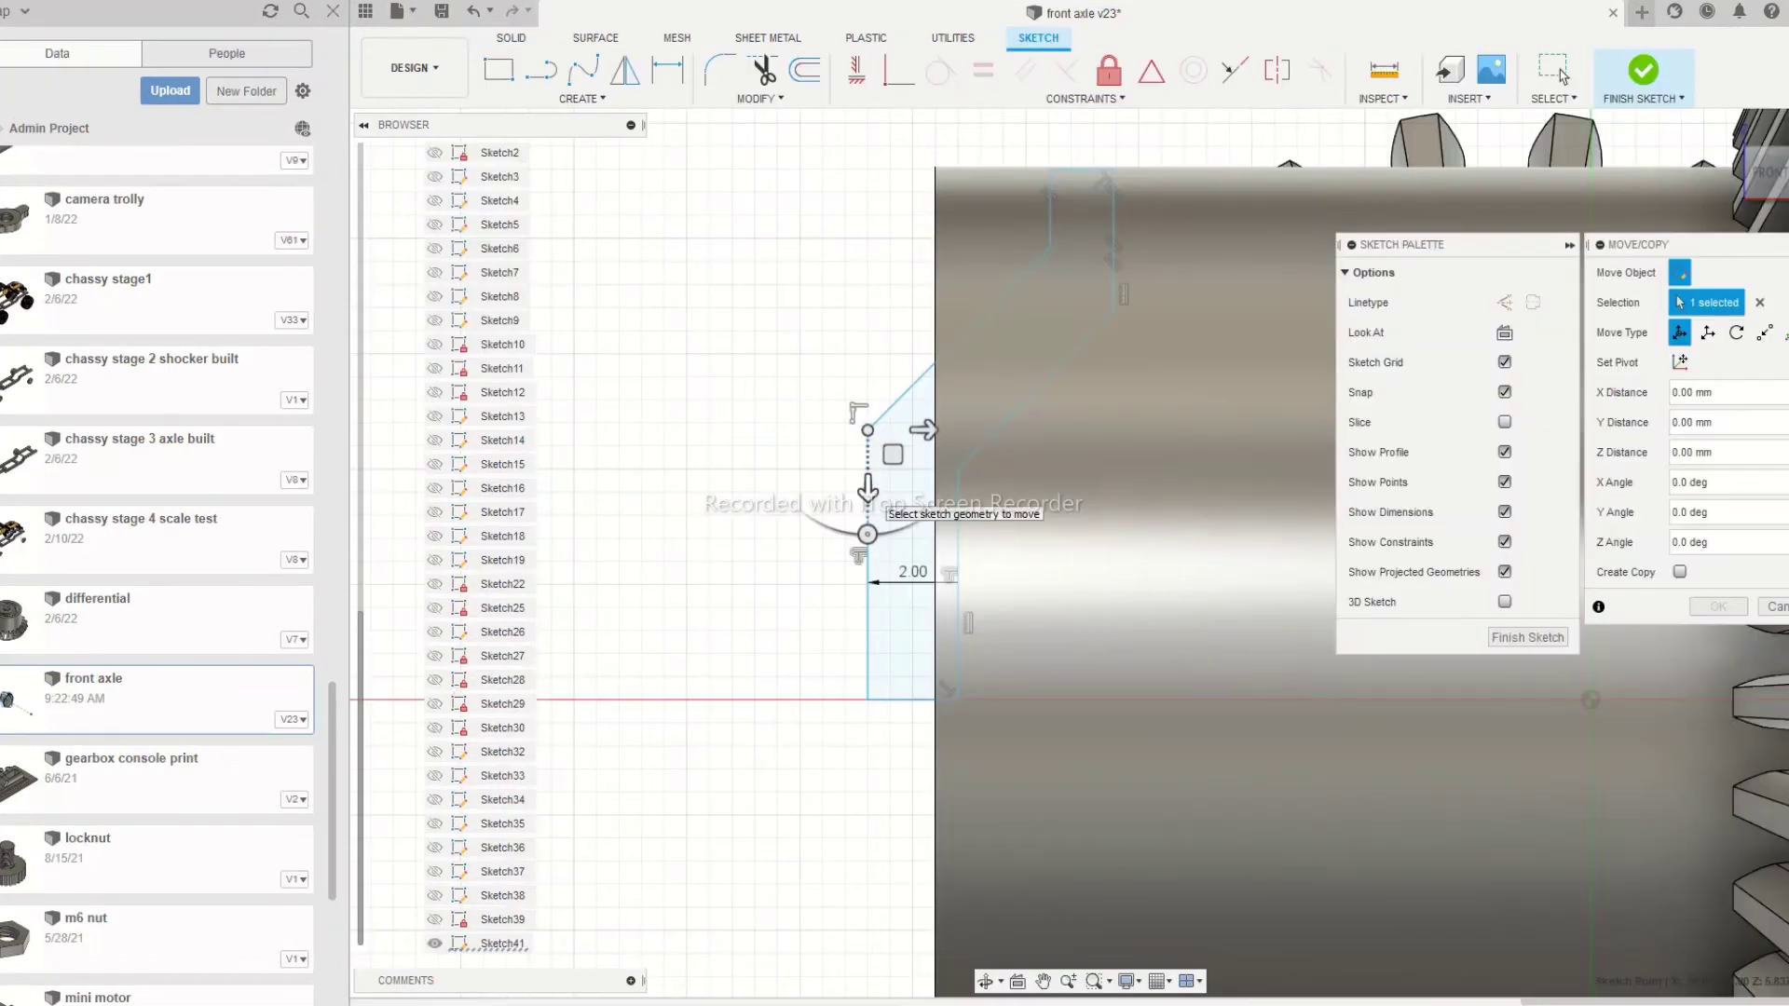
In the housing sketch, extend the outer vertical line about 3.16 mm upward, connect it to the flange line and trim the old diagonal
drag(869, 491, 869, 399)
key(Escape)
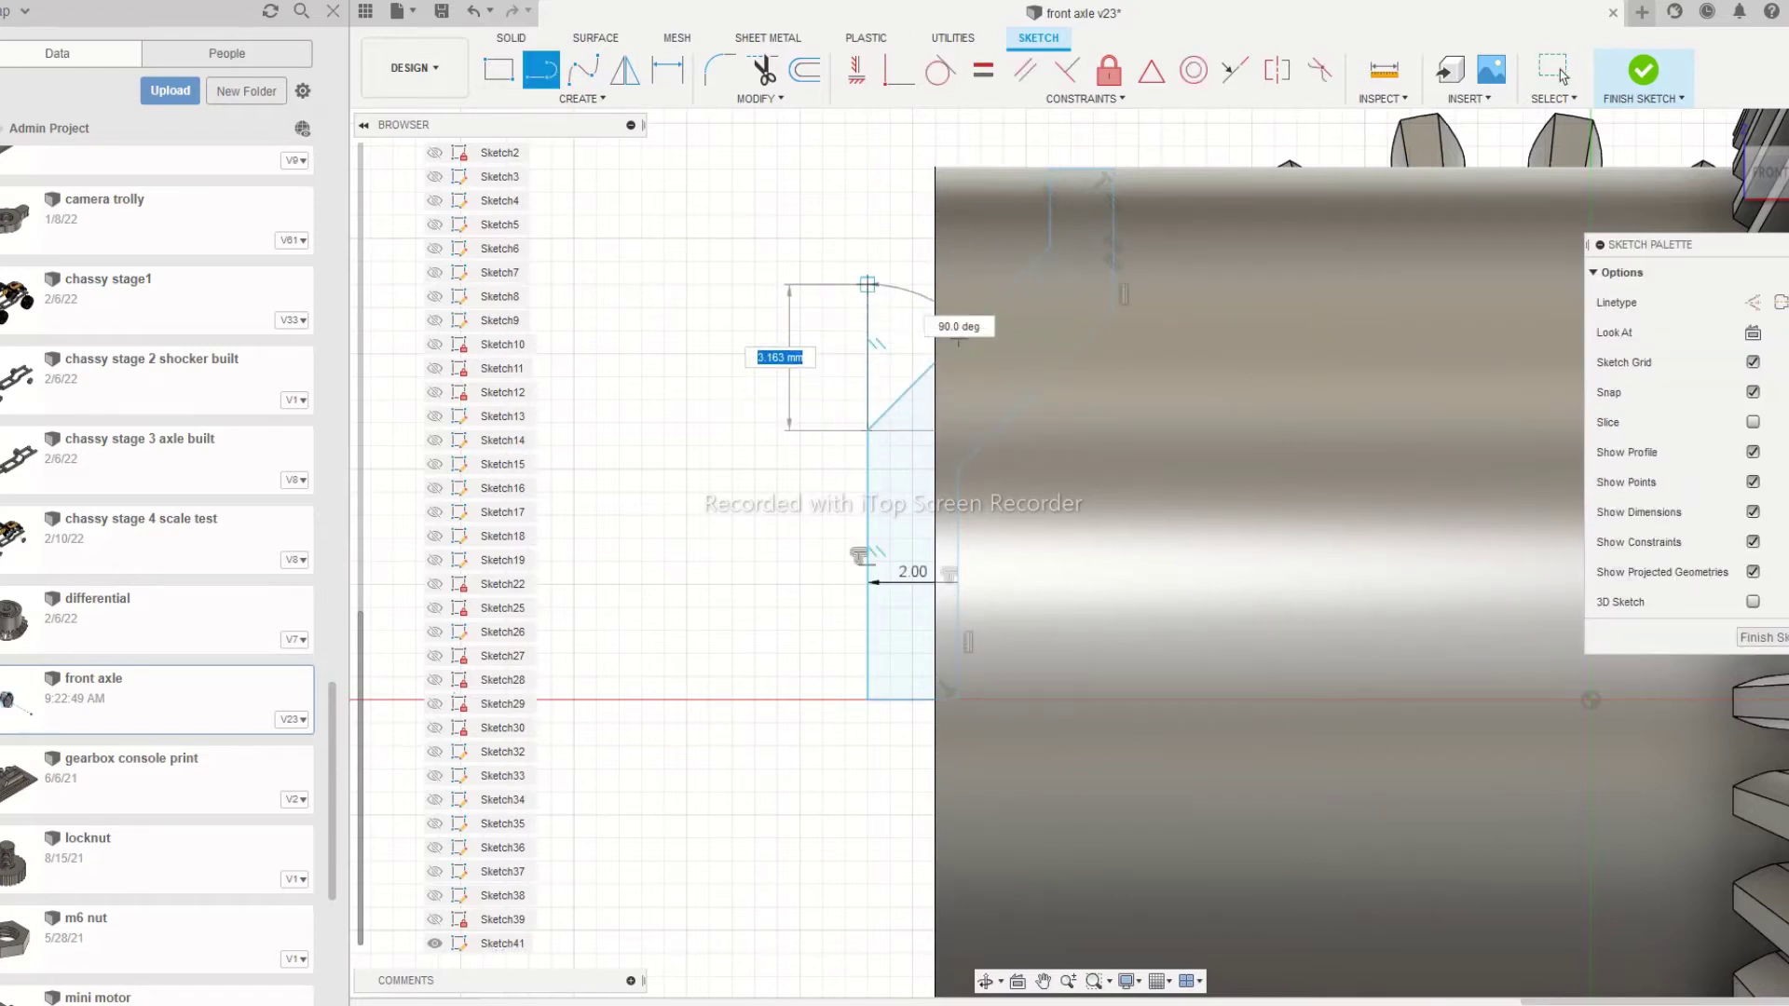
click(867, 284)
click(1050, 249)
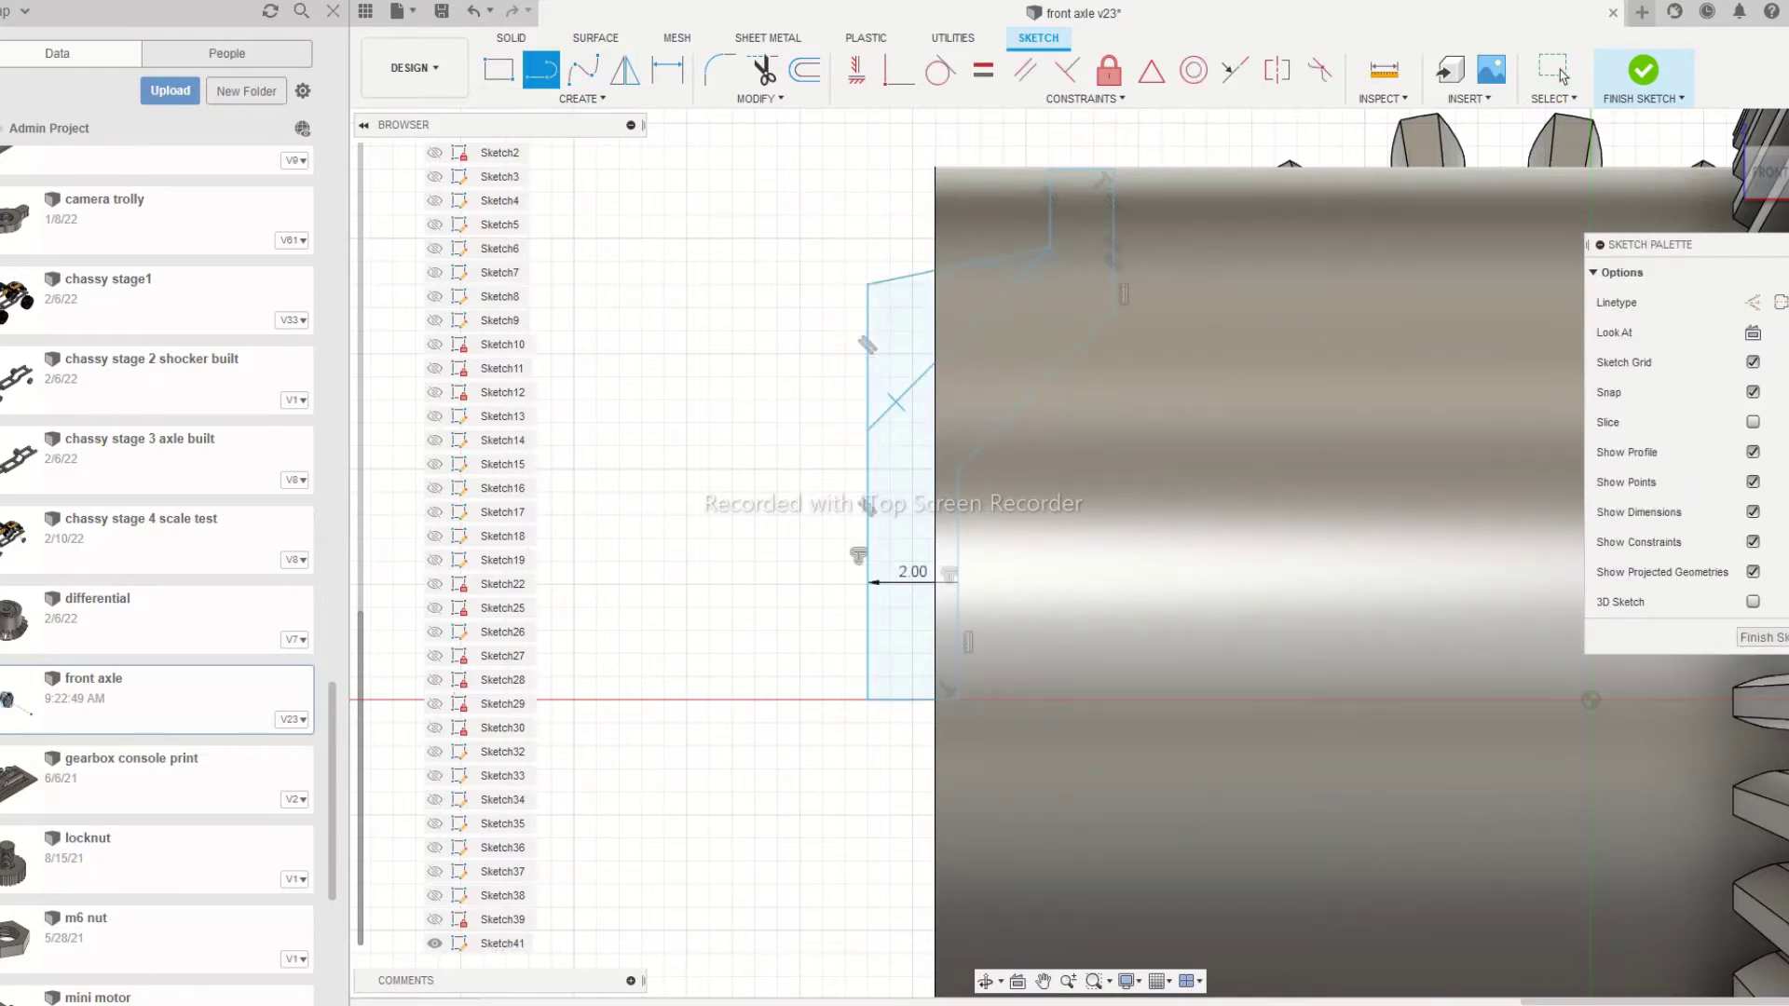
key(t)
click(1644, 70)
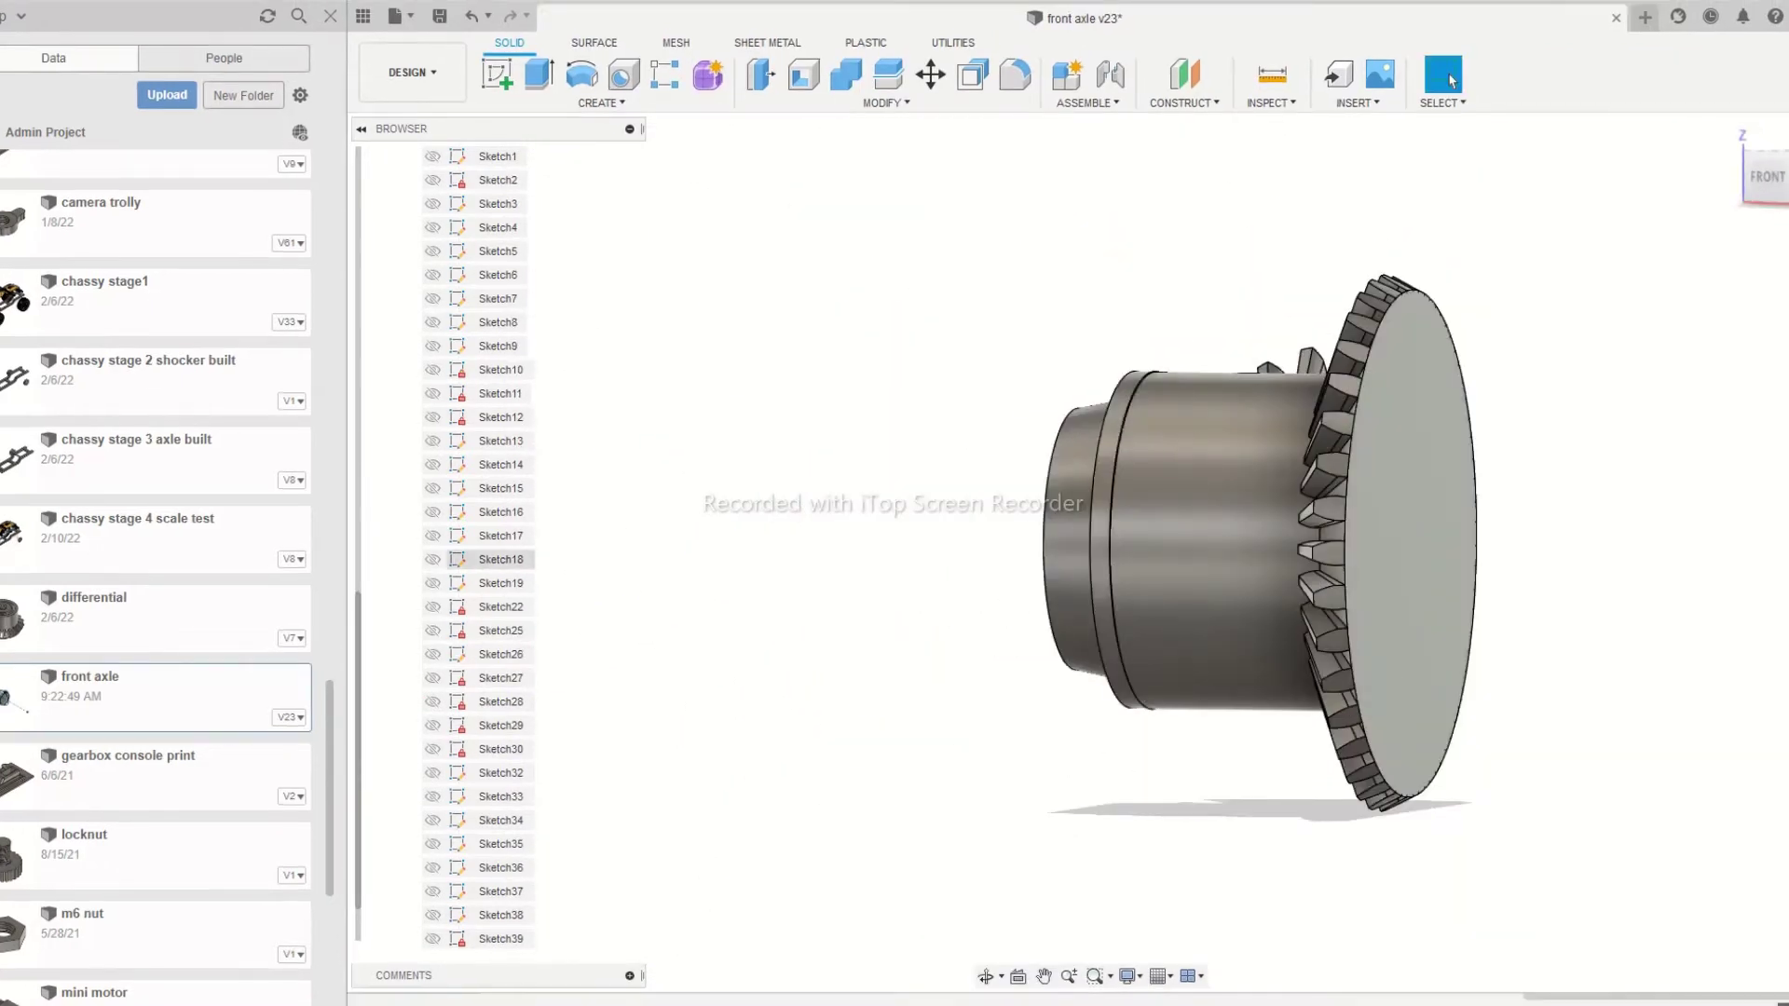
Hide the carrier sleeve and measure the circular edge of the housing's outer end face
click(432, 418)
scroll(1151, 596, up, 3)
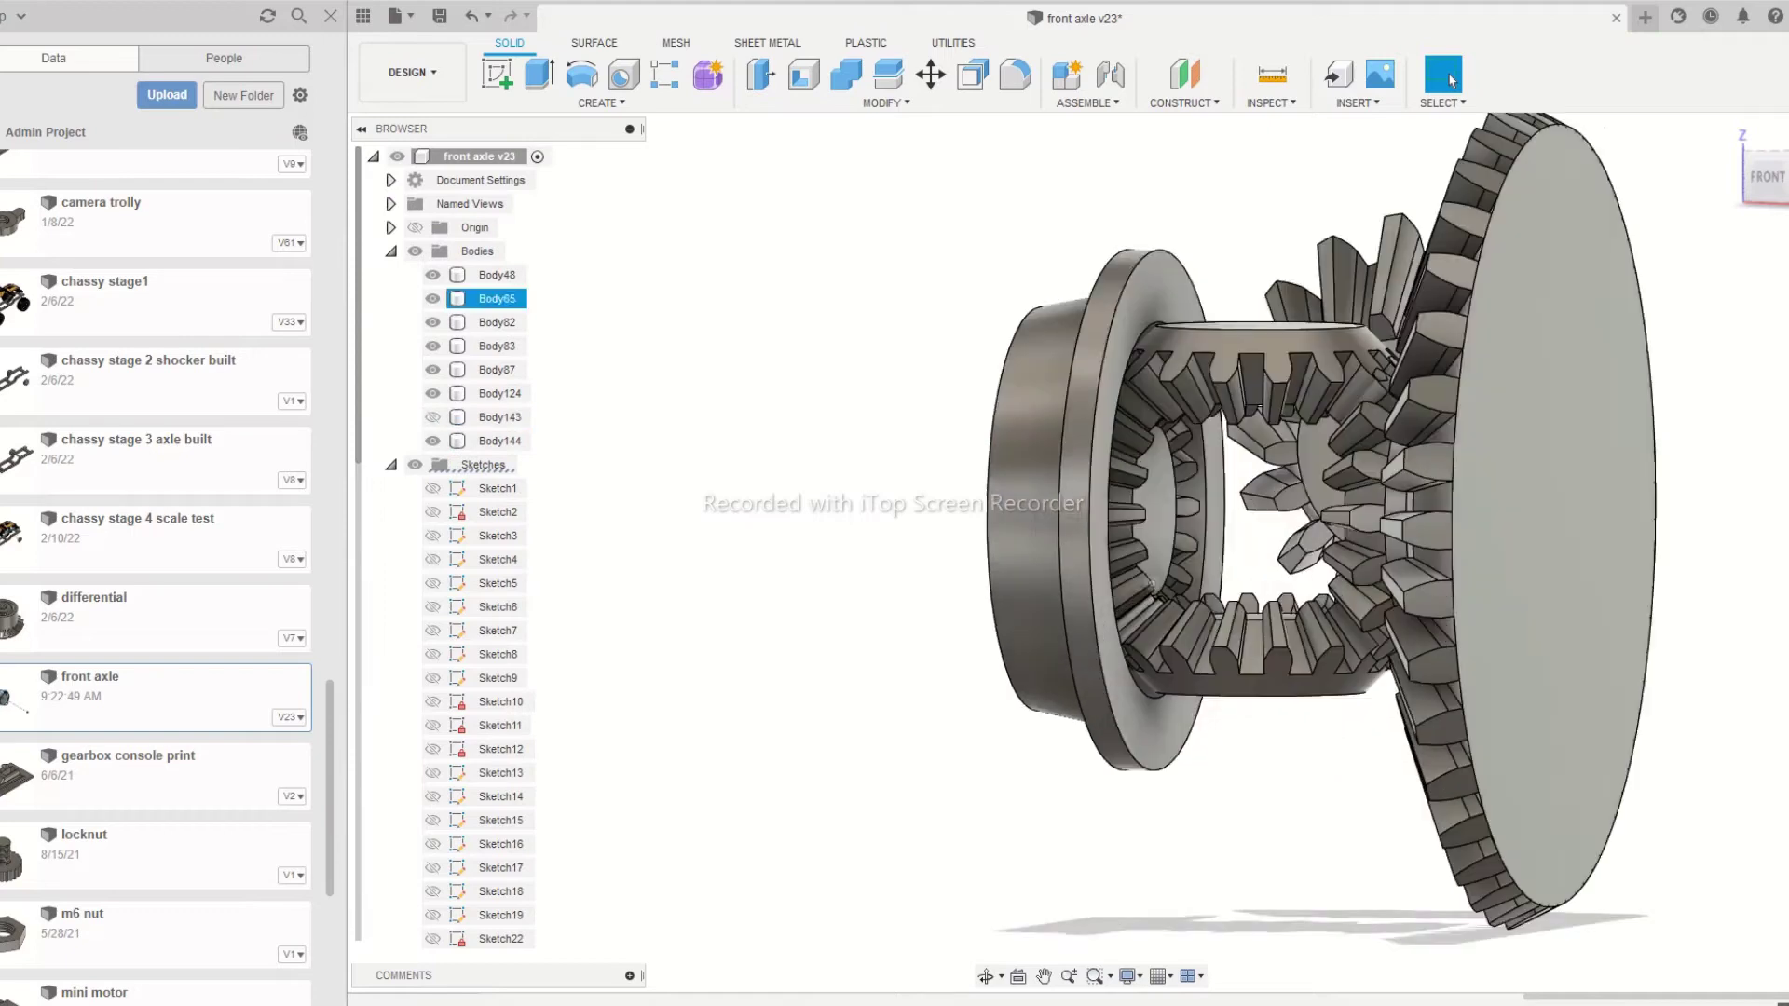
middle_drag(1150, 596, 1109, 611)
click(433, 299)
mouse_move(932, 522)
shift+middle_down()
mouse_move(820, 517)
mouse_move(908, 494)
mouse_move(932, 508)
mouse_move(876, 489)
mouse_move(838, 494)
mouse_move(913, 507)
shift+middle_up()
click(433, 299)
shift+middle_drag(913, 507, 978, 507)
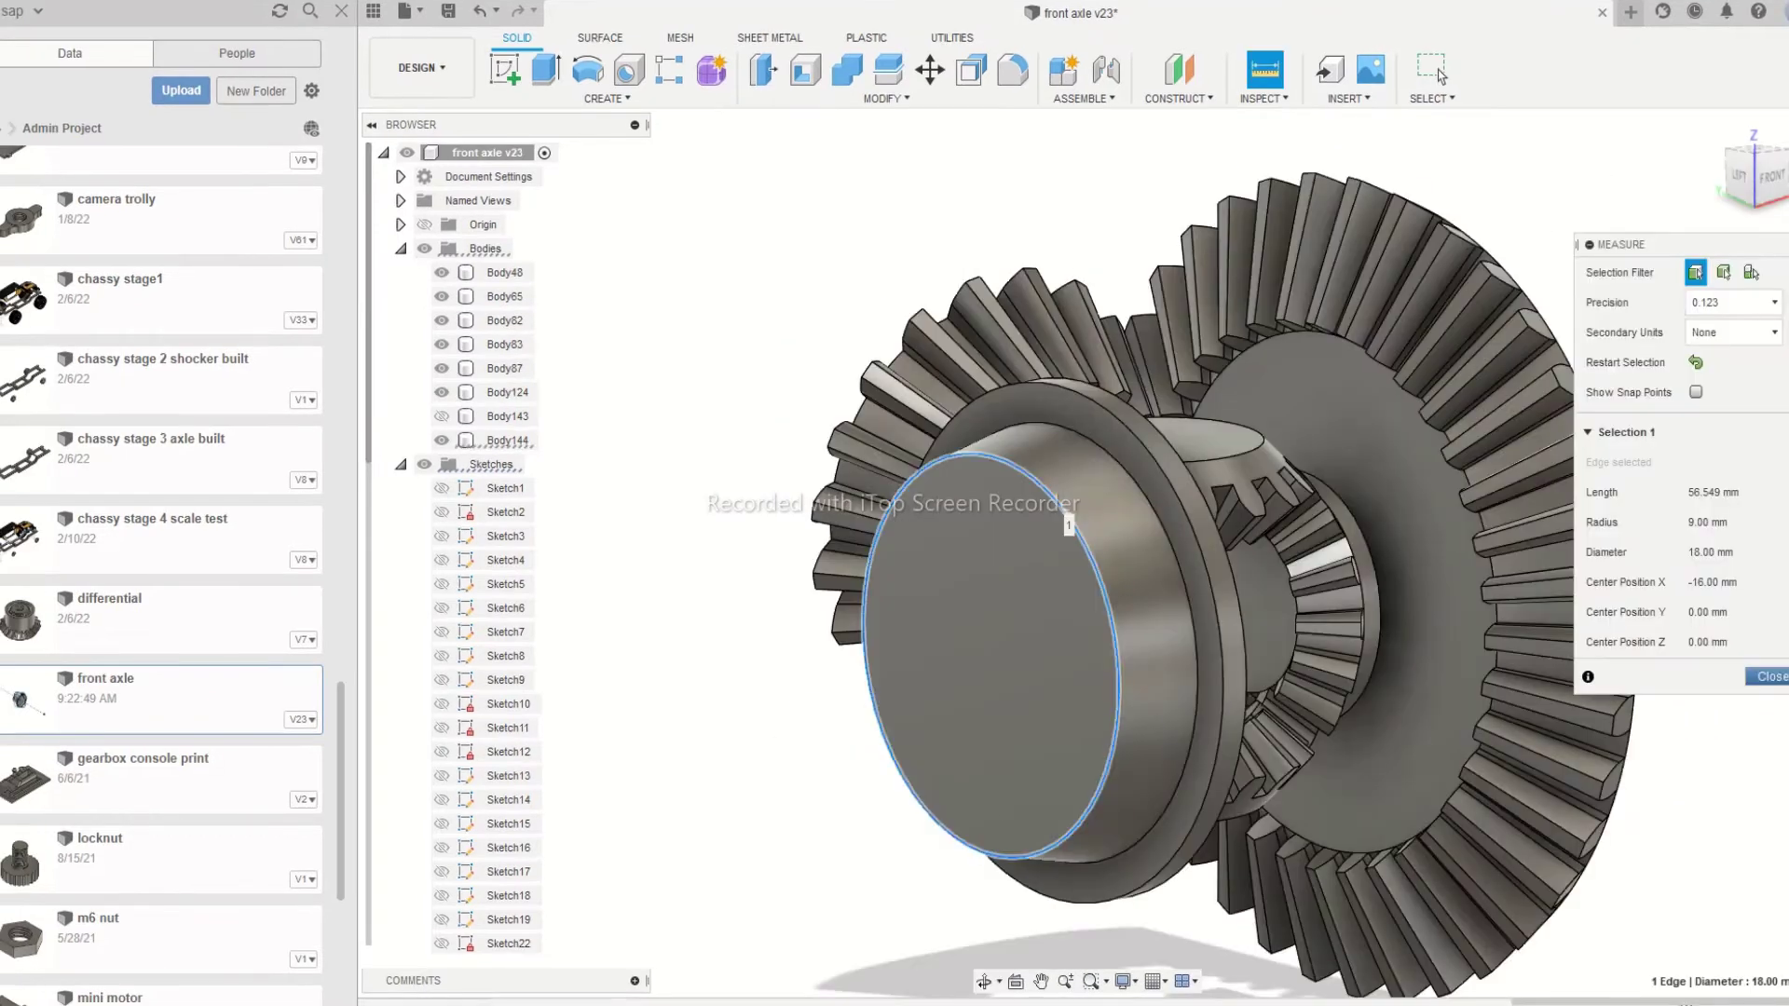
key(Escape)
Start a sketch on the housing's round end face and extrude that profile 3 mm outward, joined to the housing
shift+middle_drag(1071, 559, 1211, 560)
click(1258, 559)
right_click(1258, 559)
click(1267, 643)
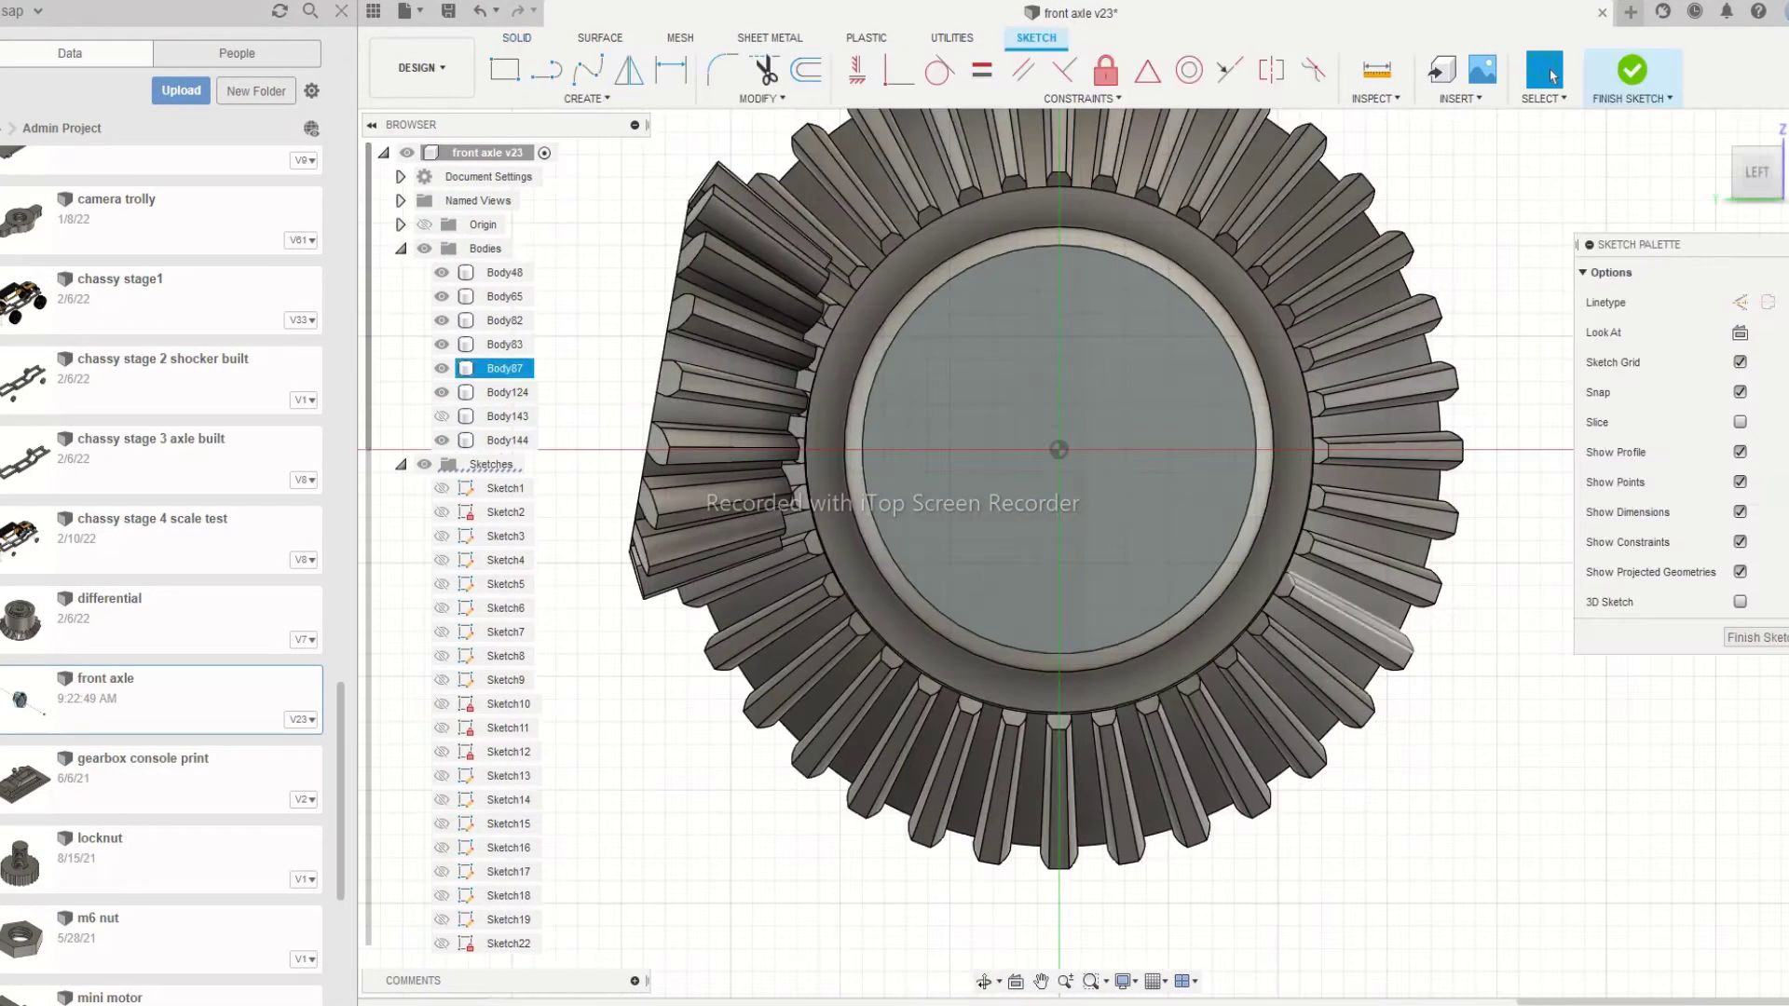
key(e)
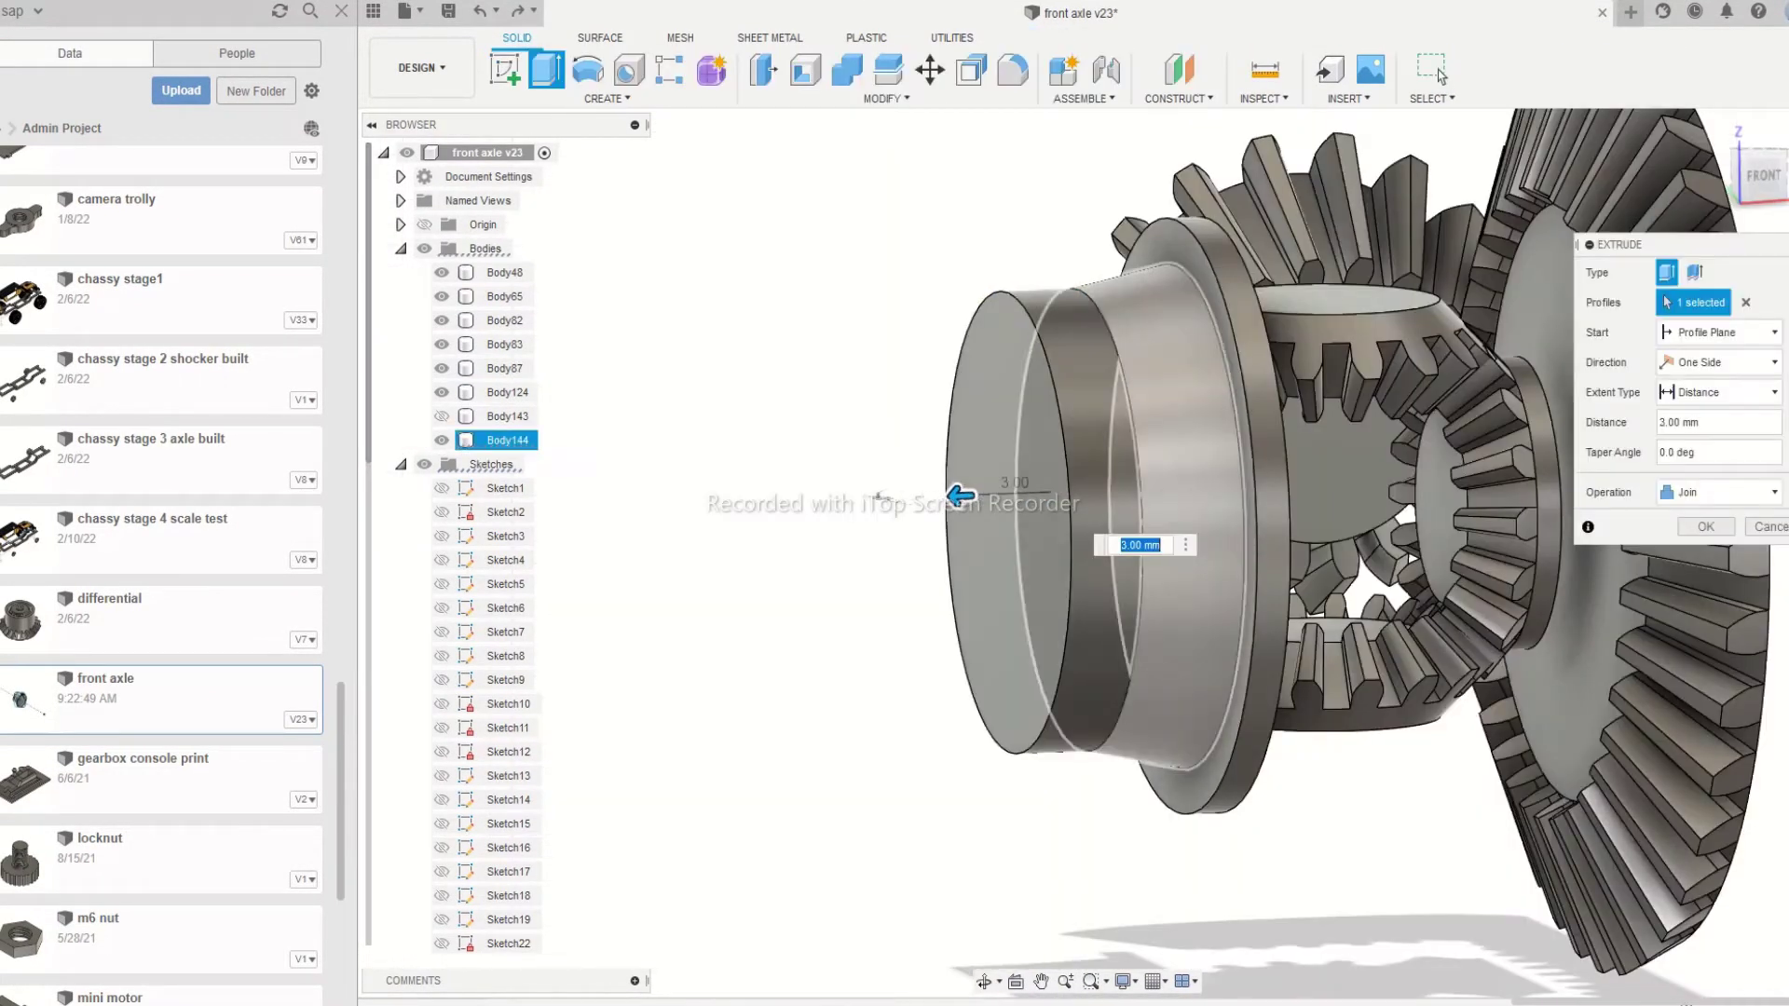
key(Return)
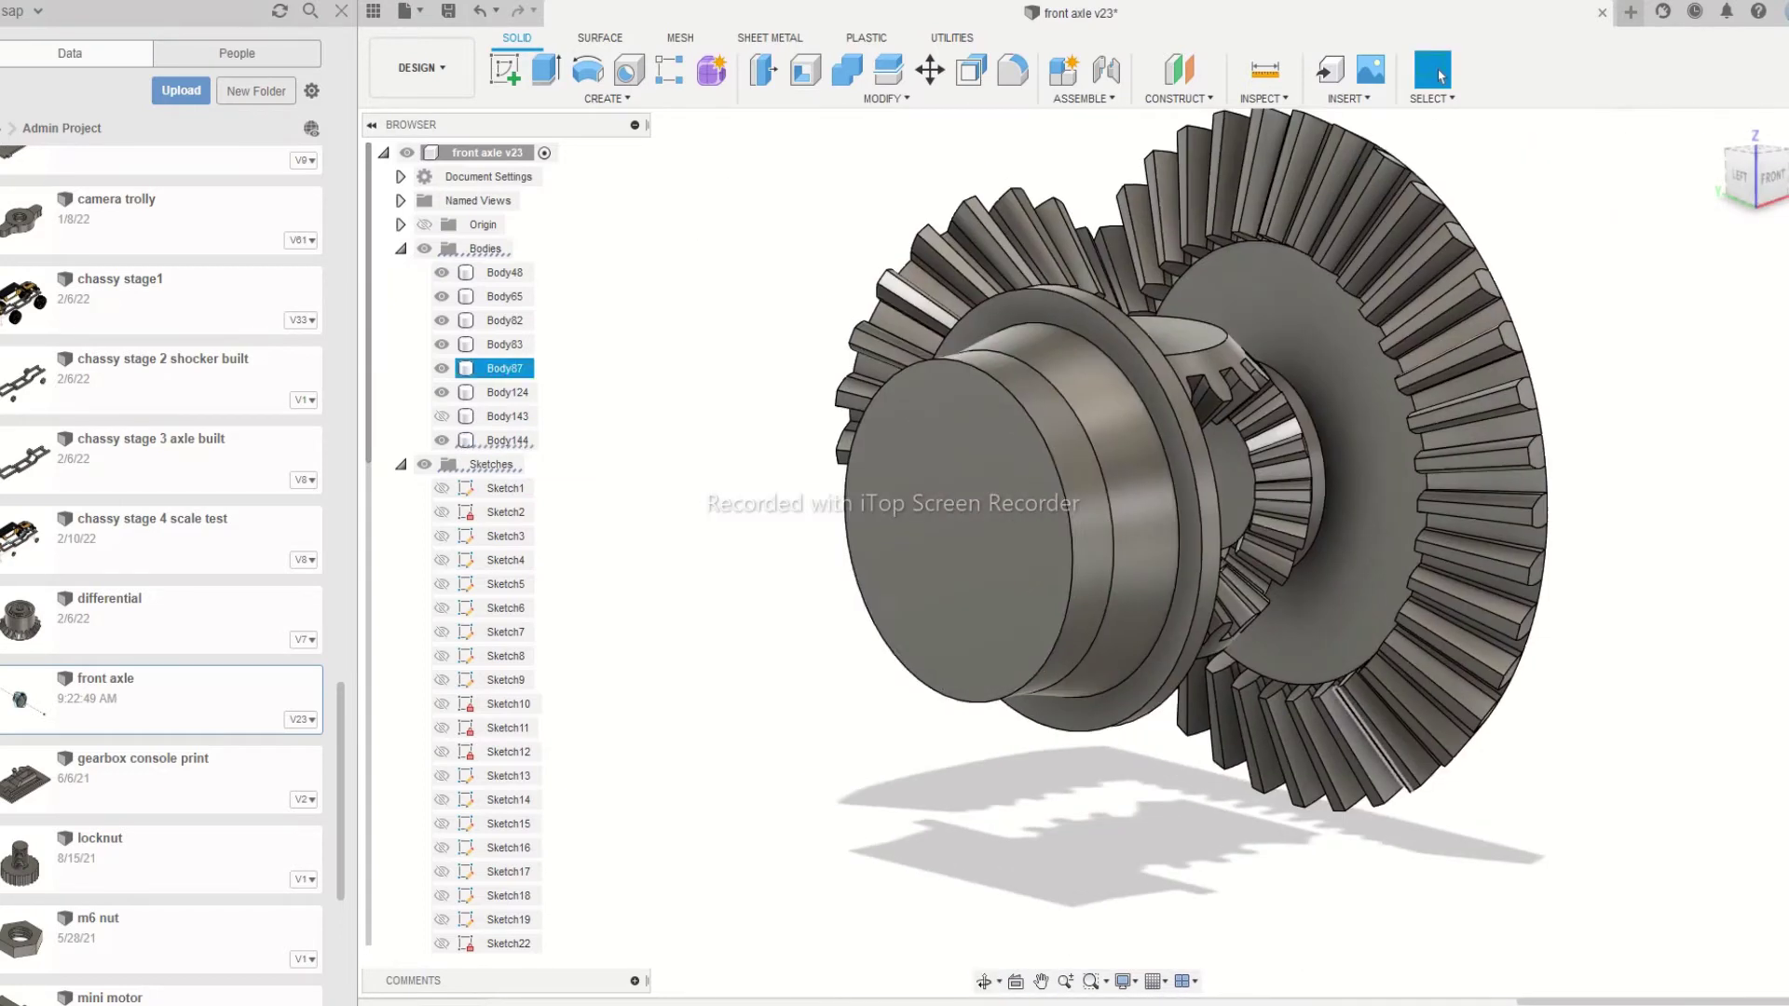
Hide all gear bodies so that only the revolved housing body remains visible, with Sketch1 hidden as well
click(442, 488)
click(441, 273)
click(442, 296)
click(441, 320)
click(441, 345)
click(442, 368)
click(442, 392)
shift+middle_drag(1397, 560, 1258, 559)
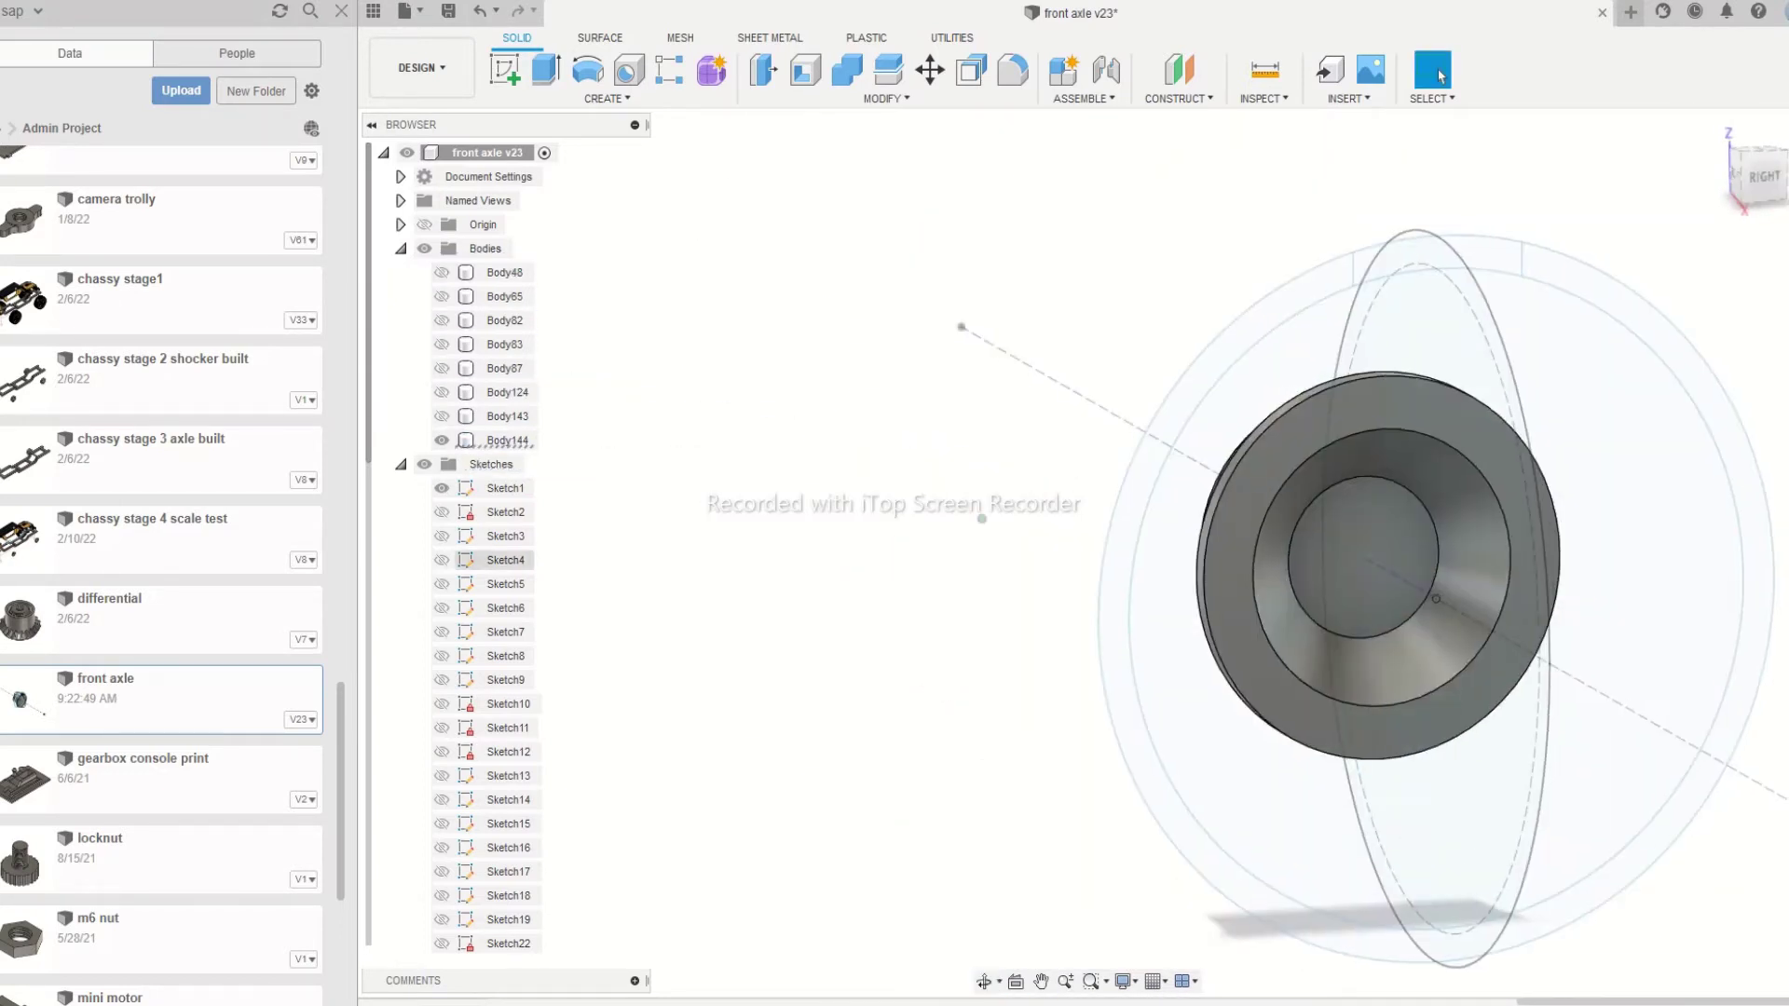
click(441, 488)
Start a new sketch on the housing's recessed inner face and begin a circle in it
click(1763, 177)
right_click(1319, 539)
click(1306, 643)
key(c)
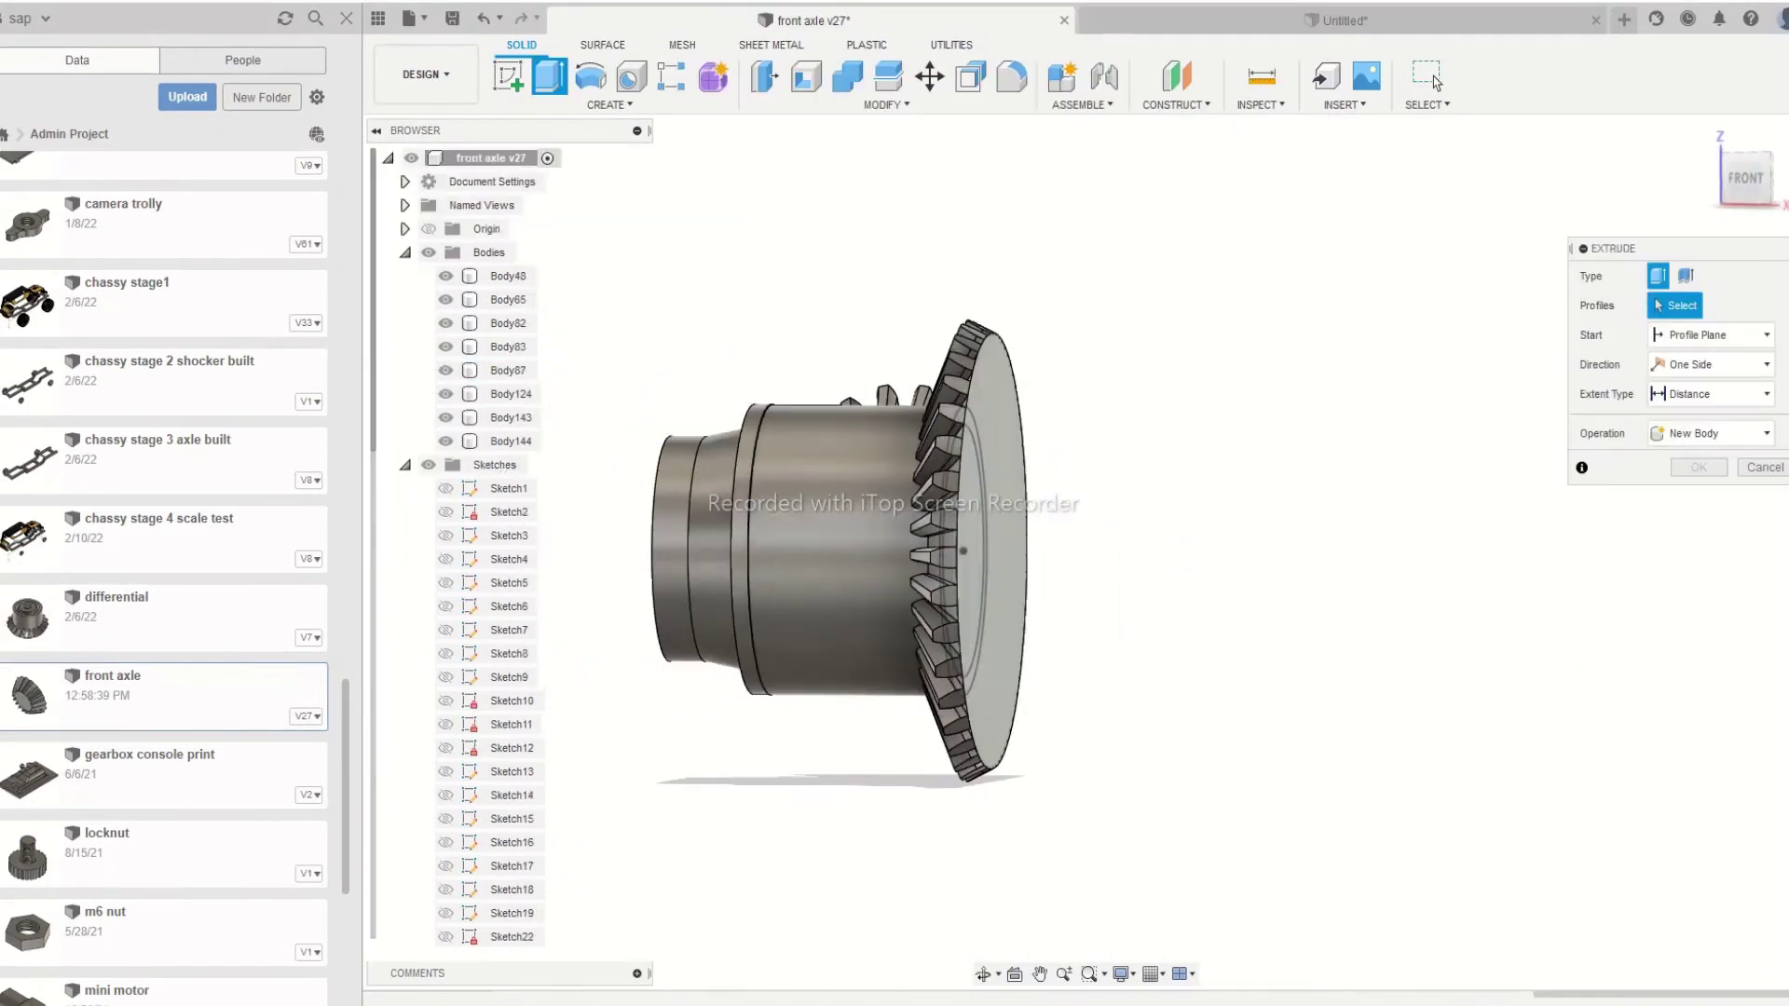
Cut the circular profile at the large bevel gear's centre through the gear with a distance of -16 mm
scroll(960, 573, down, 2)
click(447, 371)
shift+middle_drag(1006, 522, 918, 548)
click(997, 560)
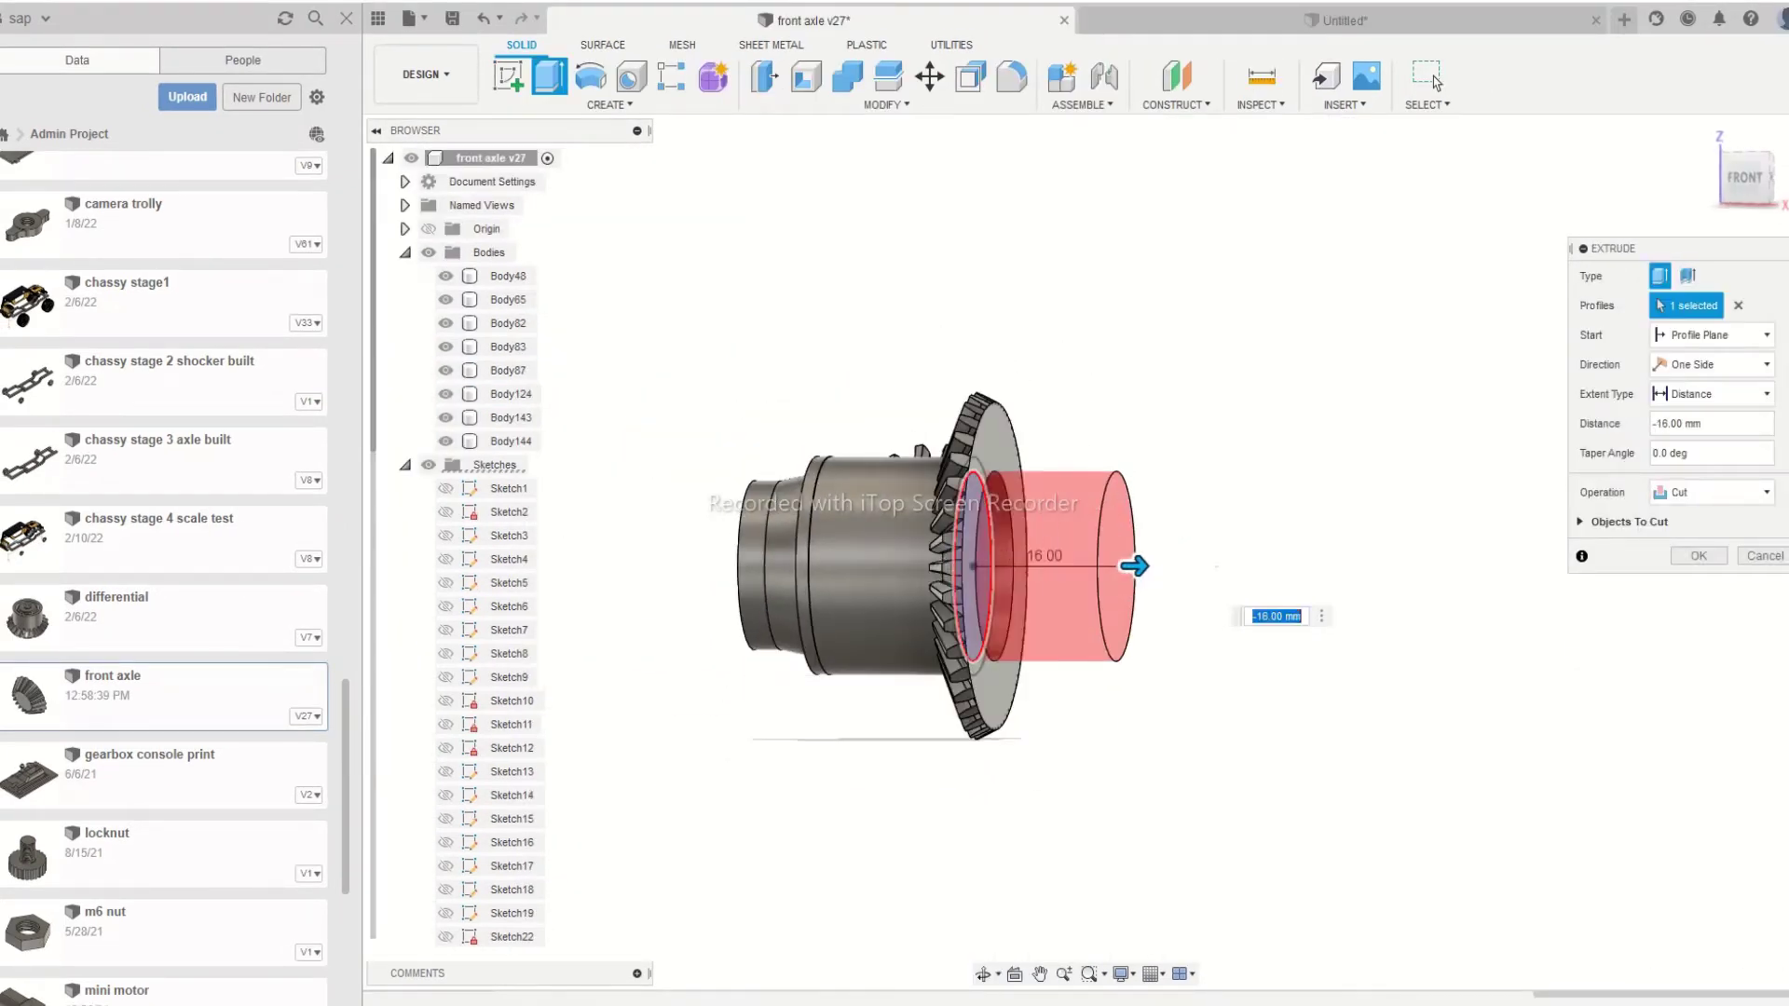
click(1426, 79)
Extrude the circular profile 2 mm toward the small gears as a cut, and show the carrier sleeve
key(e)
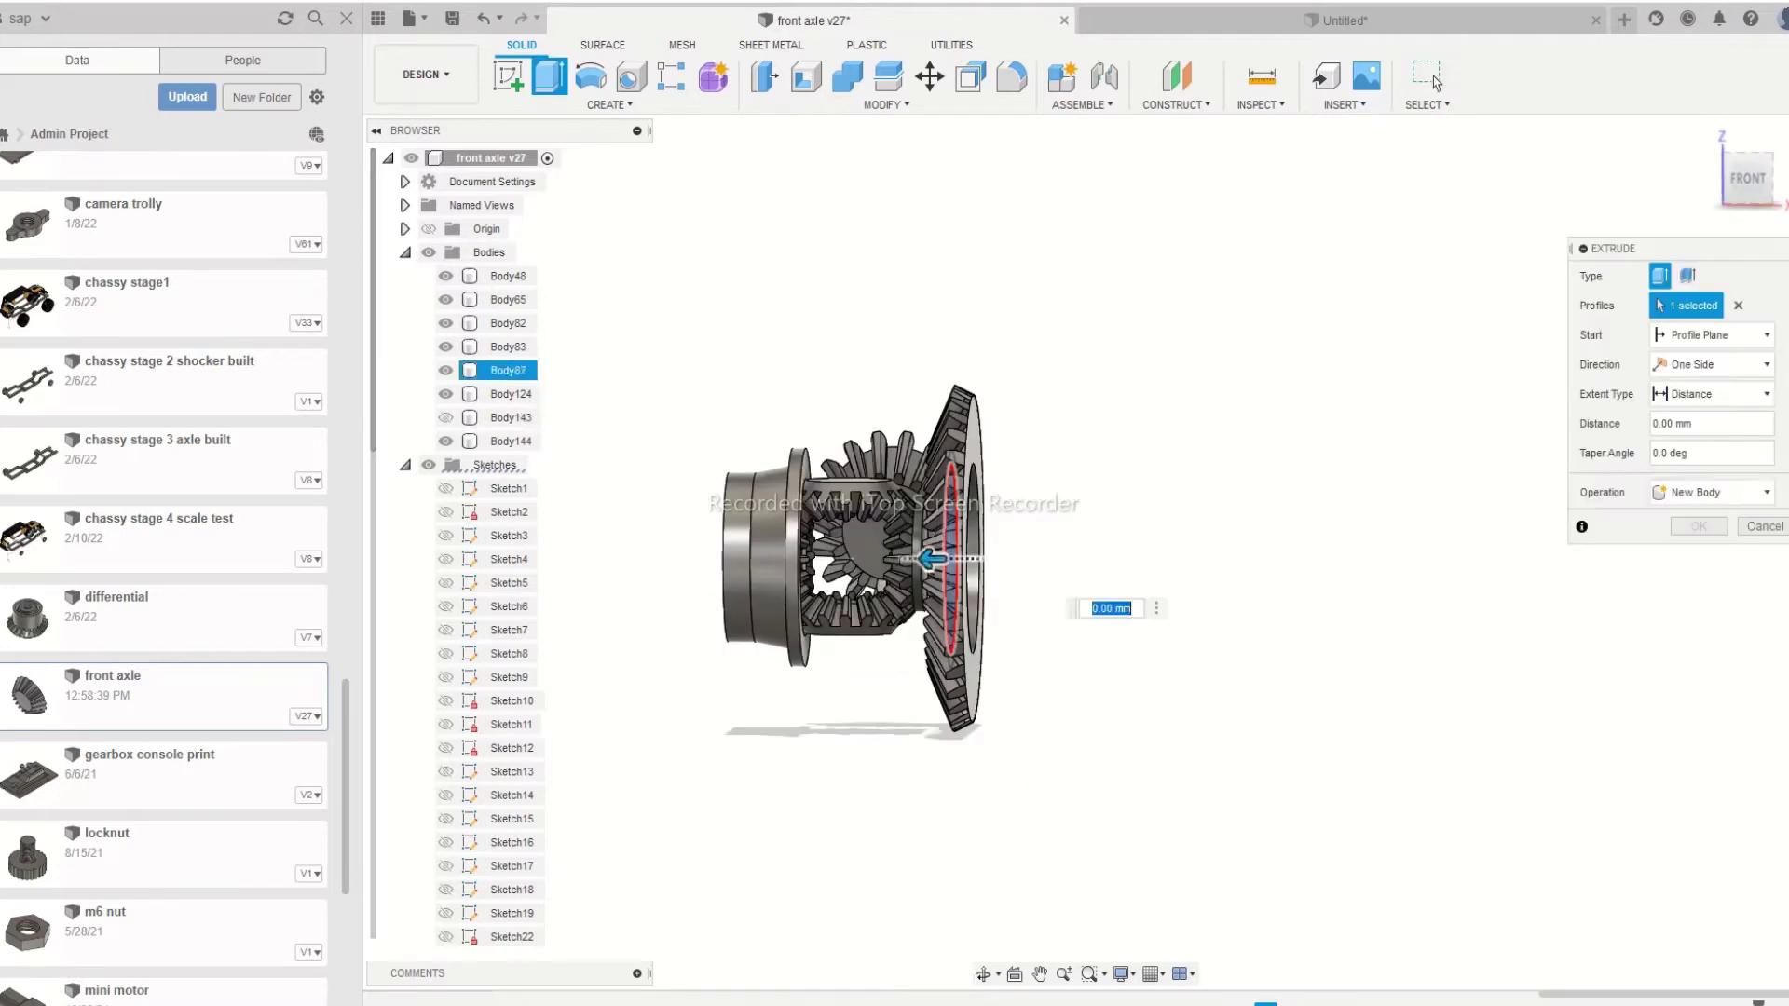
scroll(1165, 652, up, 5)
mouse_move(1164, 652)
shift+middle_down()
mouse_move(987, 634)
mouse_move(1166, 663)
shift+middle_up()
click(1748, 178)
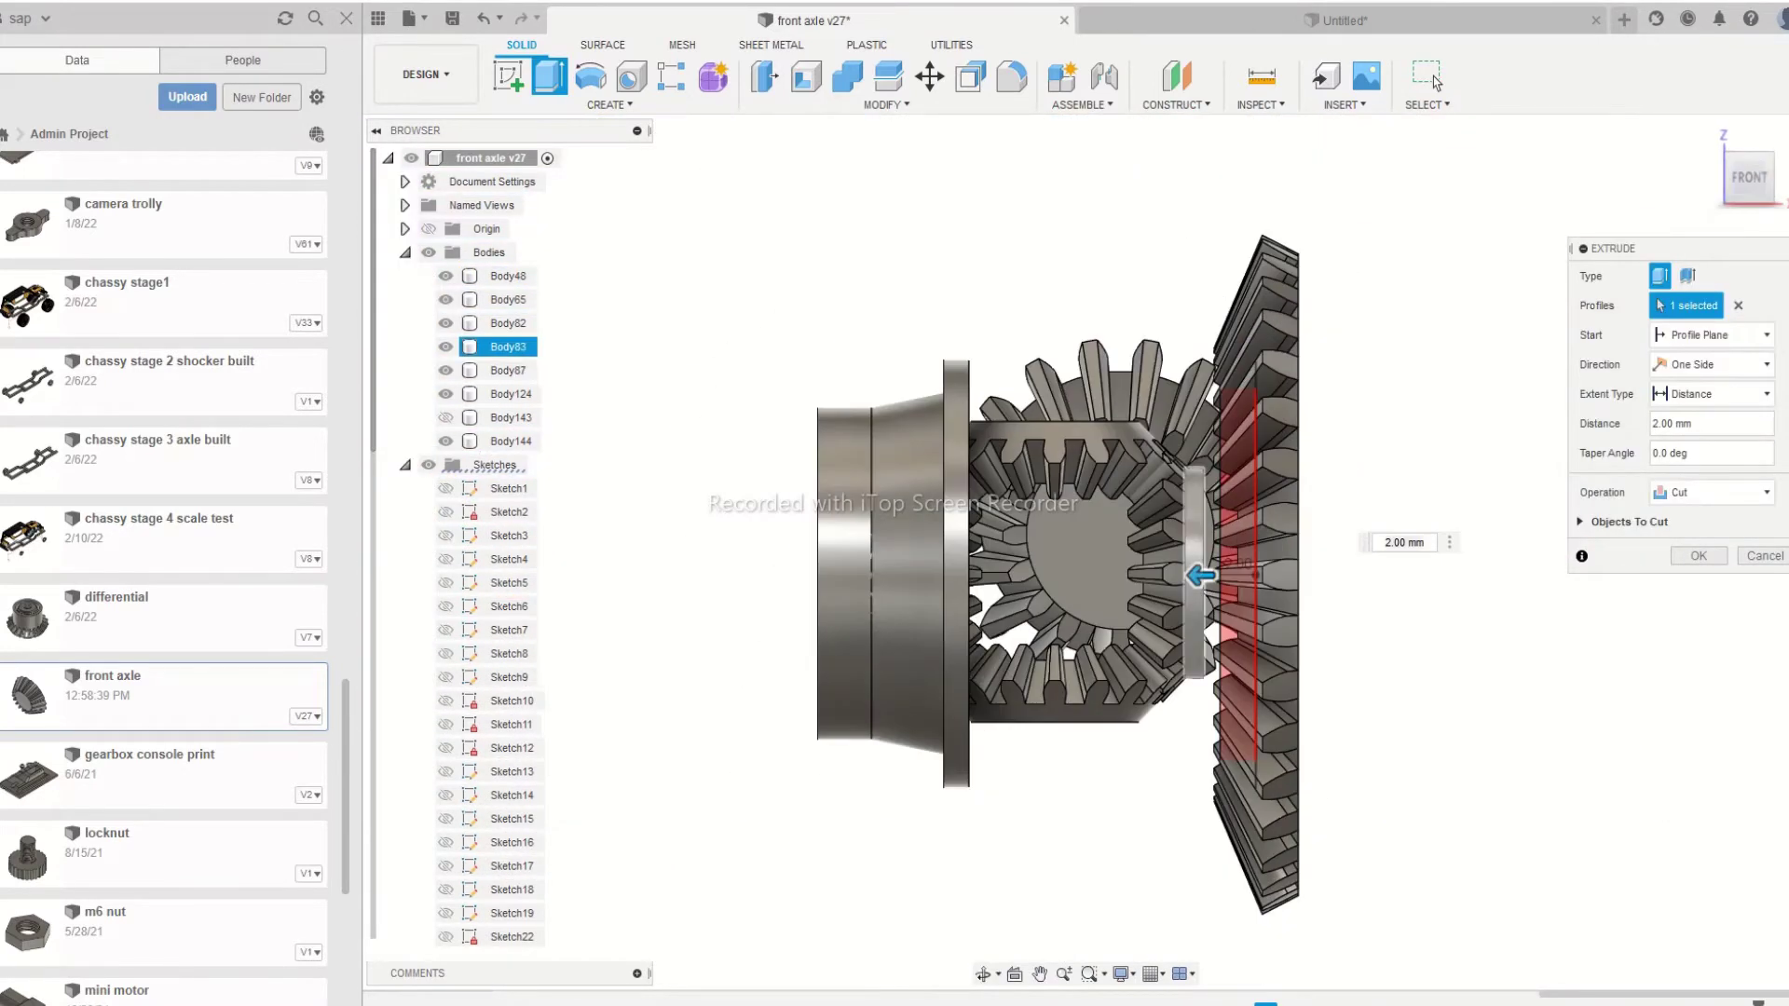
click(1436, 82)
click(524, 19)
middle_drag(1350, 411, 932, 596)
click(510, 418)
middle_drag(1118, 597, 1351, 596)
Measure the diameter of the hole edge on the large gear's back face
click(1262, 77)
click(1243, 426)
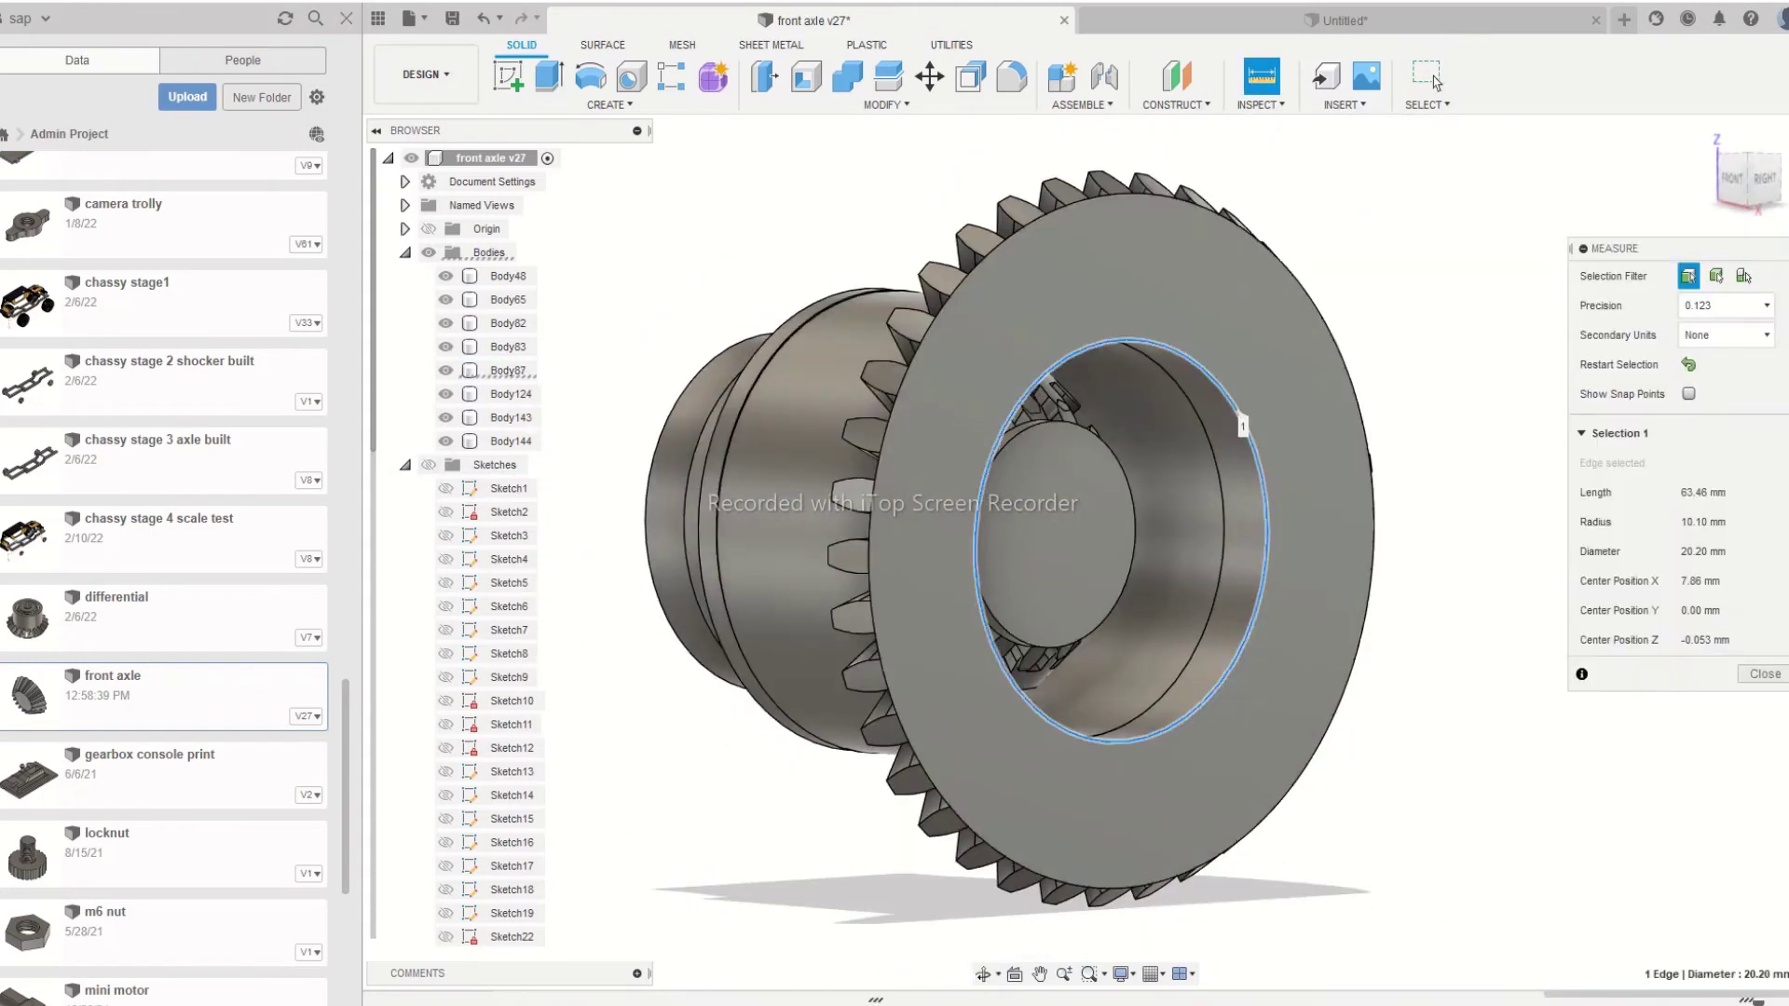
key(Escape)
shift+middle_drag(1242, 426, 1109, 437)
In a new sketch on the small gear's disc face inside the hole, draw concentric circles of 20.2 mm and 16 mm diameter
click(1050, 531)
key(c)
click(1108, 559)
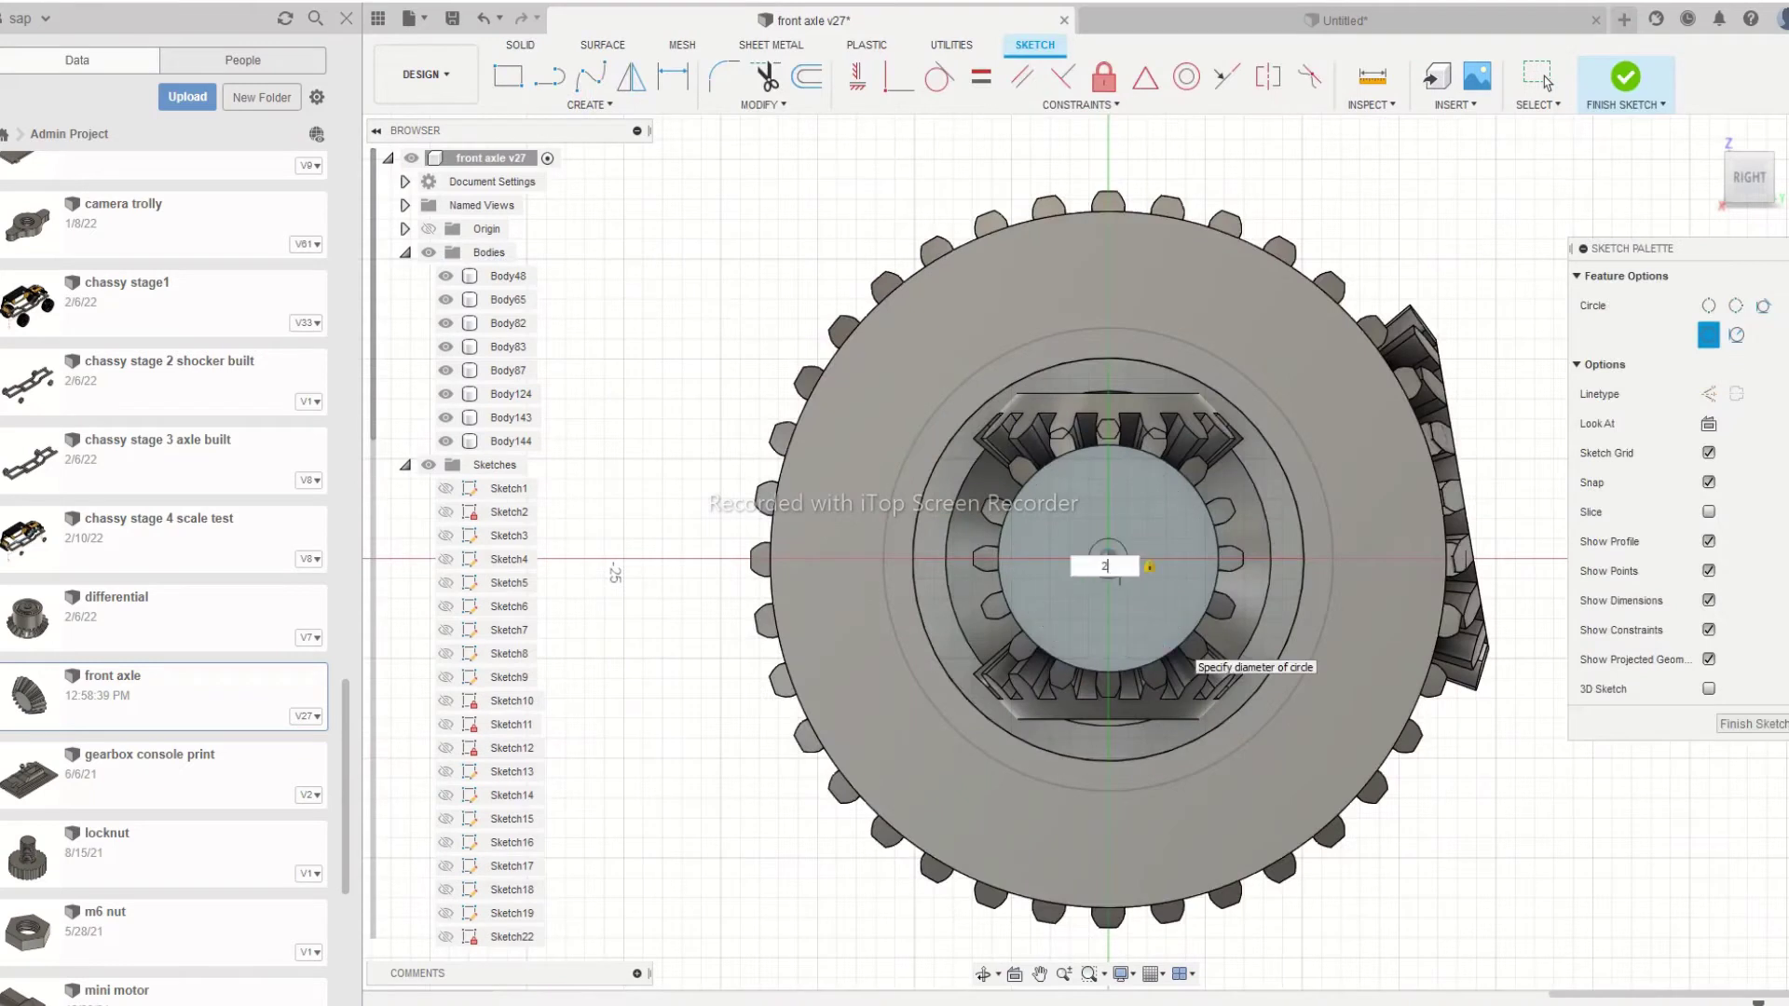
key(Return)
shift+middle_drag(936, 653, 1002, 676)
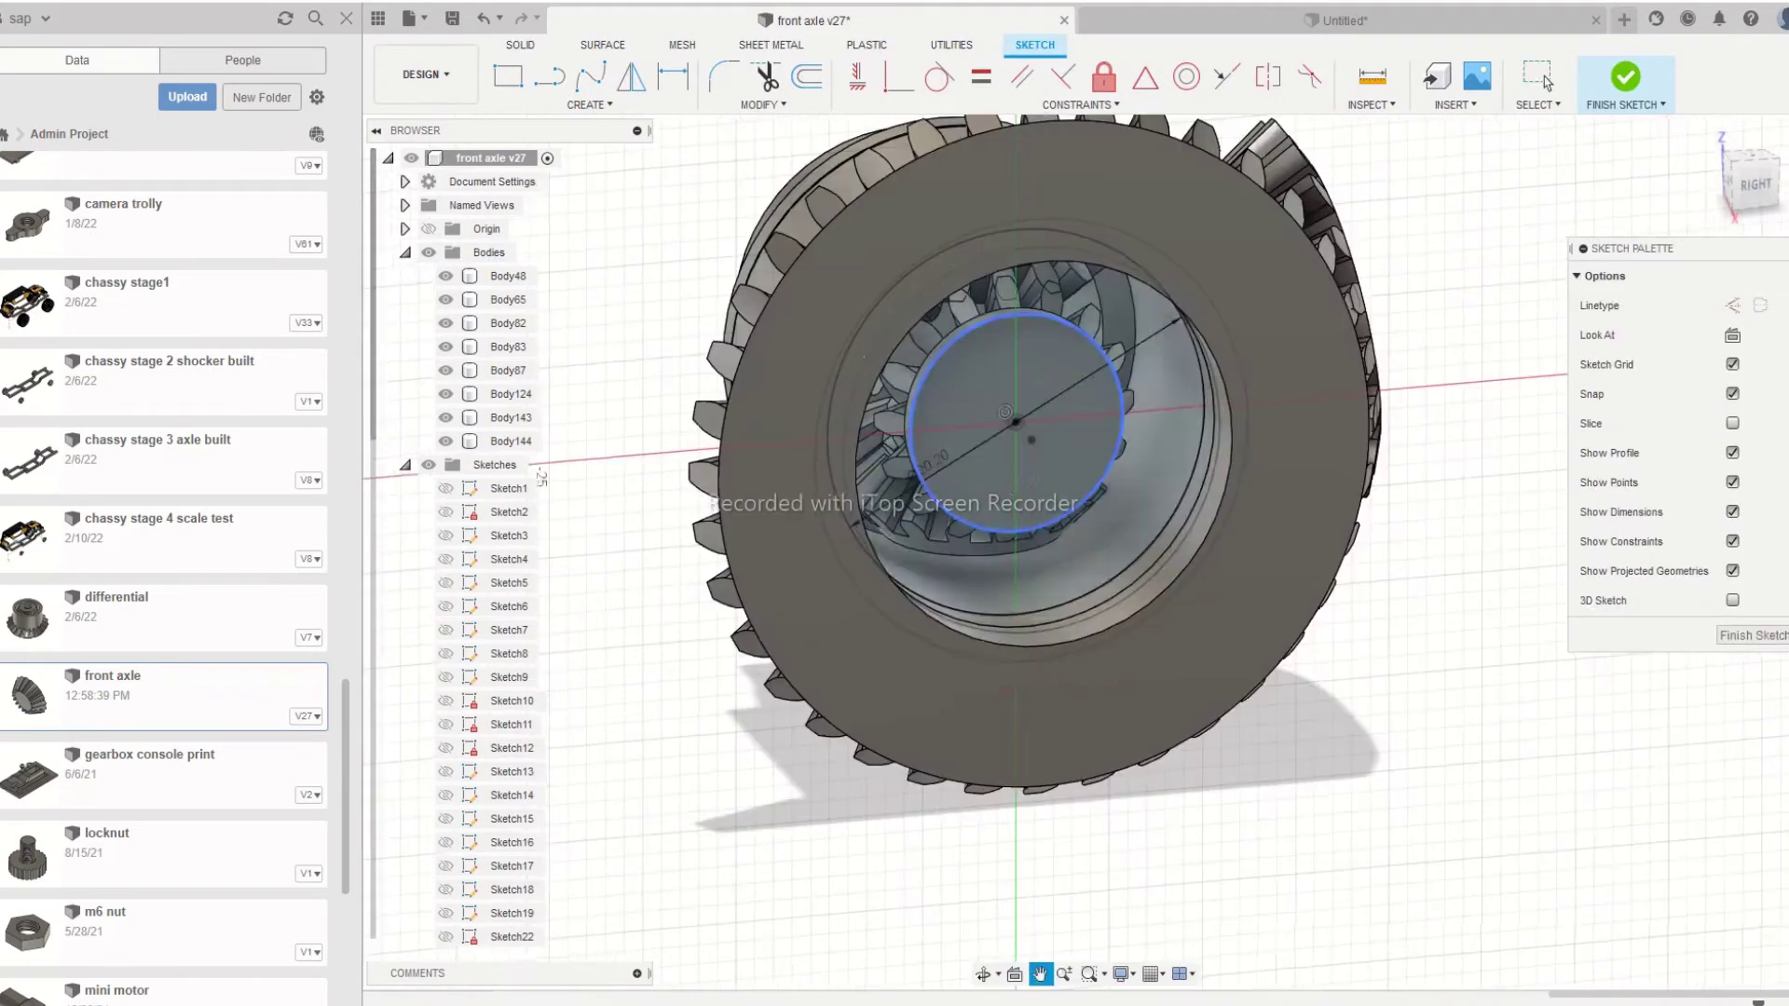
click(1025, 438)
shift+middle_drag(1025, 438, 1240, 420)
middle_drag(1240, 419, 1183, 457)
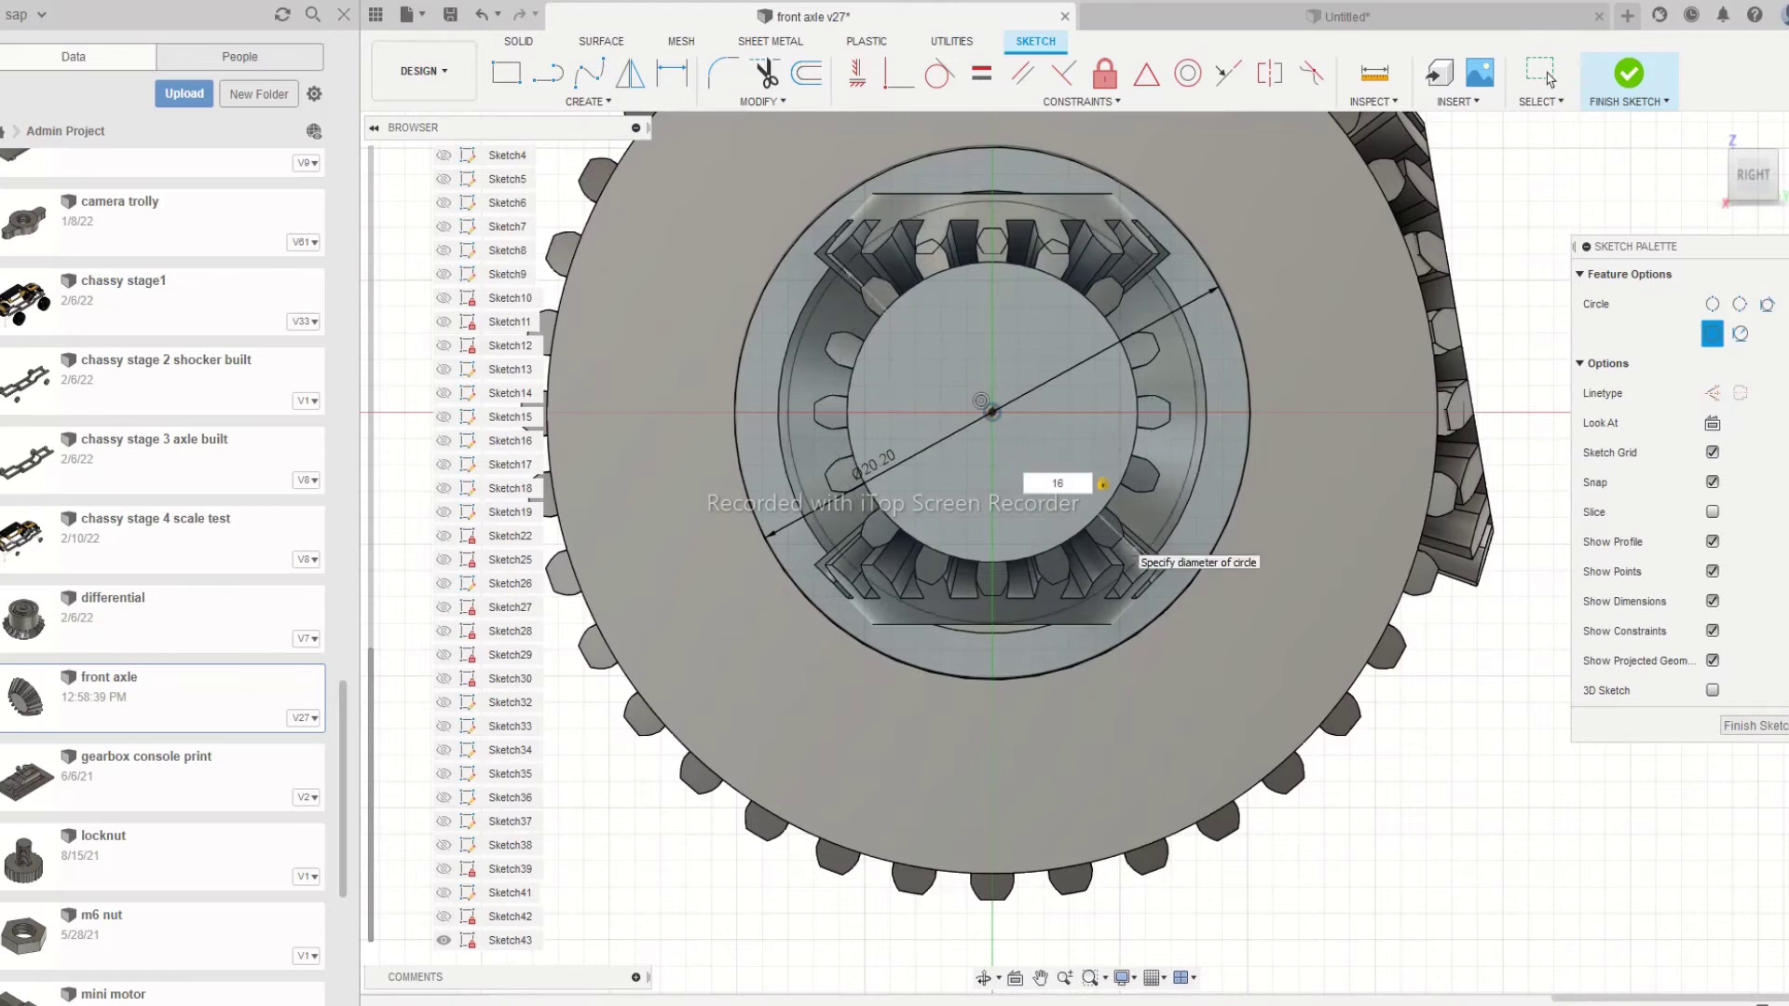
key(Return)
click(1542, 75)
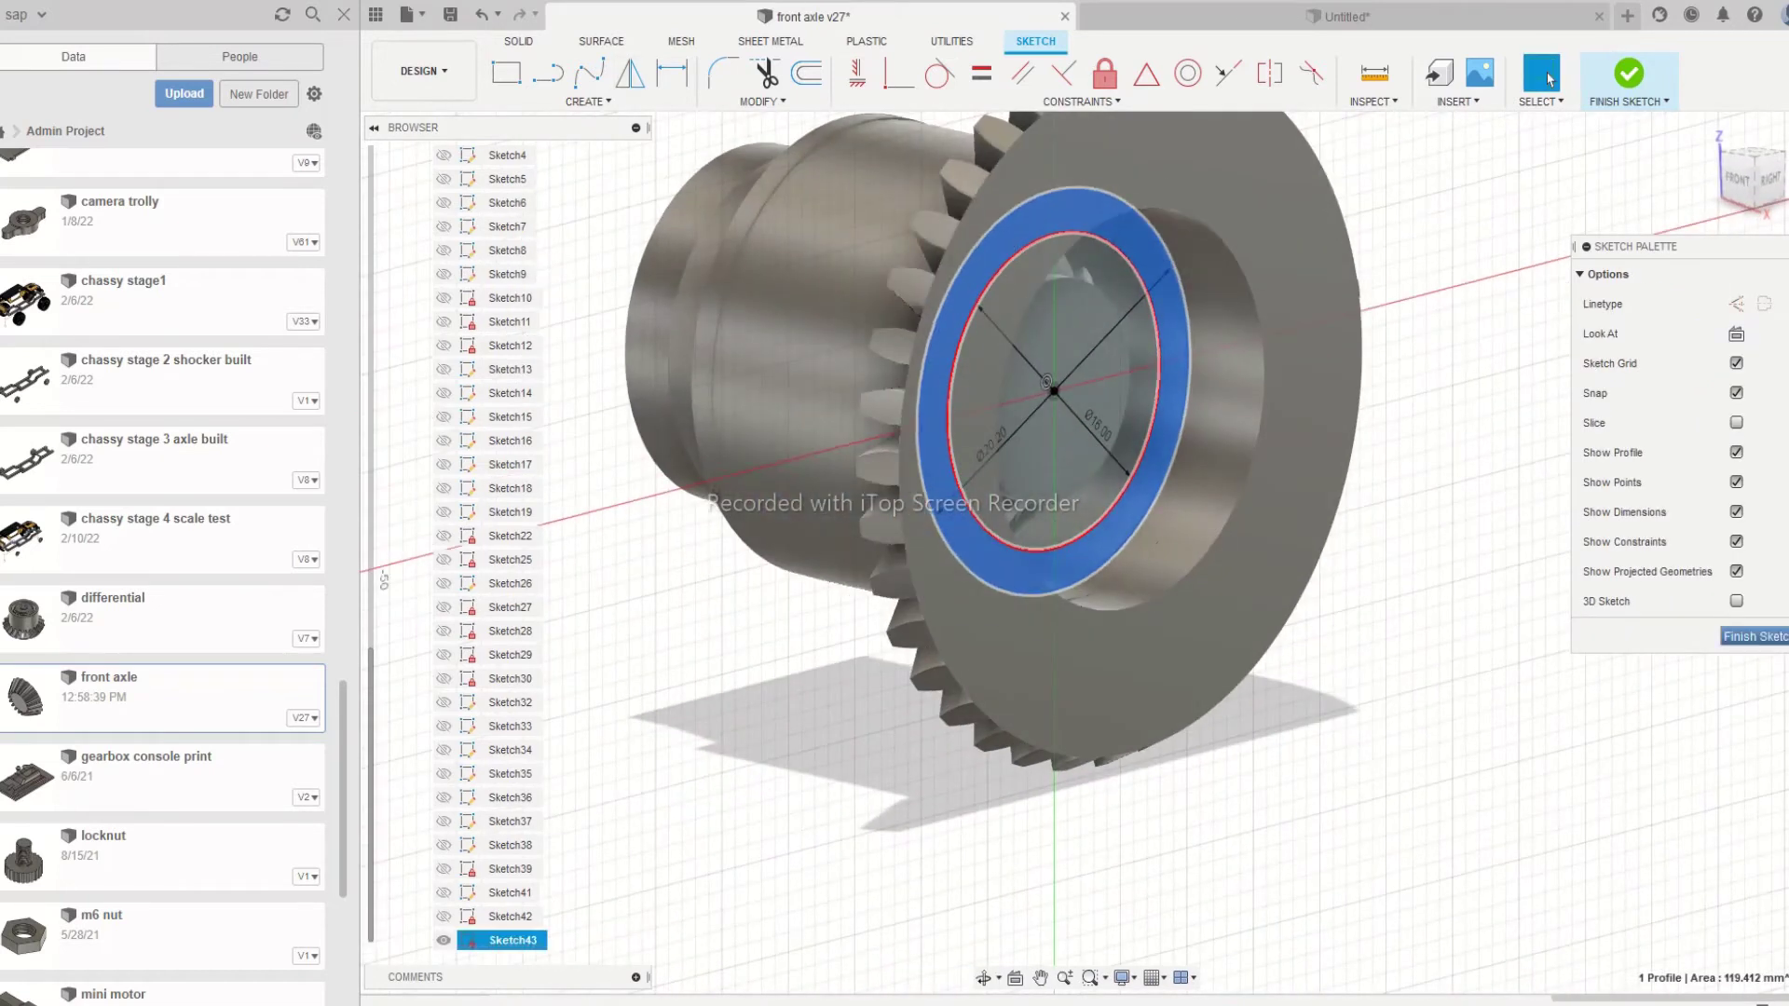
Extrude the ring between the two circles 5.2 mm outward as a new body and hide that body
key(e)
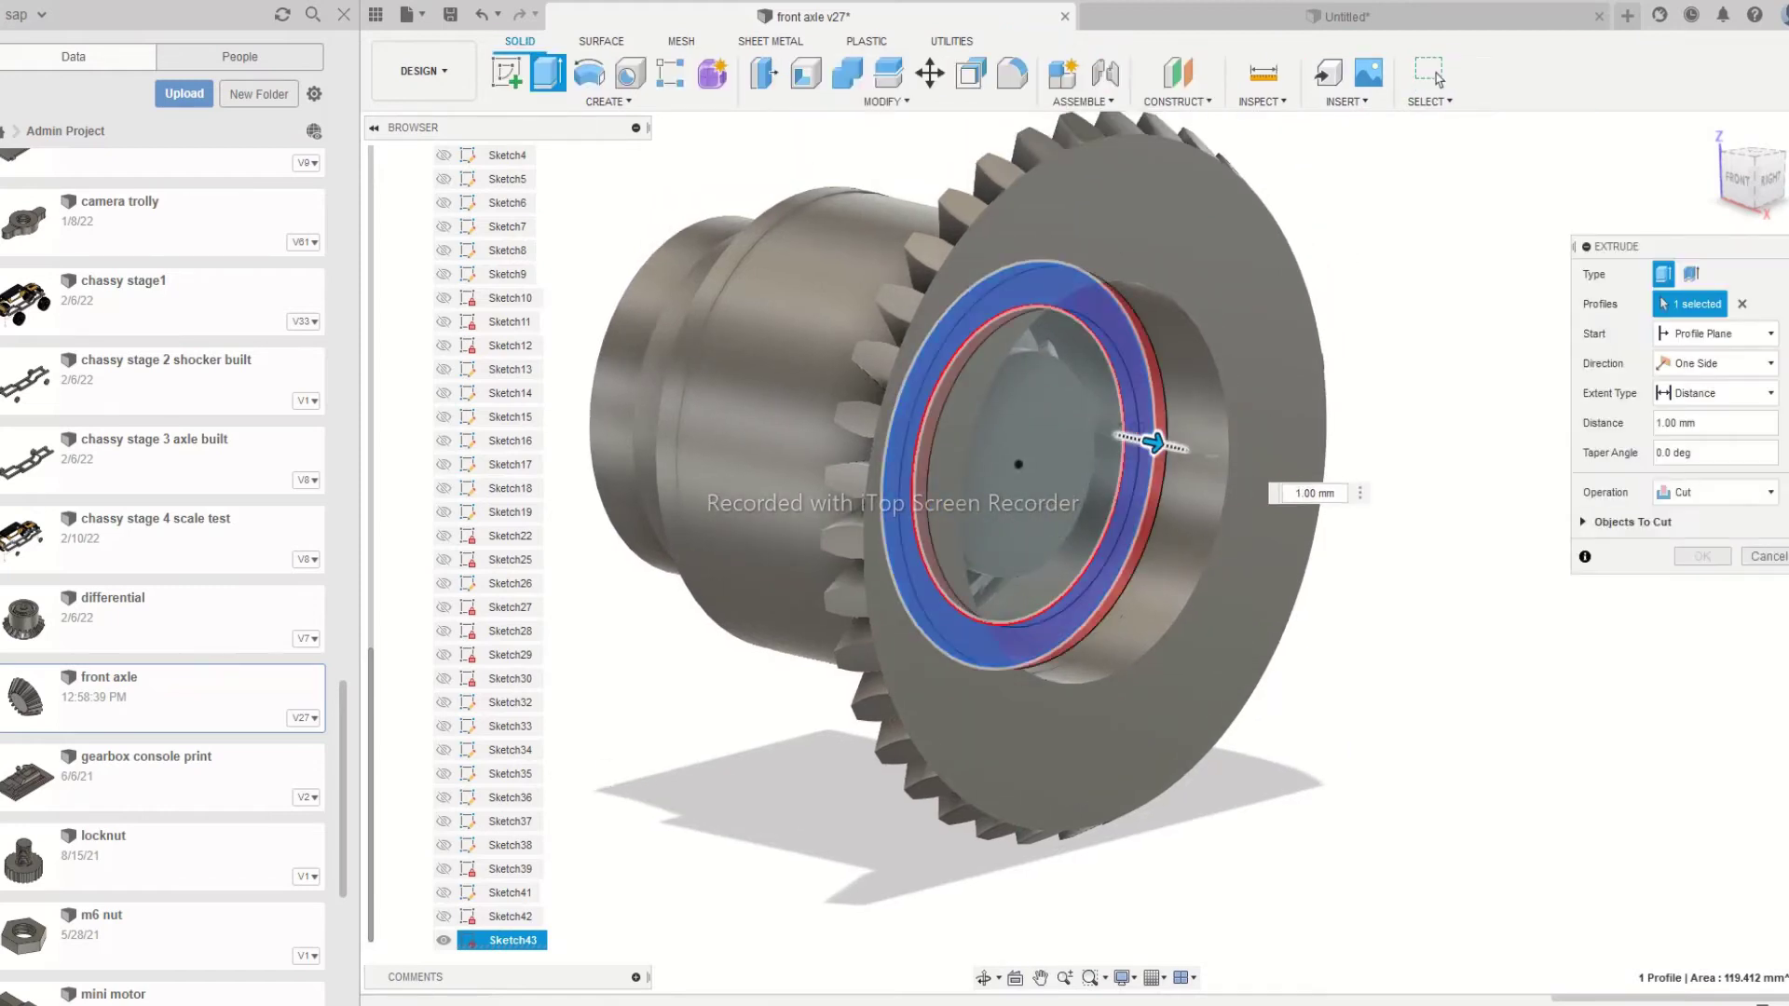
drag(1154, 442, 1240, 460)
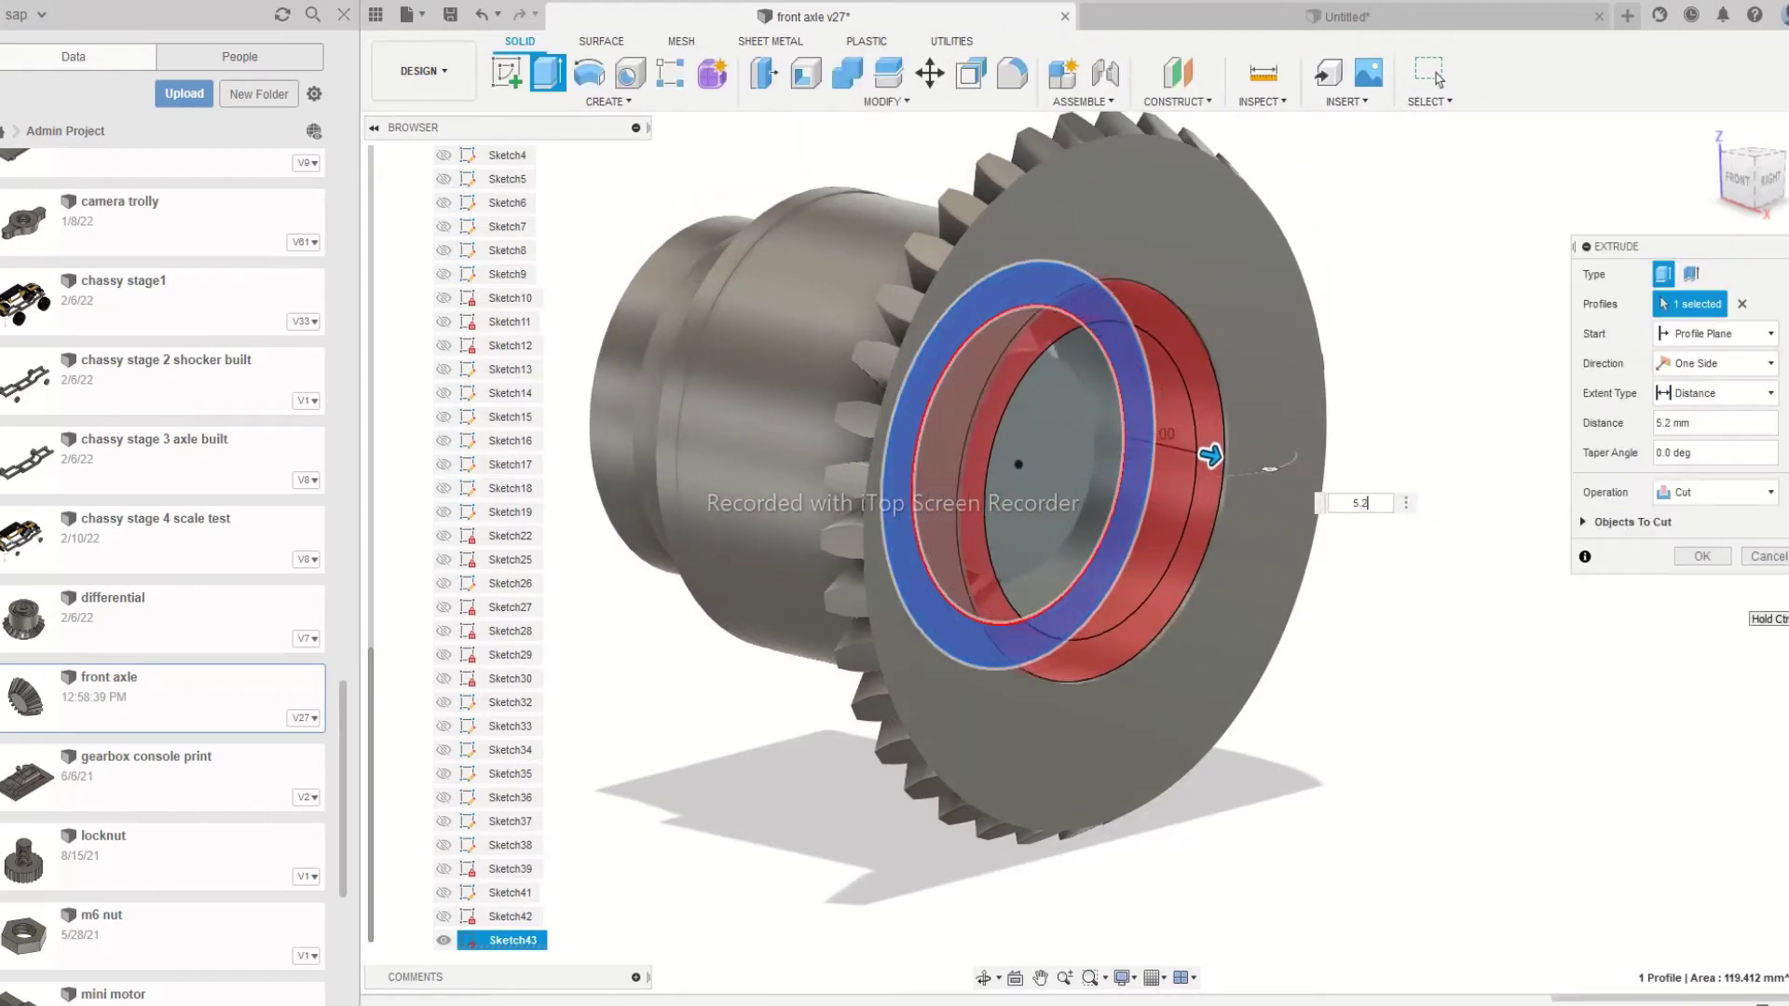
click(1701, 584)
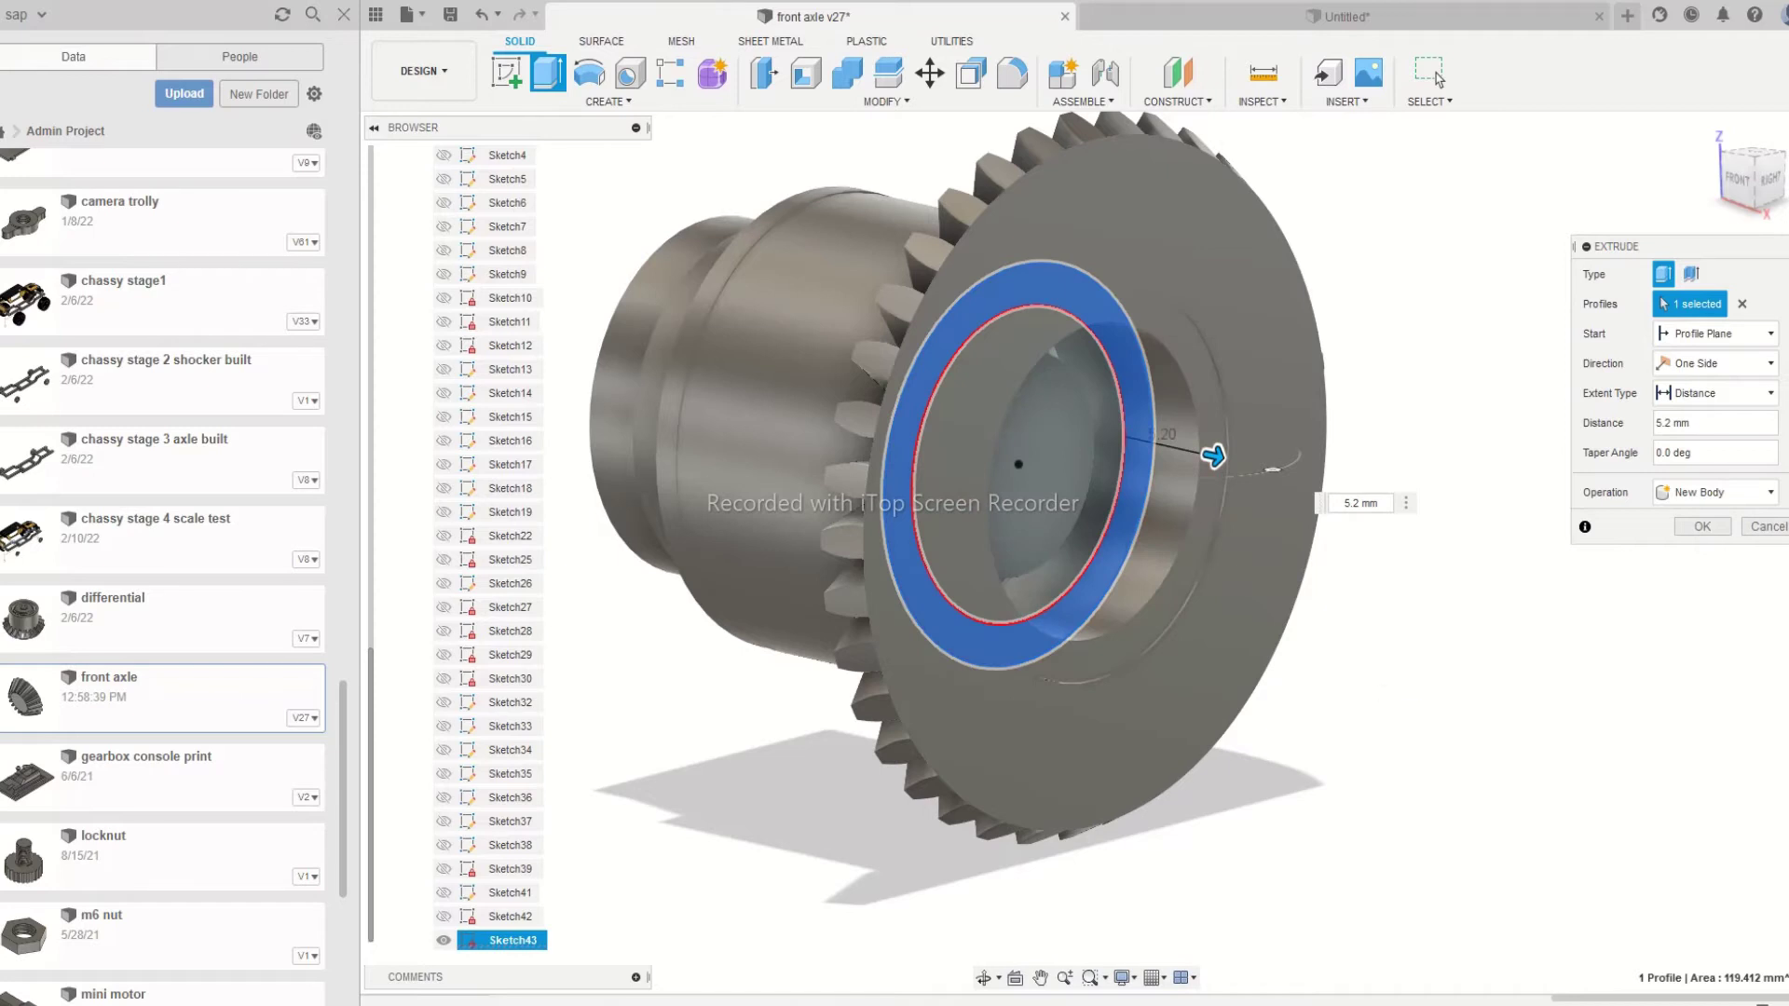
click(1703, 526)
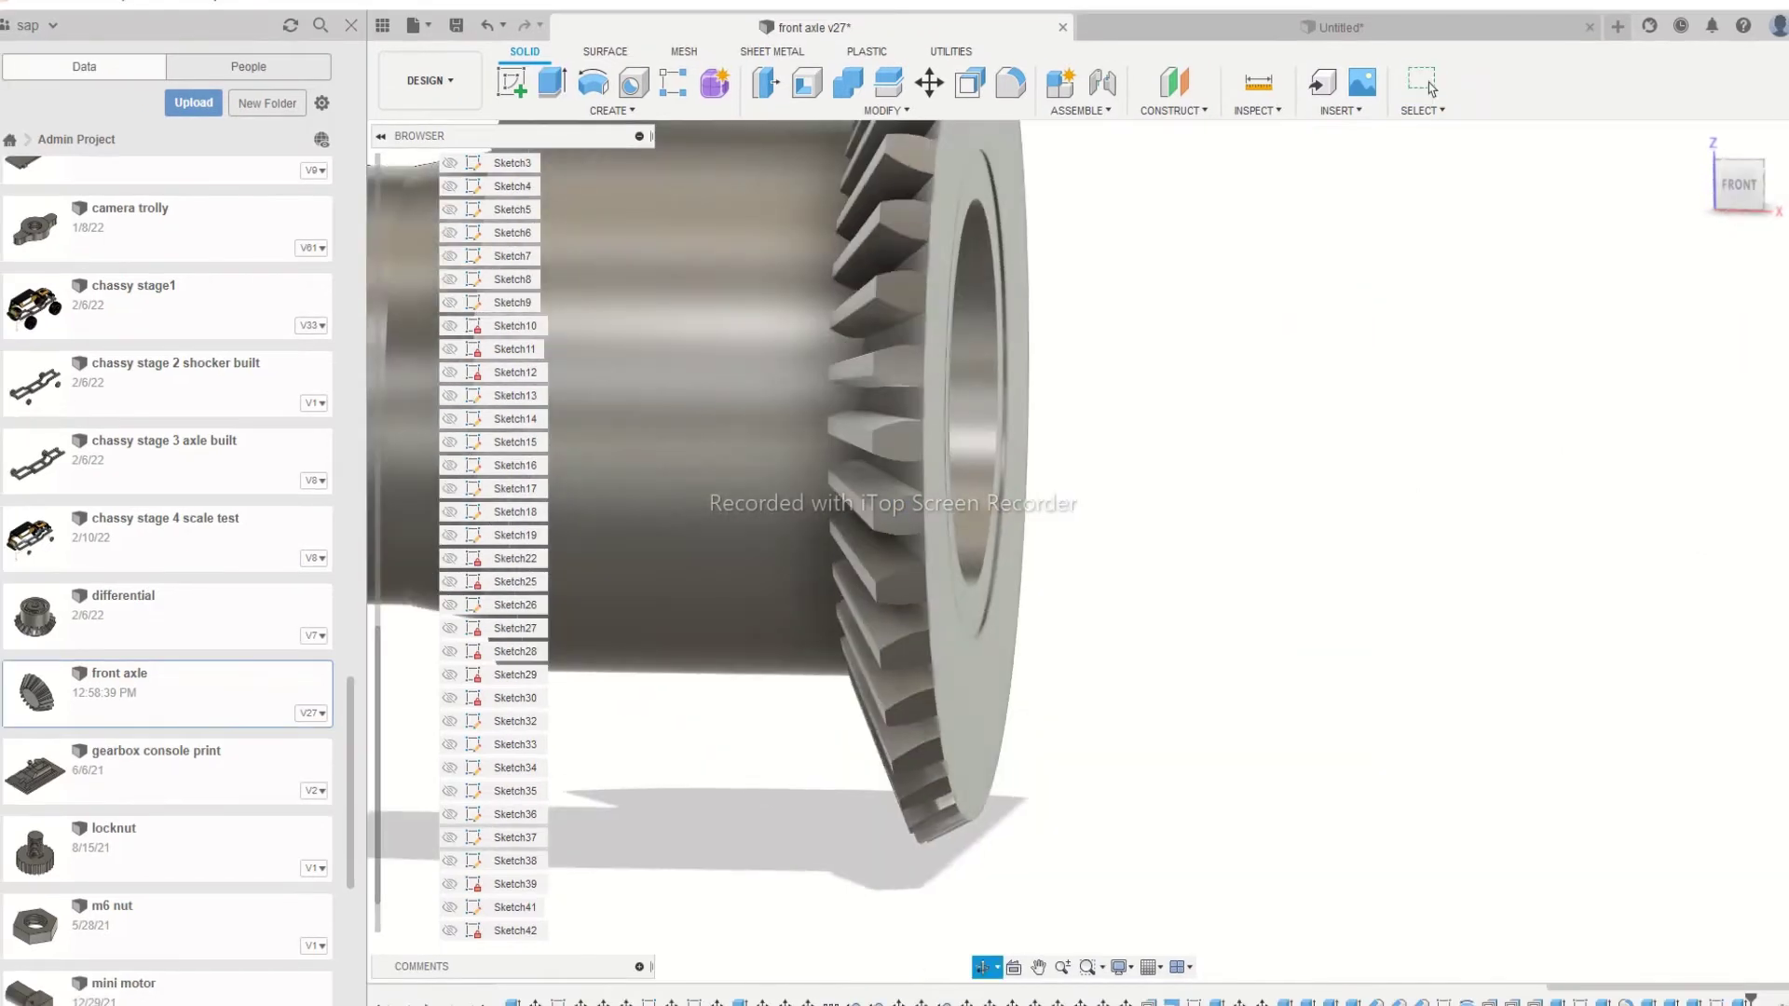
shift+middle_drag(1100, 522, 969, 550)
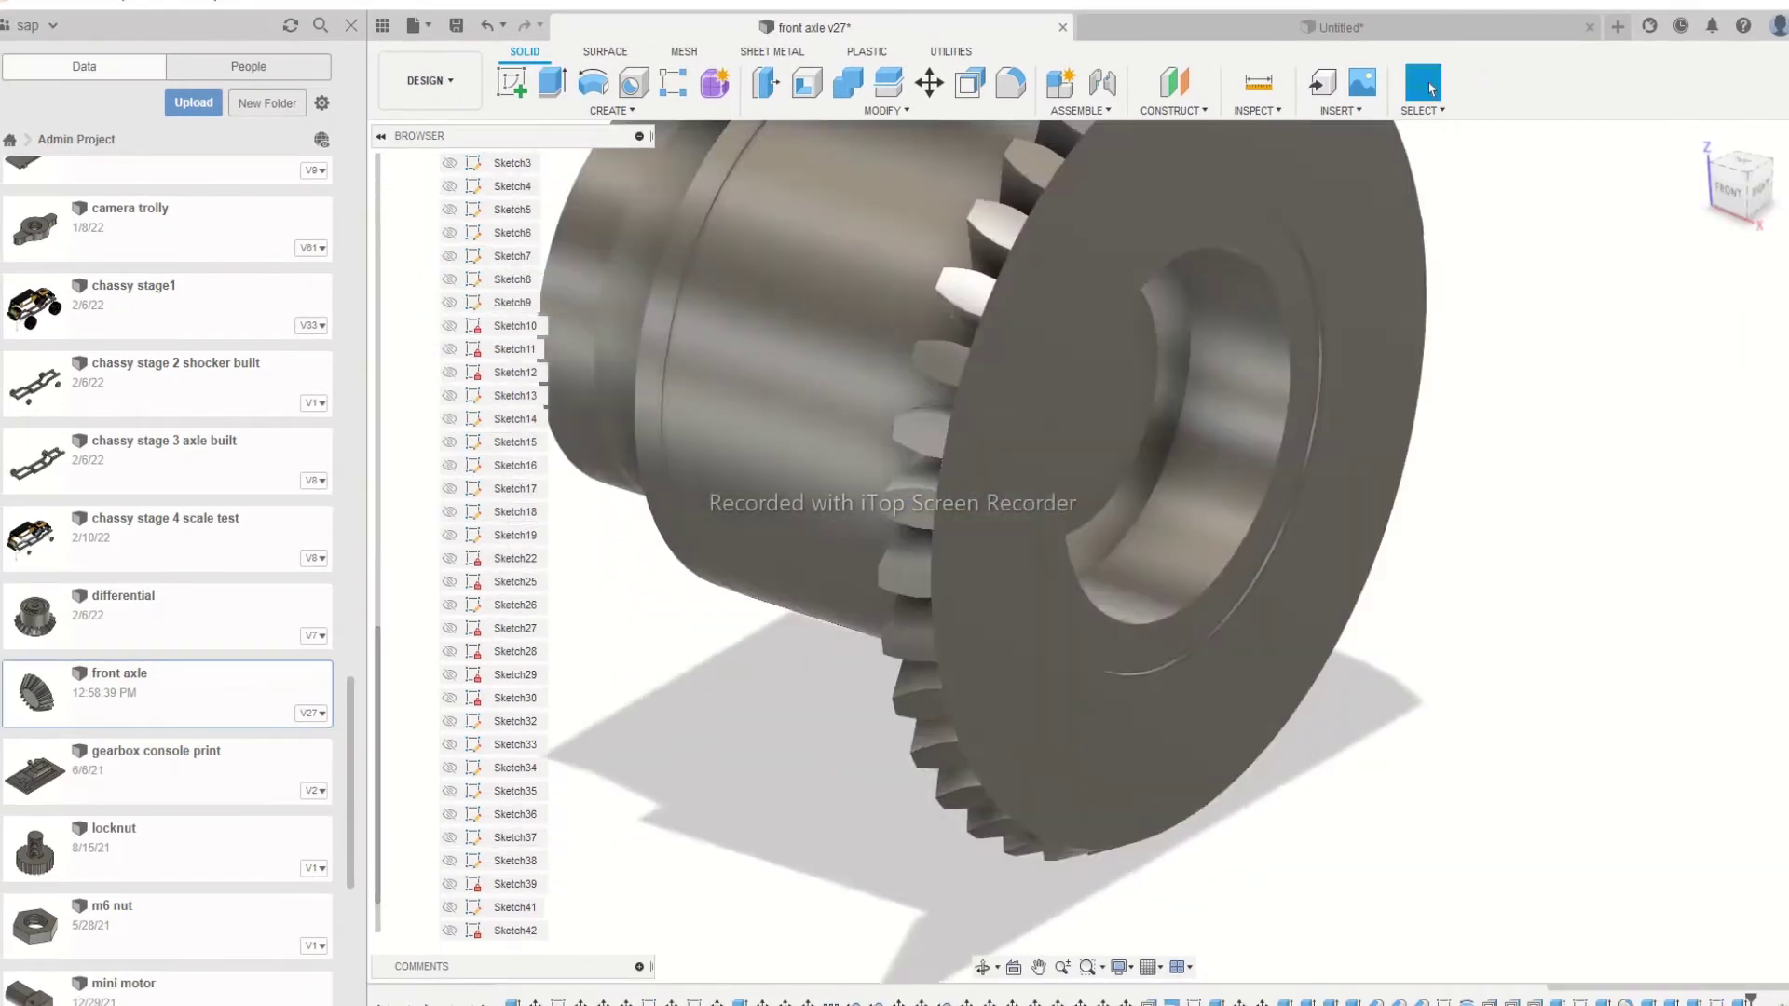
key(e)
drag(1295, 507, 1358, 516)
click(1704, 493)
click(1701, 584)
click(1692, 526)
mouse_move(447, 484)
shift+middle_down()
mouse_move(571, 472)
mouse_move(456, 484)
shift+middle_up()
scroll(1202, 466, up, 4)
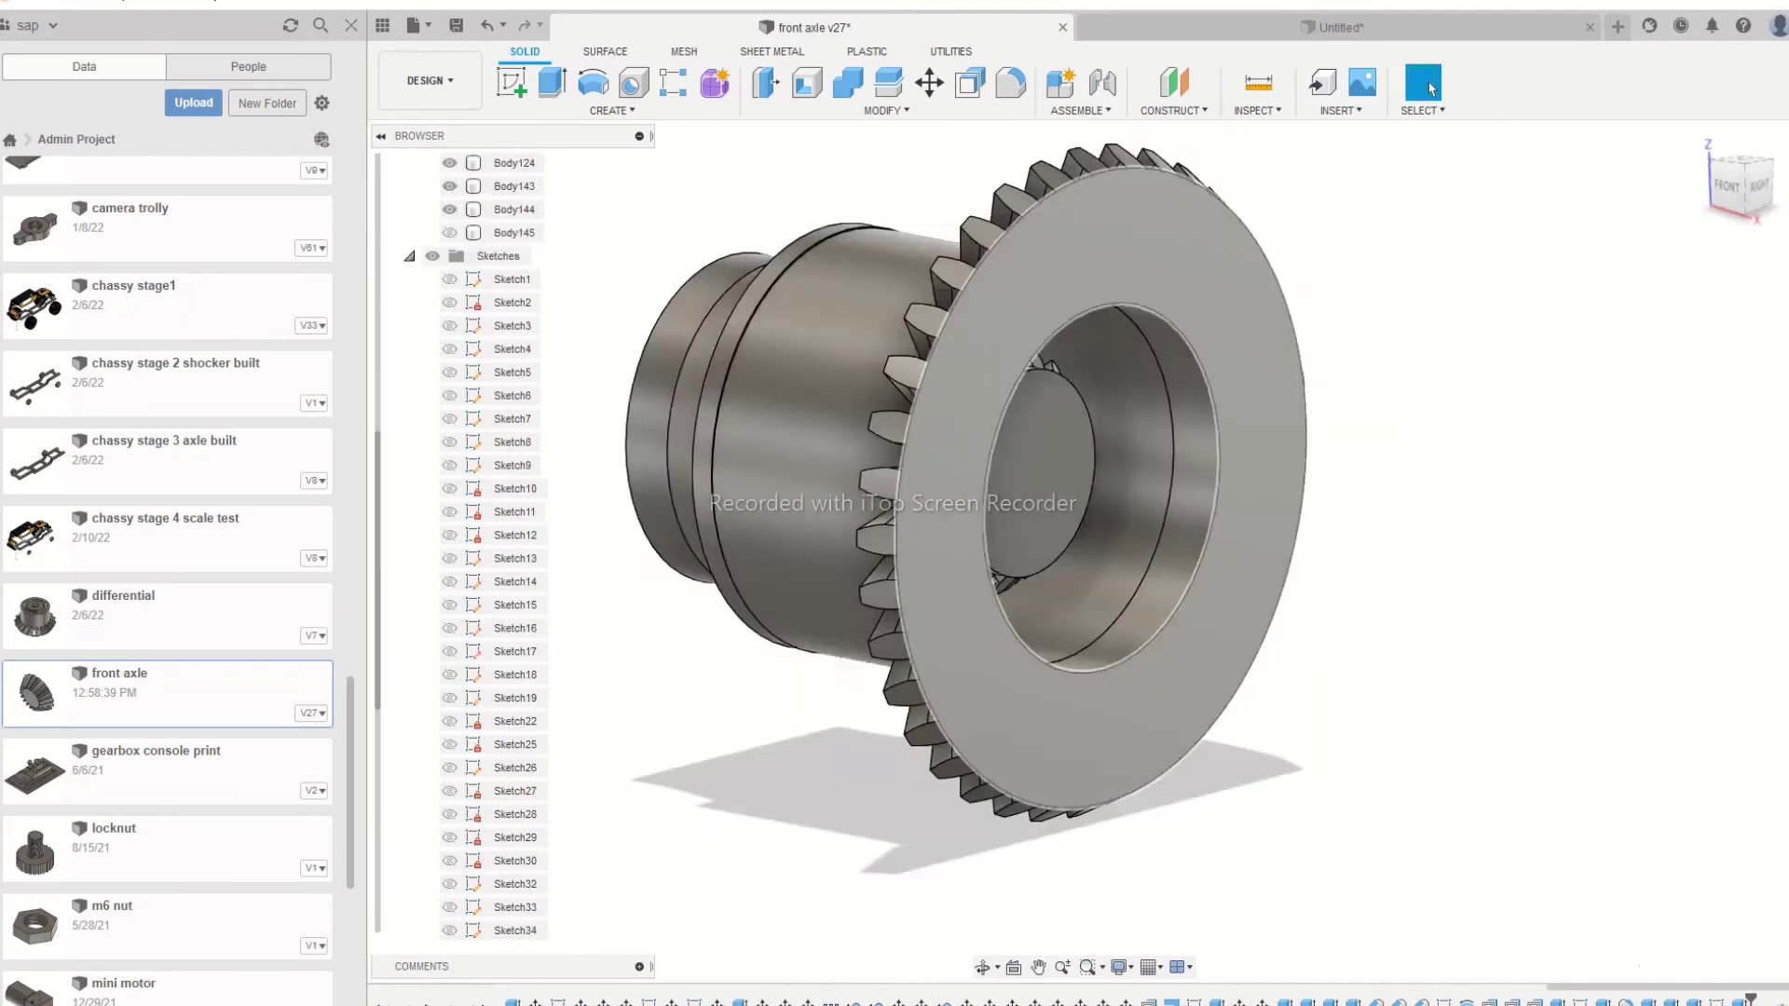
Extrude the large gear's flat back face 3 mm outward and start a fillet on its new outer edge
click(1207, 218)
click(552, 83)
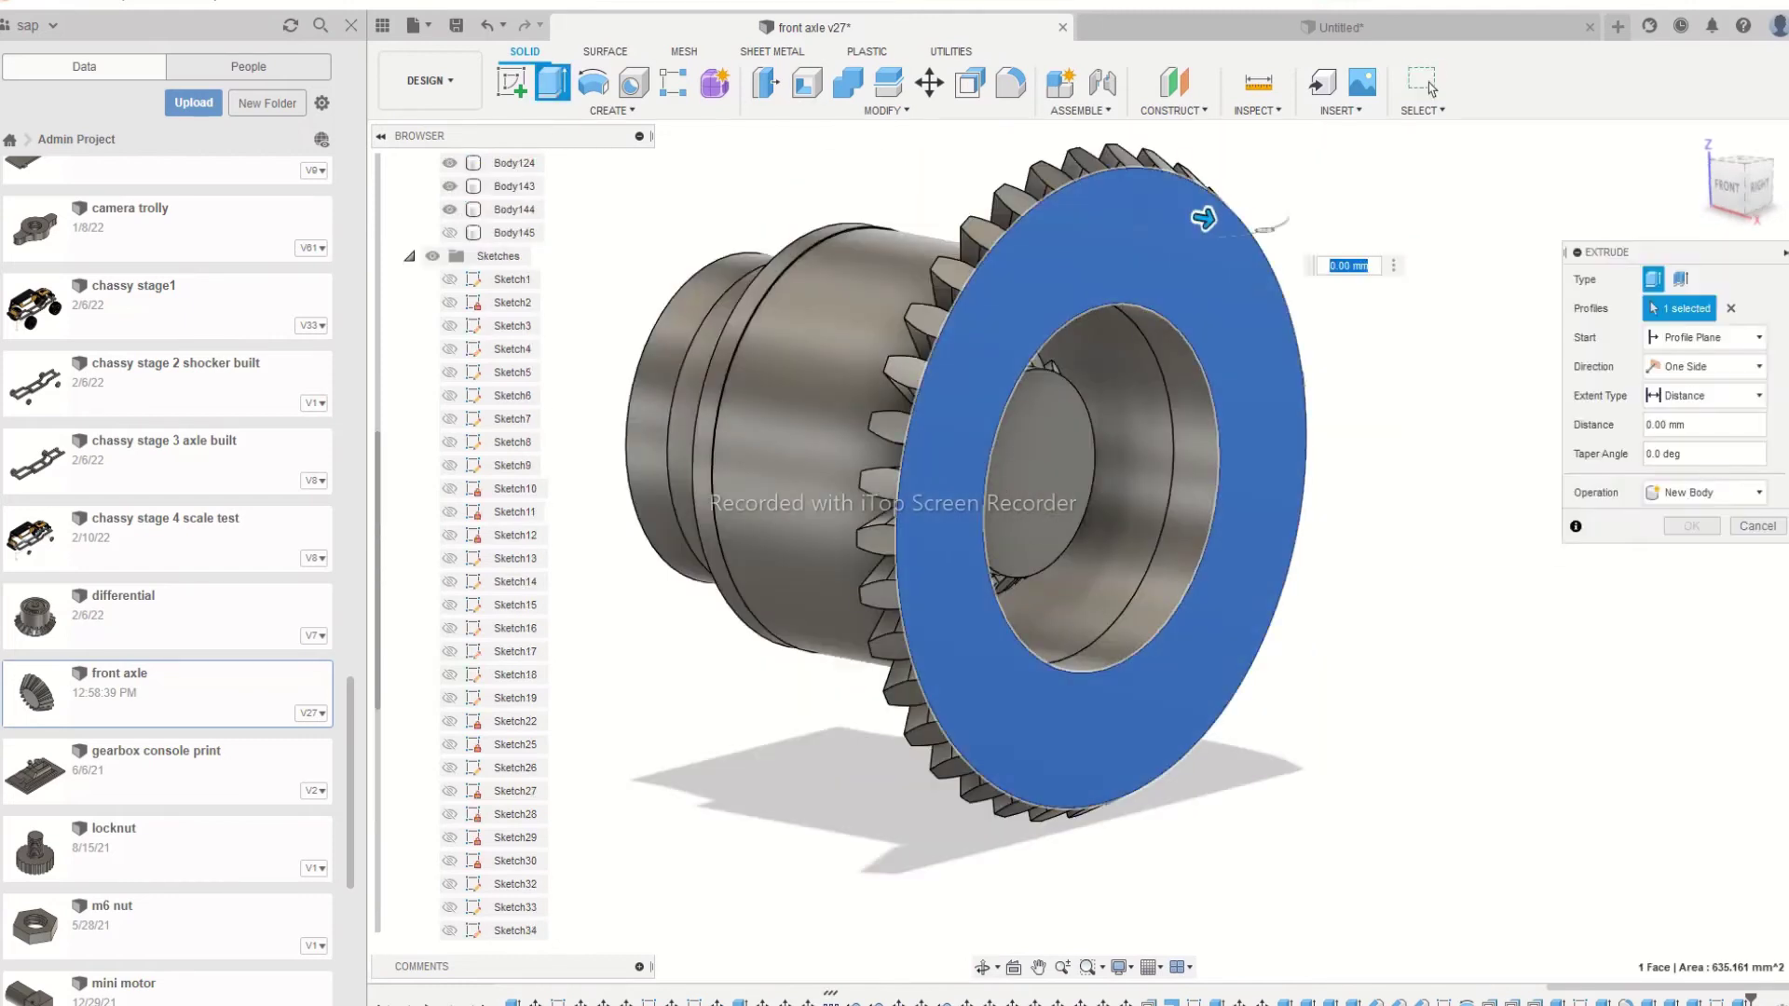
text(3)
click(1432, 89)
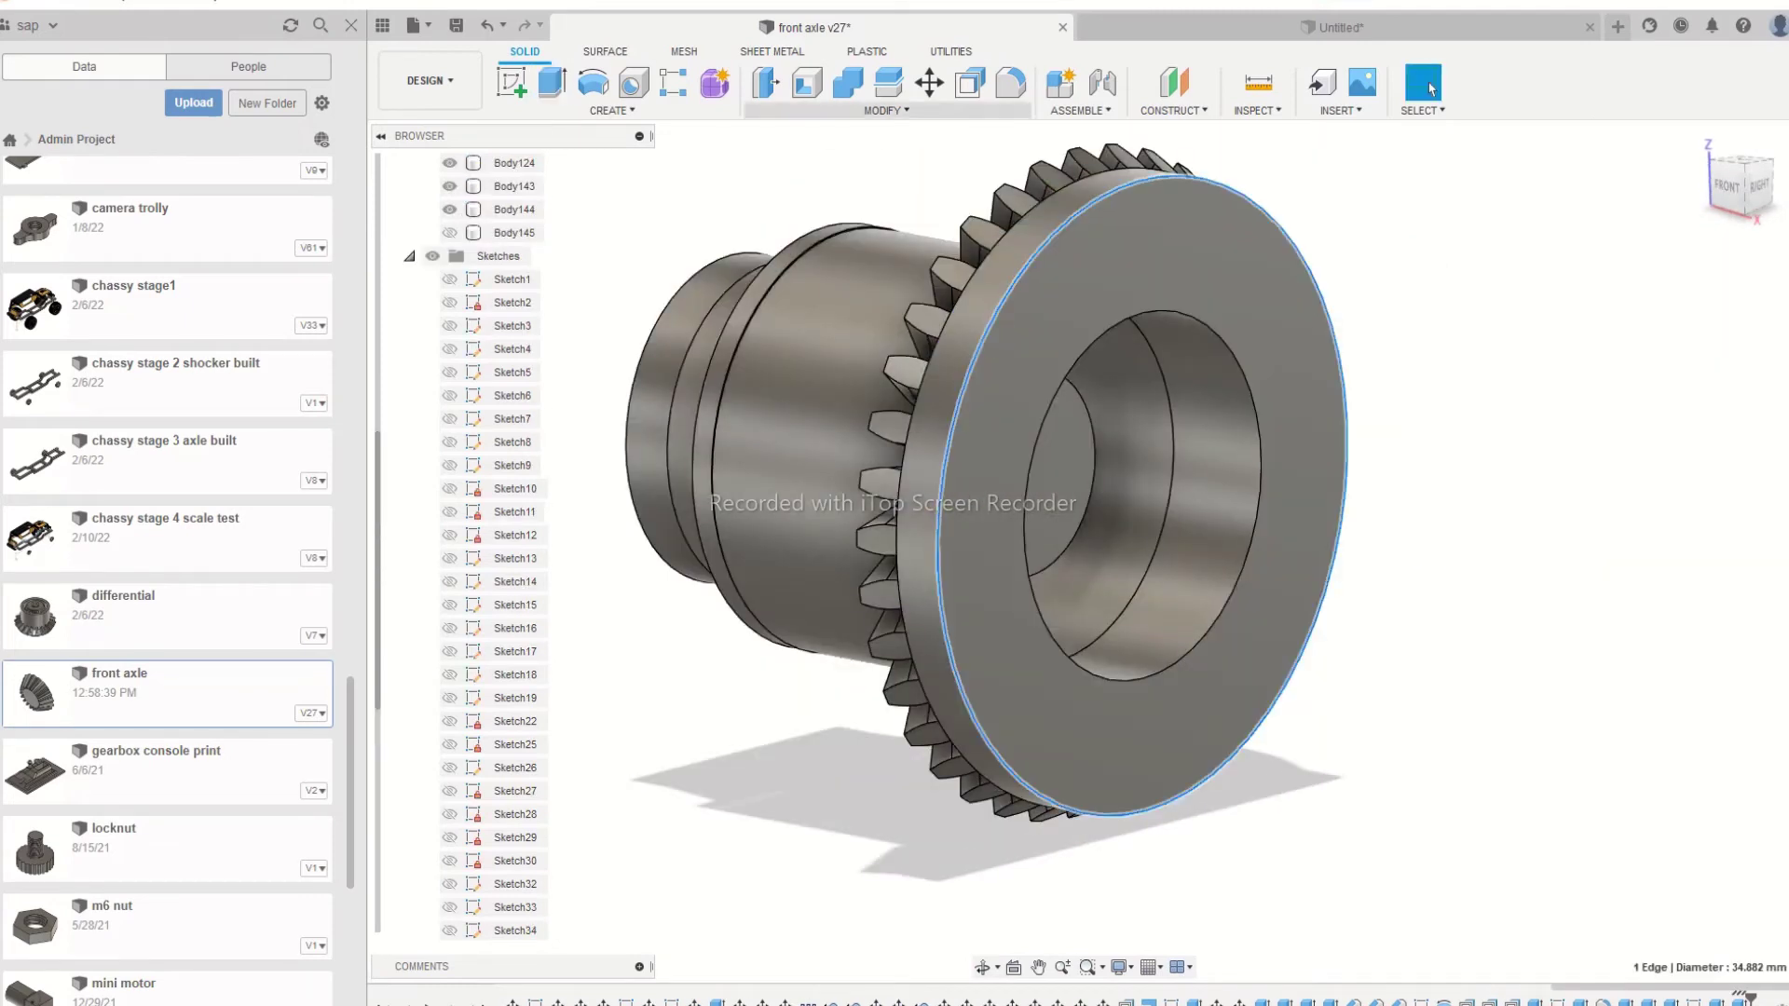
key(f)
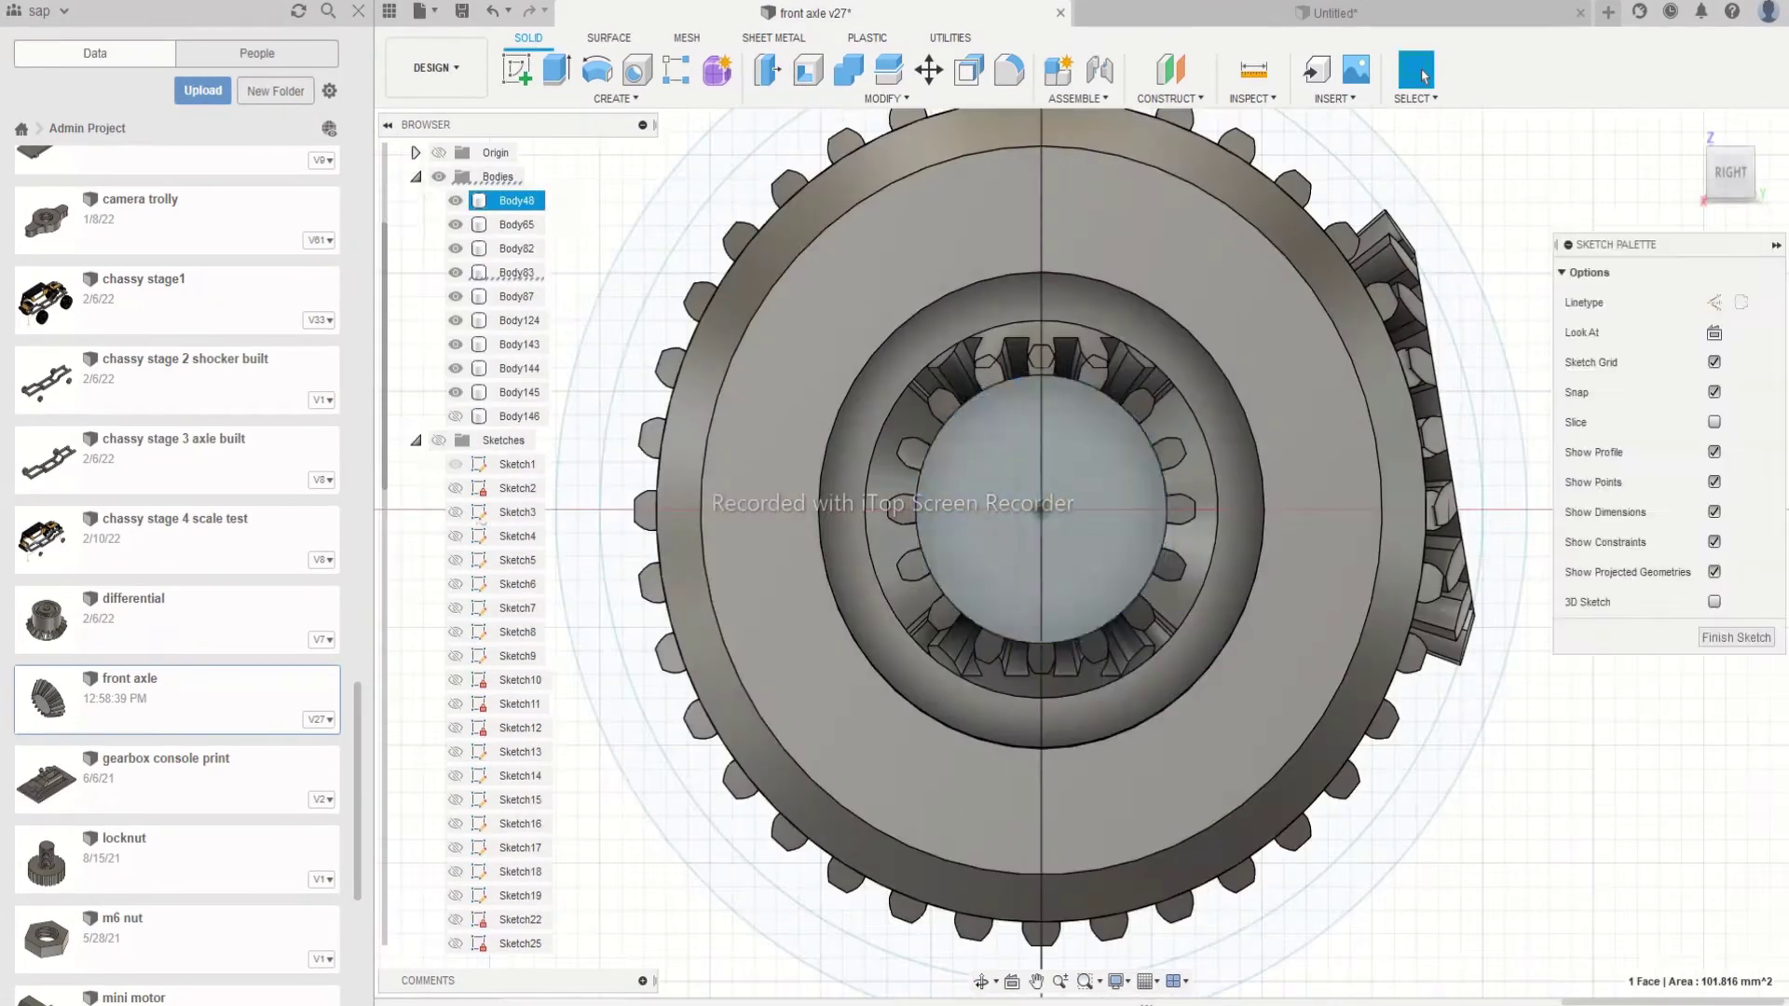
Draw an 8 mm diameter circle centred on the small gear's disc face and finish the sketch
text(c7.5)
key(Return)
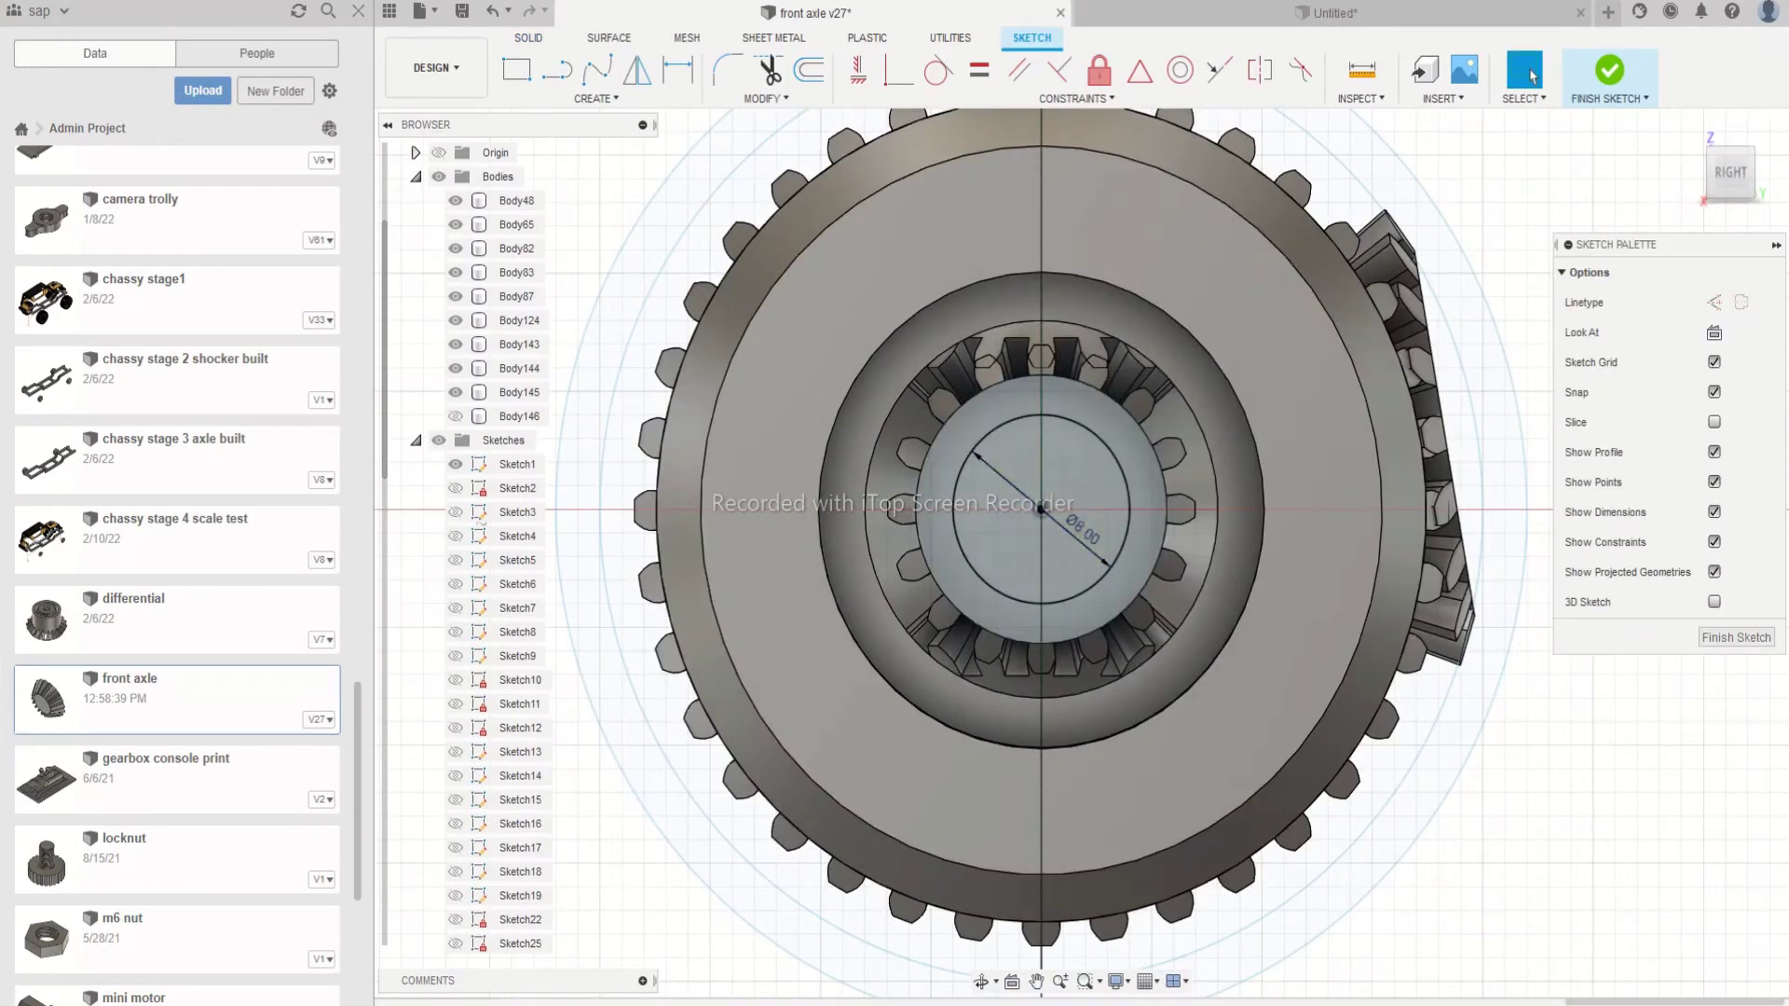
click(1736, 637)
Turn on the visibility of hidden Body146 and start extruding the 8 mm circle
shift+middle_drag(1118, 559, 1258, 541)
click(1122, 271)
click(456, 417)
shift+middle_drag(1118, 522, 1193, 503)
click(1724, 176)
middle_drag(979, 280, 1040, 622)
key(e)
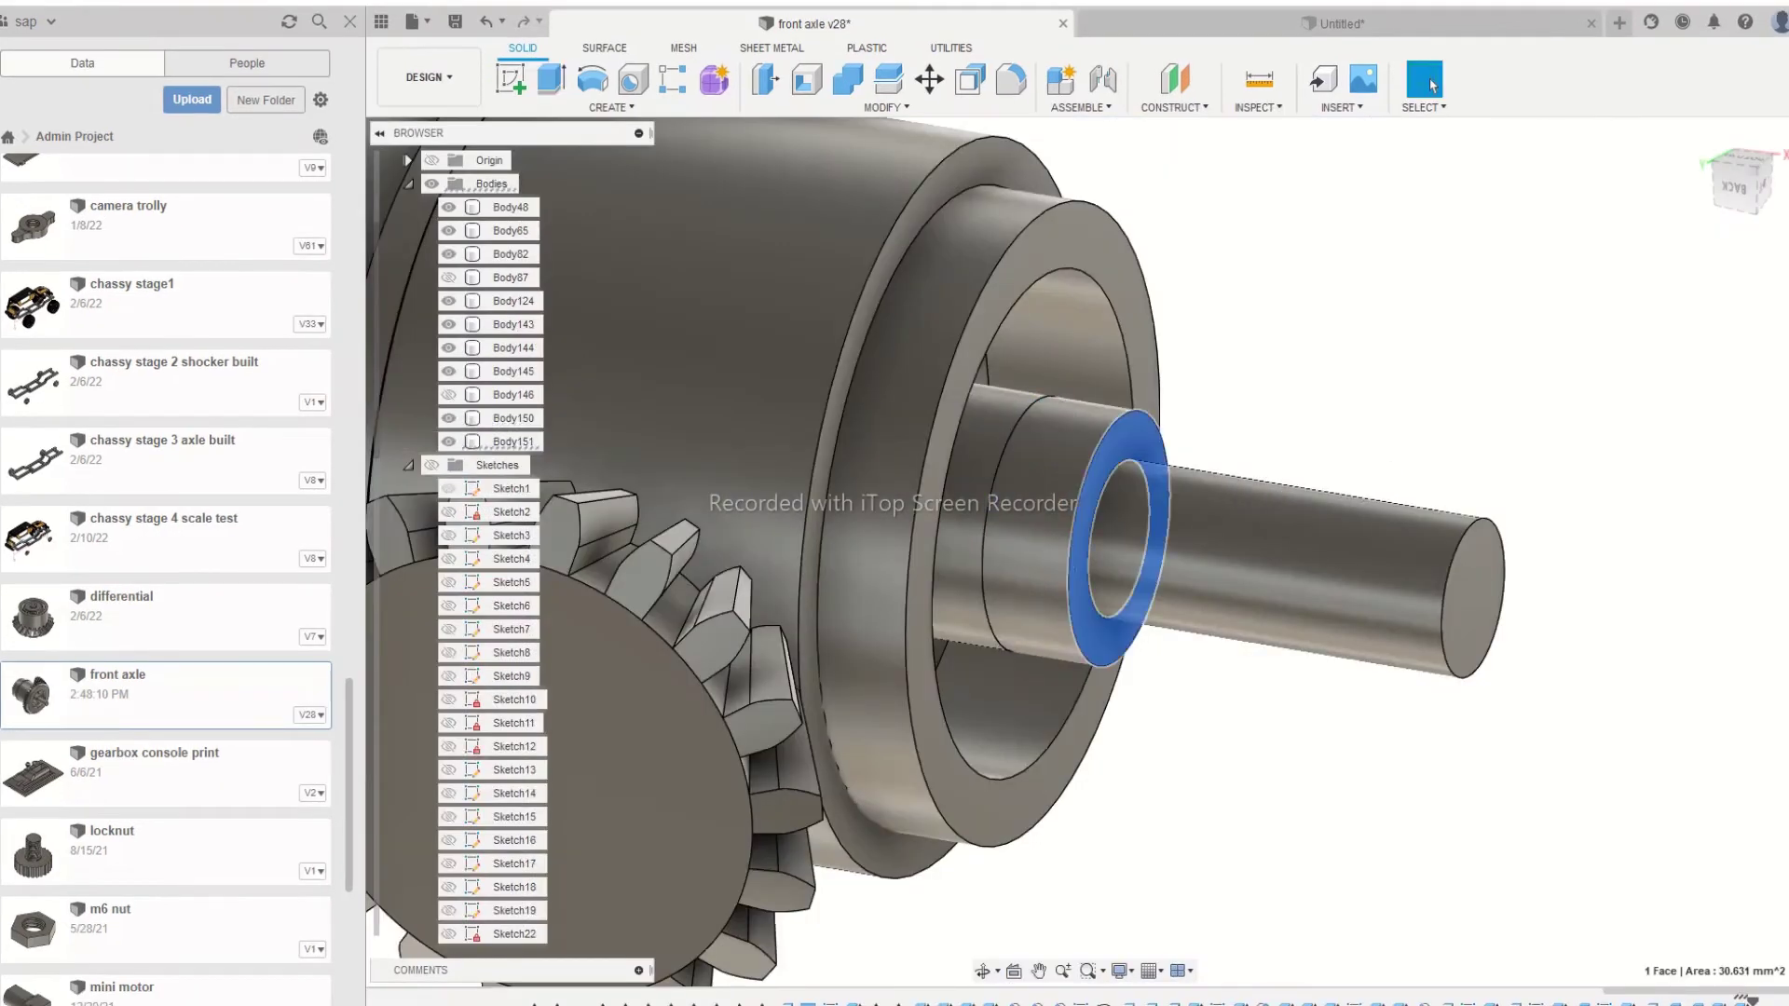
Extrude the collar's ring-shaped end face around the shaft 5 mm outward as a new body
text(e5)
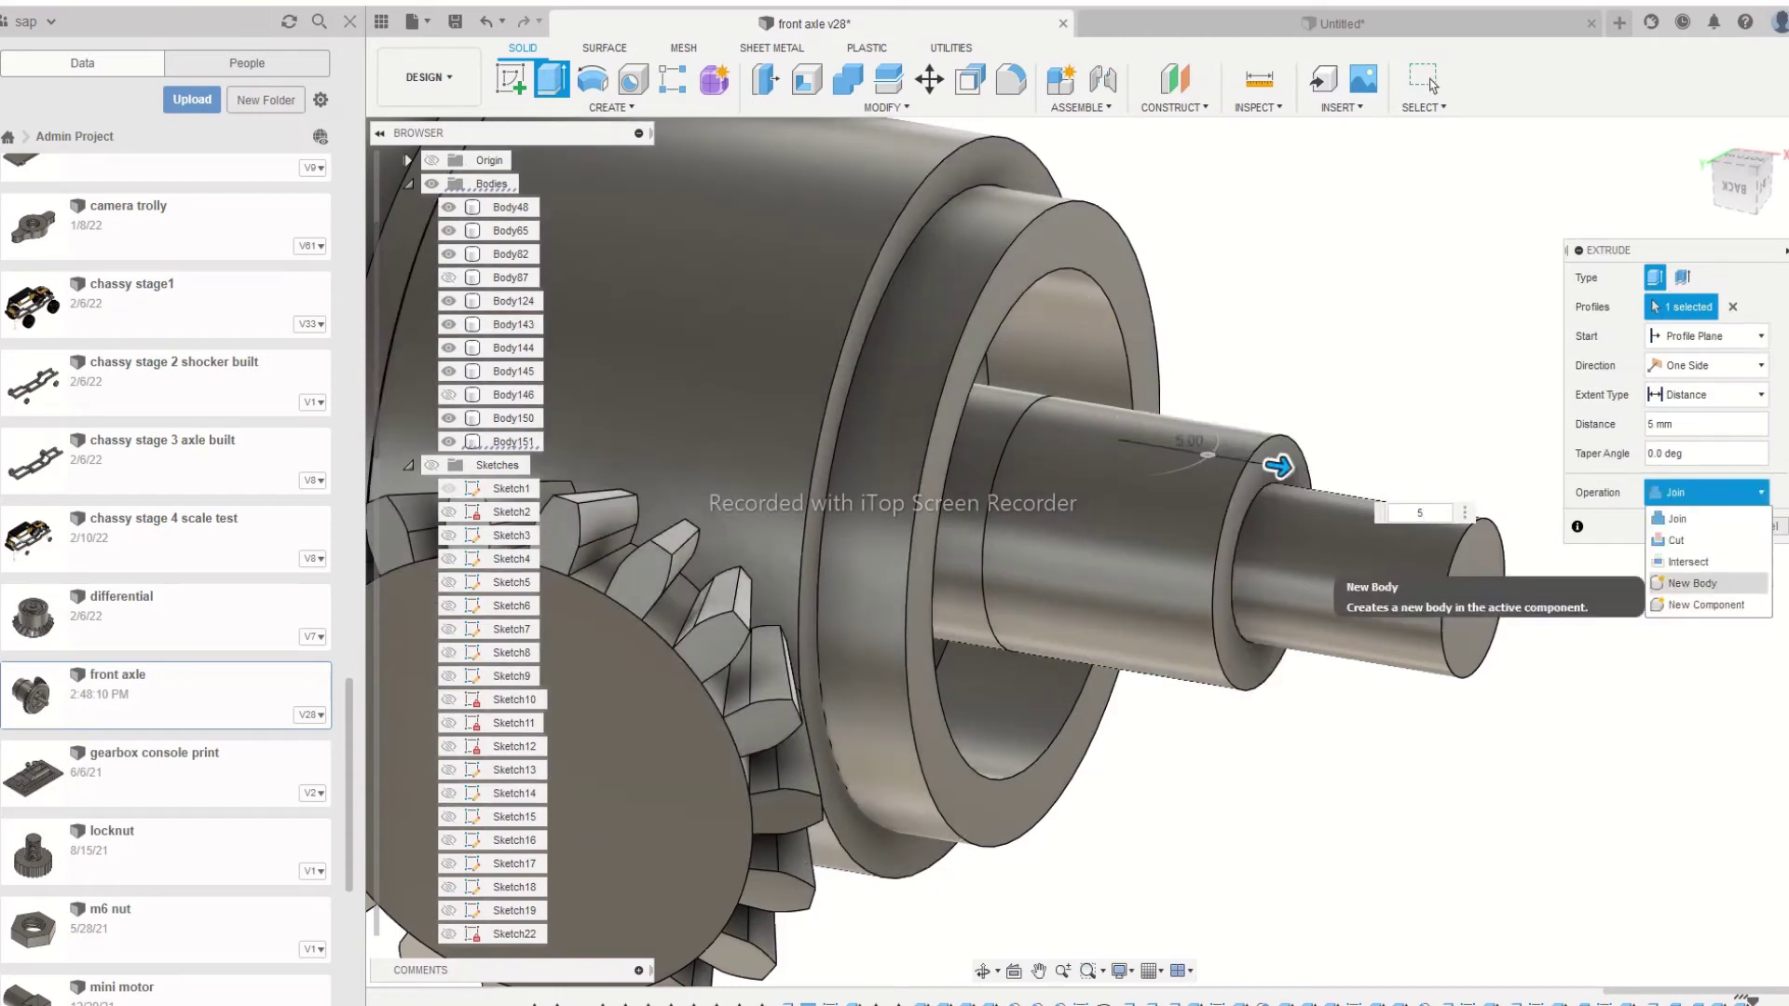
click(1691, 583)
key(Return)
Offset the cylindrical outer face of the middle collar section by 3 mm
shift+middle_drag(1062, 550, 1156, 466)
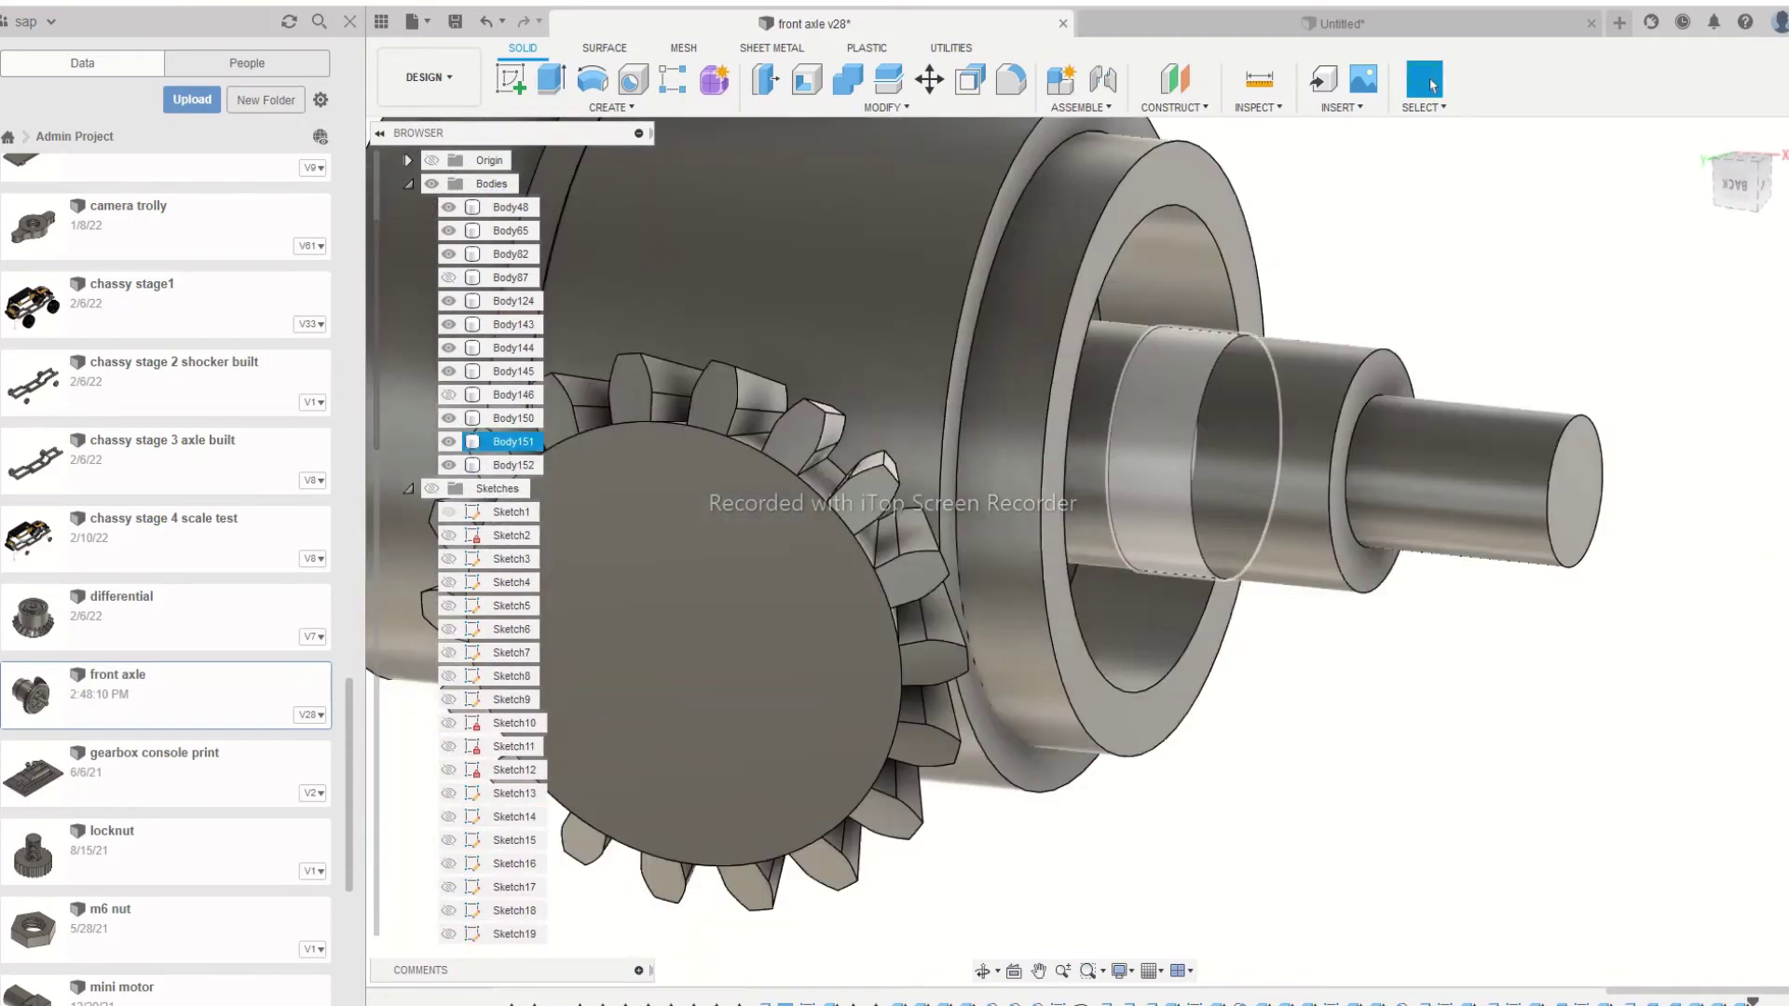
click(1155, 456)
click(970, 80)
text(3)
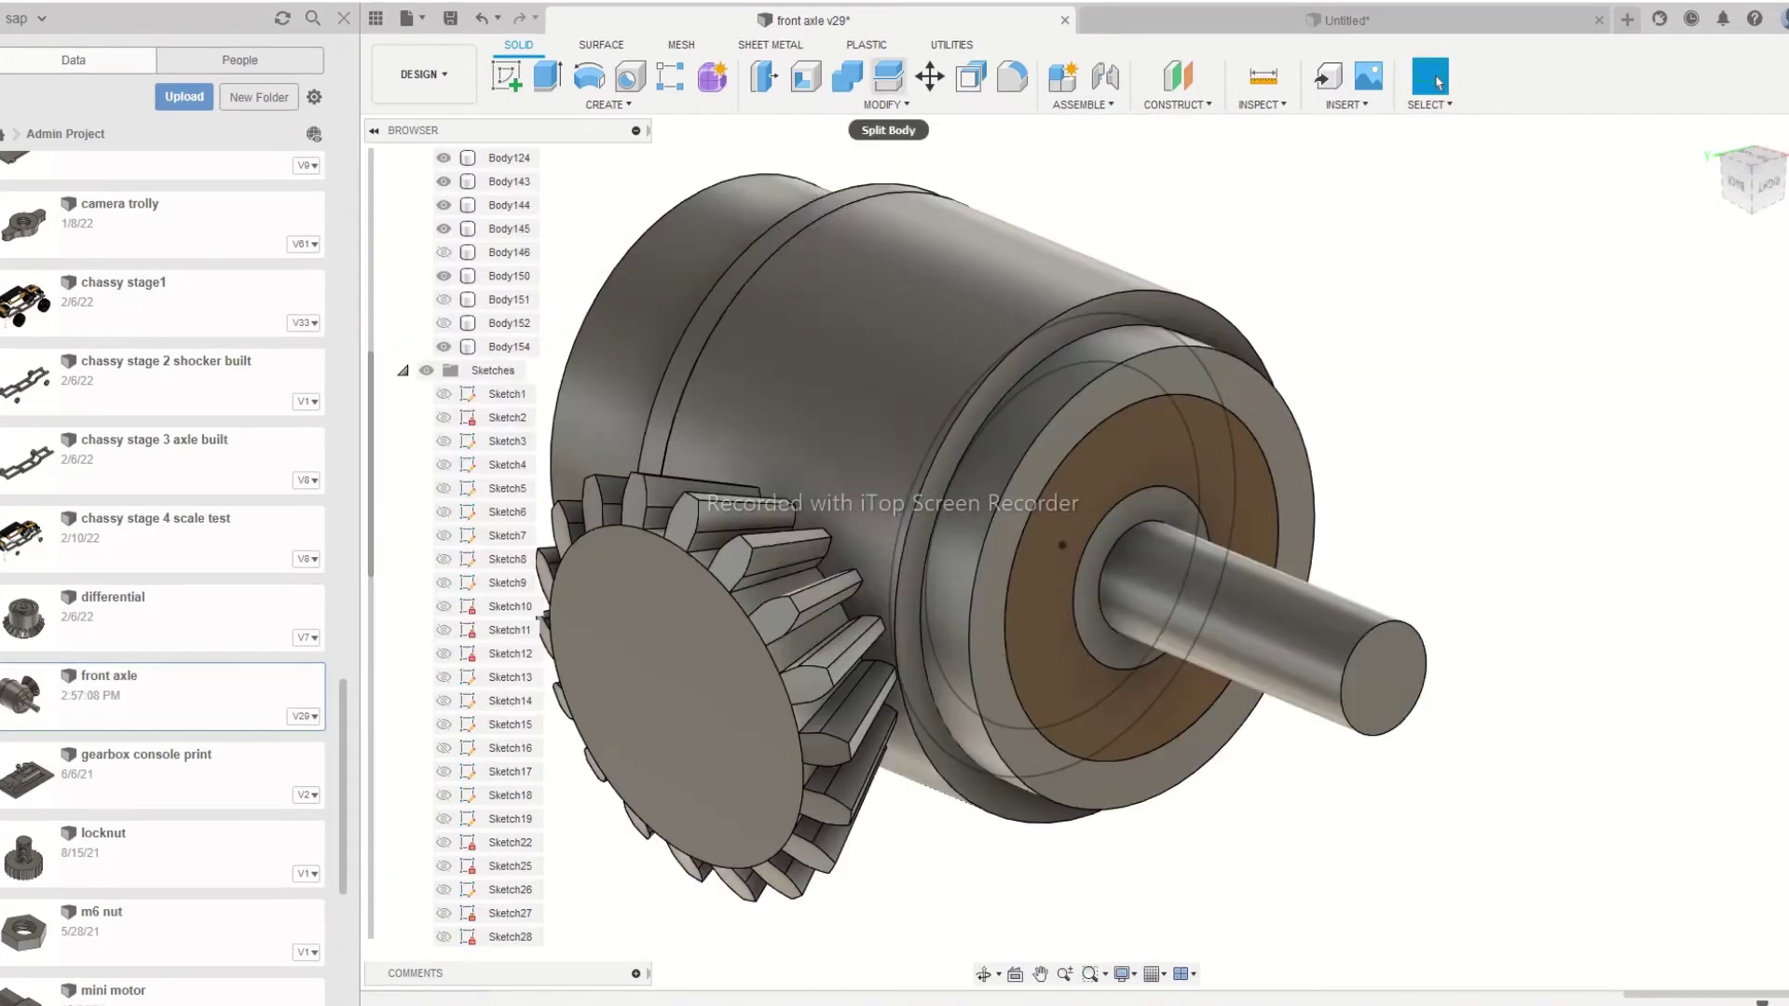
Offset the 7 mm radius cylindrical face of the ring around the axle shaft outward
key(a)
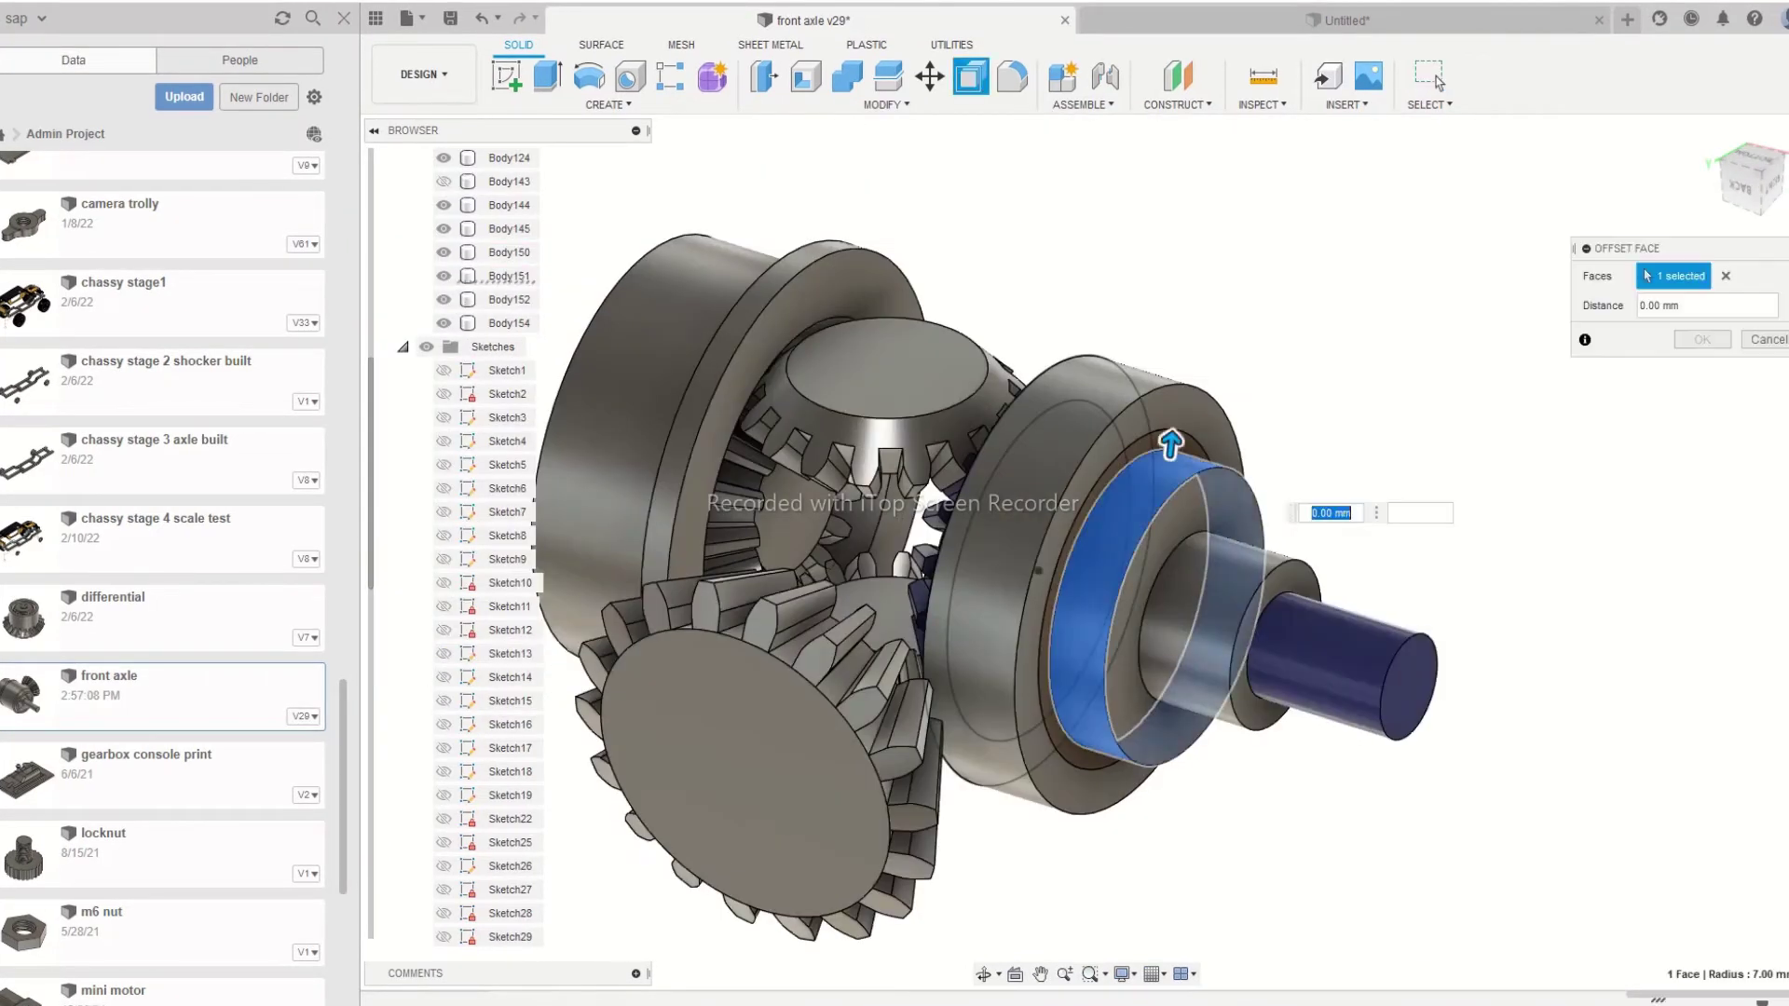
key(Return)
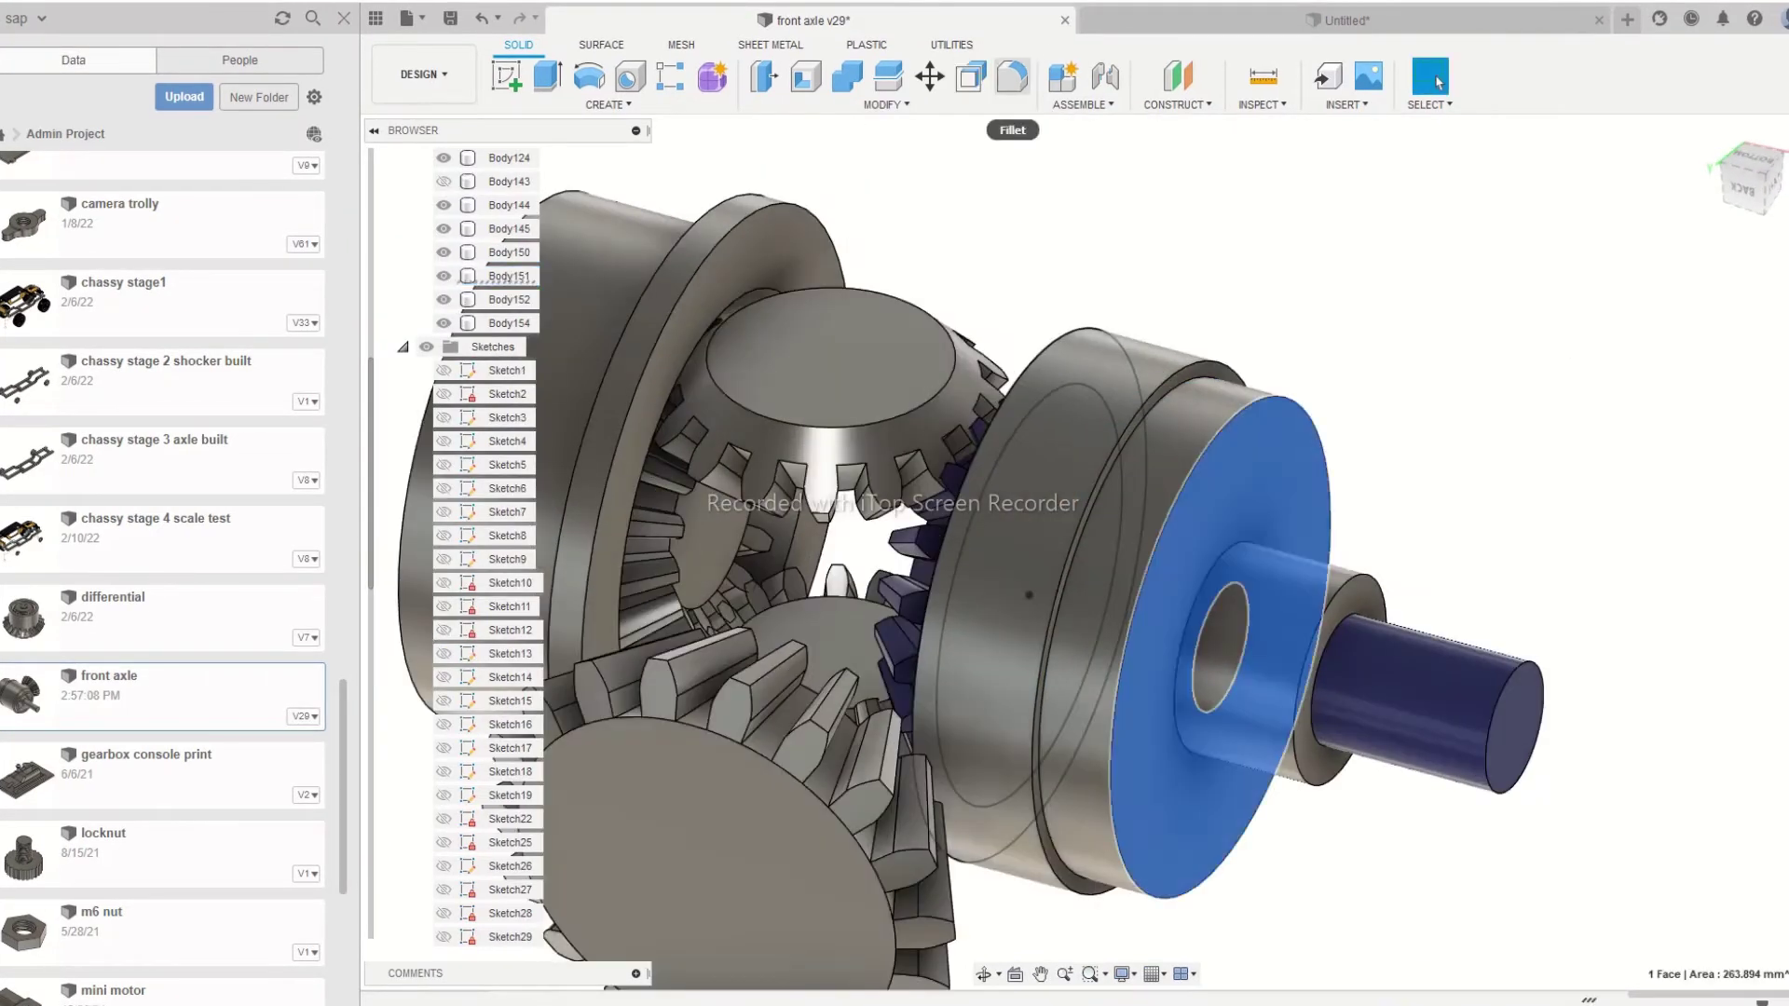
click(1440, 82)
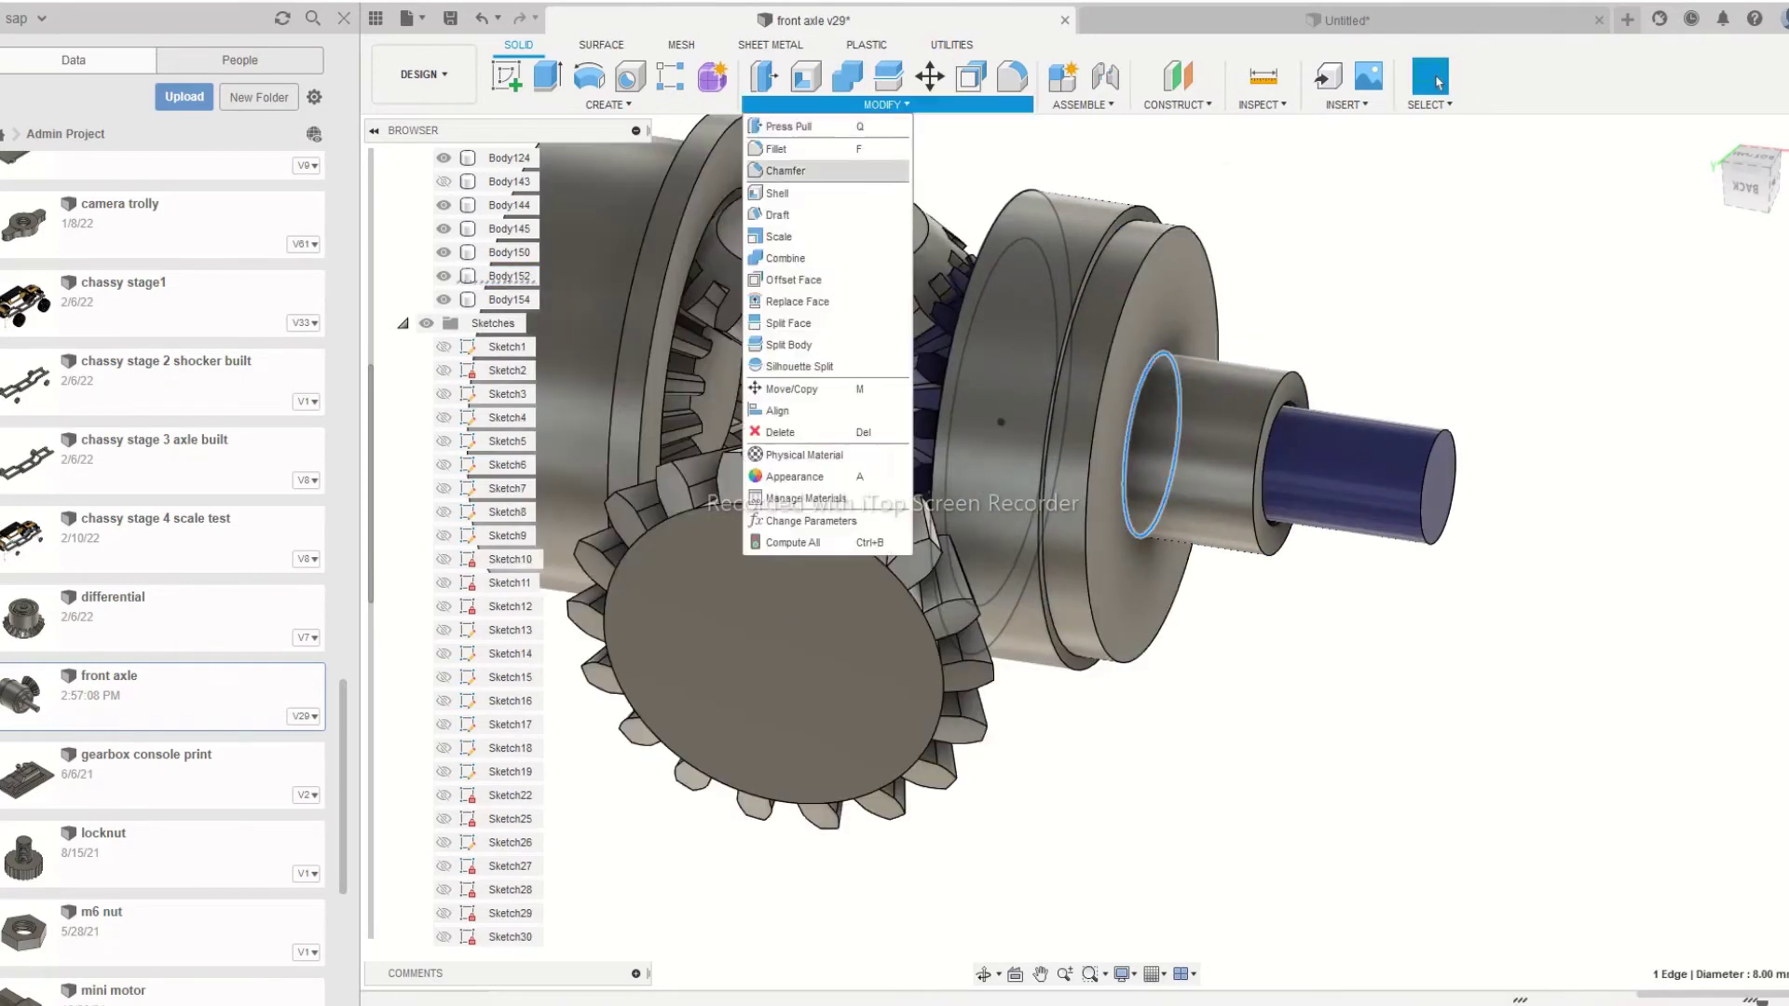
Chamfer the 8 mm diameter edges where the collar sleeves meet their discs at both ends of the differential
click(785, 171)
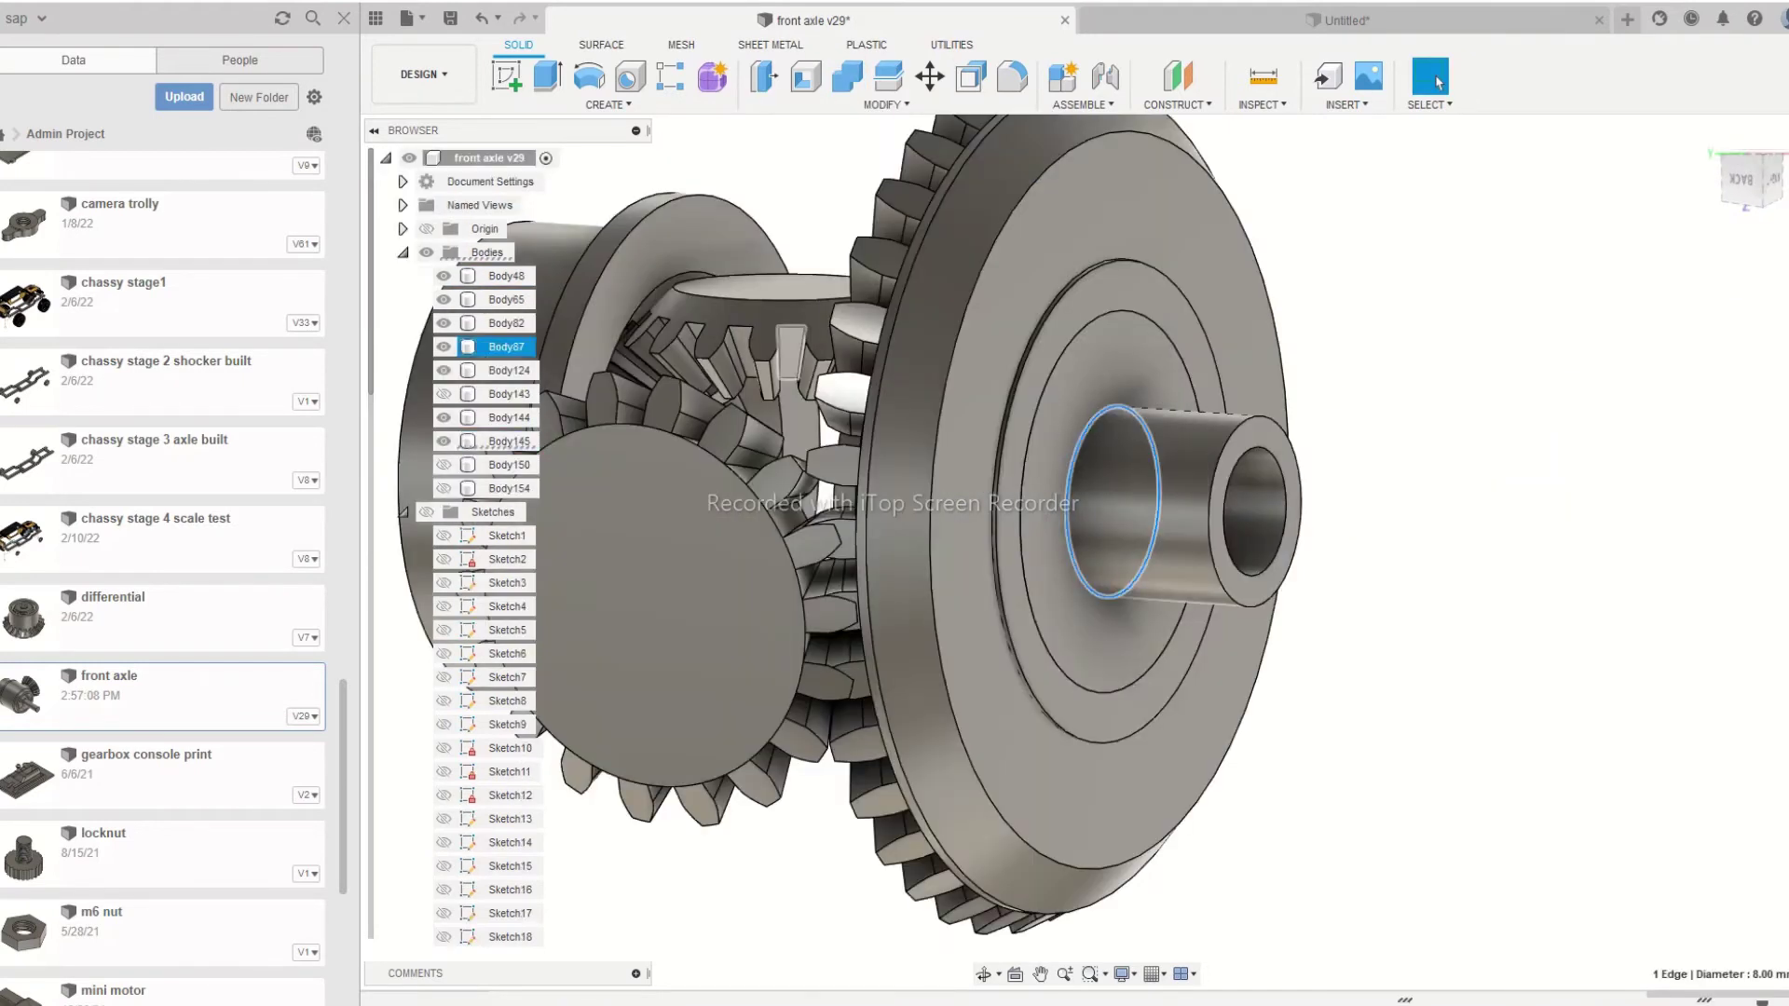
click(882, 105)
click(786, 170)
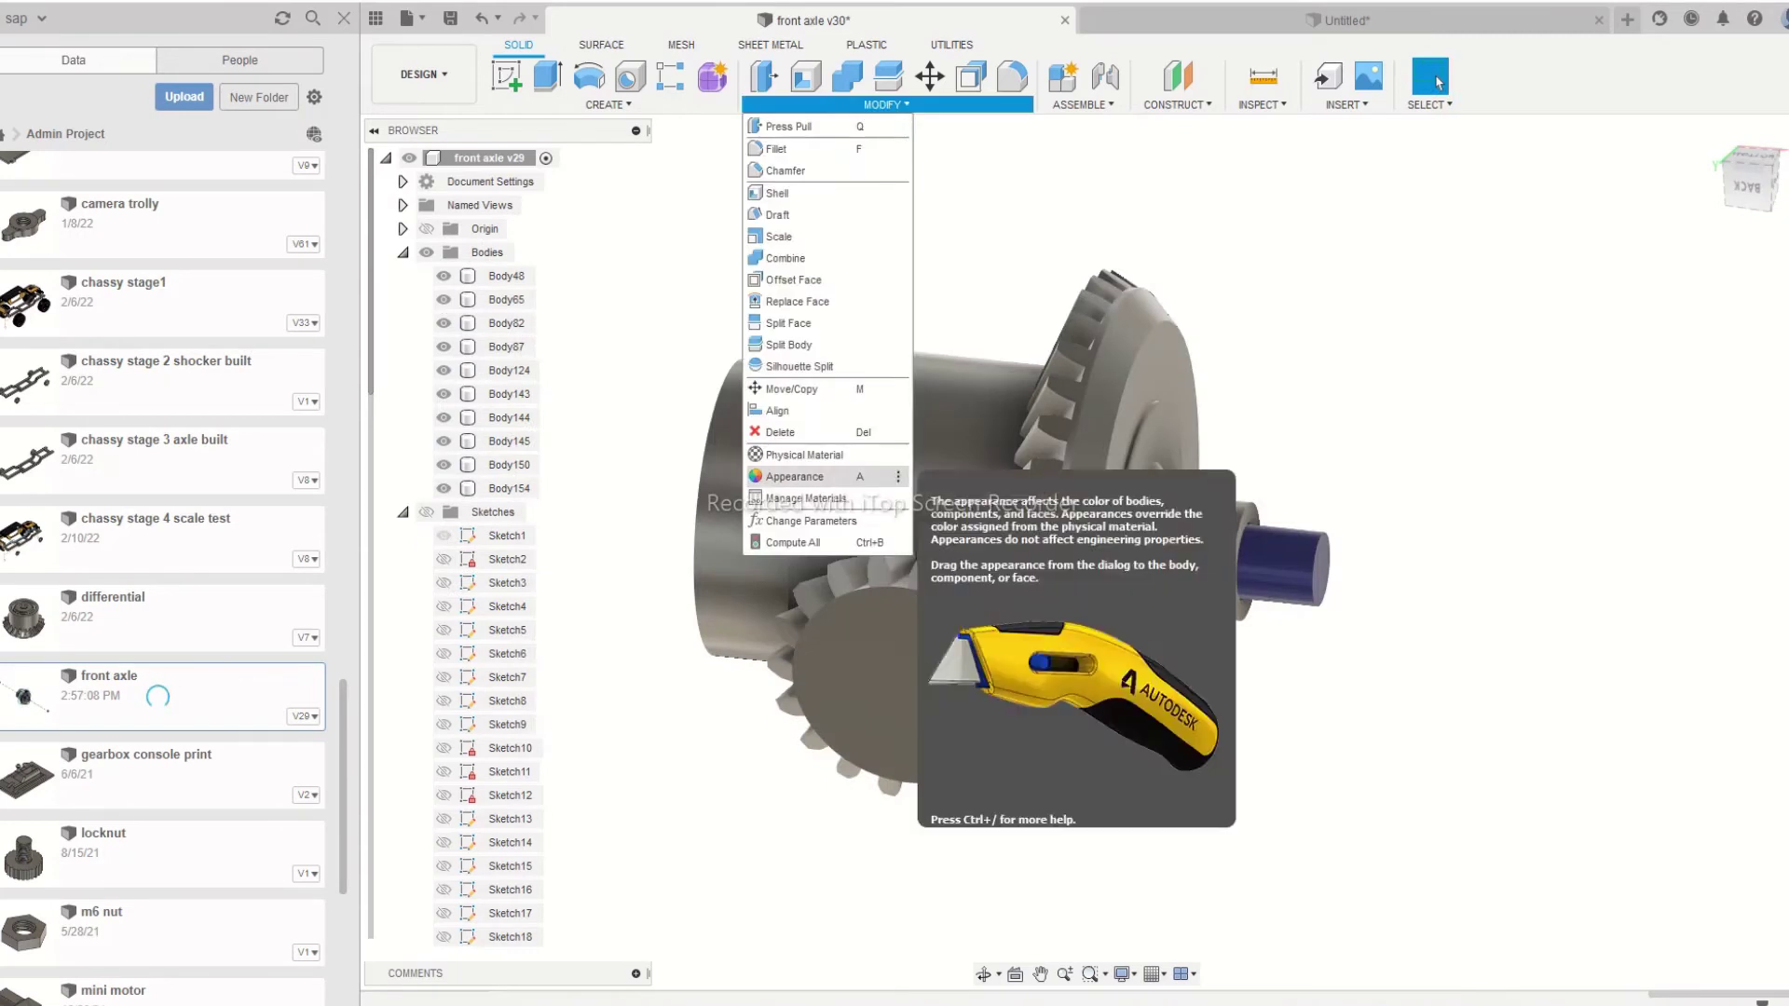
Apply Paint - Enamel Glossy (Yellow) to the large ring gear and a brown appearance to the small pinion gear
click(802, 473)
drag(1469, 718, 1129, 550)
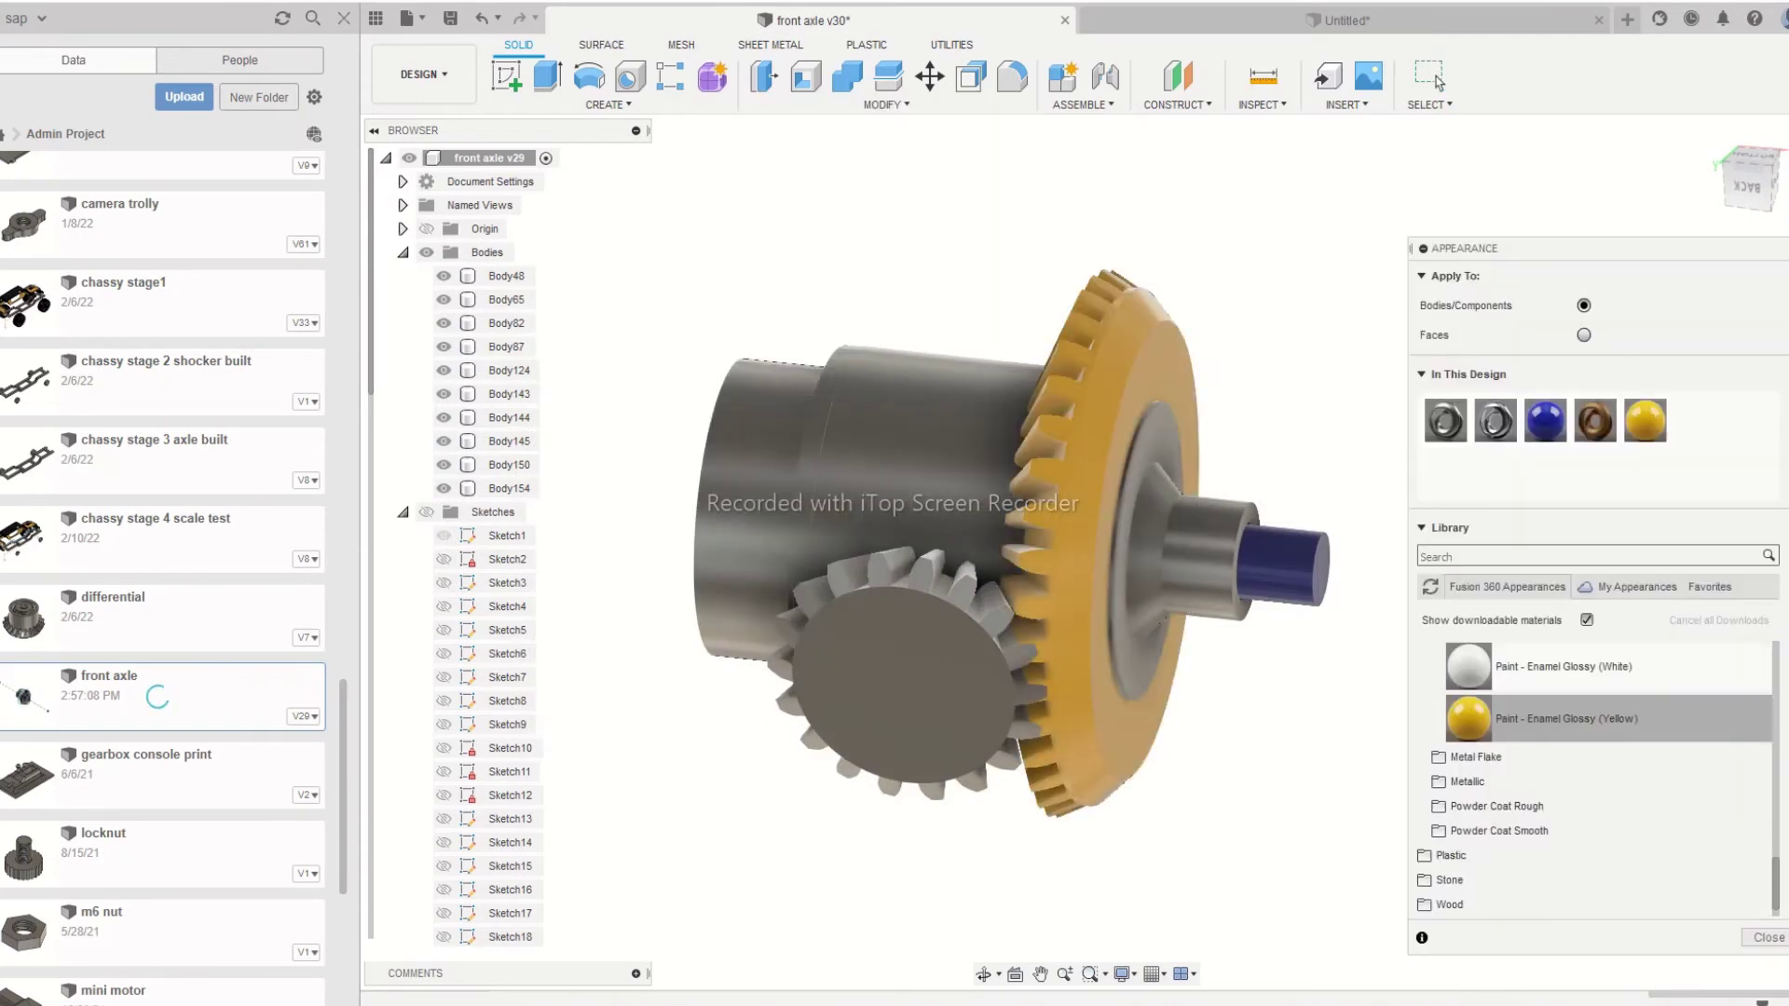
shift+middle_drag(1035, 559, 987, 531)
drag(1469, 719, 946, 648)
shift+middle_drag(978, 606, 745, 419)
Hide Body143 and apply the design's blue glossy appearance to the bevel gear on the axle shaft inside the differential
click(443, 394)
drag(1545, 421, 893, 410)
shift+middle_drag(895, 419, 1025, 448)
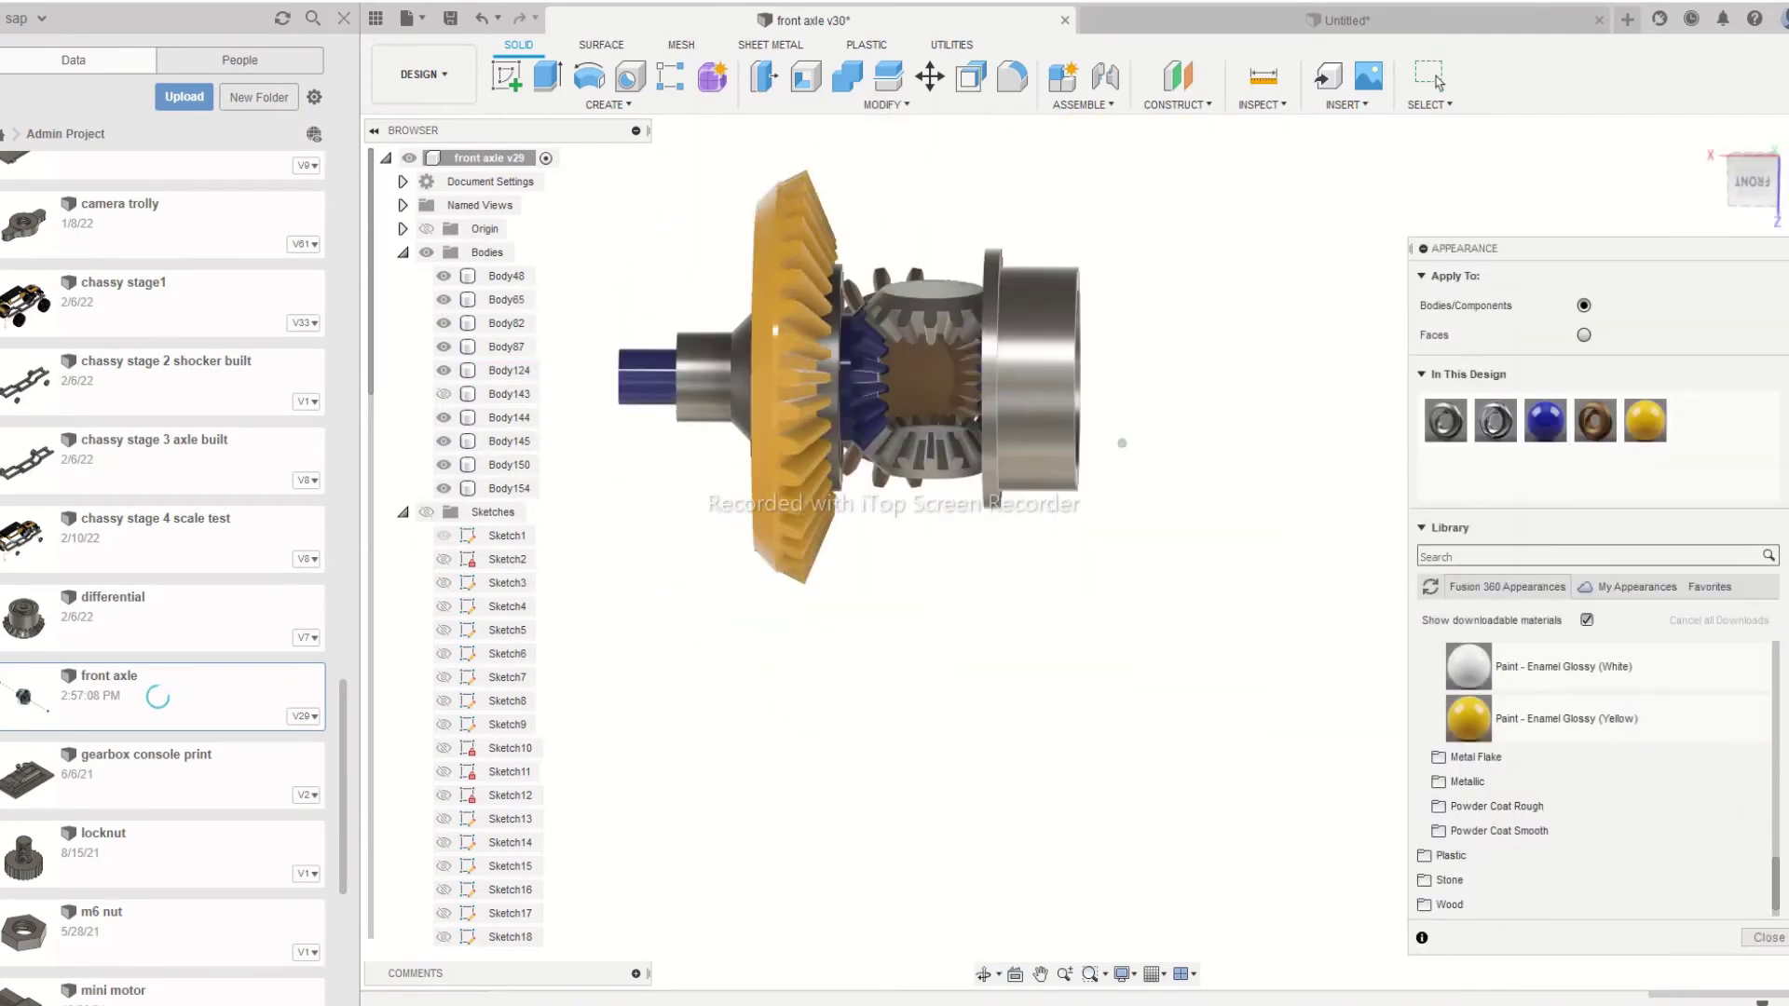
Apply a glossy green appearance to the spider bevel gears and Peek (Beige) to the flanged housing body
scroll(1584, 727, up, 4)
drag(1469, 821, 931, 484)
shift+middle_drag(932, 466, 895, 447)
scroll(1509, 850, down, 5)
drag(1454, 847, 1025, 485)
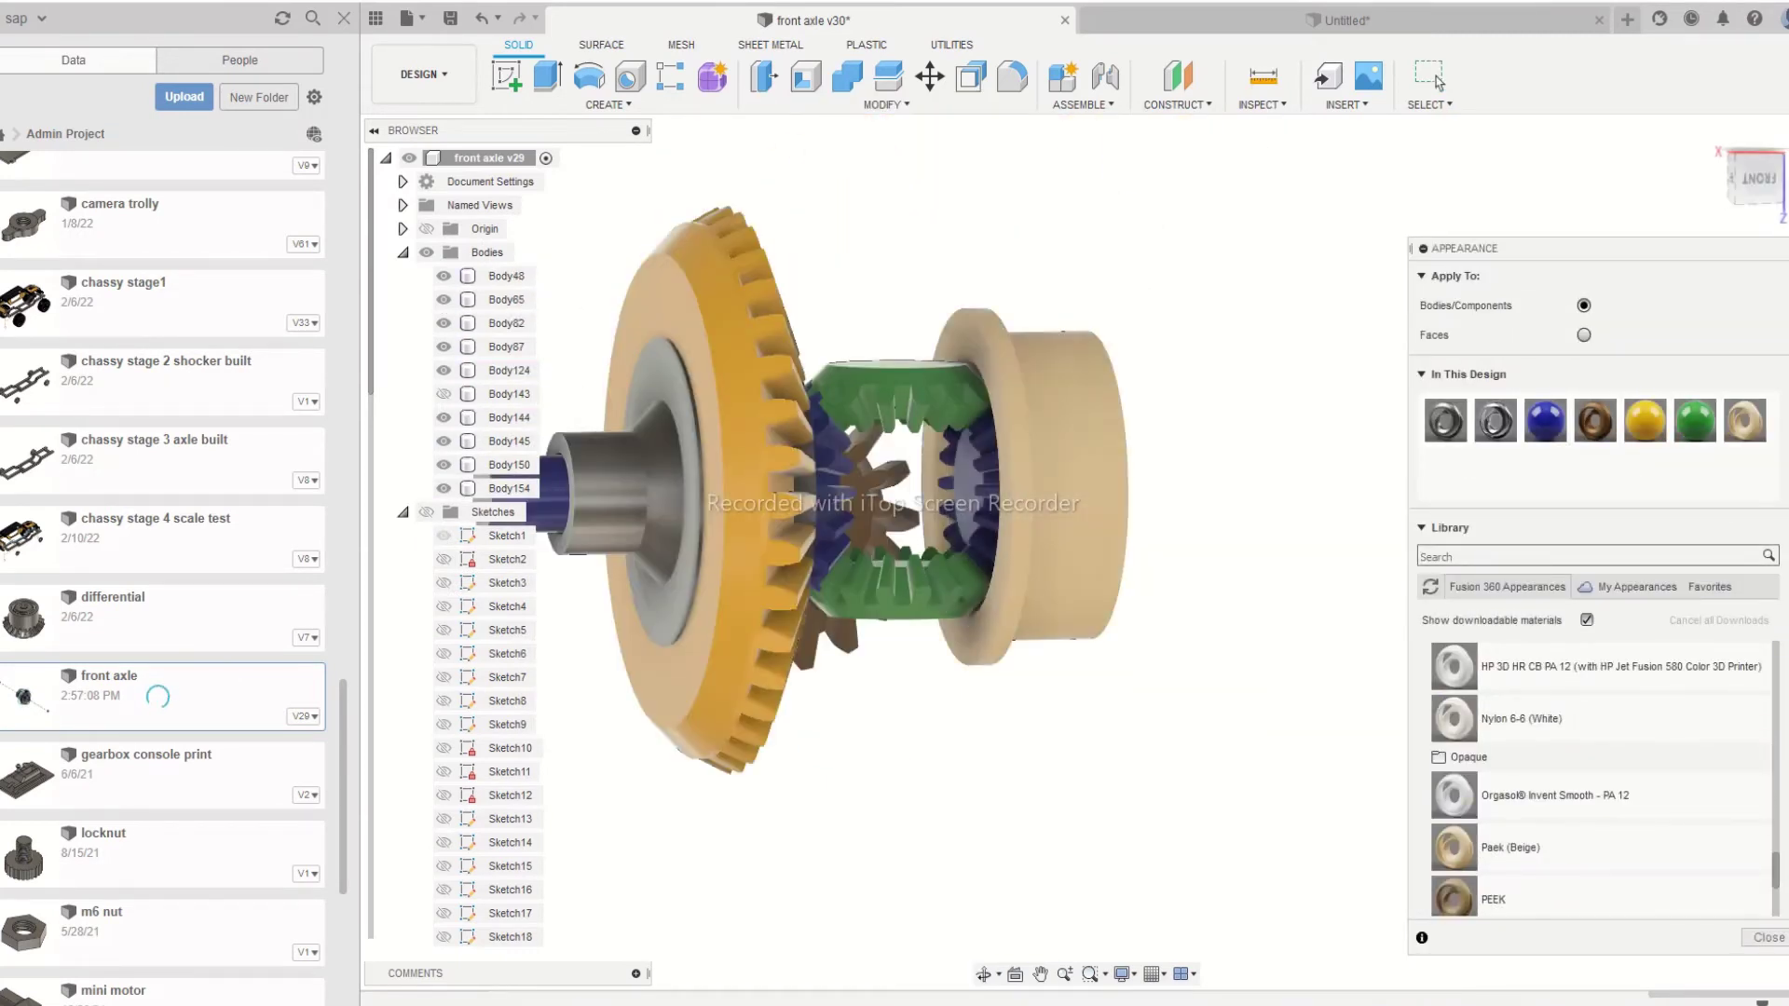
shift+middle_drag(1025, 484, 932, 465)
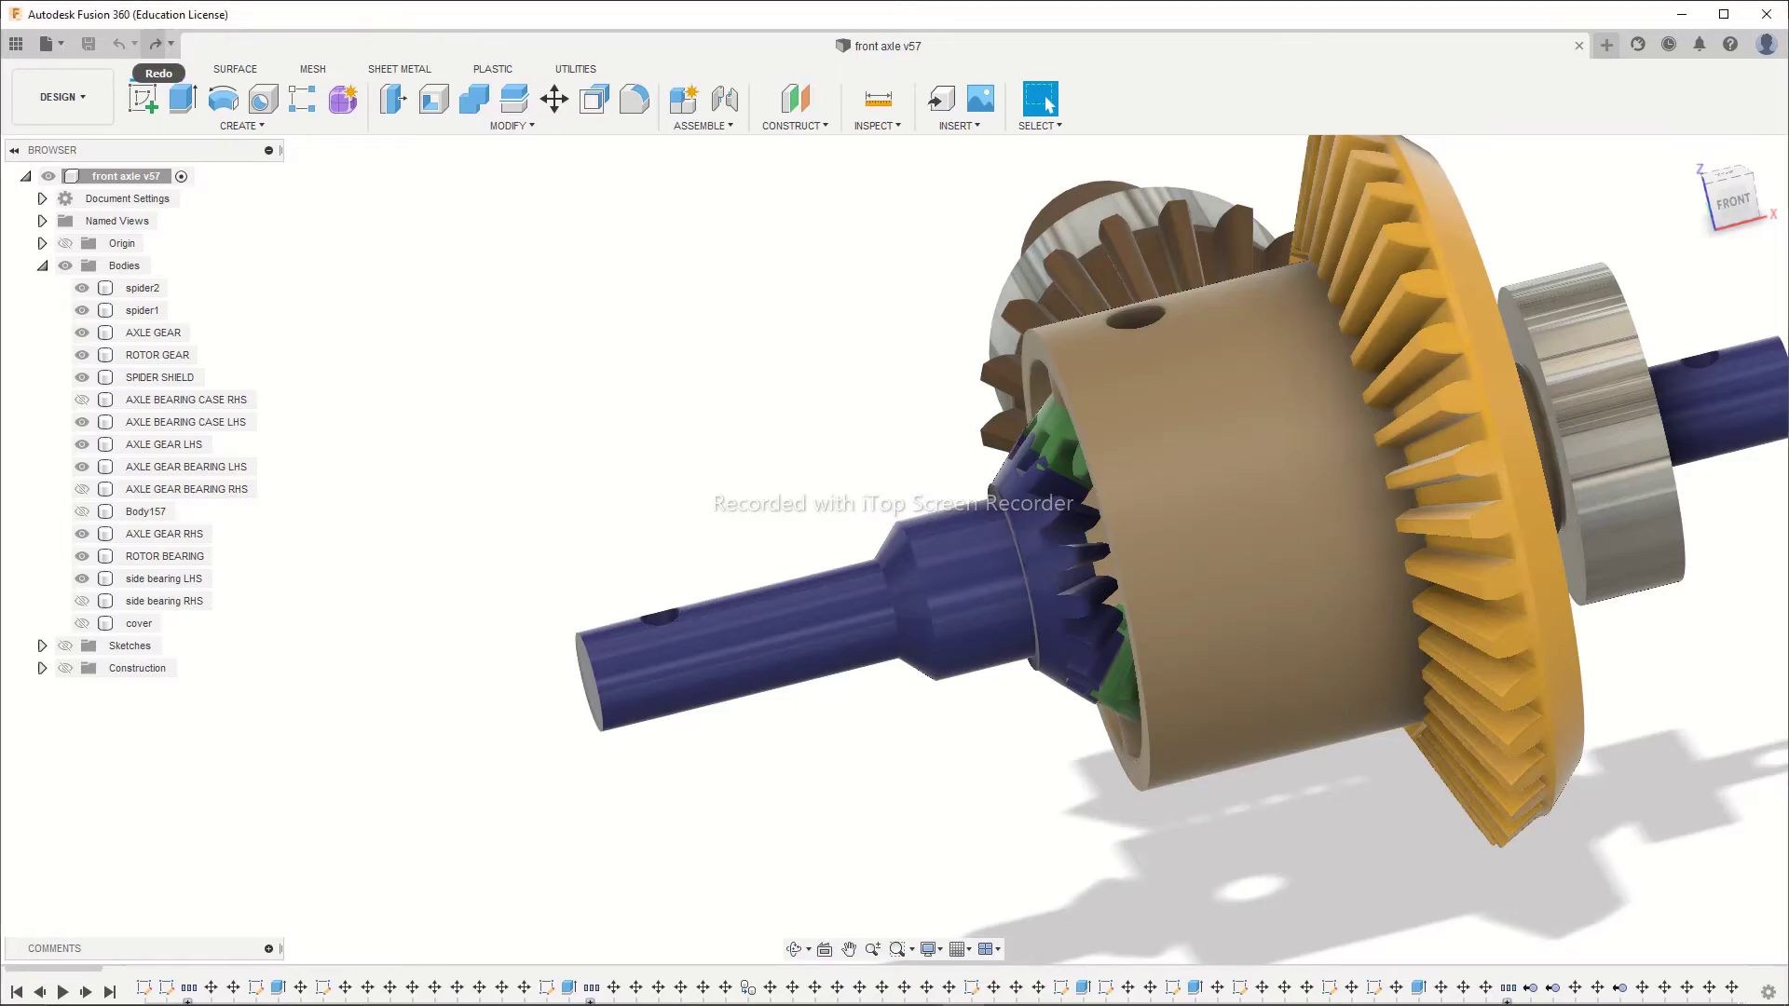
Redo the visibility changes that show AXLE GEAR BEARING RHS and Body157 on the axle shaft
click(155, 44)
click(82, 511)
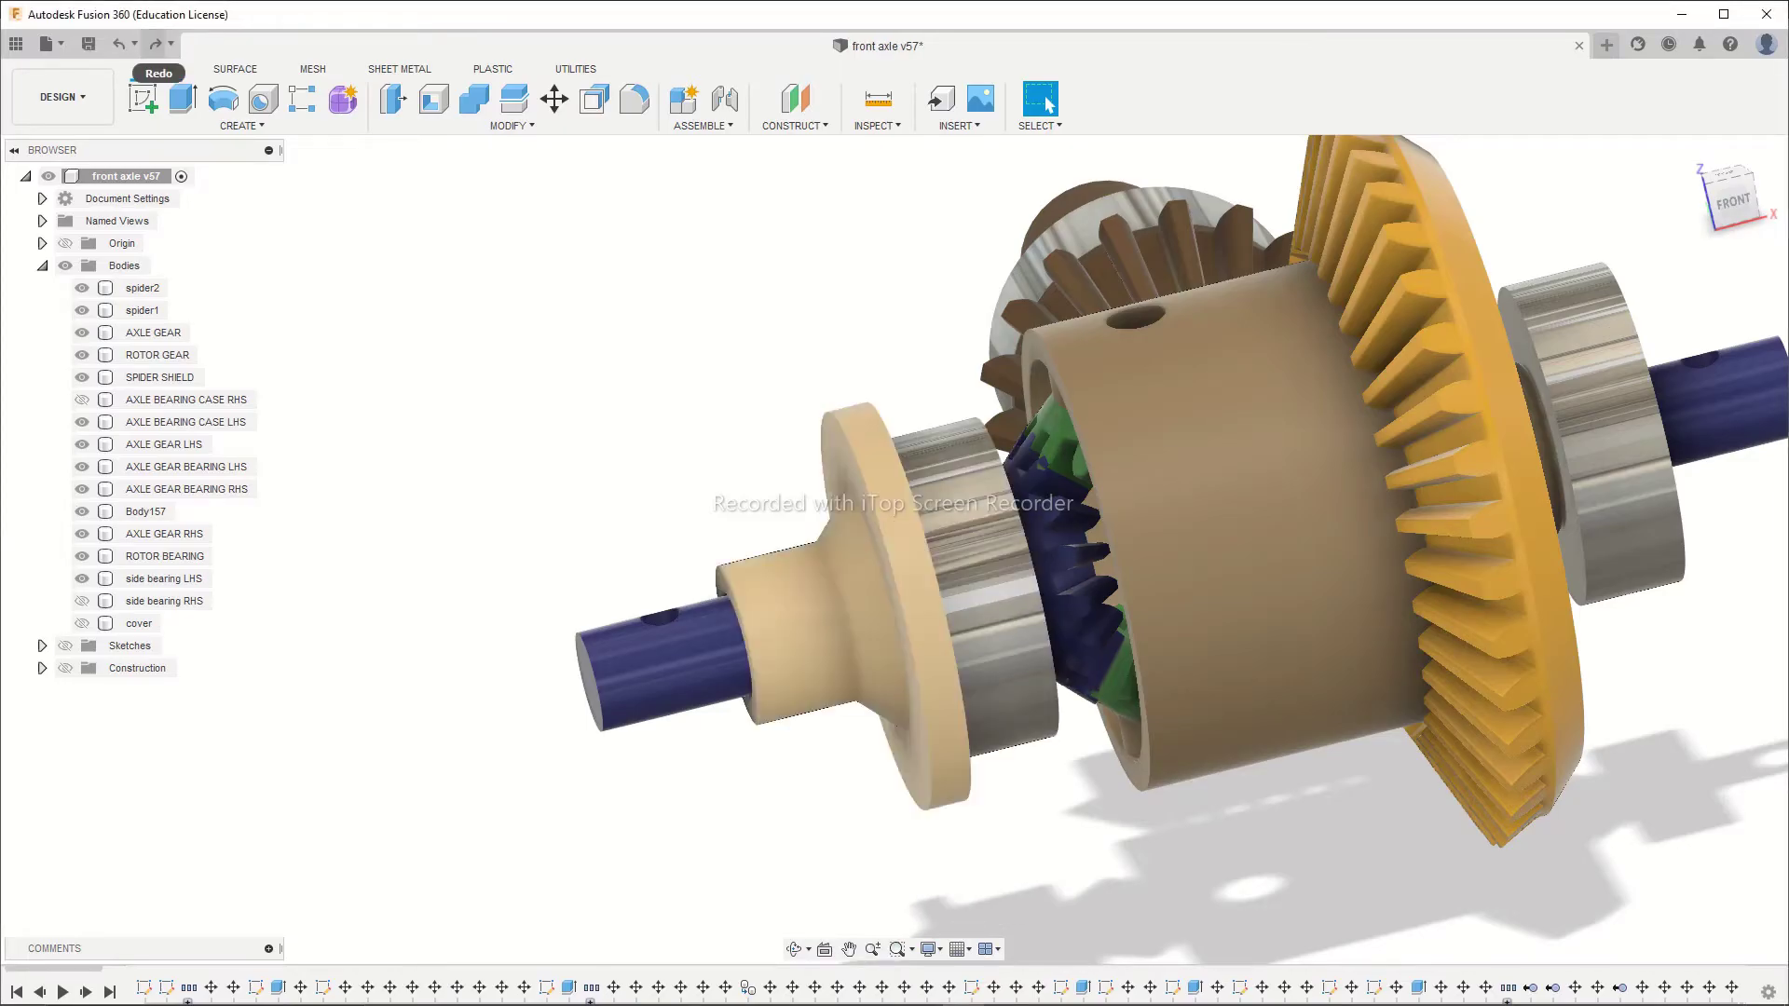
click(155, 44)
shift+middle_drag(895, 559, 577, 541)
middle_drag(913, 810, 1172, 736)
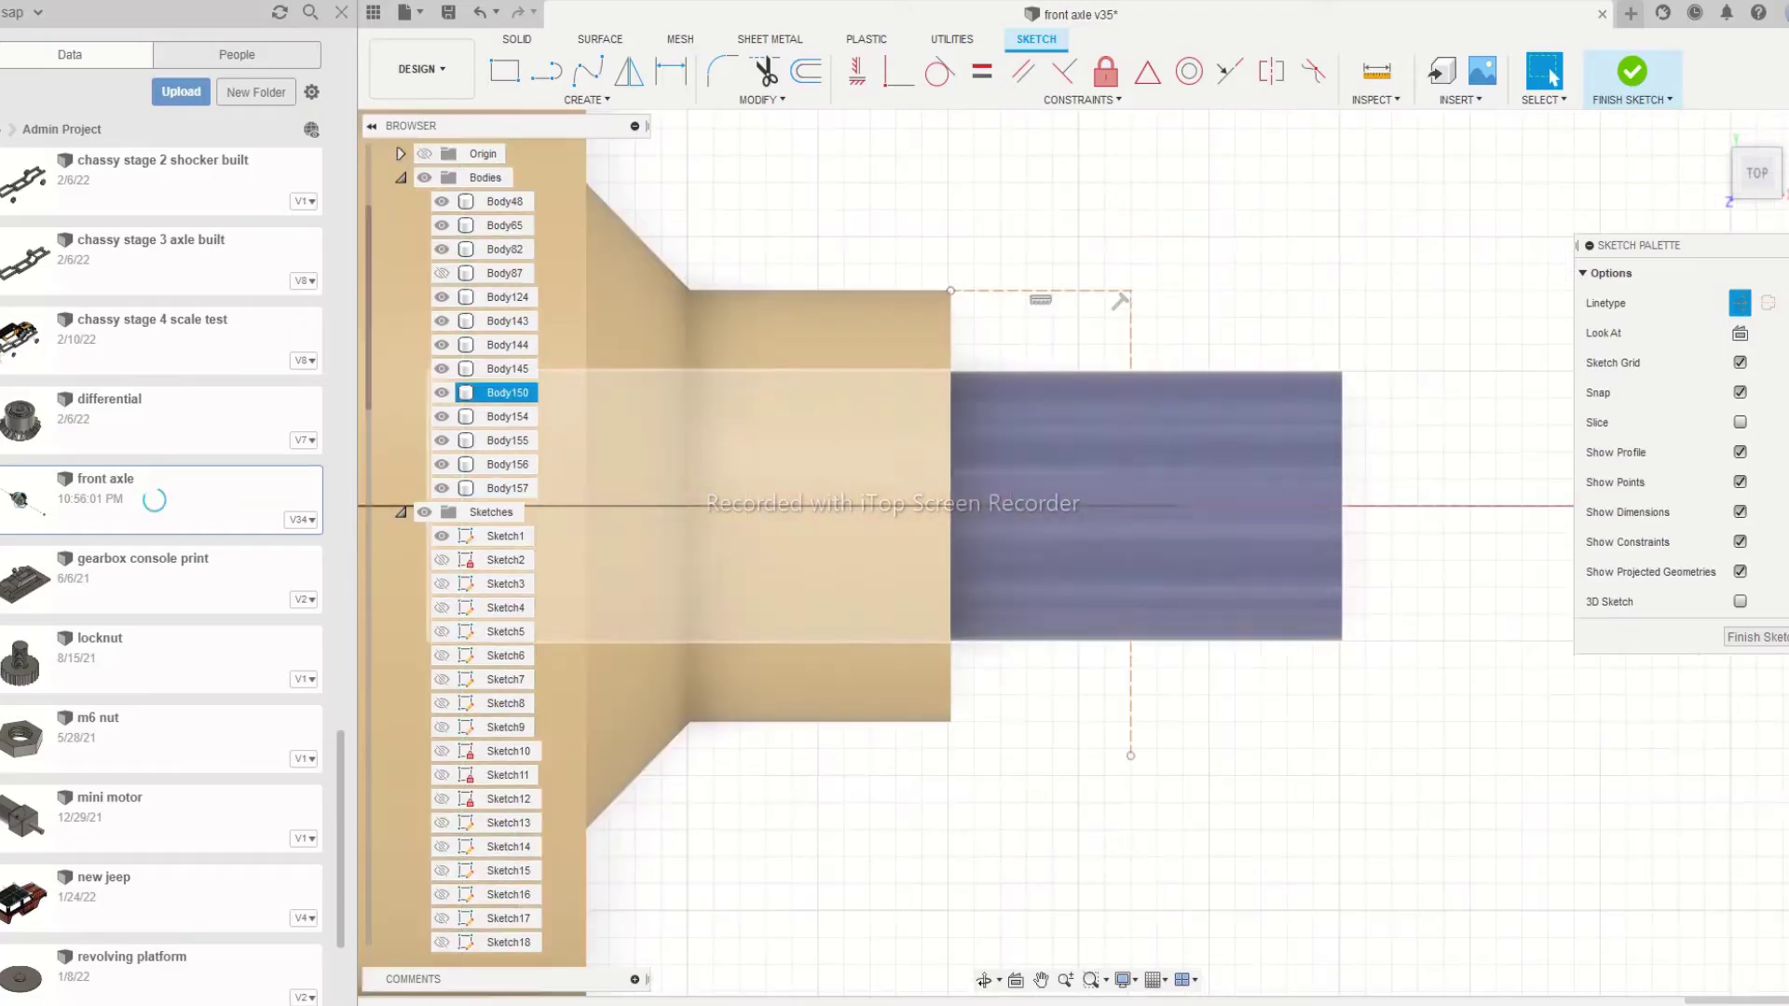
Sketch a small pin-hole circle on the centreline of each protruding axle shaft and finish the sketch
click(1130, 506)
key(Return)
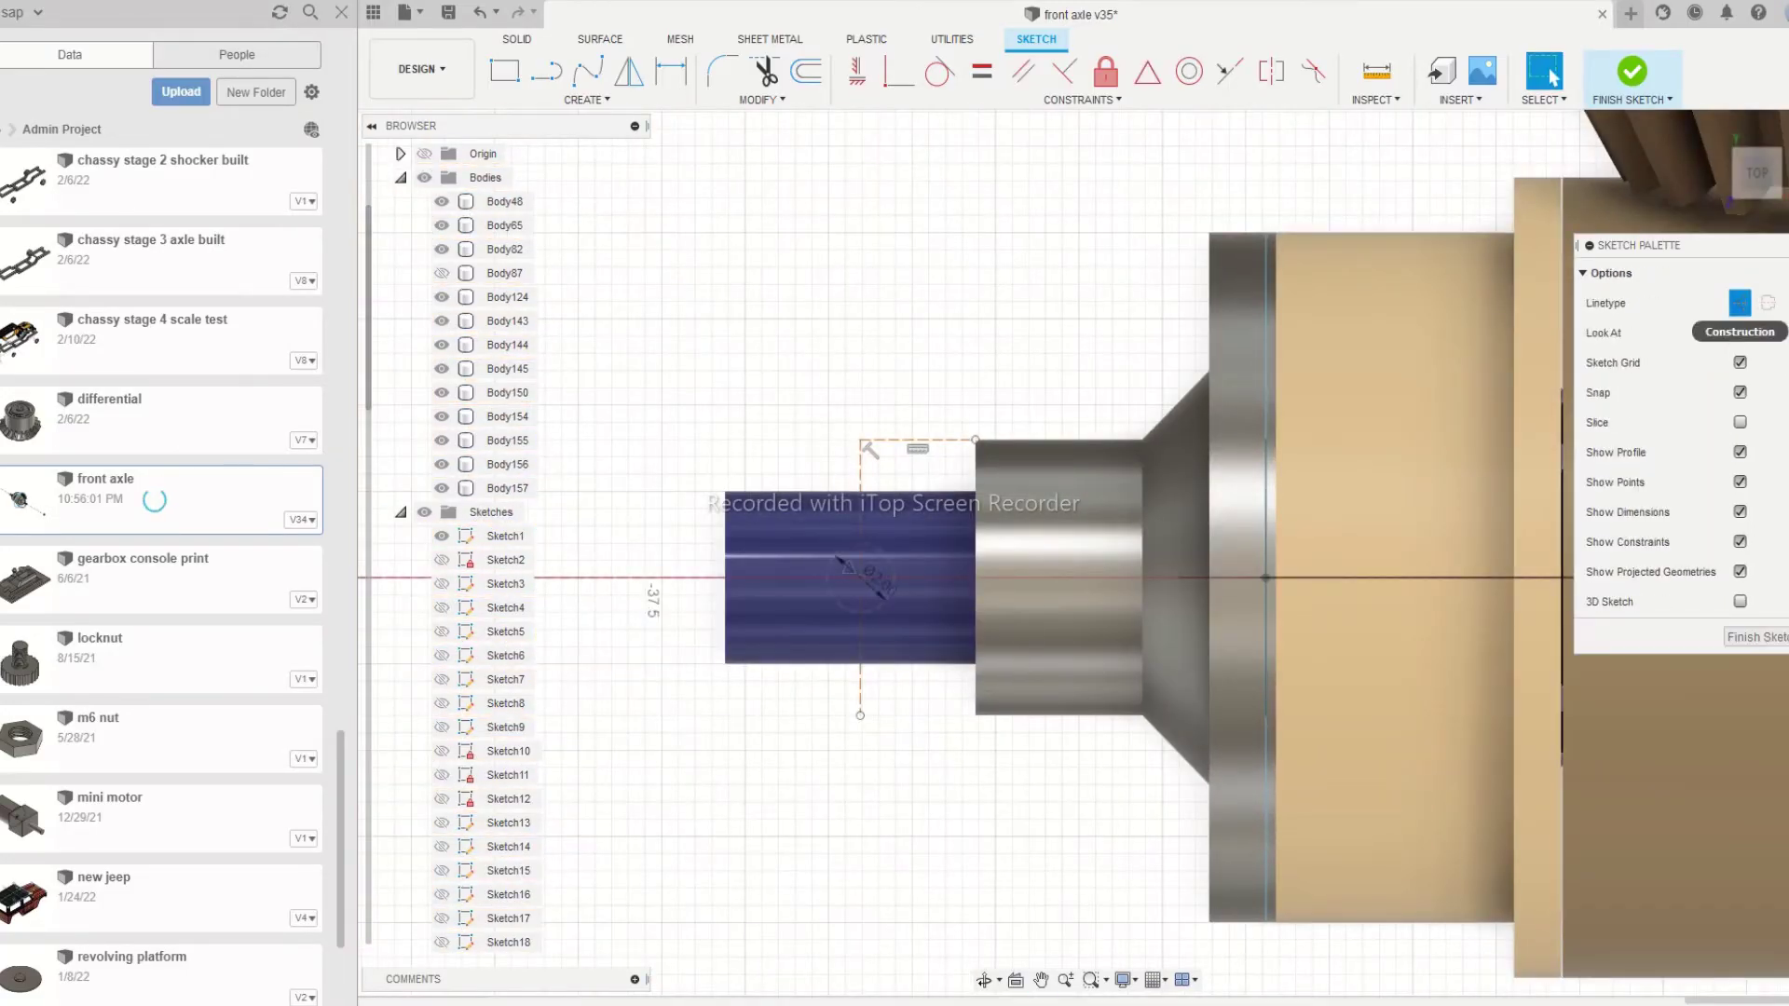
click(891, 585)
click(1740, 363)
scroll(1165, 671, down, 1)
middle_drag(1305, 689, 969, 671)
click(1756, 638)
Cut both pin-hole circles through the axle shafts with a symmetric 11 mm extrusion
scroll(1089, 850, down, 2)
scroll(1730, 669, up, 1)
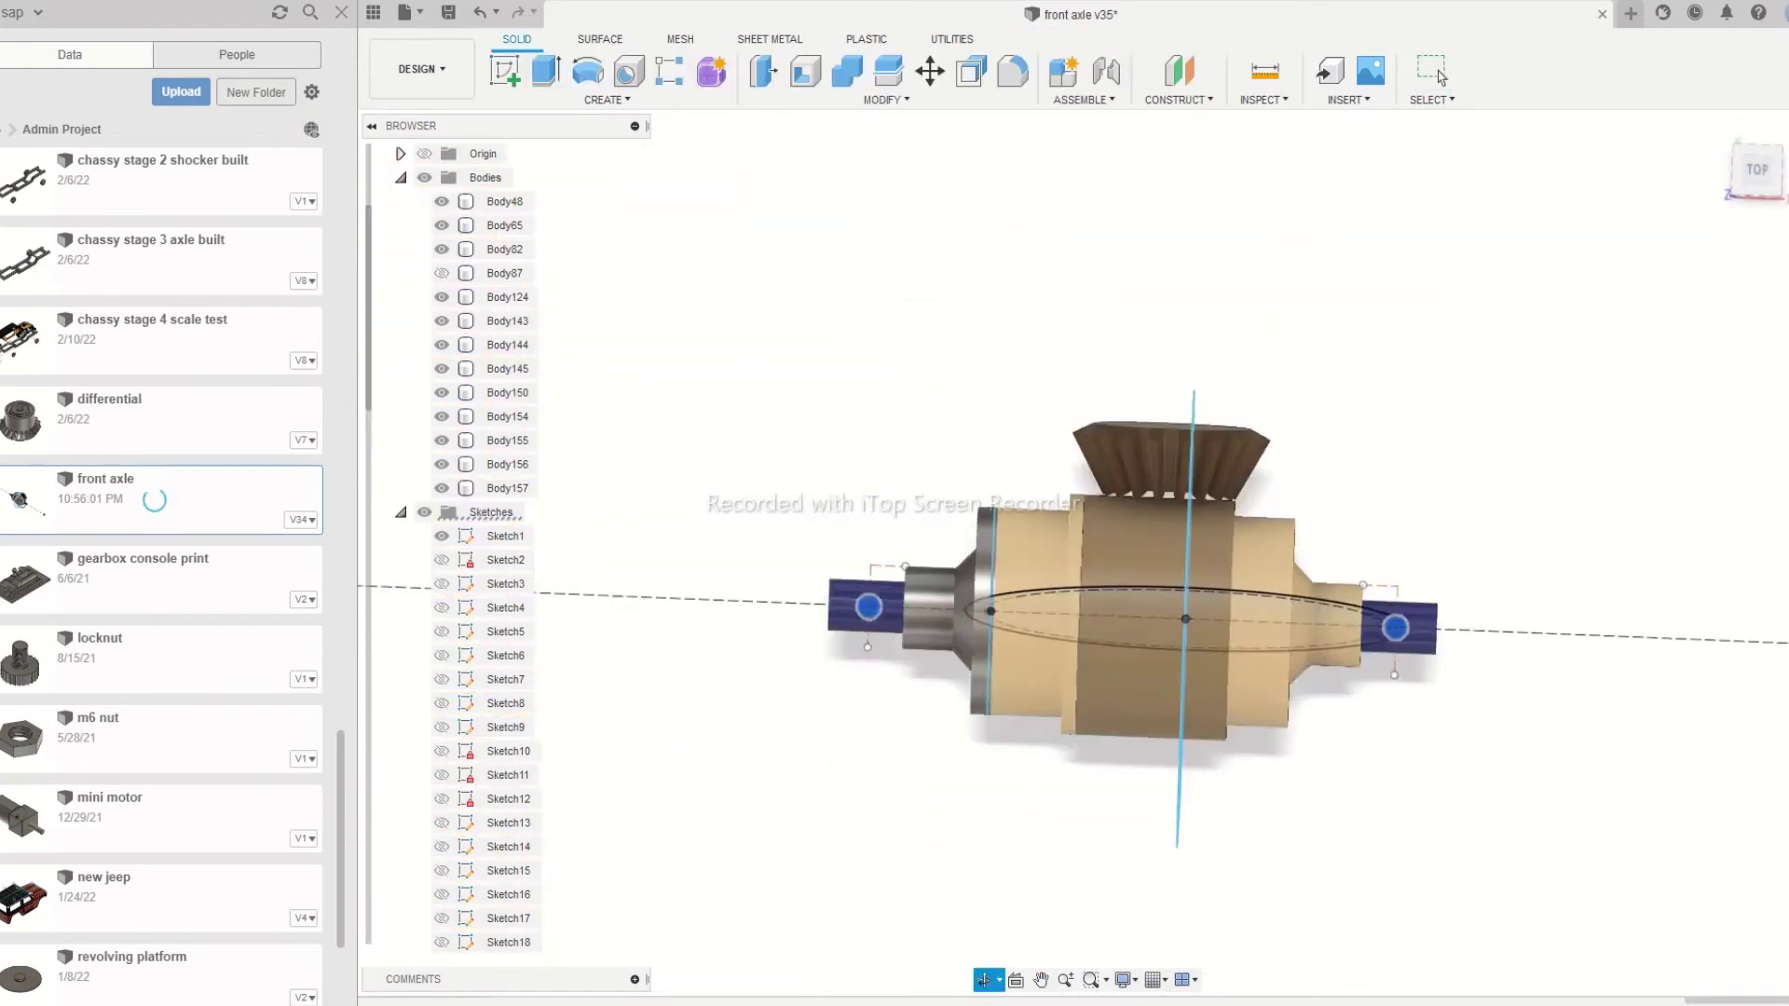
key(e)
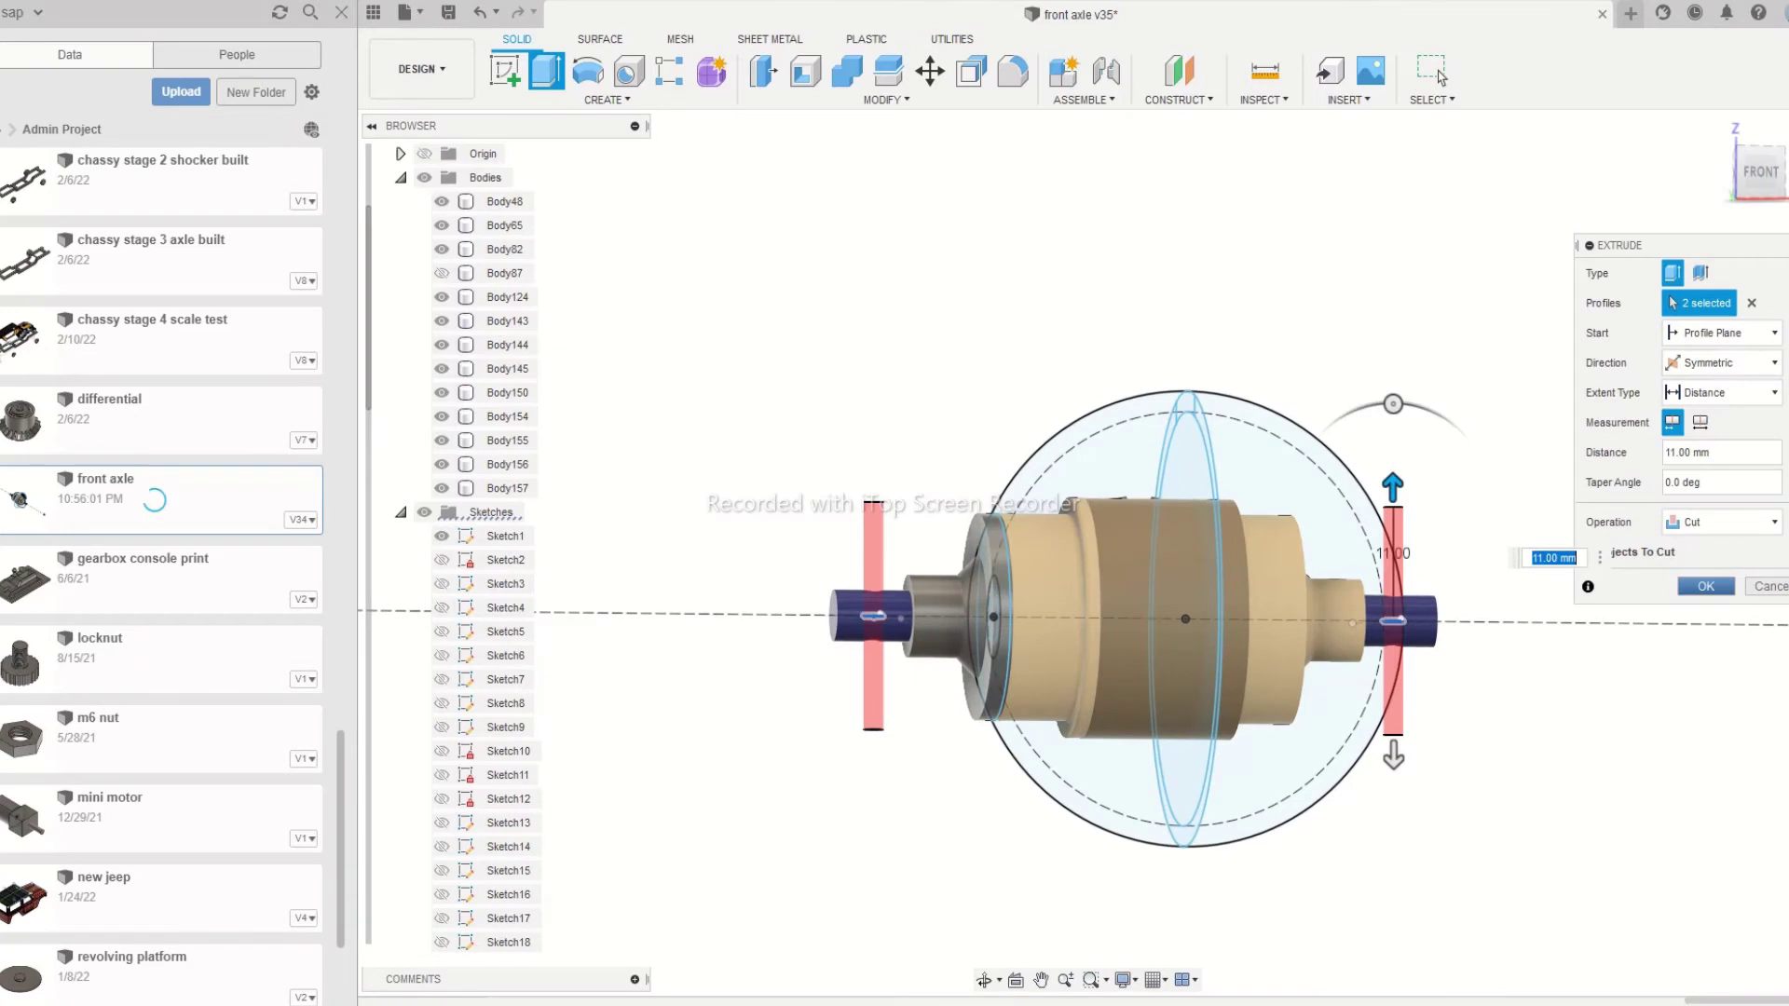
key(Return)
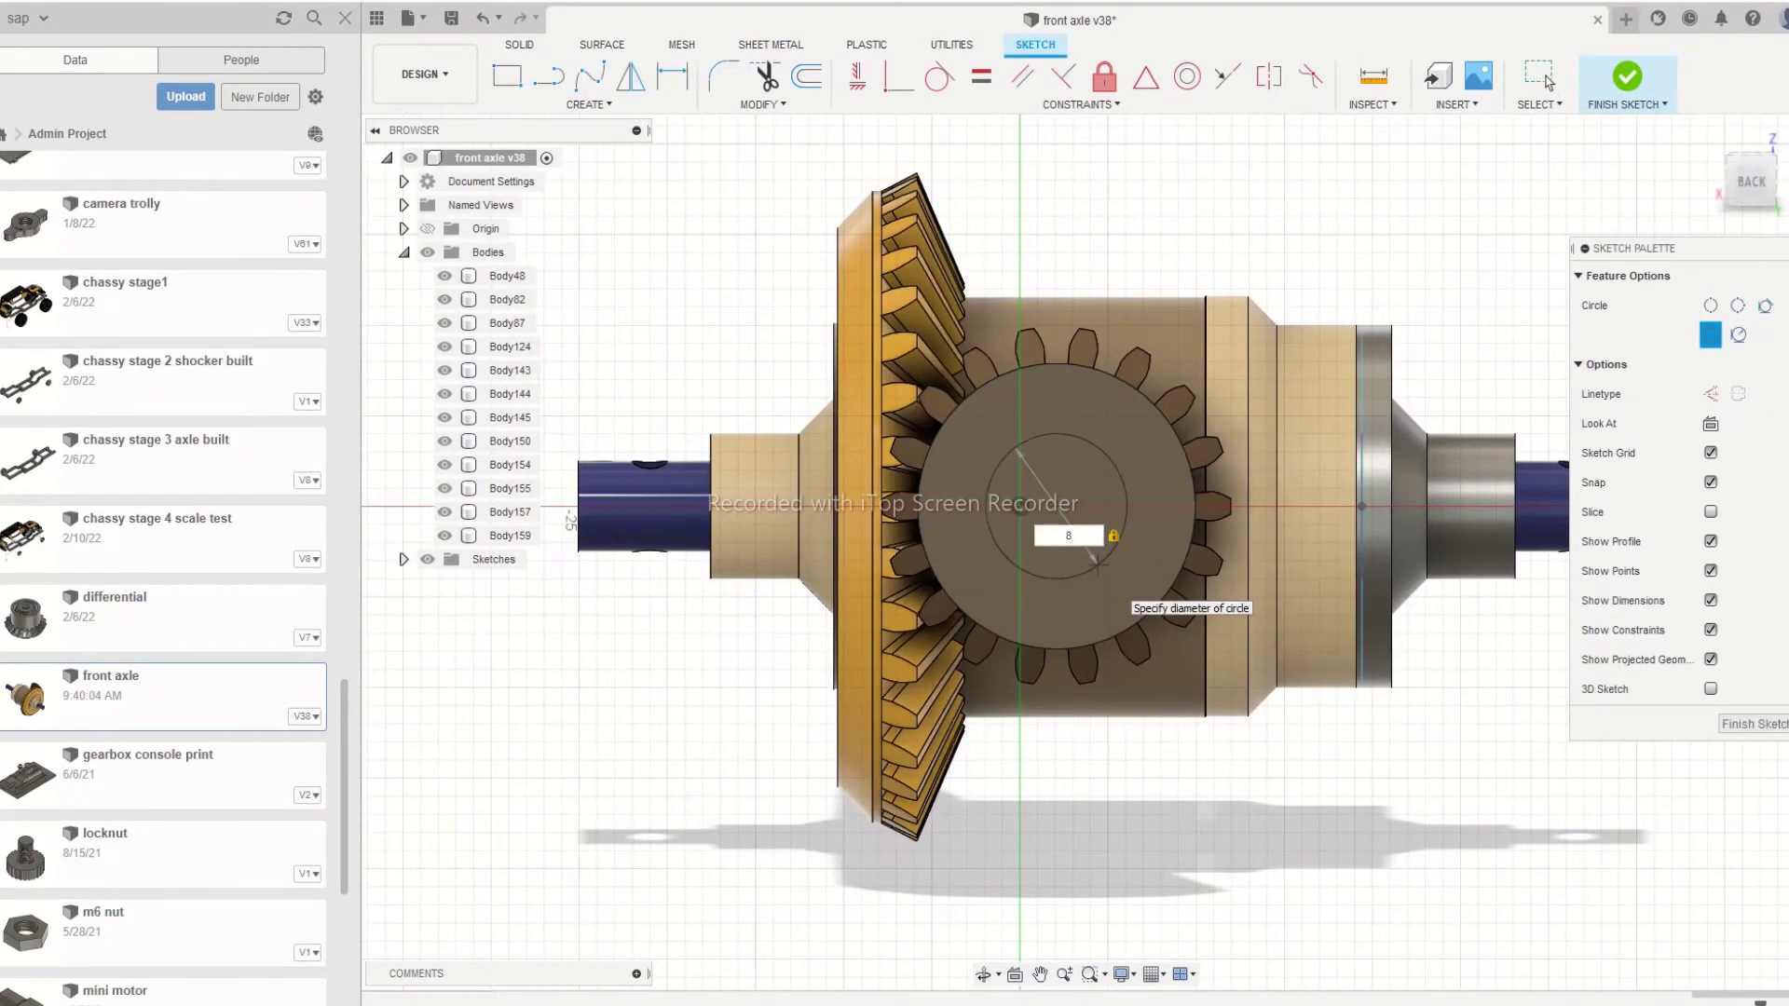
Draw an 8 mm diameter circle centred on the pinion gear's disc face and extrude it 17 mm as a joined shaft
key(Return)
key(Escape)
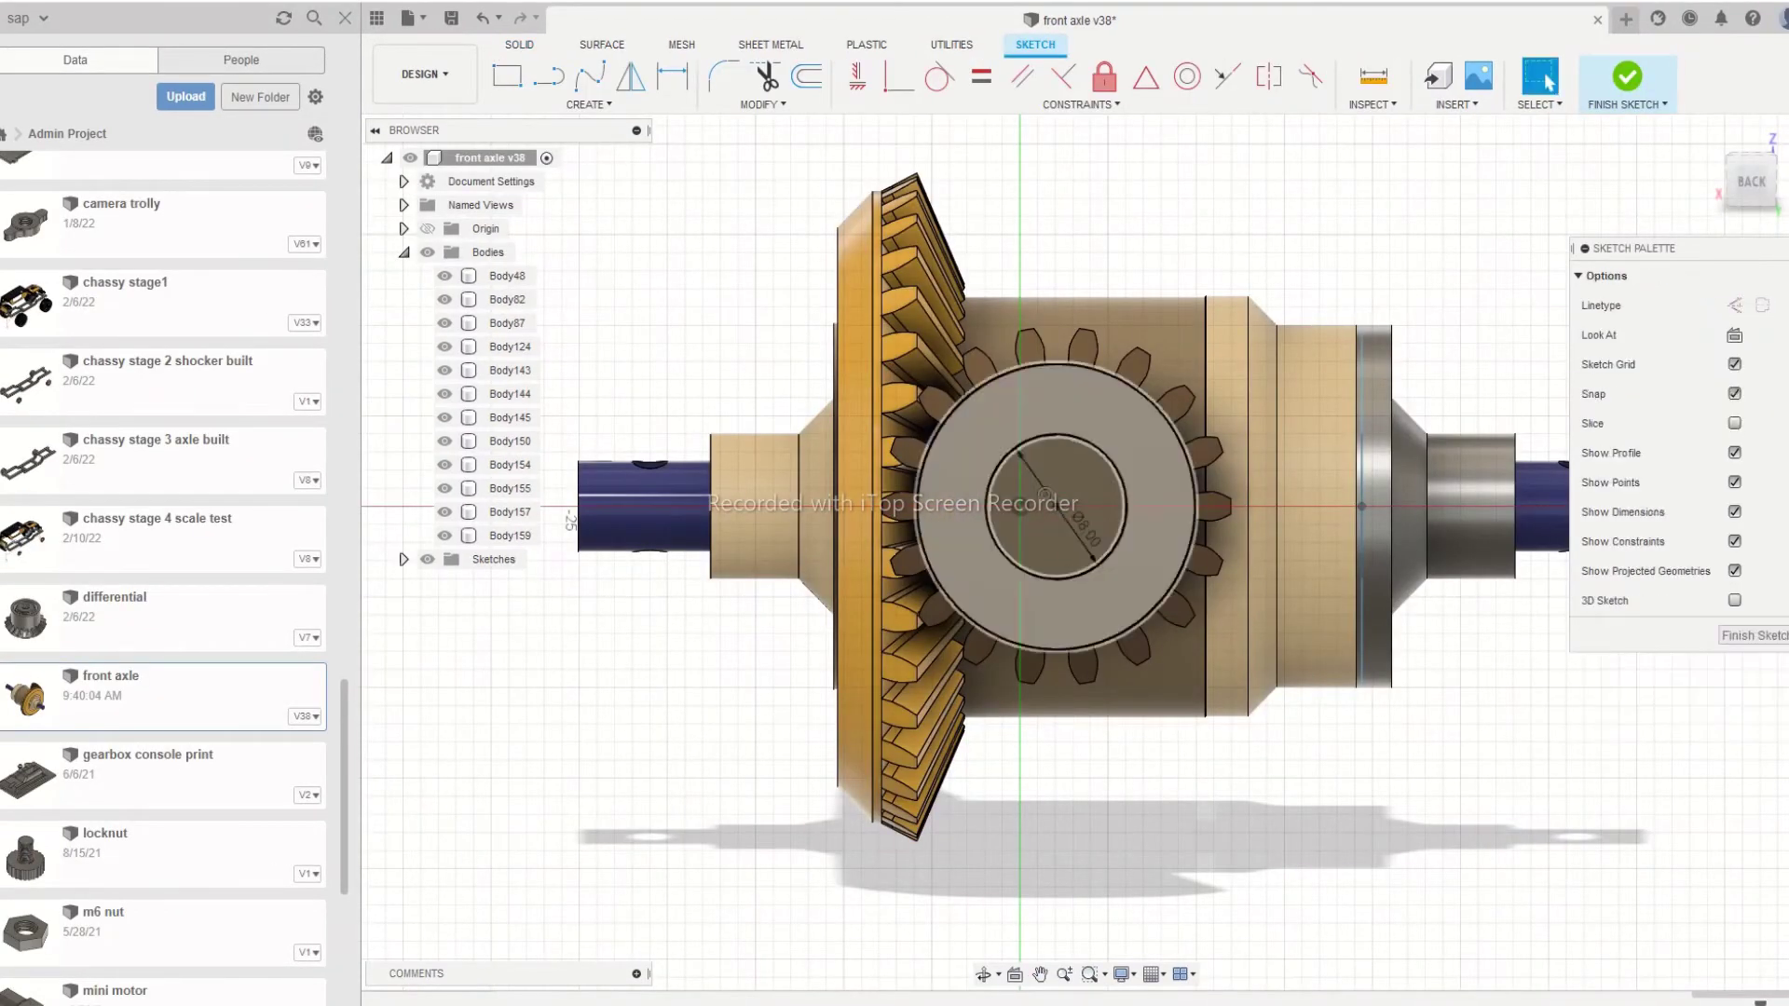
key(e)
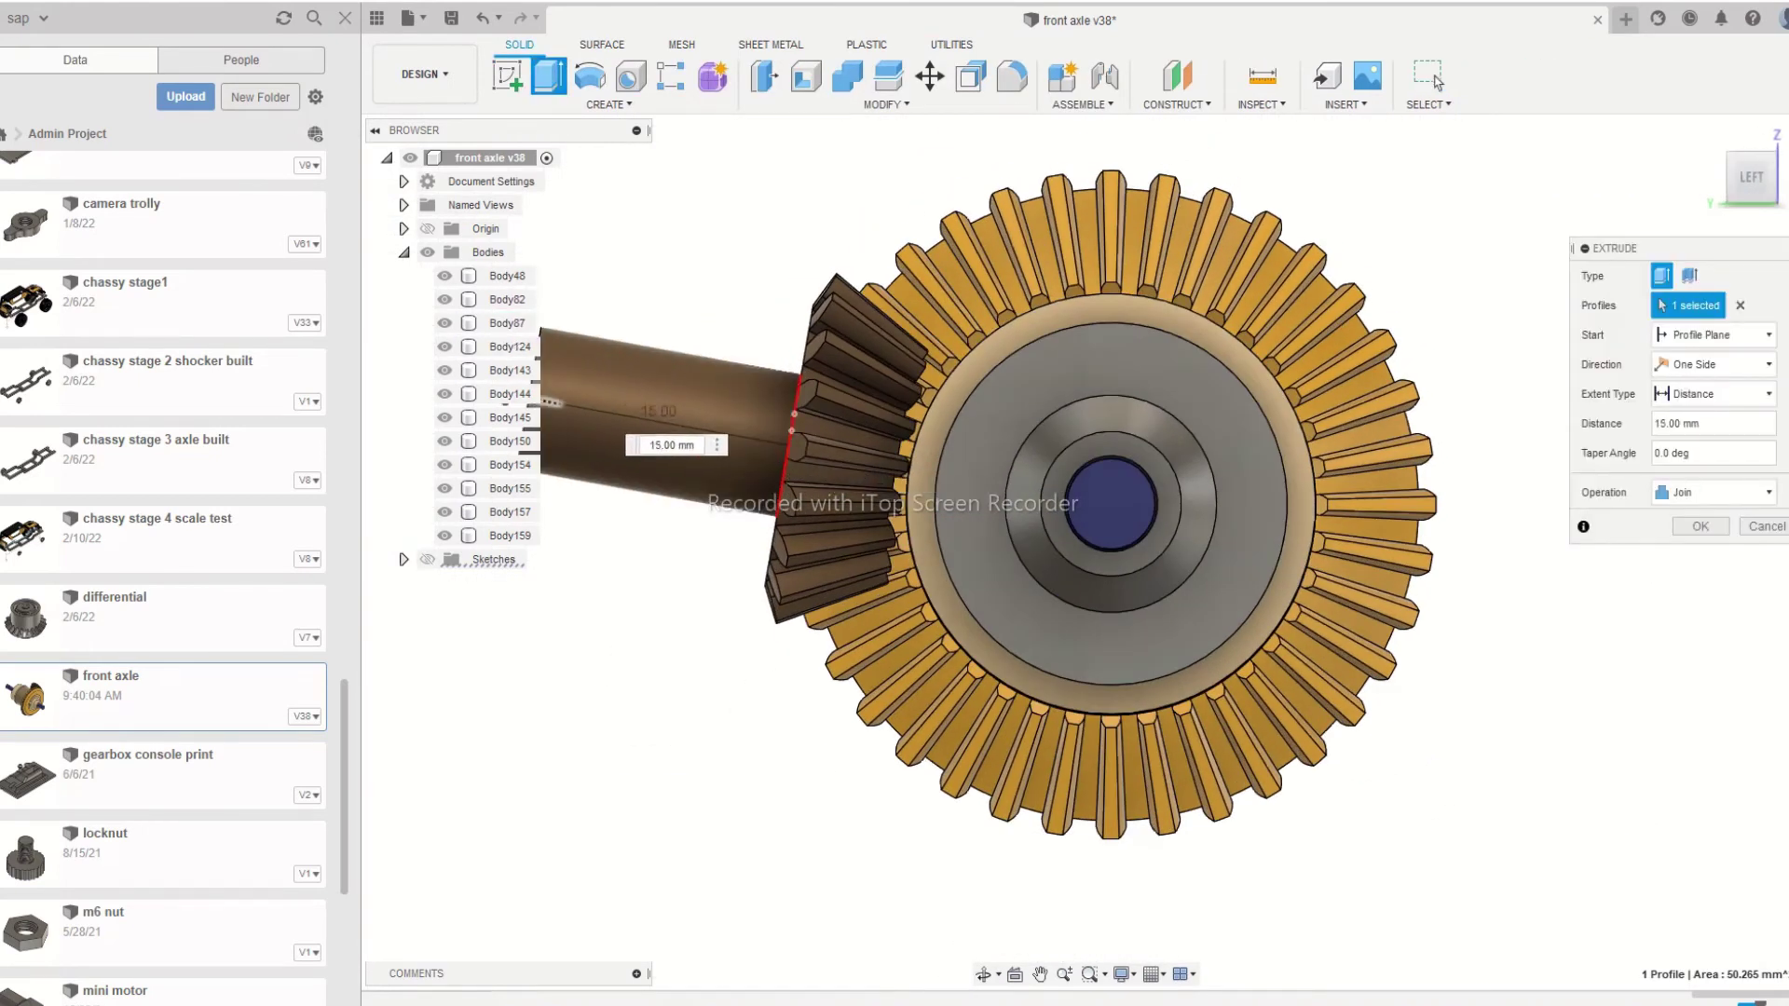
drag(491, 384, 475, 388)
middle_drag(474, 388, 671, 373)
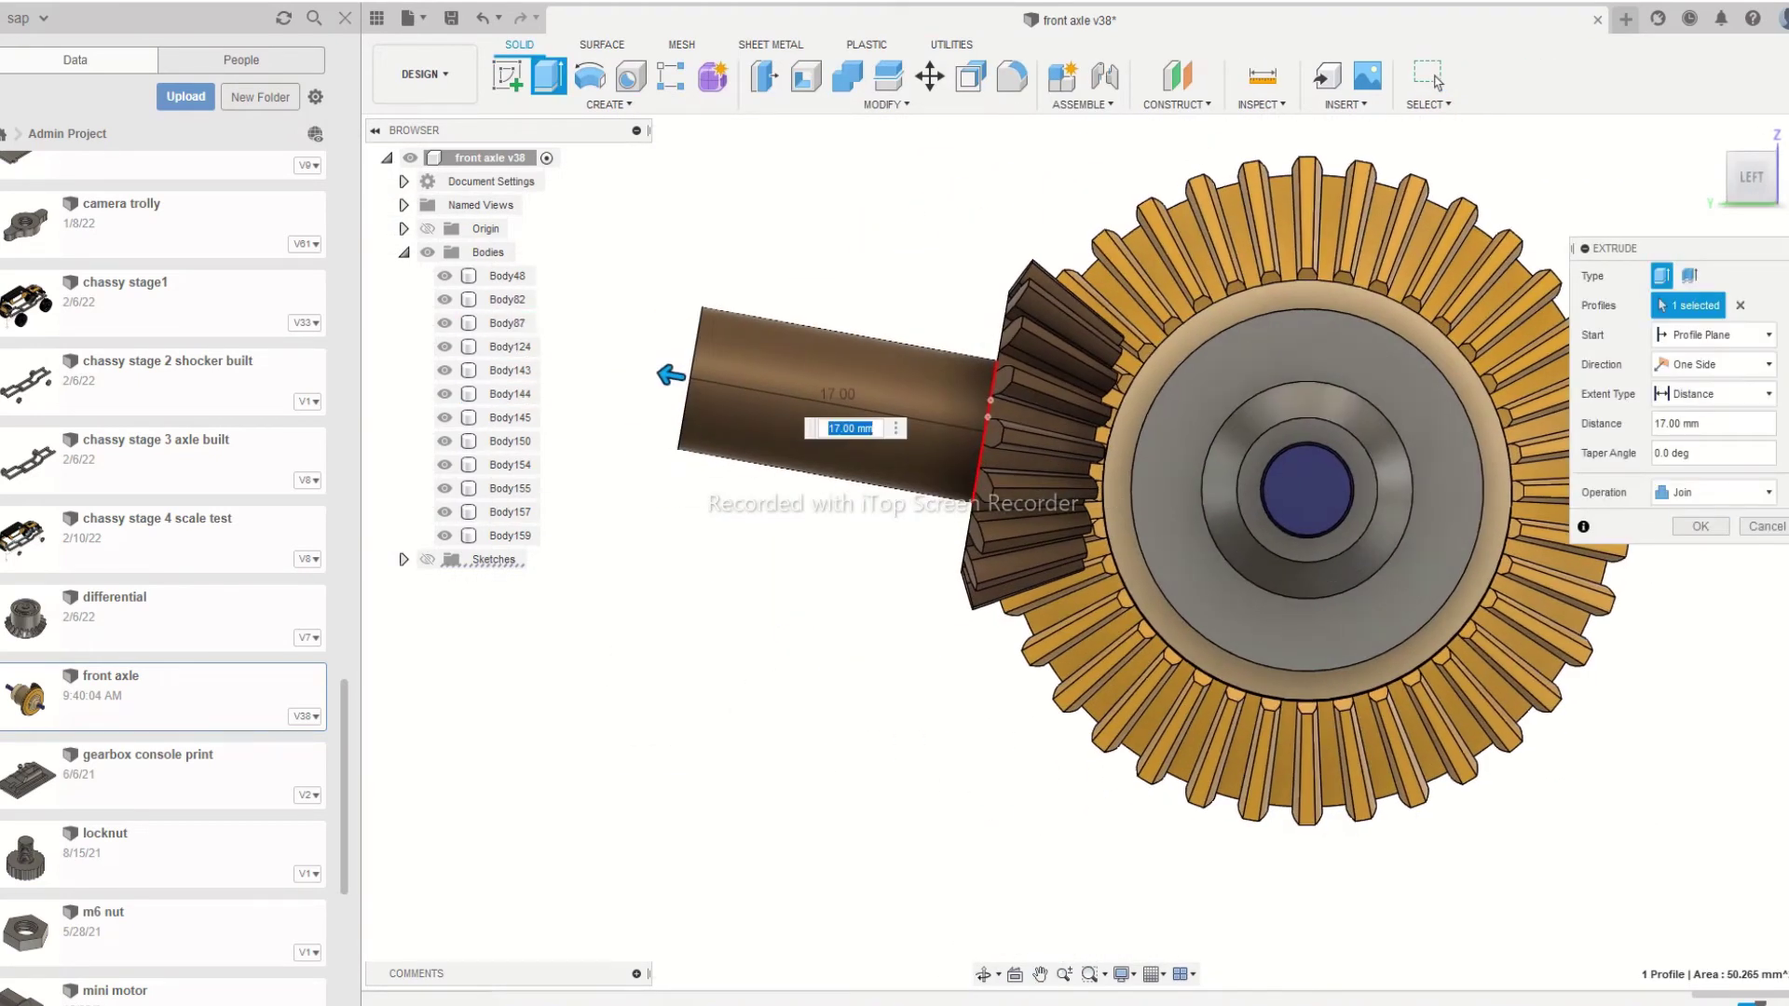
key(Return)
shift+middle_drag(1211, 438, 1463, 578)
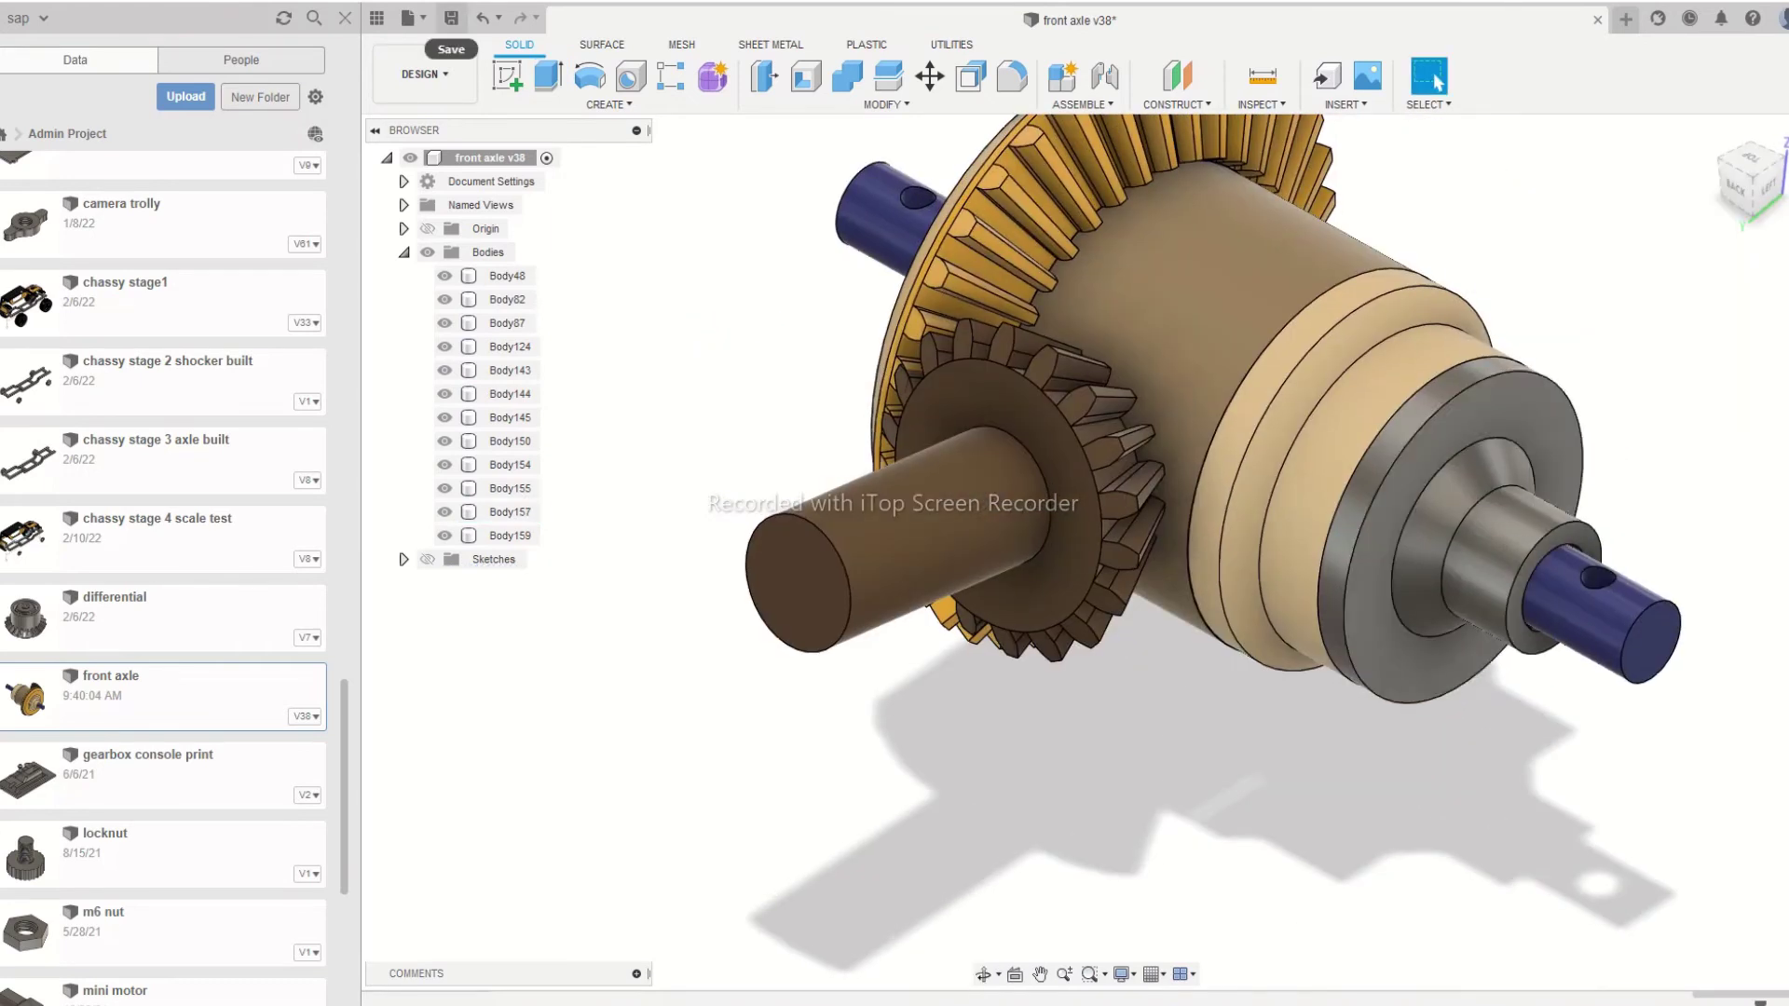
Save the design and extrude the pinion's ring-shaped face around the shaft as a new body
click(451, 18)
key(Return)
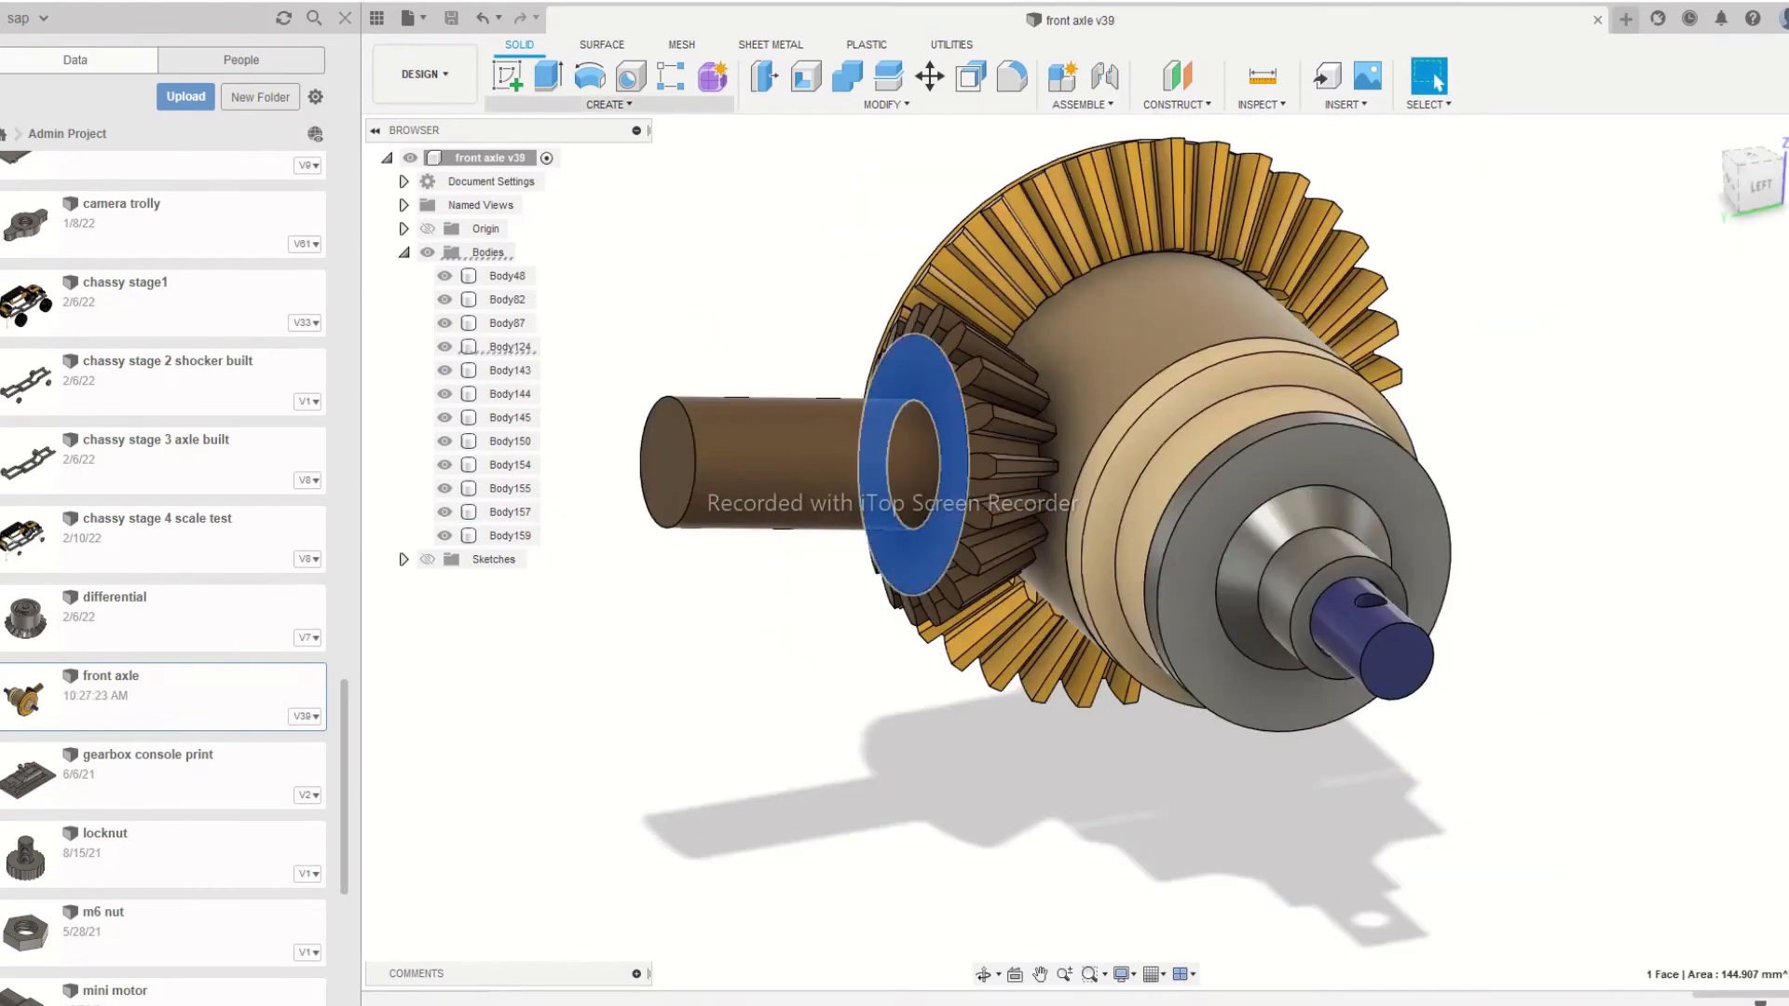
key(e)
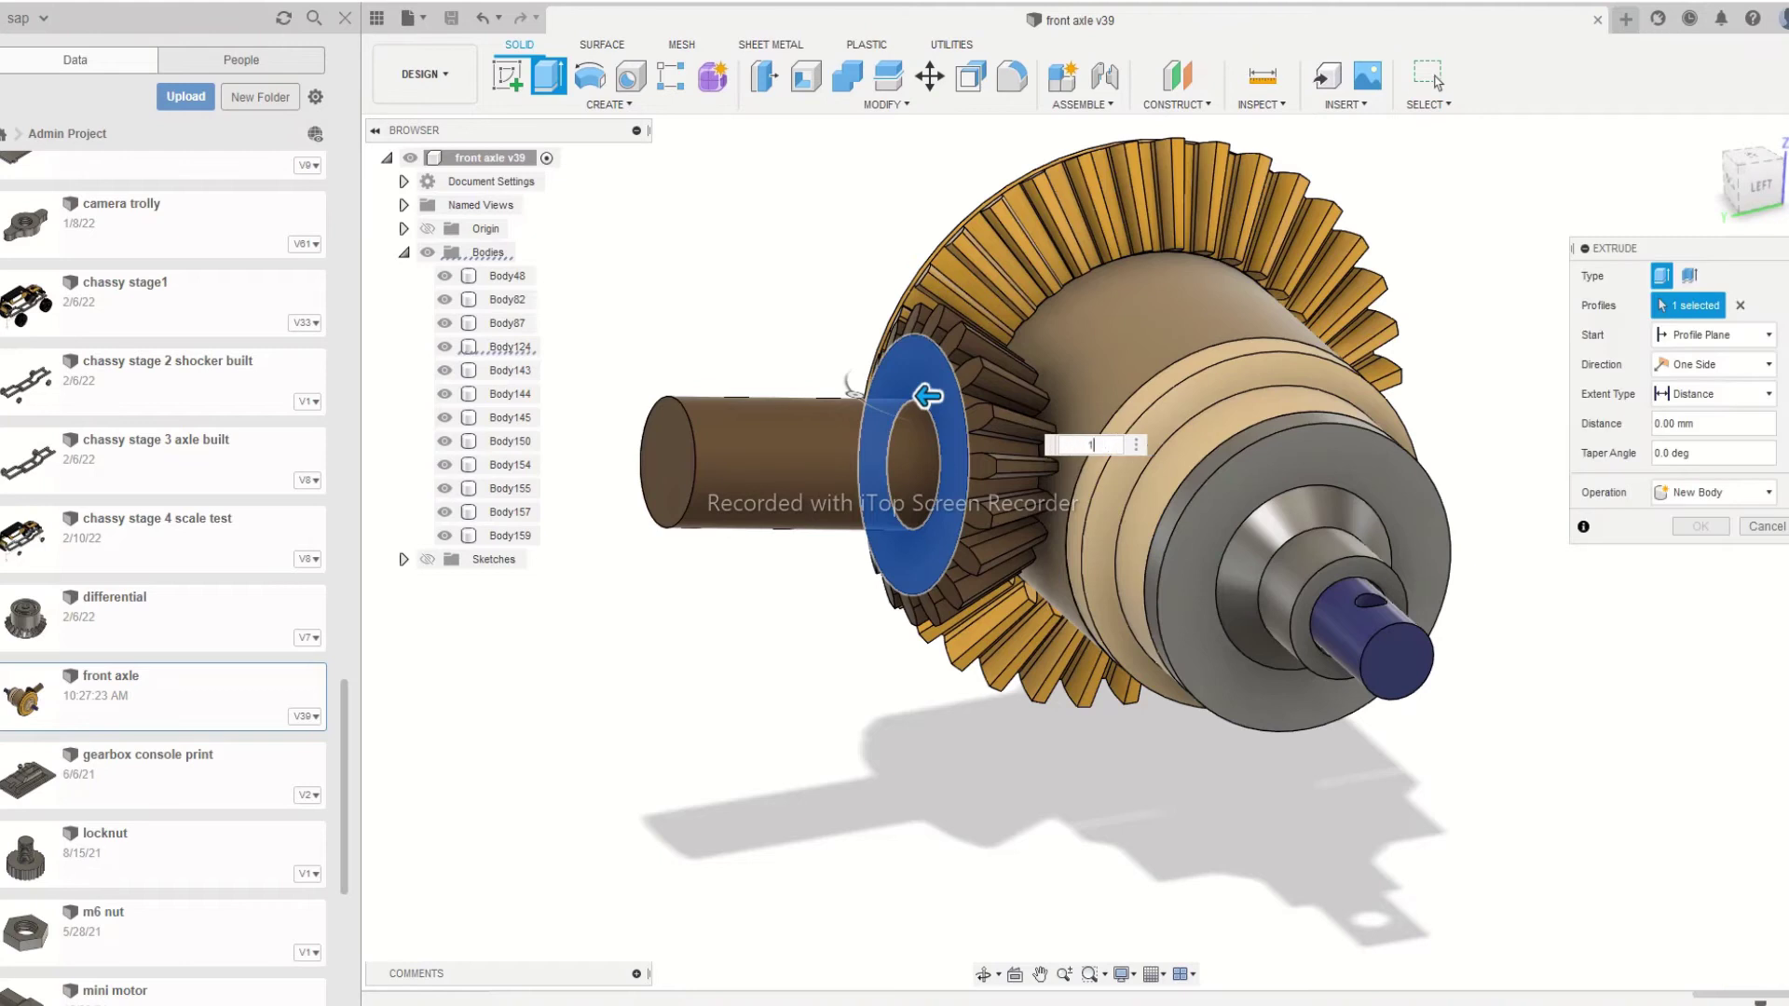
key(Return)
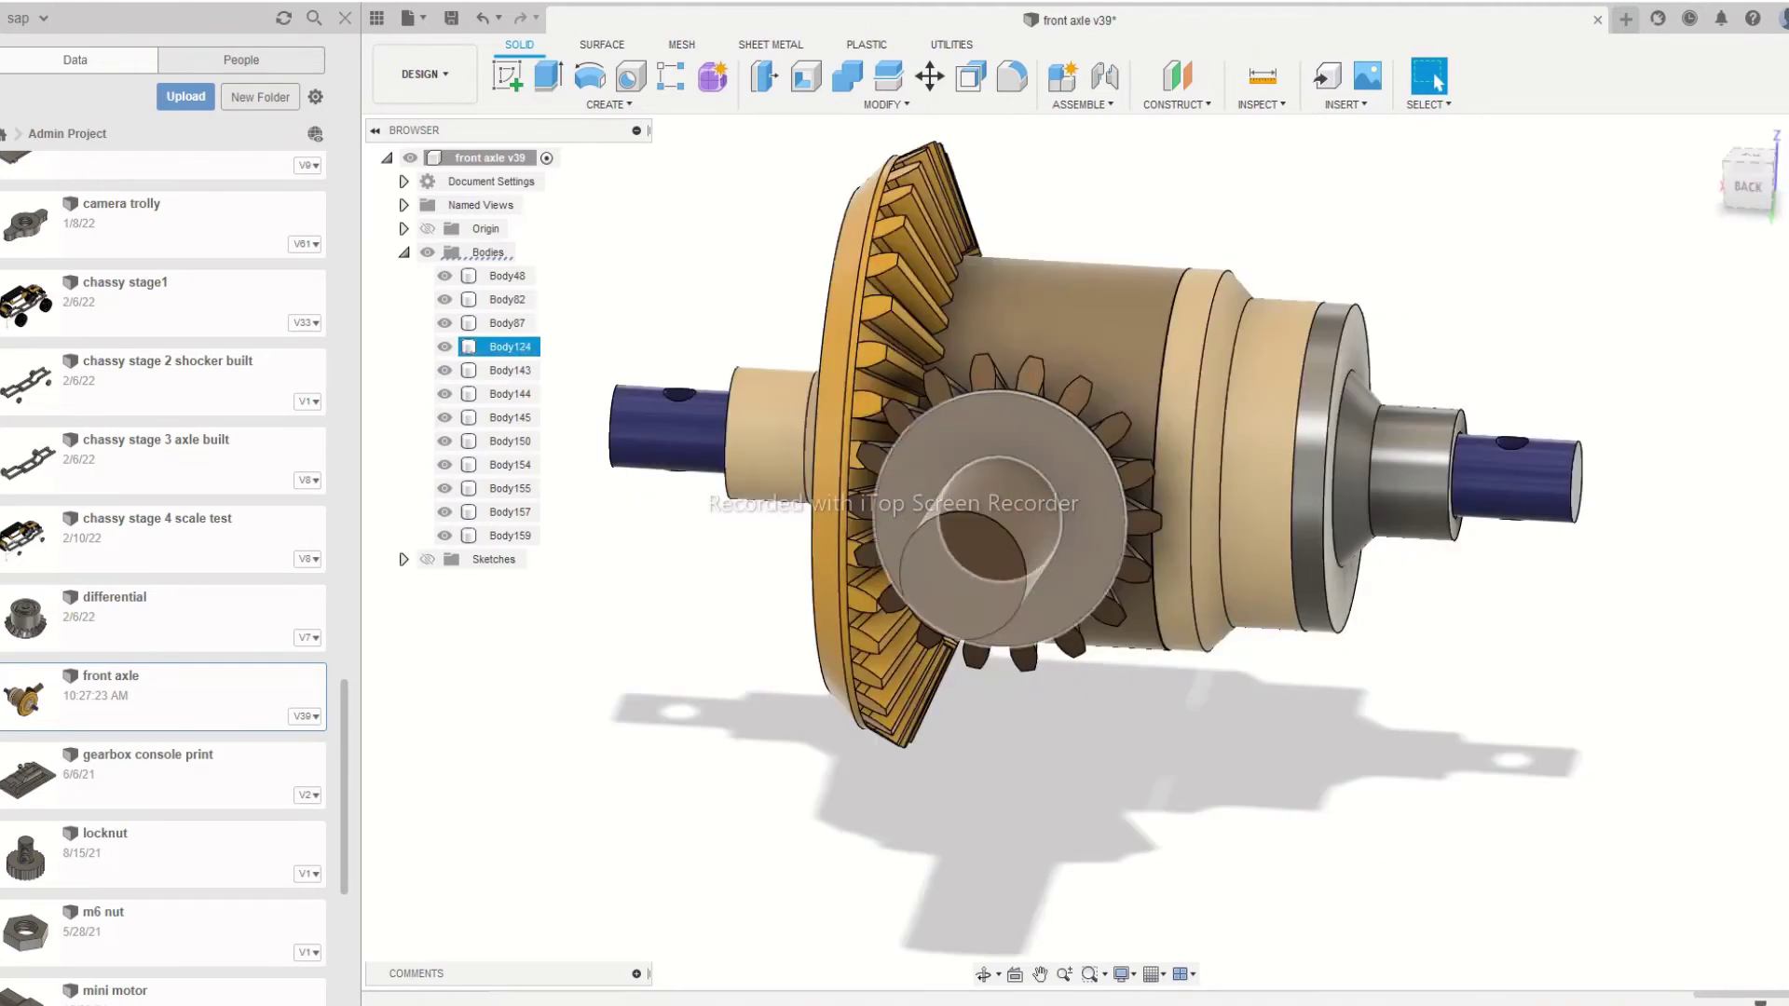
right_click(959, 471)
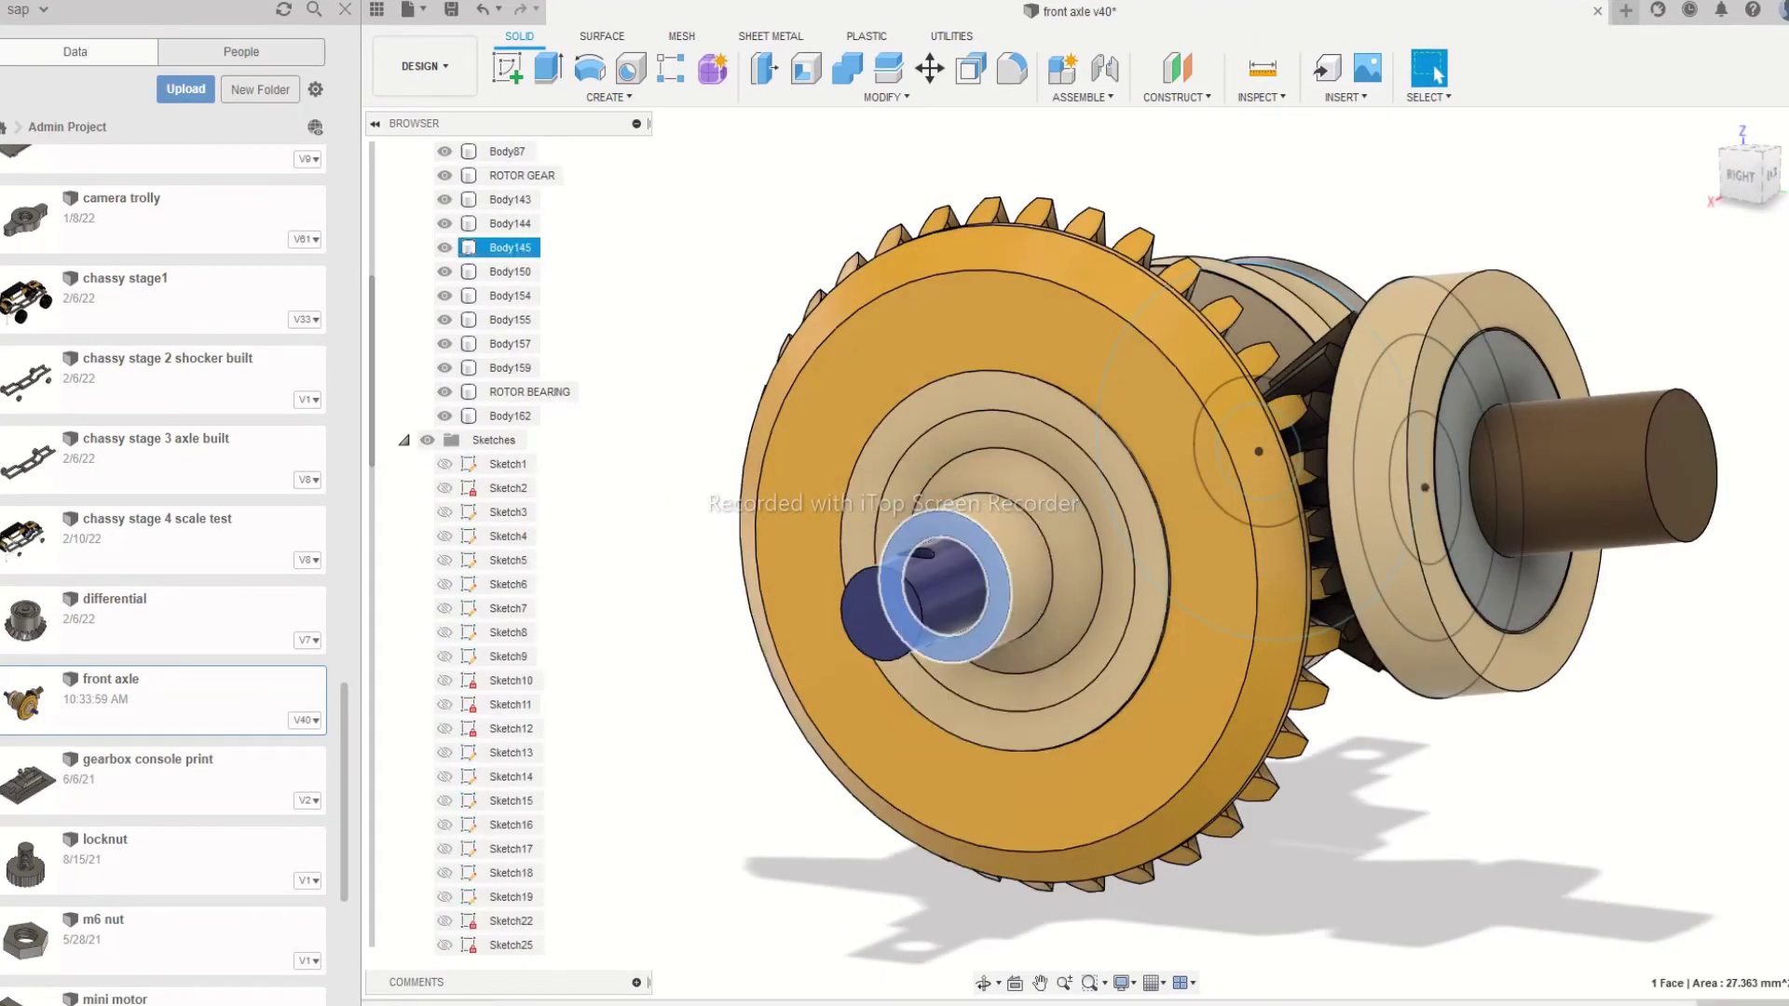
Sketch a circle around the collar end on the large gear's side and extrude the ring profile -5 mm as a new body
key(c)
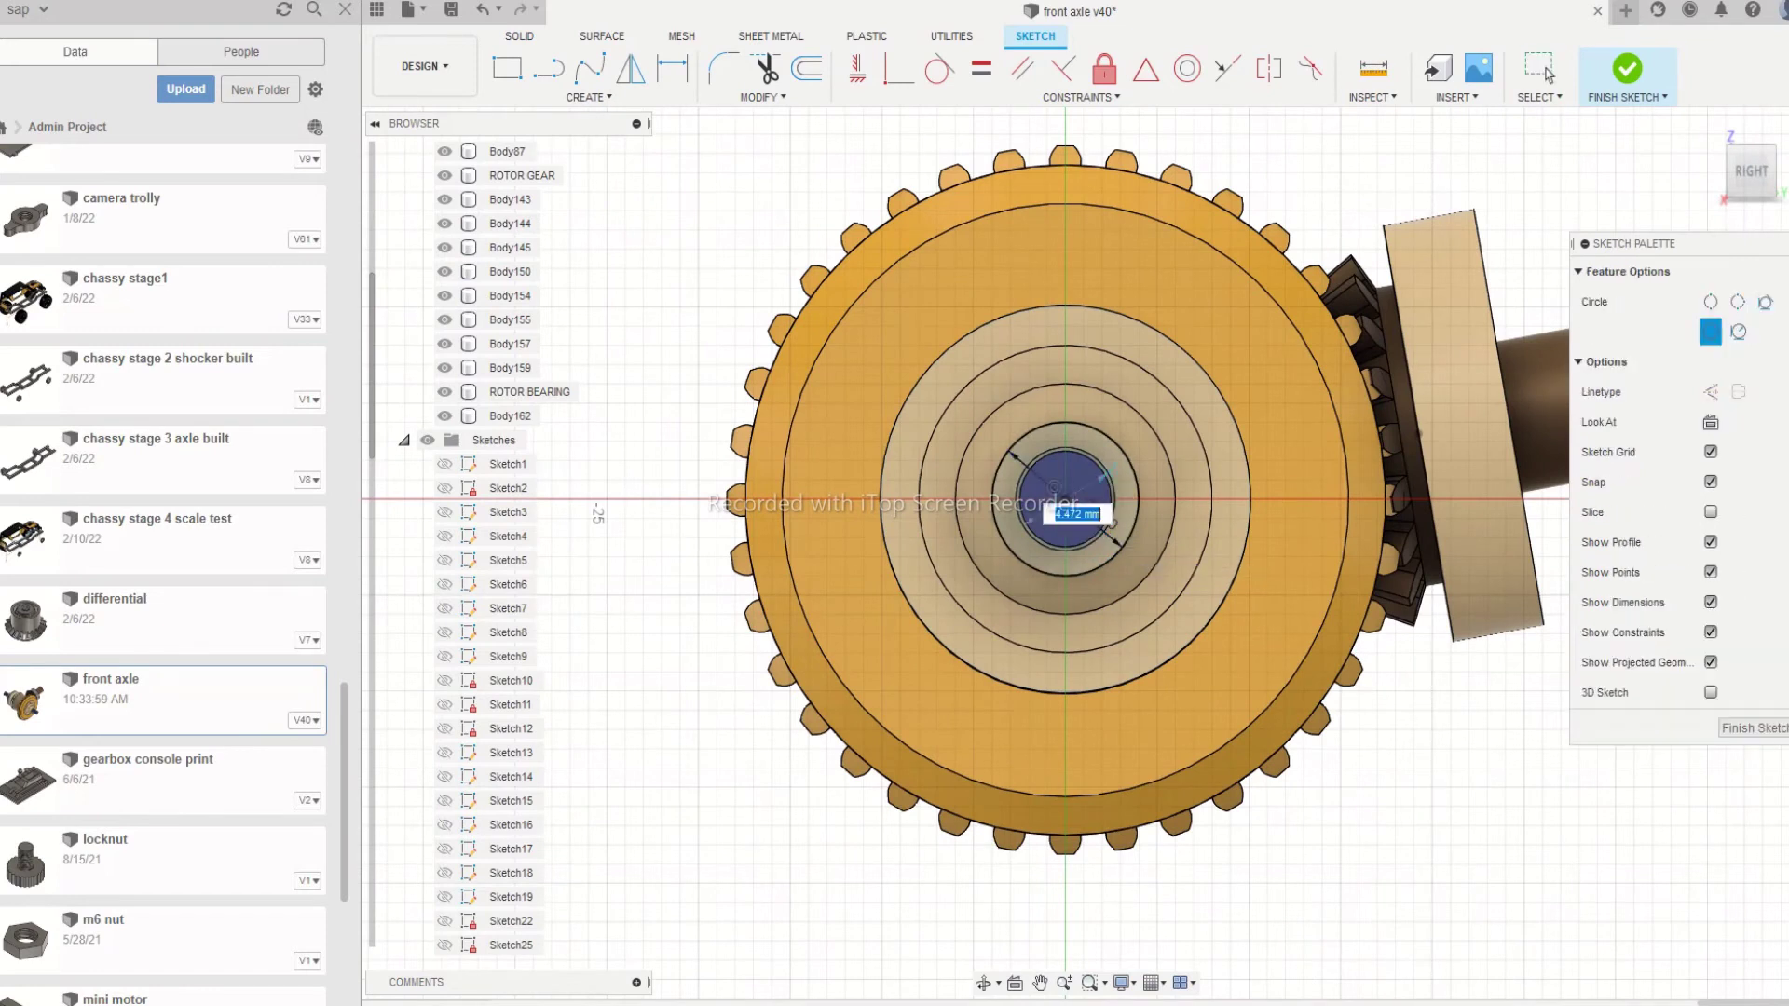
key(Return)
text(e)
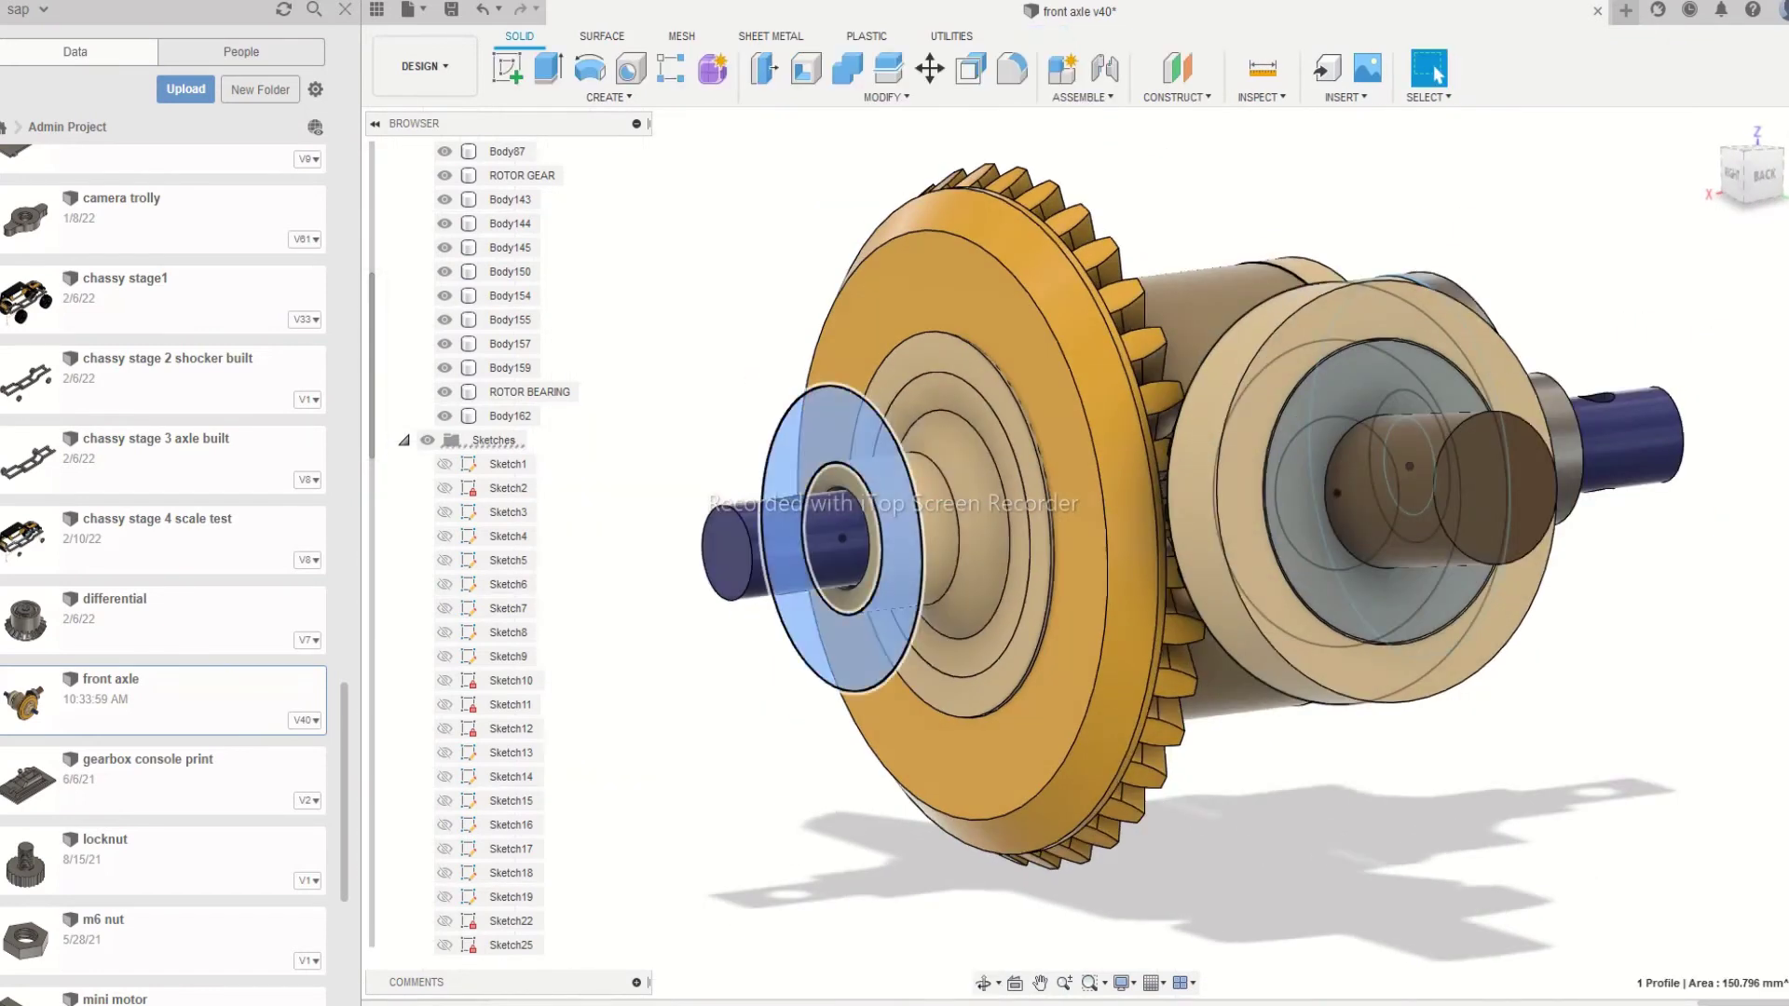
text(-5)
click(1712, 492)
click(1703, 588)
key(Return)
Rename the new ring body on the large gear's side as AXLE GEAR LHS
mouse_move(1304, 559)
shift+middle_down()
mouse_move(988, 615)
mouse_move(1211, 597)
mouse_move(792, 597)
shift+middle_up()
double_click(511, 440)
text(AXLE GEAR LOCK)
key(Return)
Sketch a circle concentric with the axle shaft on the collar's end face opposite the large gear and finish the sketch
scroll(745, 596, down, 3)
scroll(671, 596, up, 2)
right_click(1269, 466)
click(1258, 570)
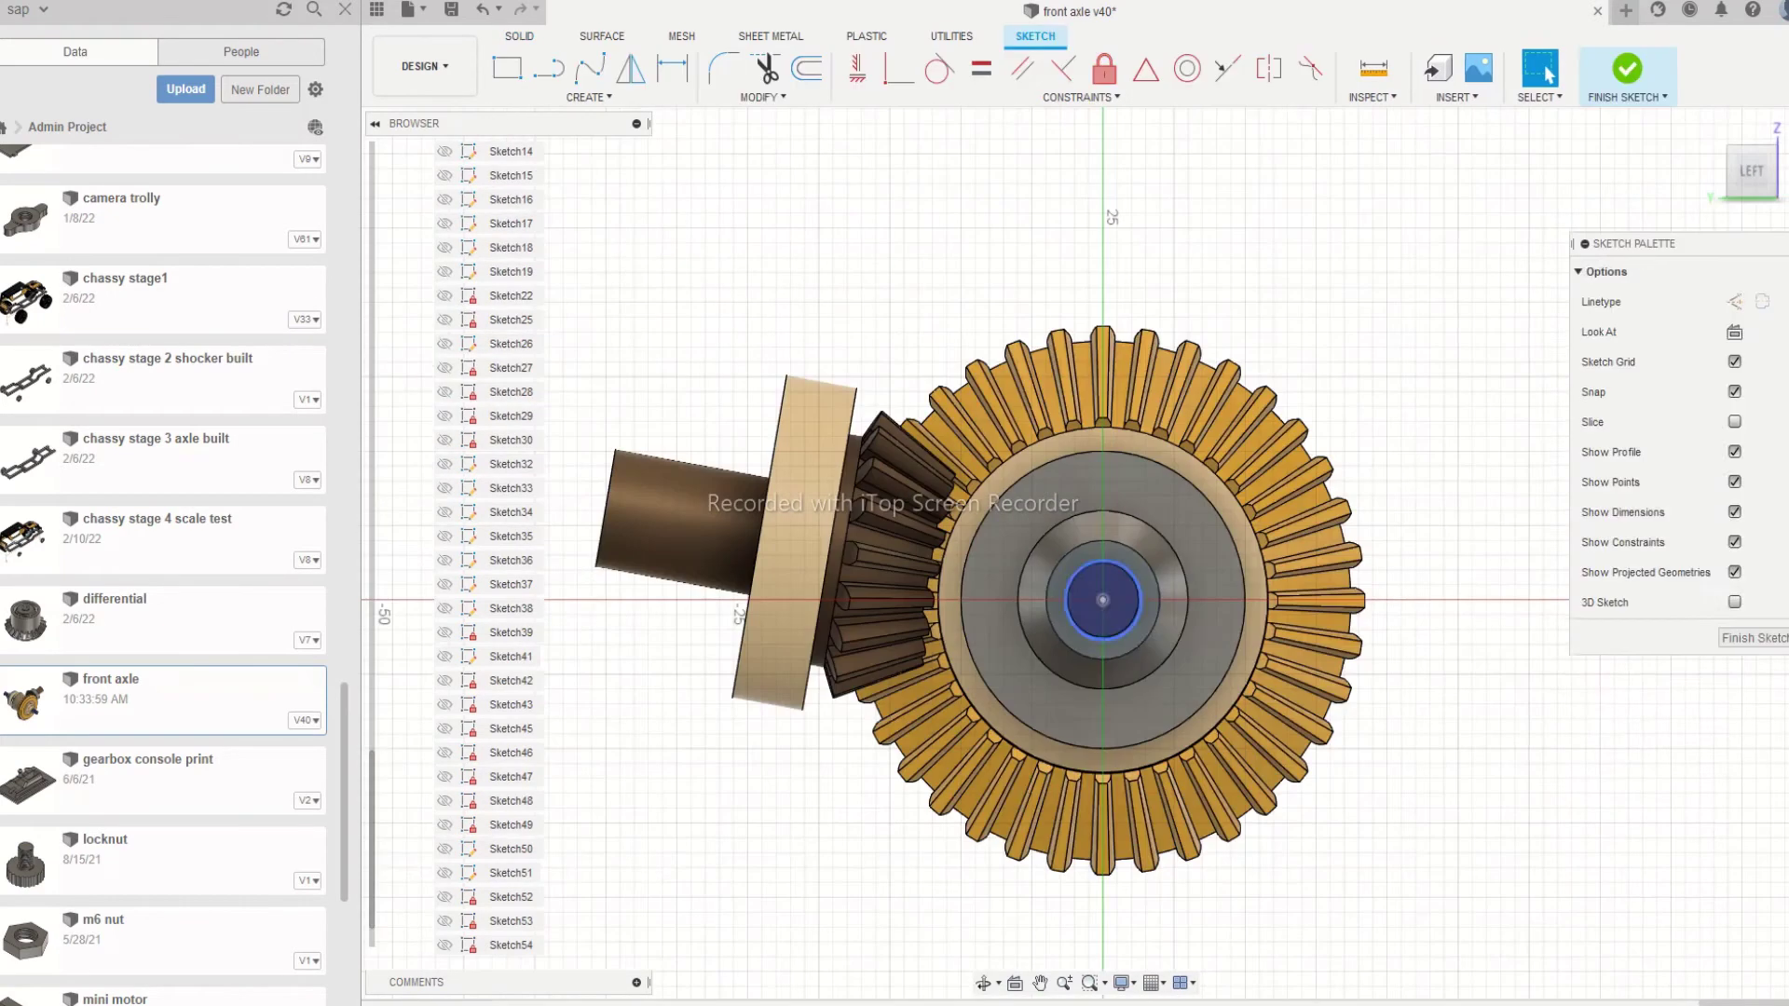
key(c)
key(Return)
click(1628, 73)
Extrude the ring profile around the opposite axle shaft by -5 mm
click(1228, 550)
click(549, 69)
text(-5)
click(1699, 585)
key(Return)
Rename the ring body on the opposite axle end as AXLE GEAR RHS
scroll(503, 488, up, 8)
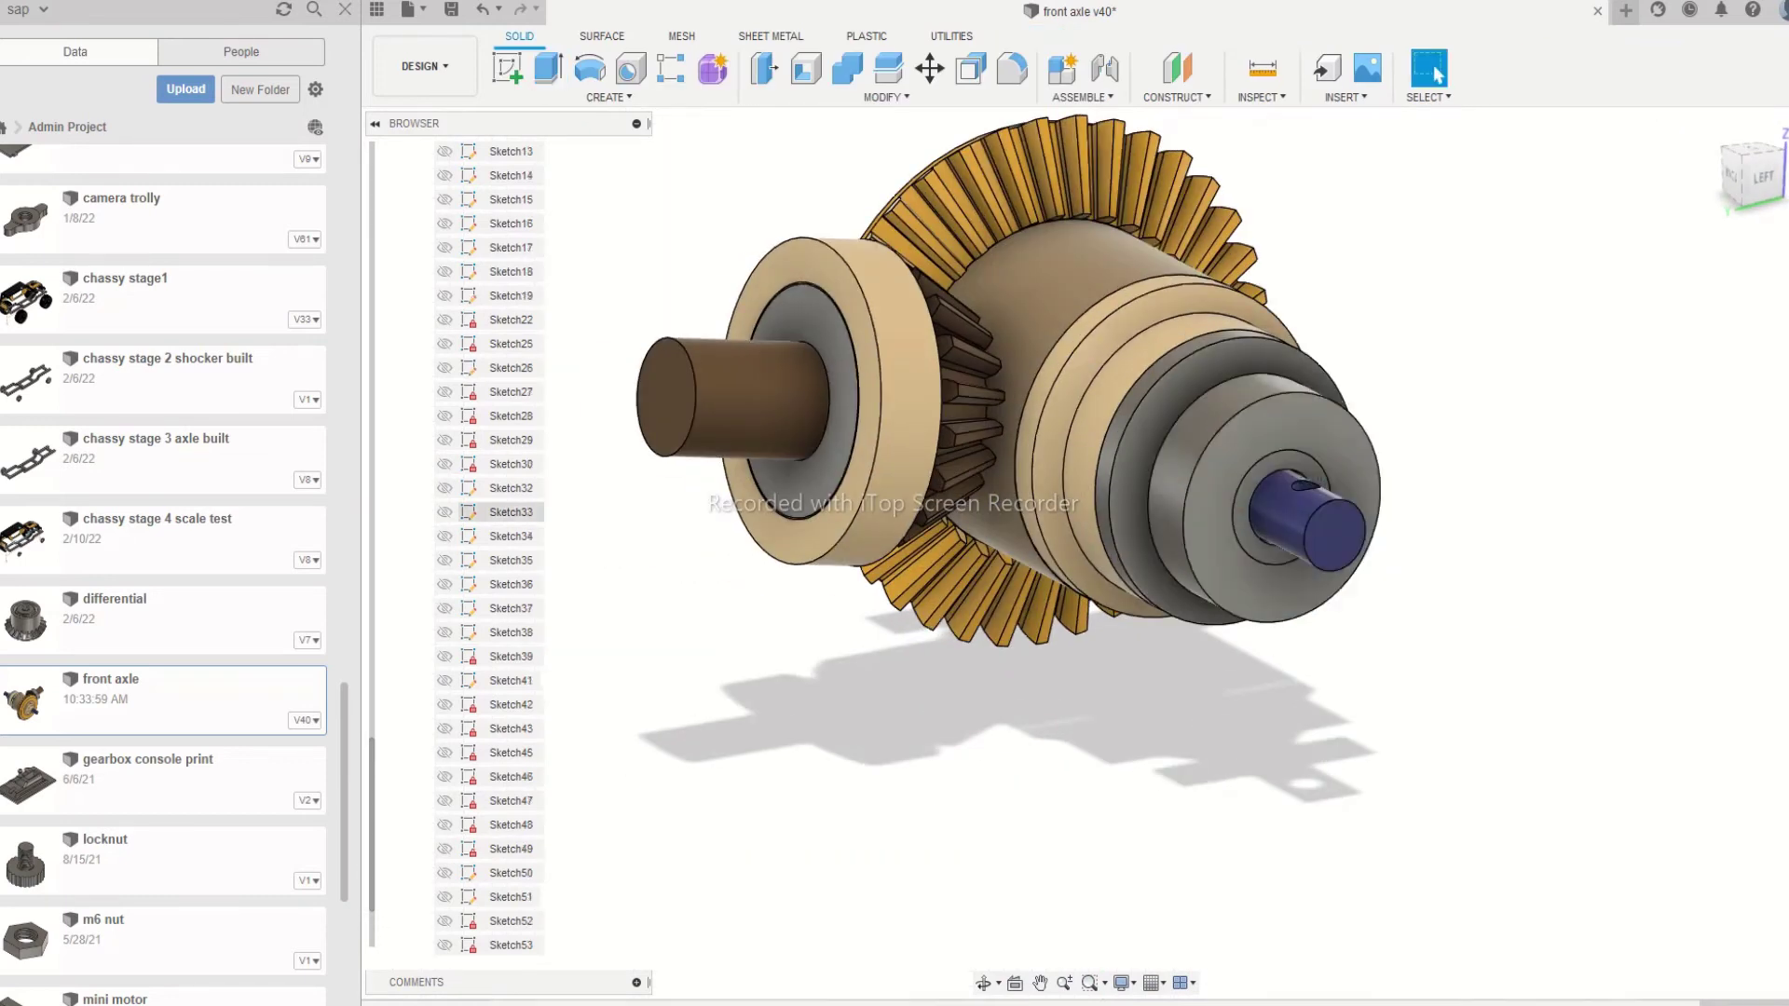
double_click(510, 393)
text(AXLE GE)
key(Return)
Apply the design's brown appearance to the AXLE GEAR RHS ring body
click(1731, 174)
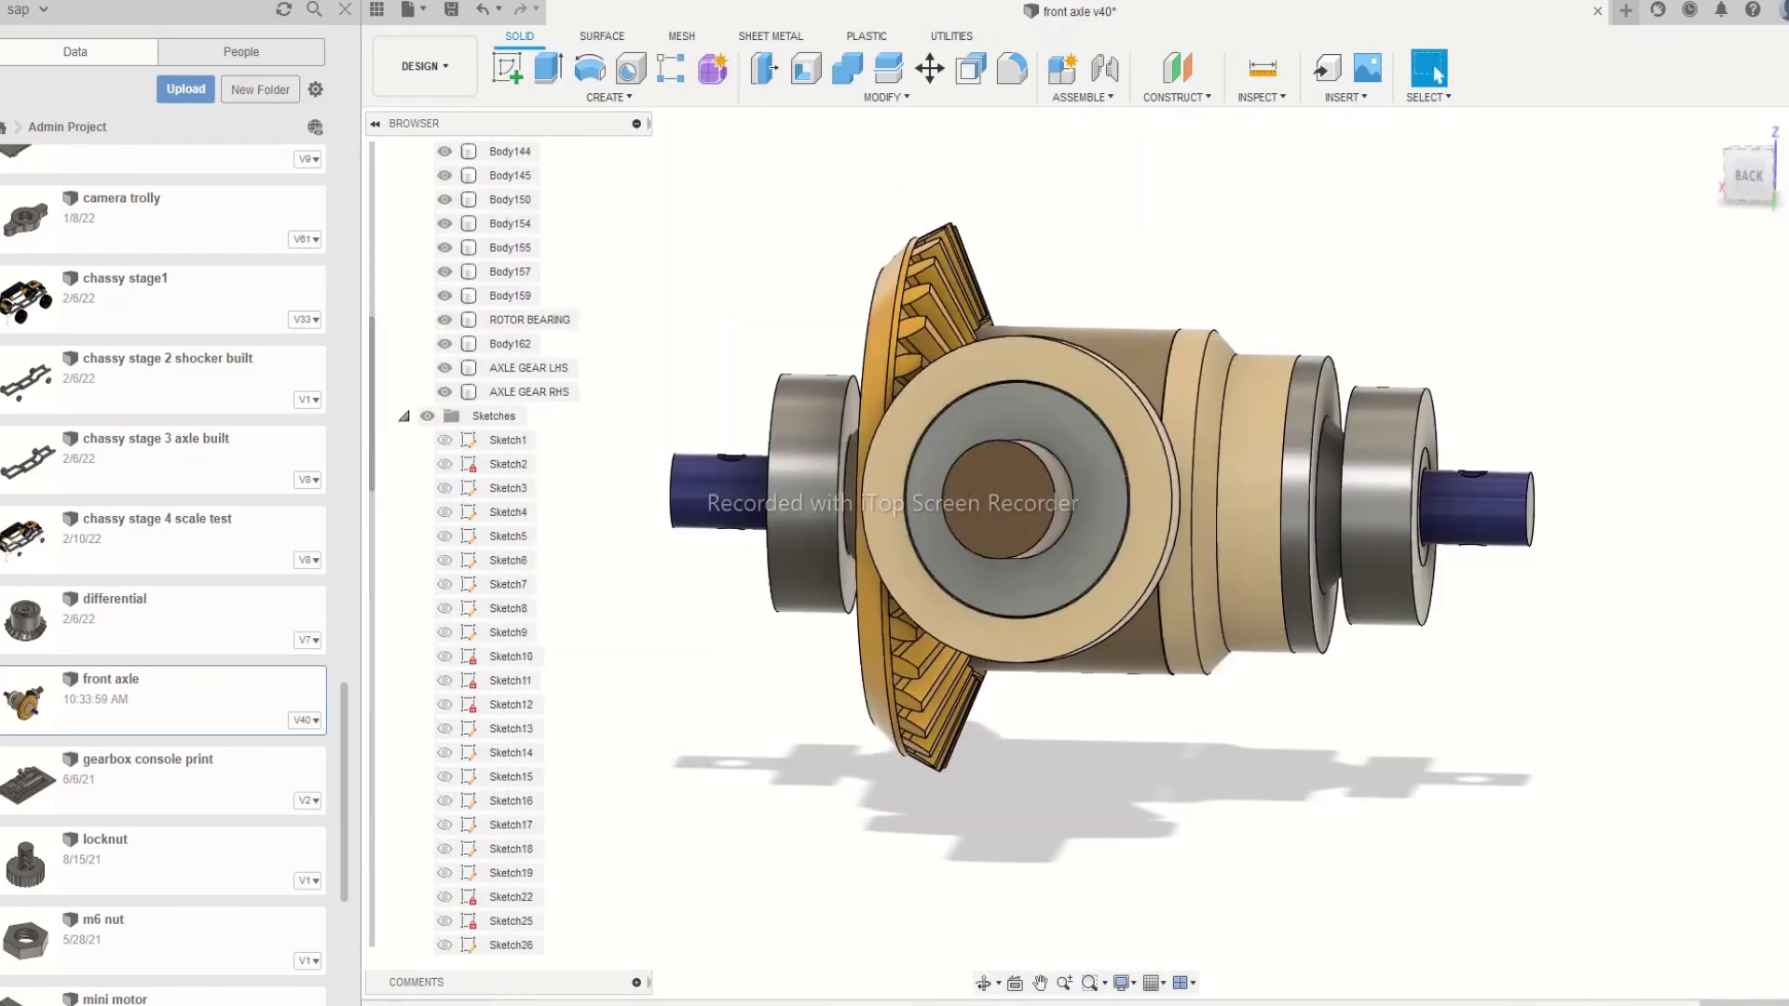
click(886, 97)
click(801, 484)
middle_drag(1072, 522, 992, 494)
drag(1445, 419, 1314, 483)
Start a sketch facing the axle end and draw a 39 mm diameter circle plus a larger concentric one around the large gear
shift+middle_drag(1007, 633, 1137, 666)
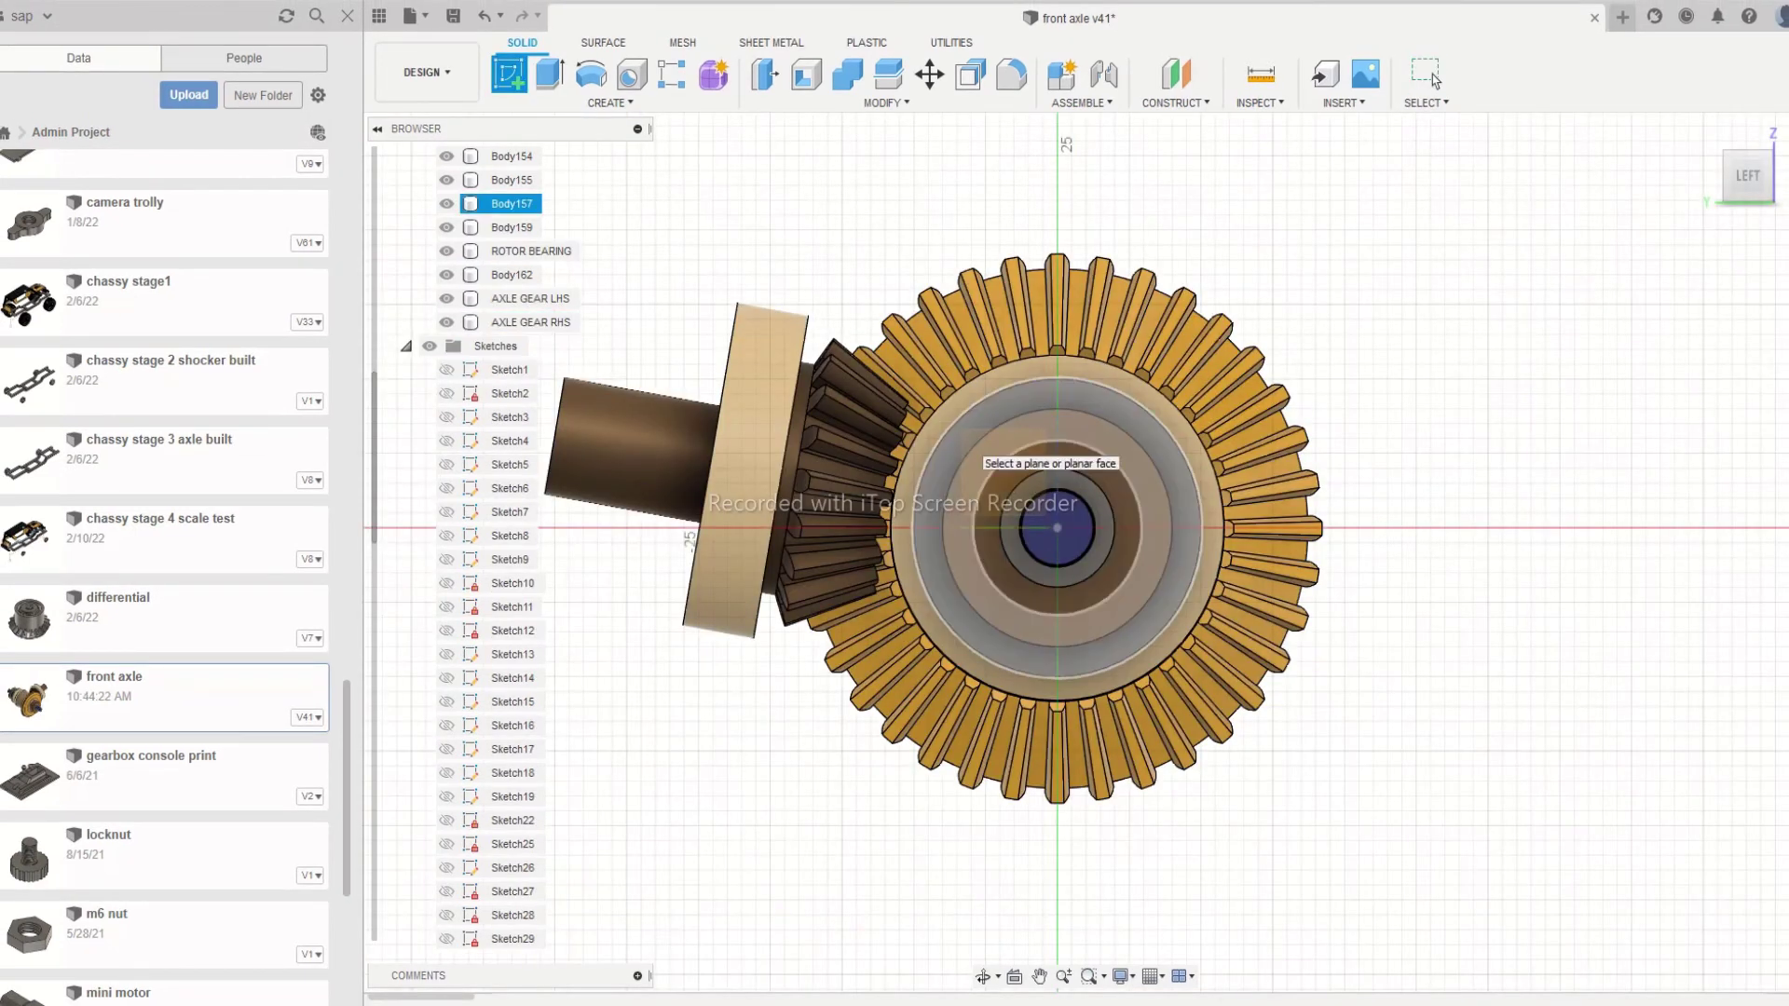
click(981, 457)
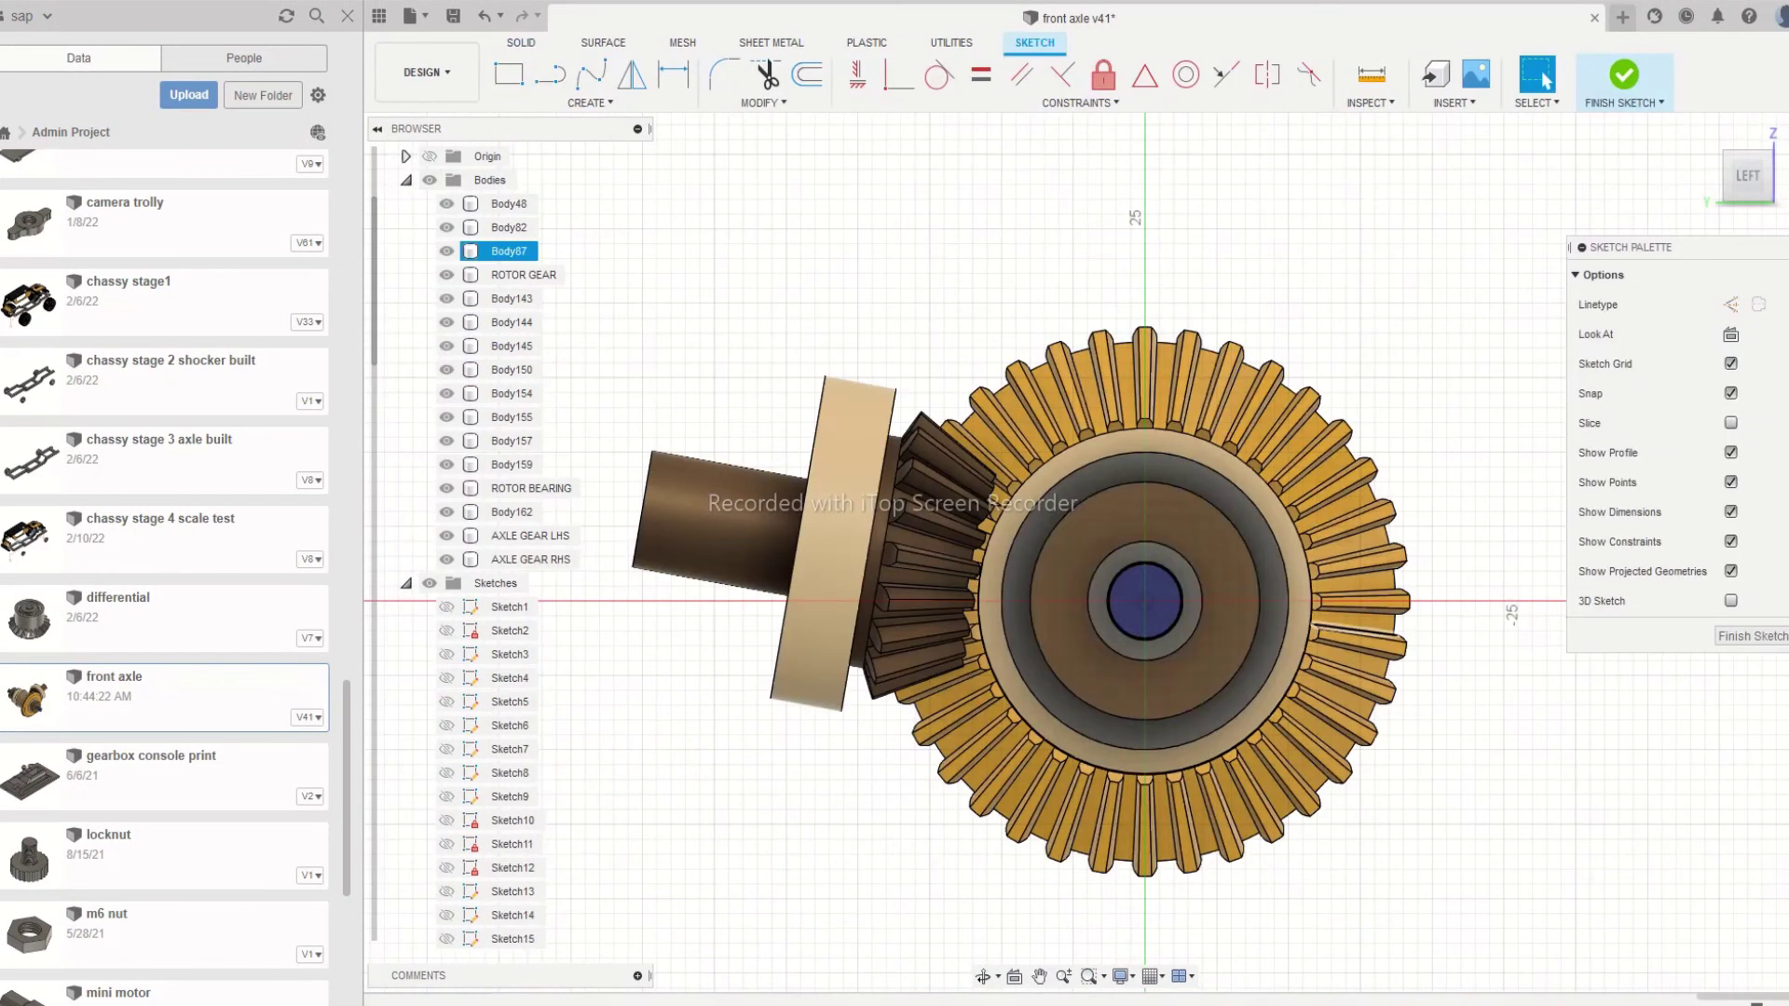
key(c)
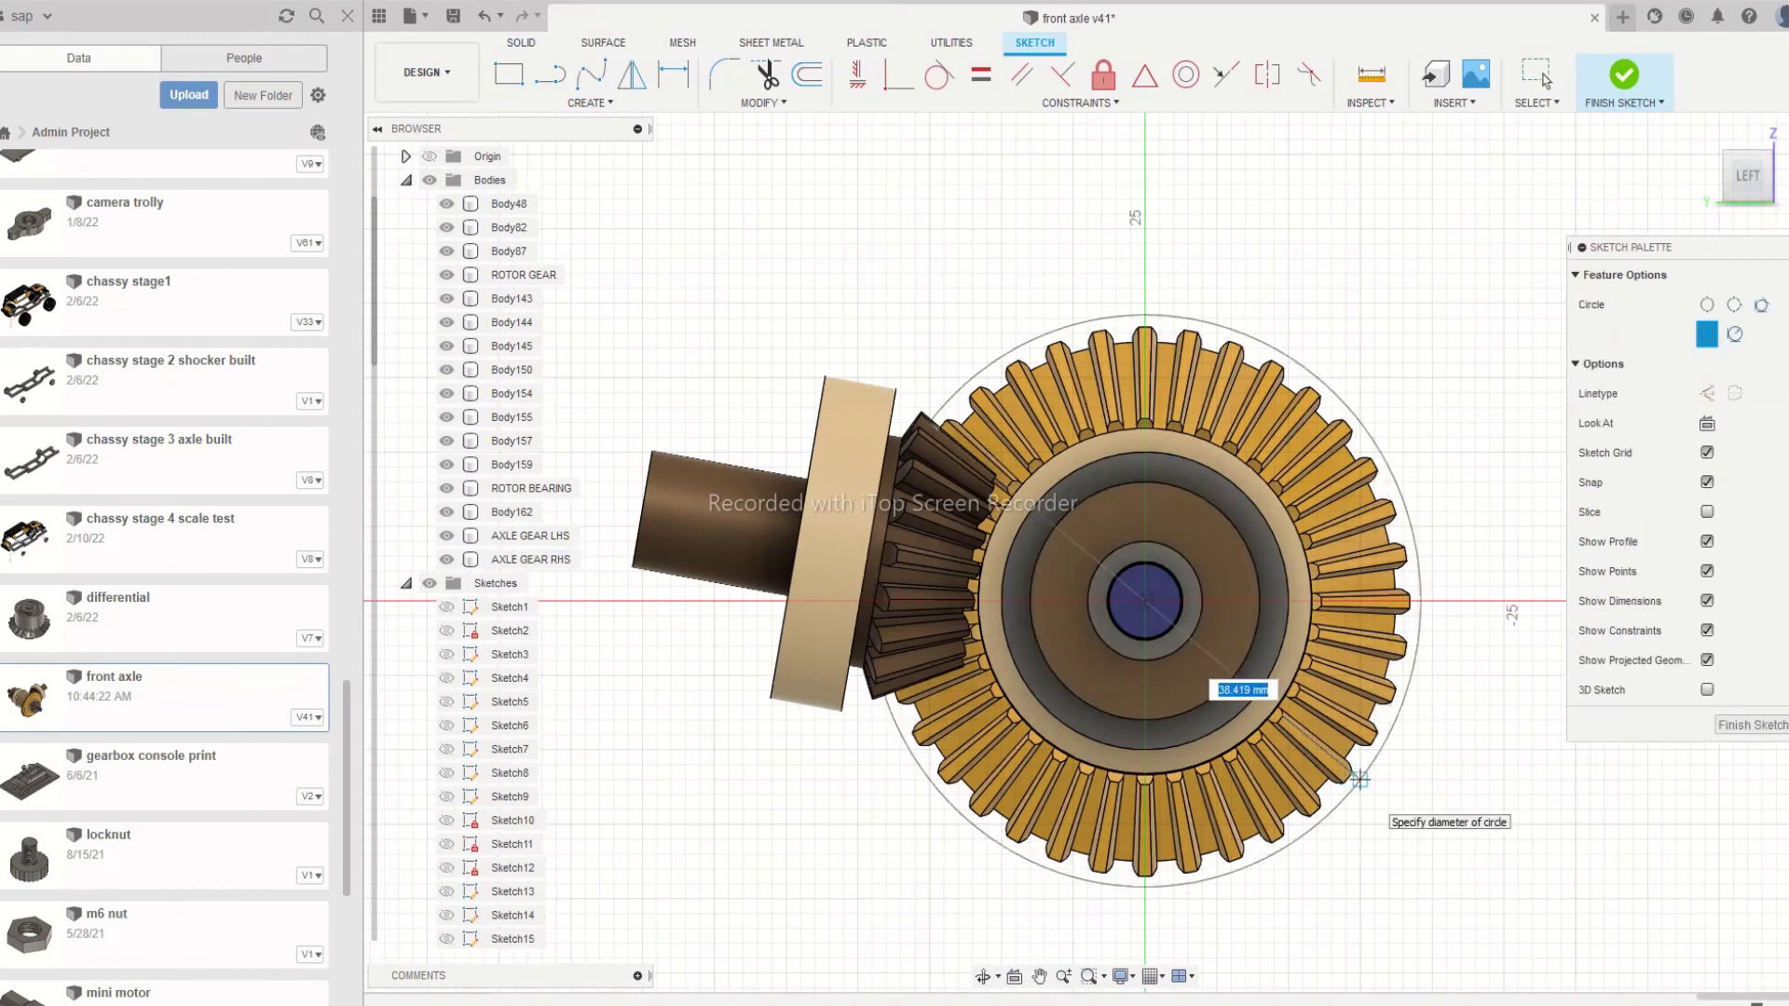
text(39)
key(Return)
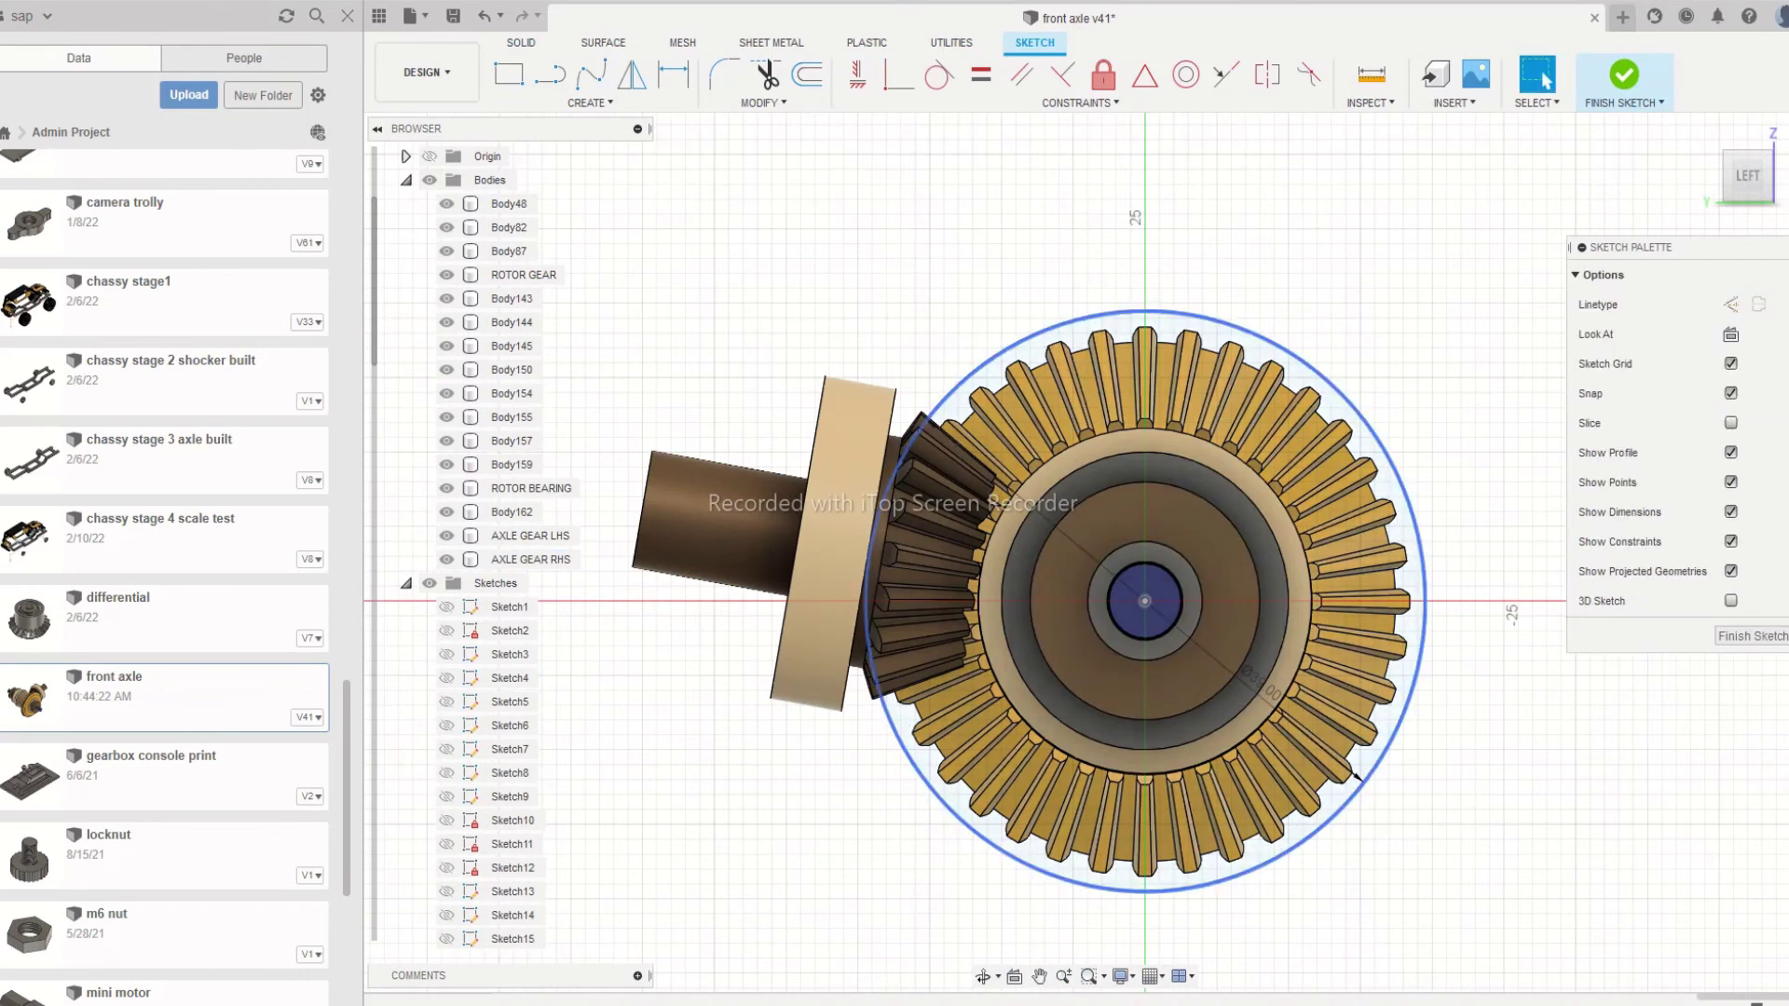
click(1145, 601)
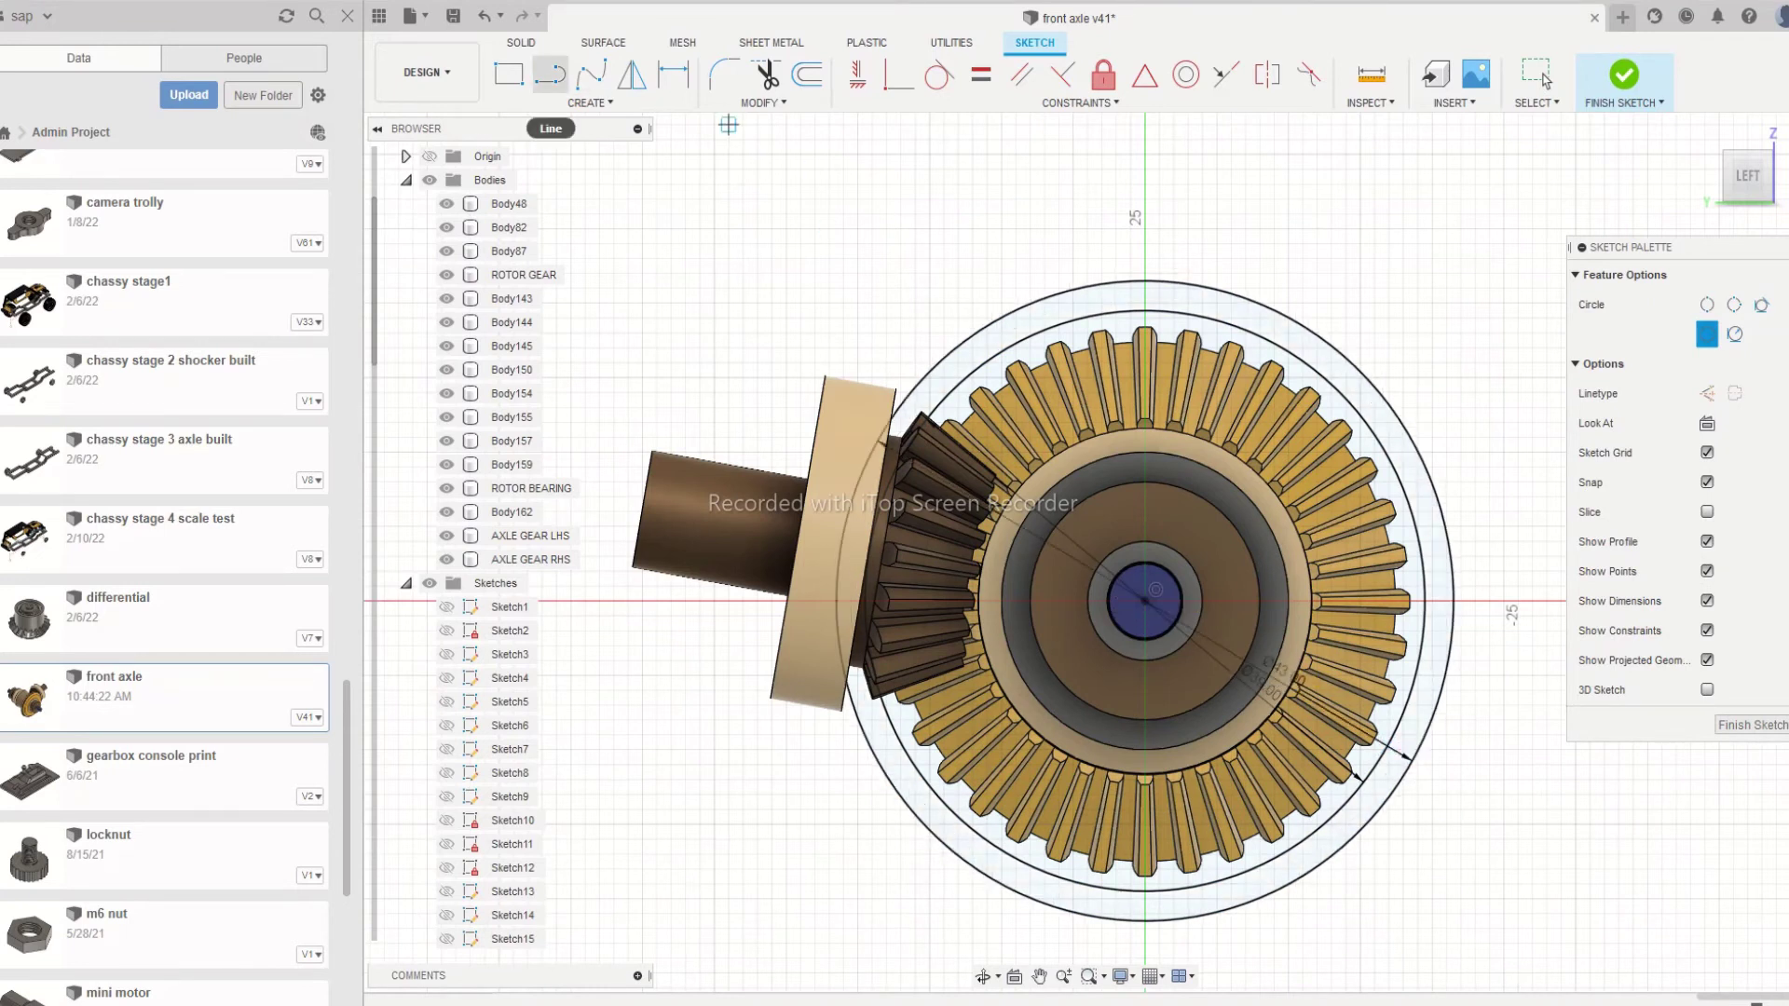
key(l)
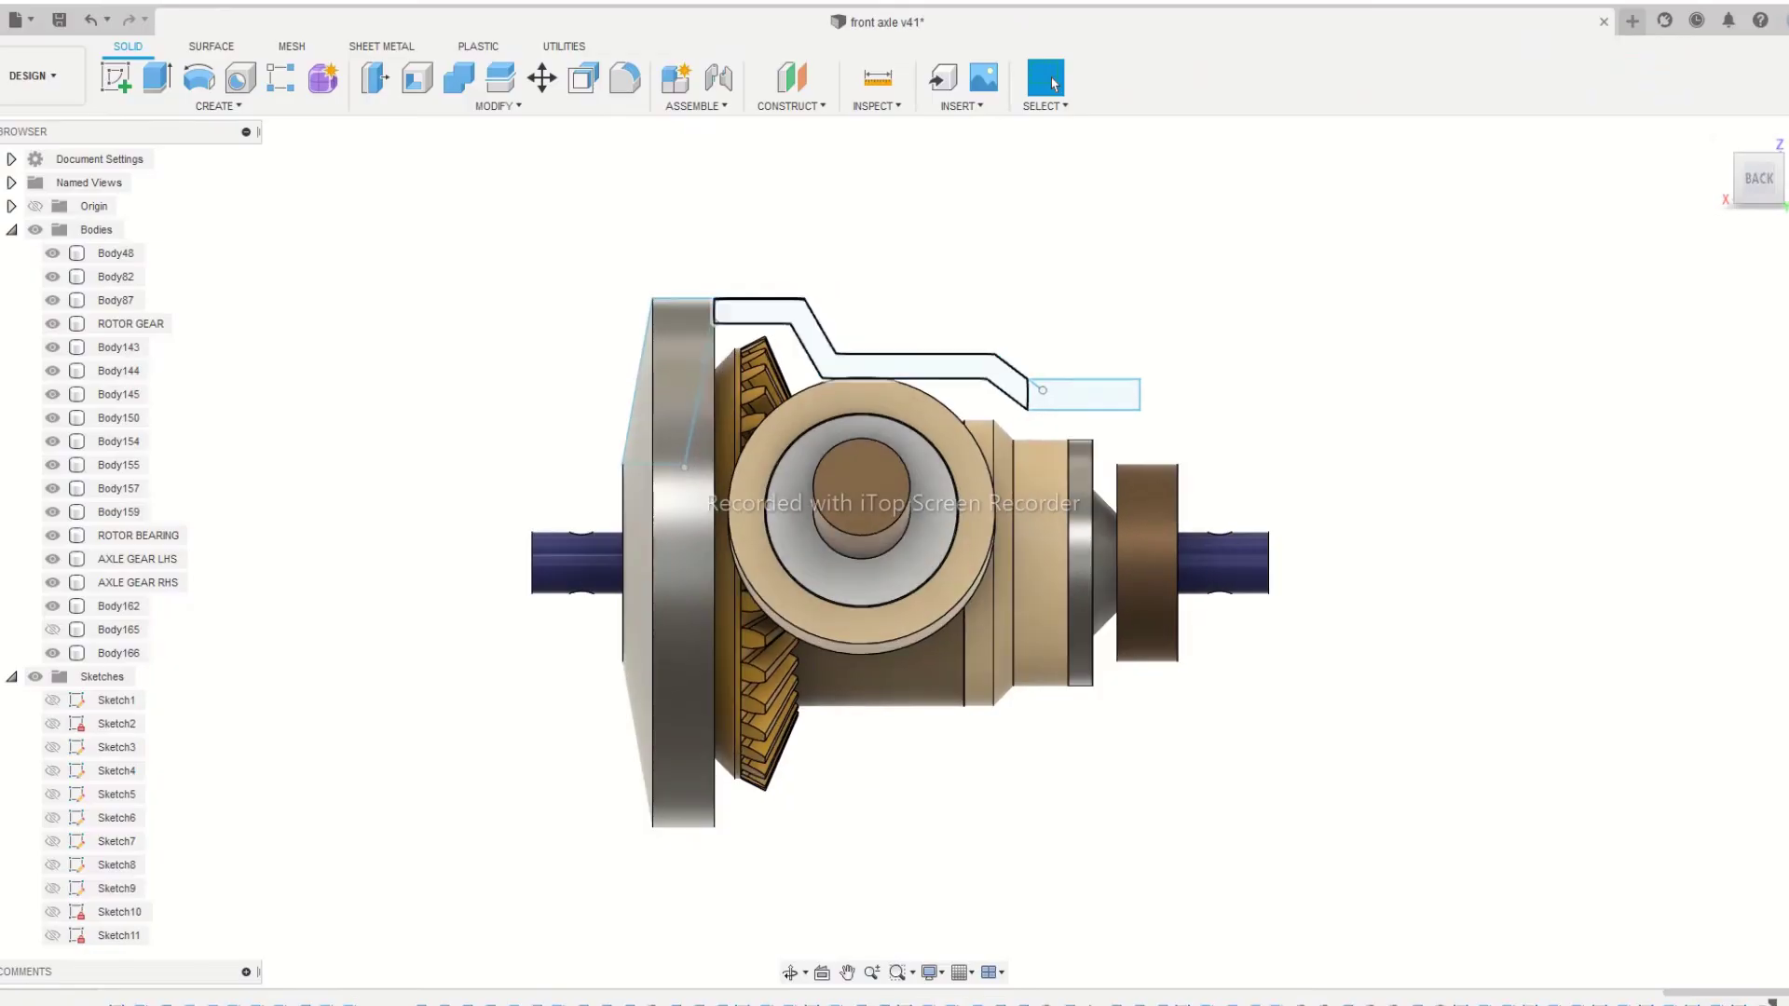
Revolve the two stepped cover profiles 250 degrees about the axle axis as a new body
shift+middle_drag(894, 298, 693, 489)
click(218, 106)
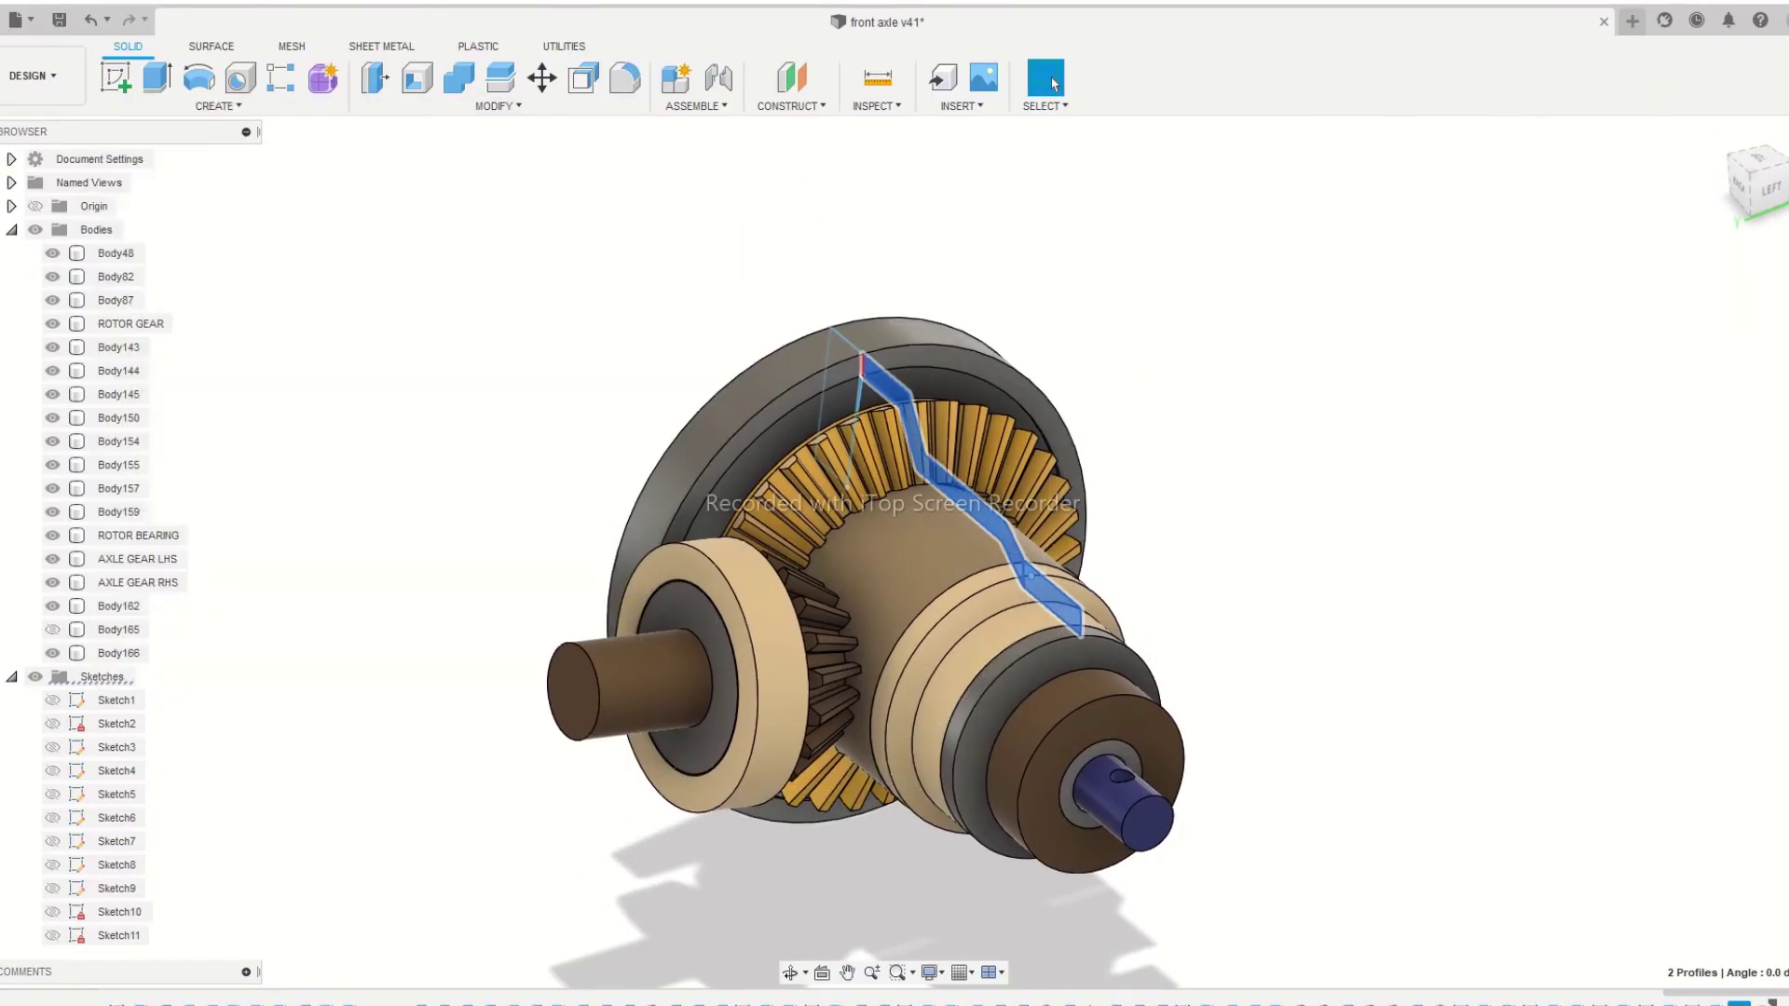
click(130, 236)
click(52, 700)
click(1249, 910)
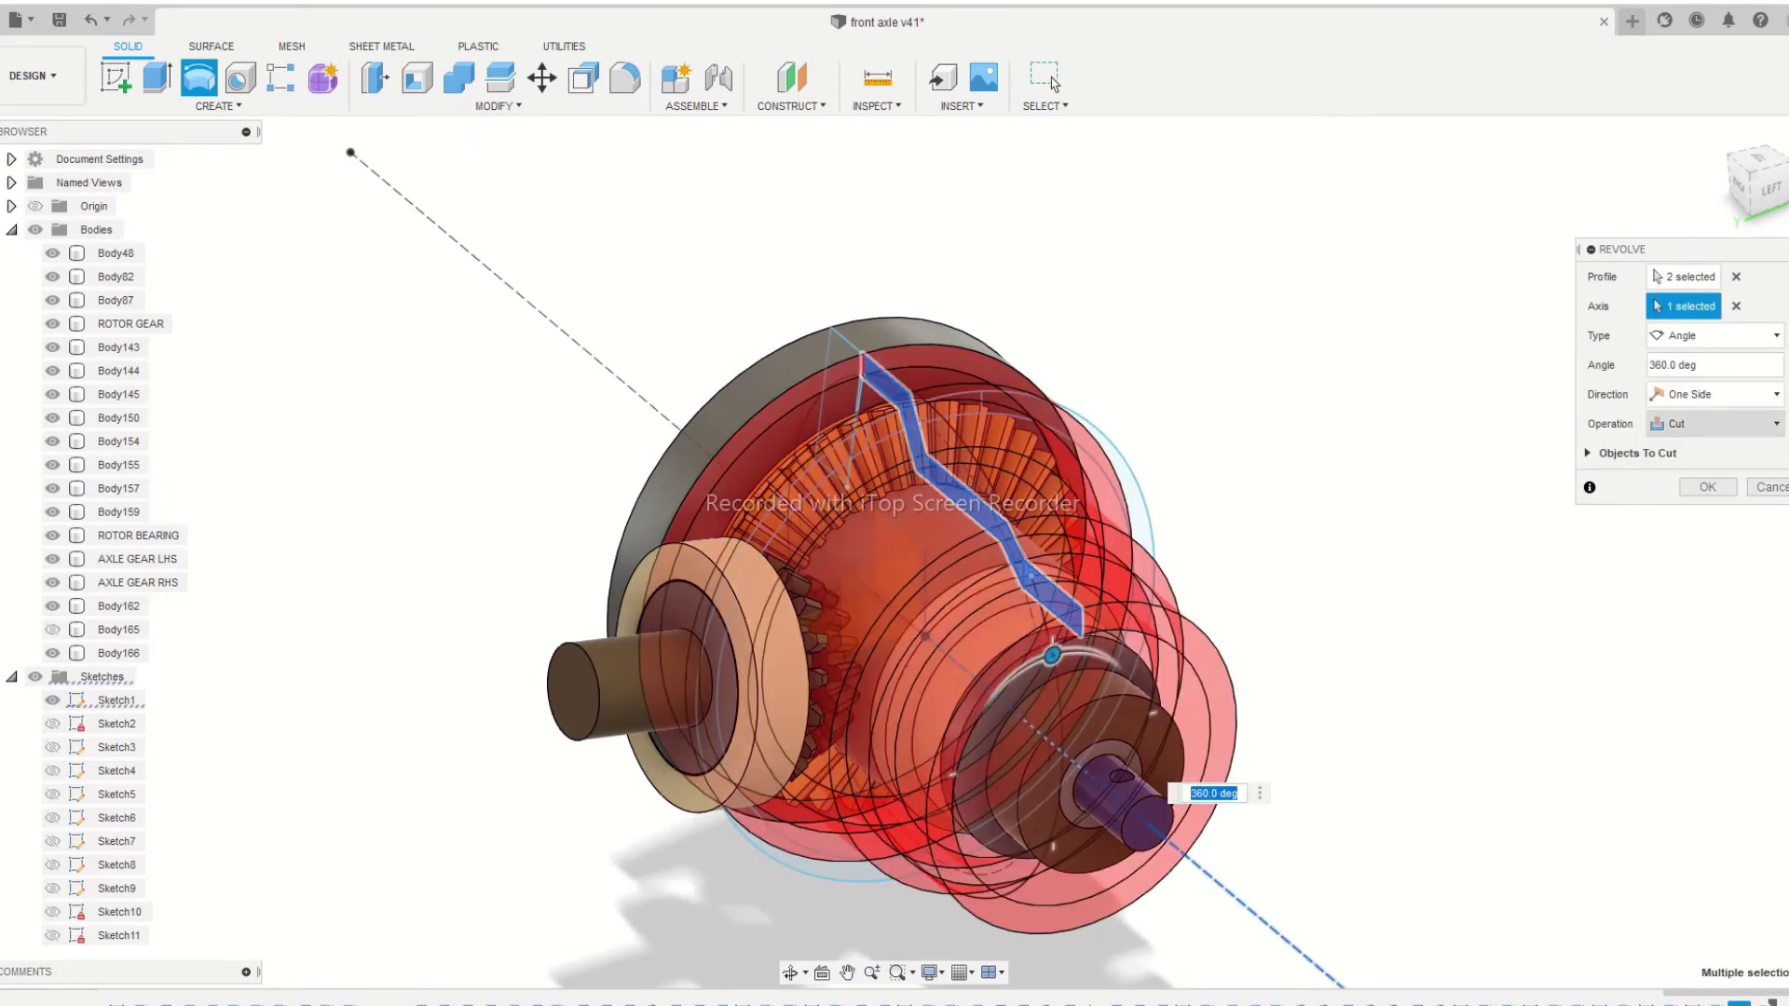
click(1714, 424)
click(1695, 515)
click(1697, 365)
text(250)
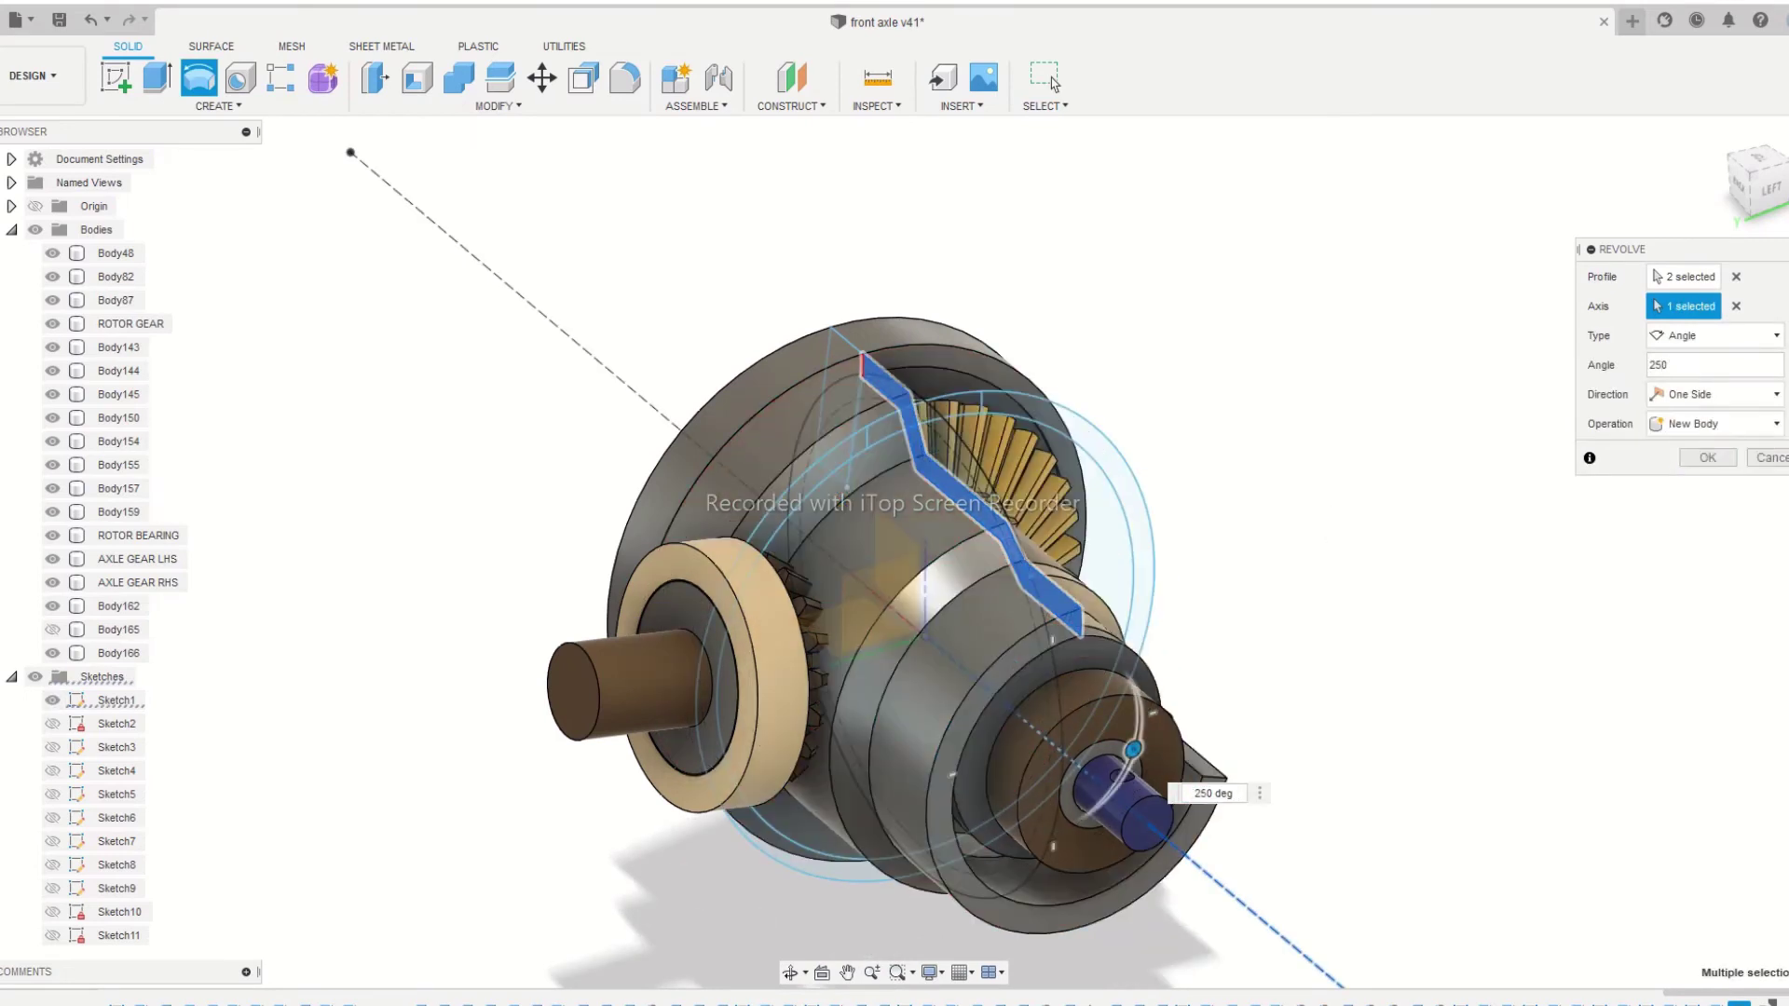
shift+middle_drag(1305, 466, 1095, 396)
click(1754, 184)
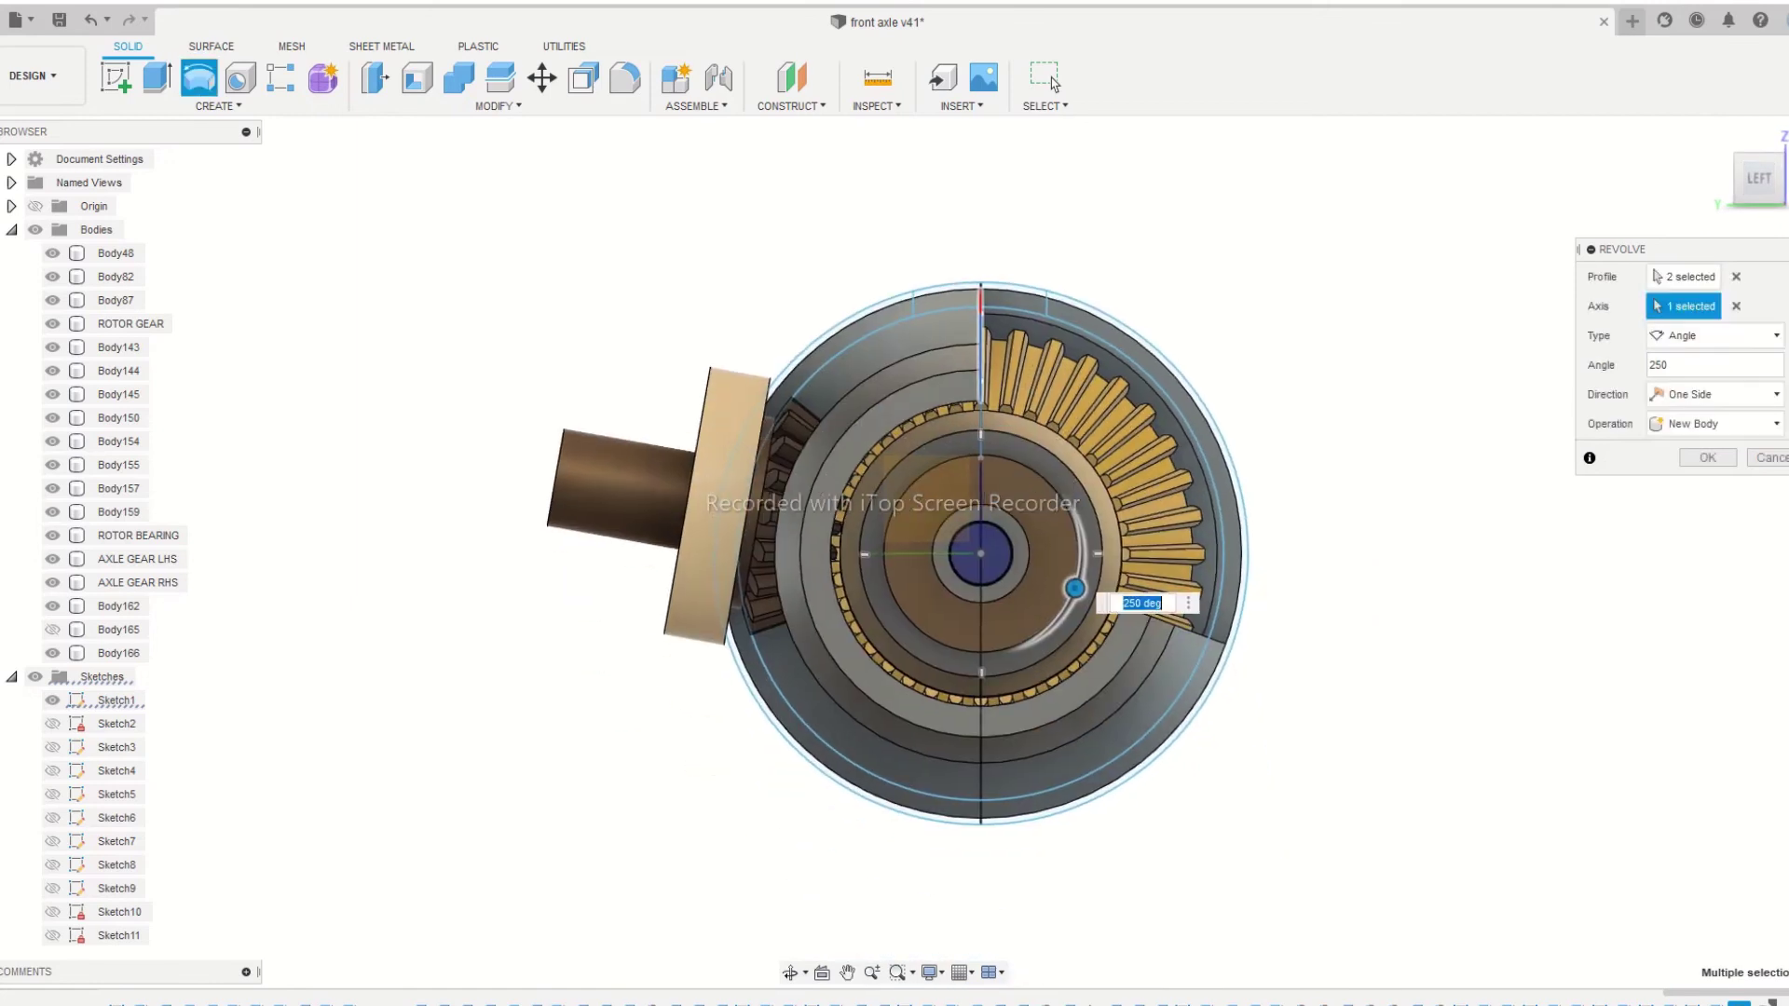
key(Return)
Rotate the revolved cover body 135 degrees about the axle axis so its opening faces the pinion shaft
click(120, 676)
shift+middle_drag(931, 466, 1053, 521)
key(m)
click(1725, 335)
click(1297, 721)
mouse_move(976, 448)
mouse_down()
mouse_move(881, 554)
mouse_move(906, 624)
mouse_up()
shift+middle_drag(905, 624, 778, 569)
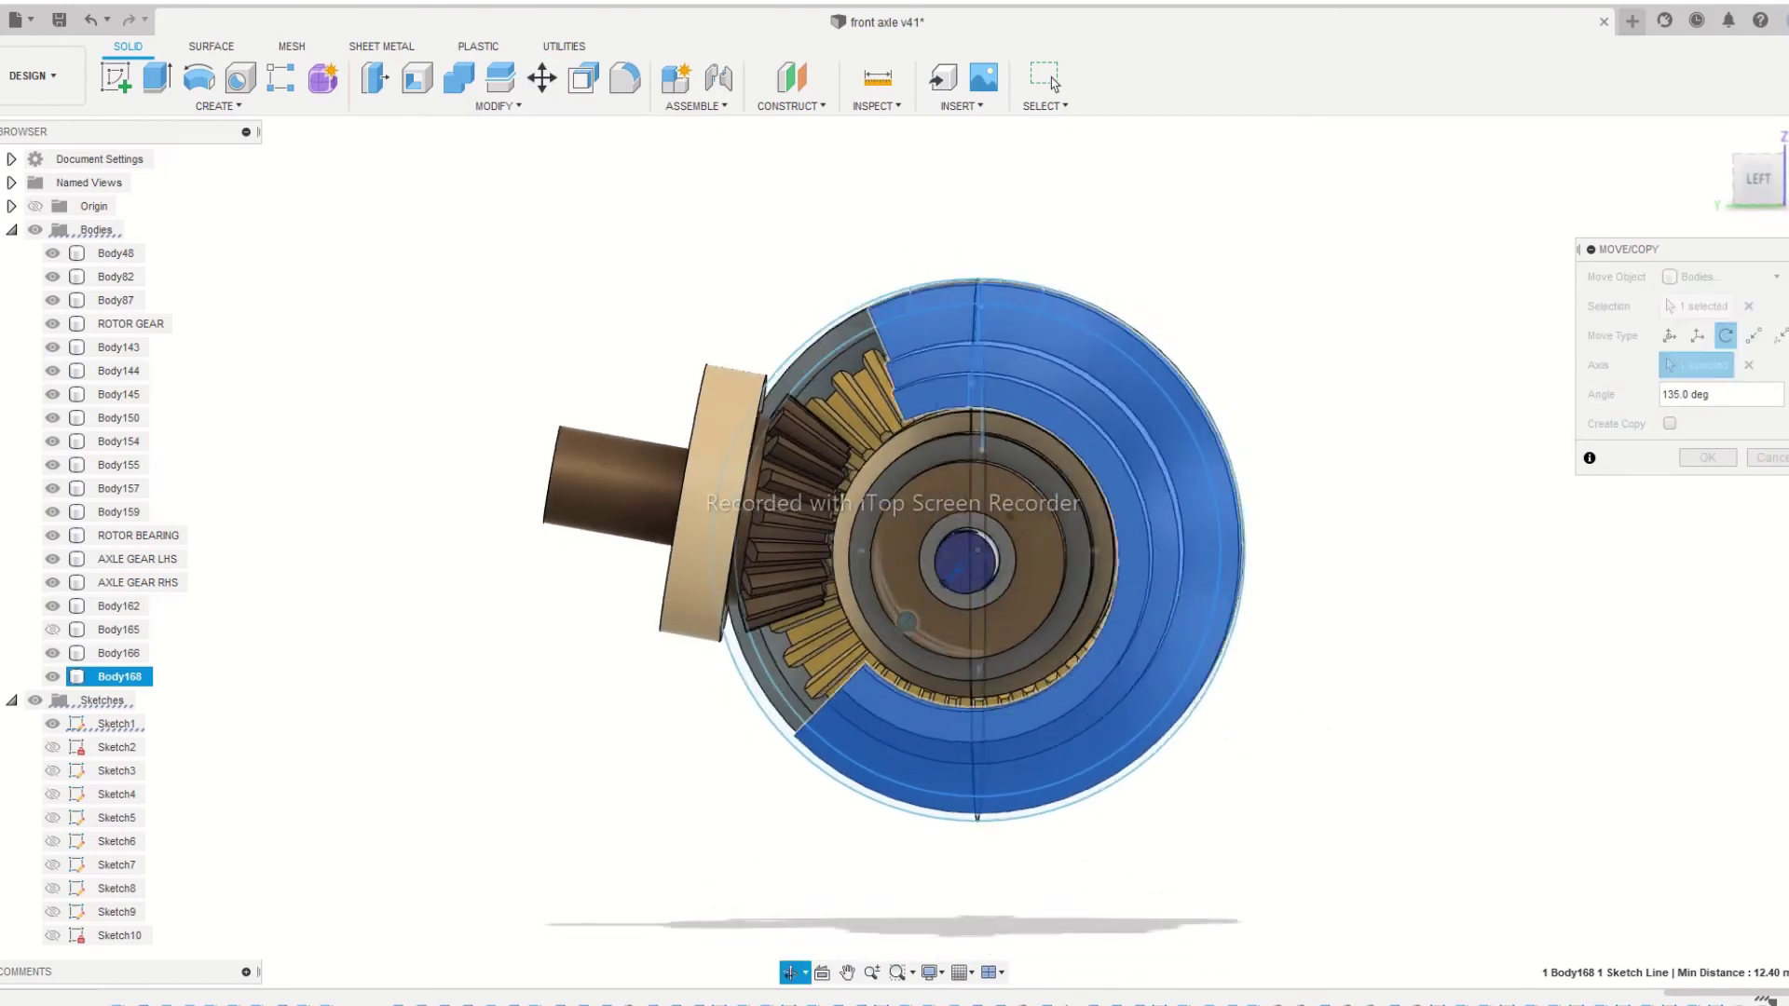
key(Return)
Revolve the two narrowing end profiles of the cover 250 degrees about the axle axis as a new body
shift+middle_drag(1202, 545, 1454, 559)
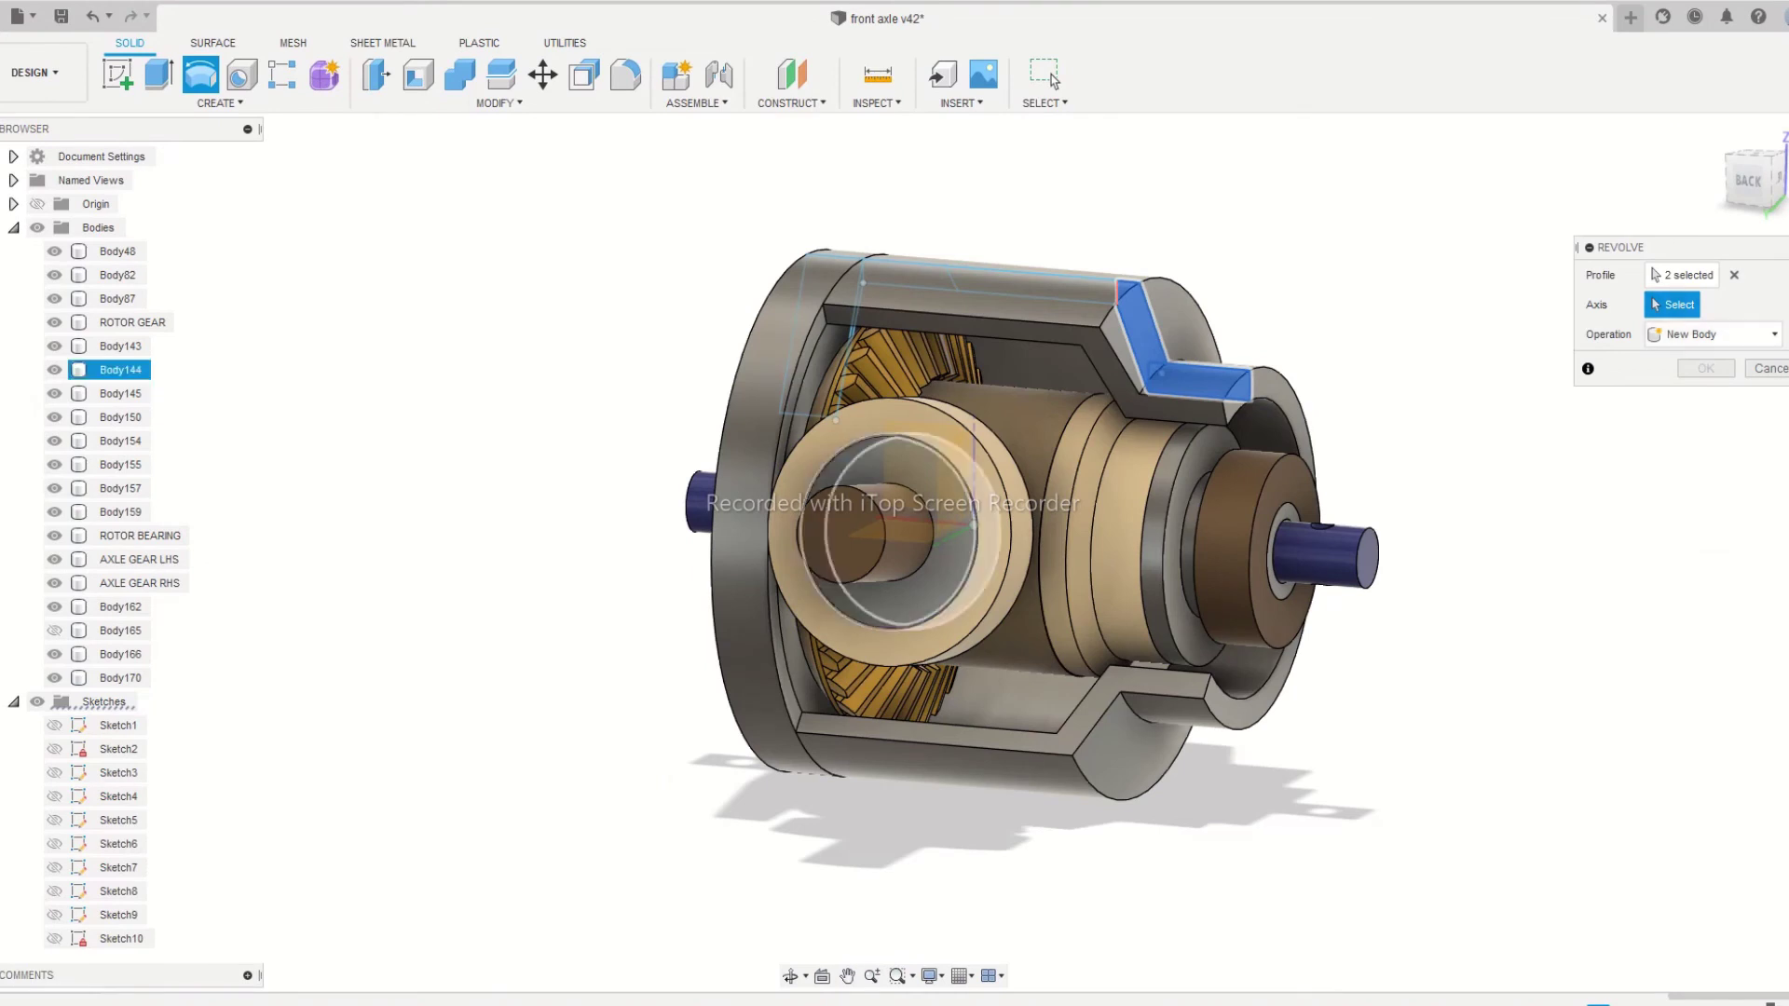
click(55, 726)
click(1528, 572)
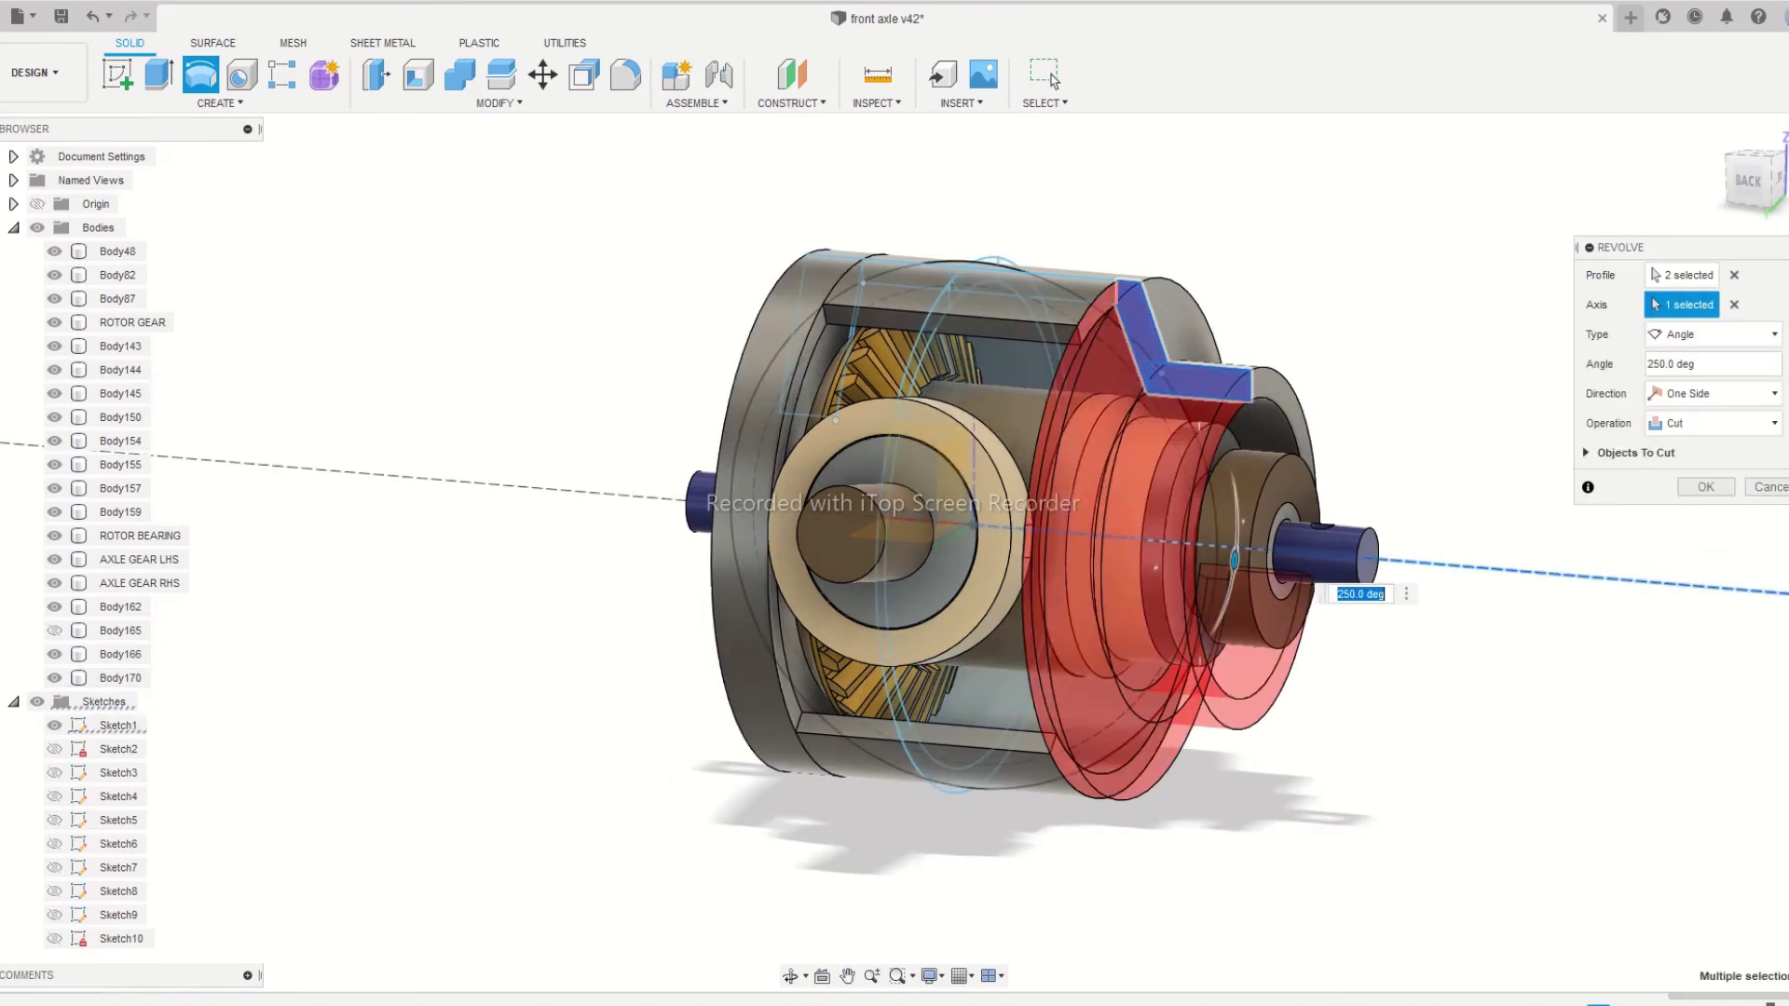
click(1693, 514)
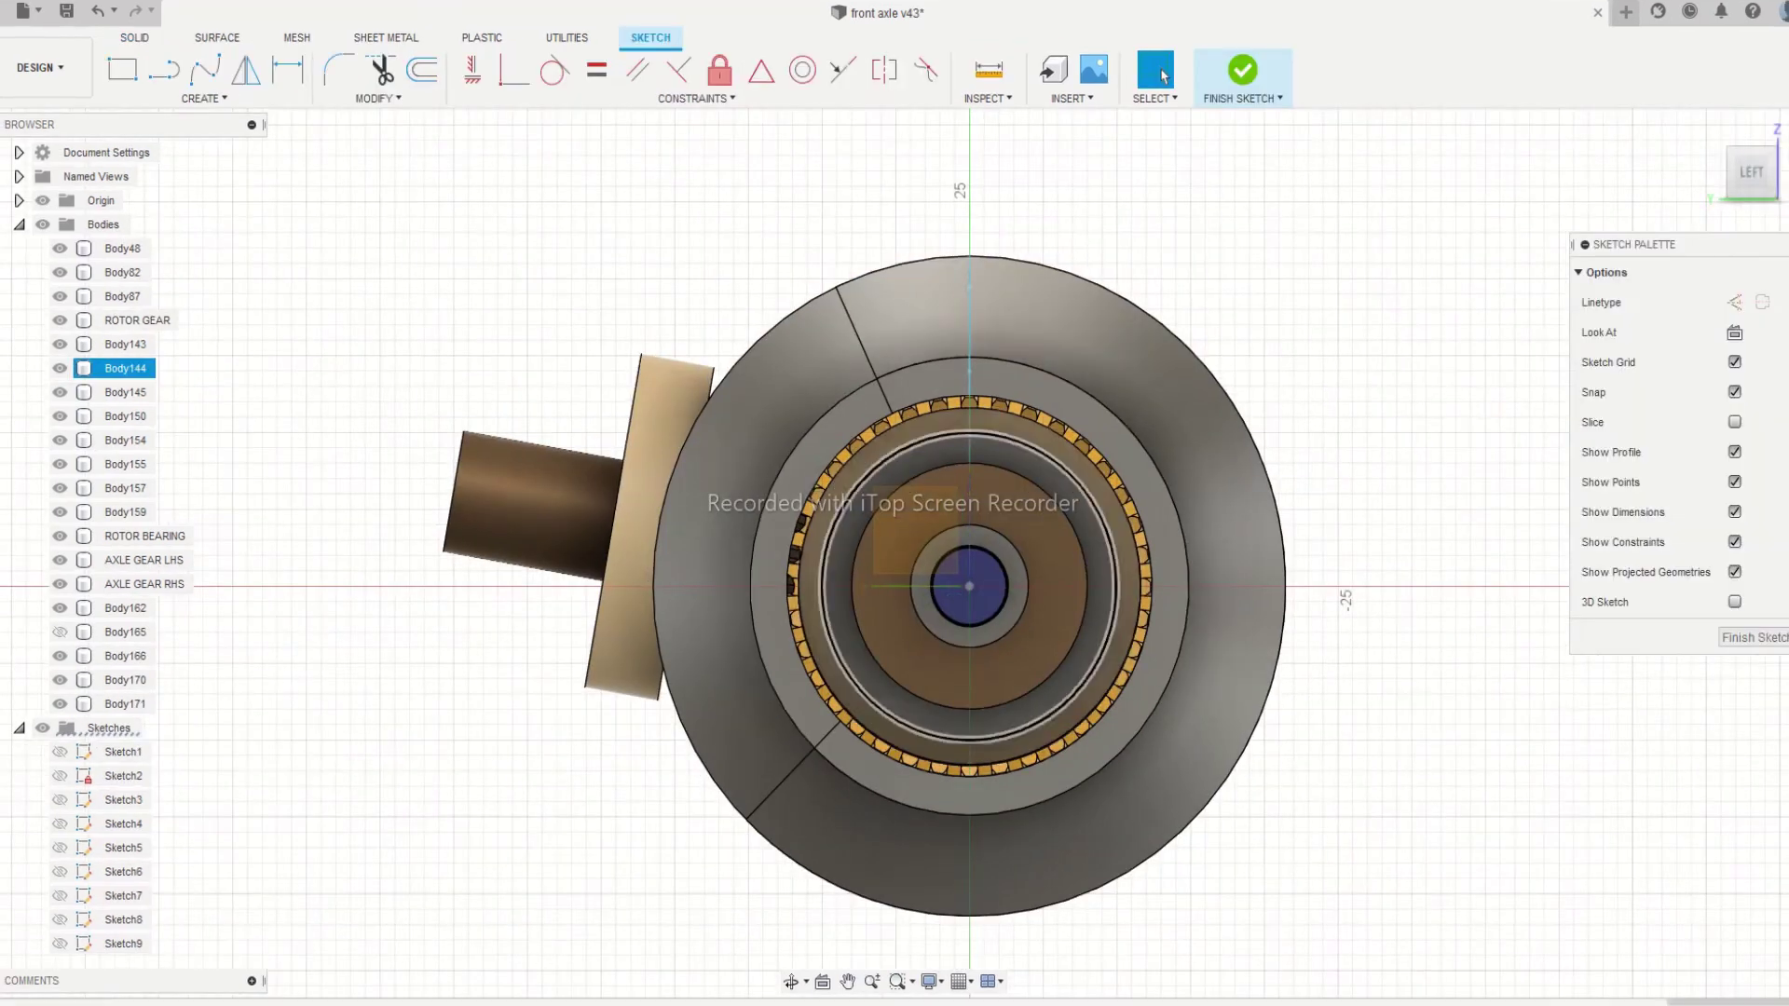
Sketch concentric 45 mm and 54 mm diameter circles around the axle and add lines across the ring along the pinion bearing's edges
key(Return)
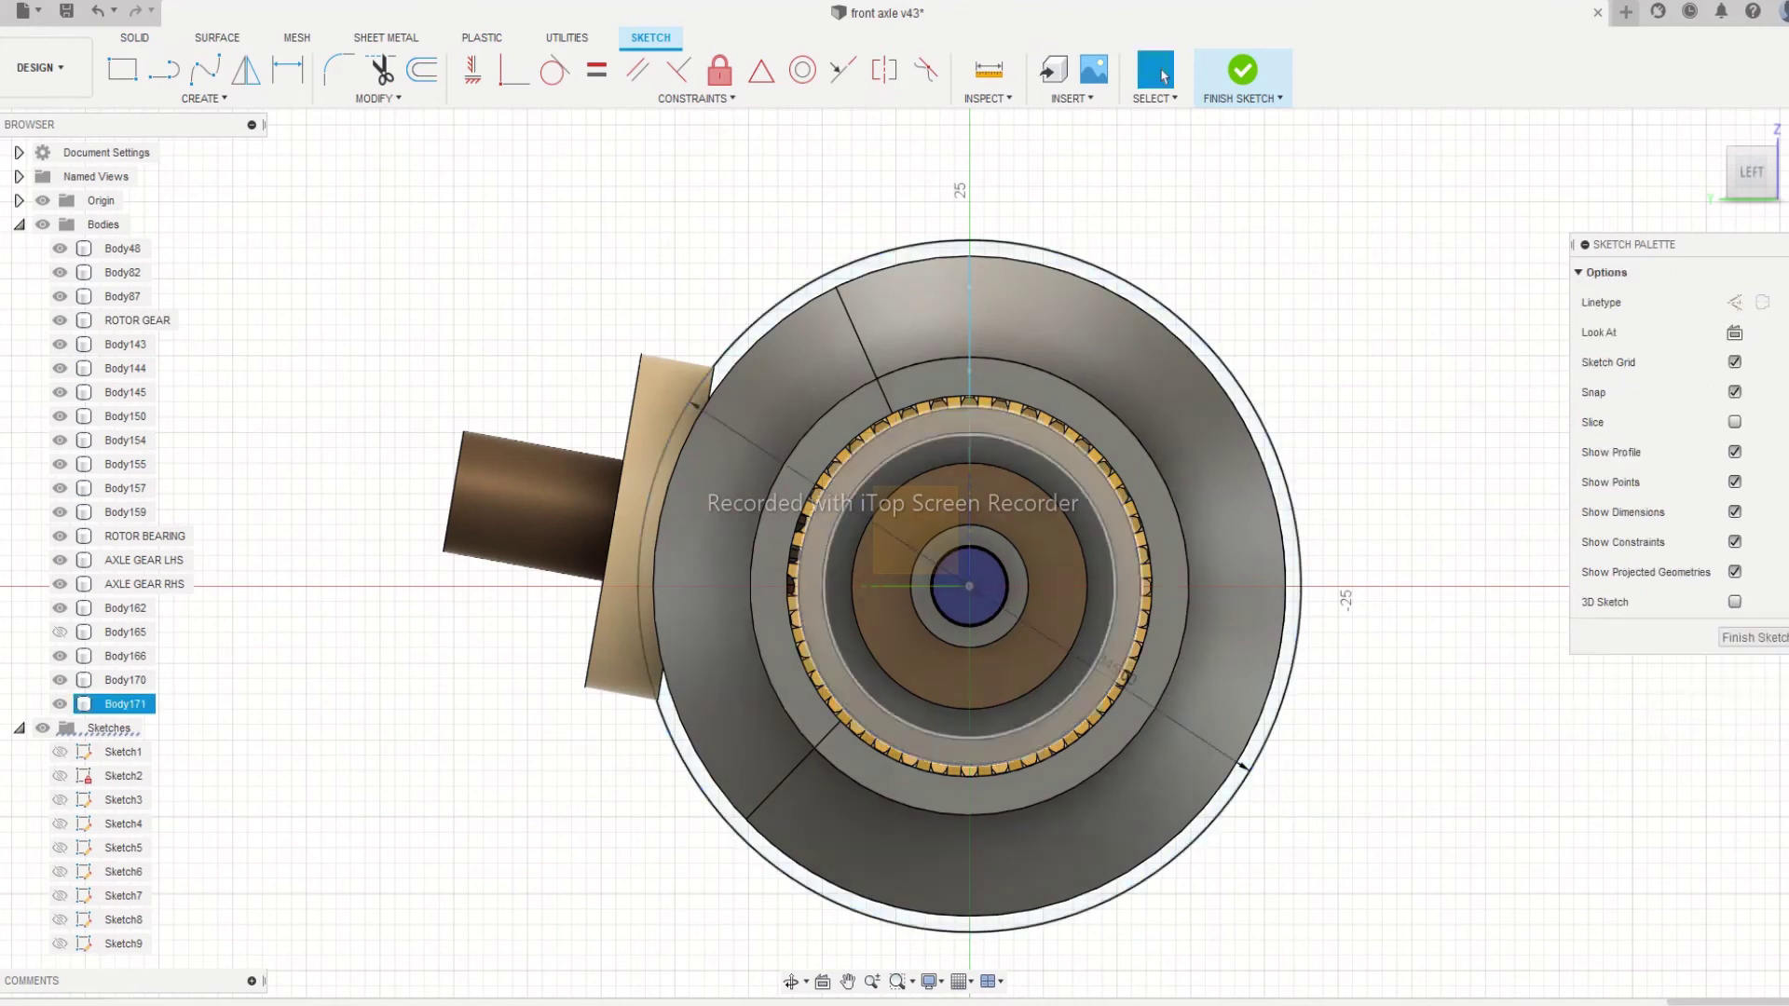
key(Return)
key(l)
scroll(646, 365, up, 3)
scroll(596, 478, down, 3)
scroll(662, 708, up, 4)
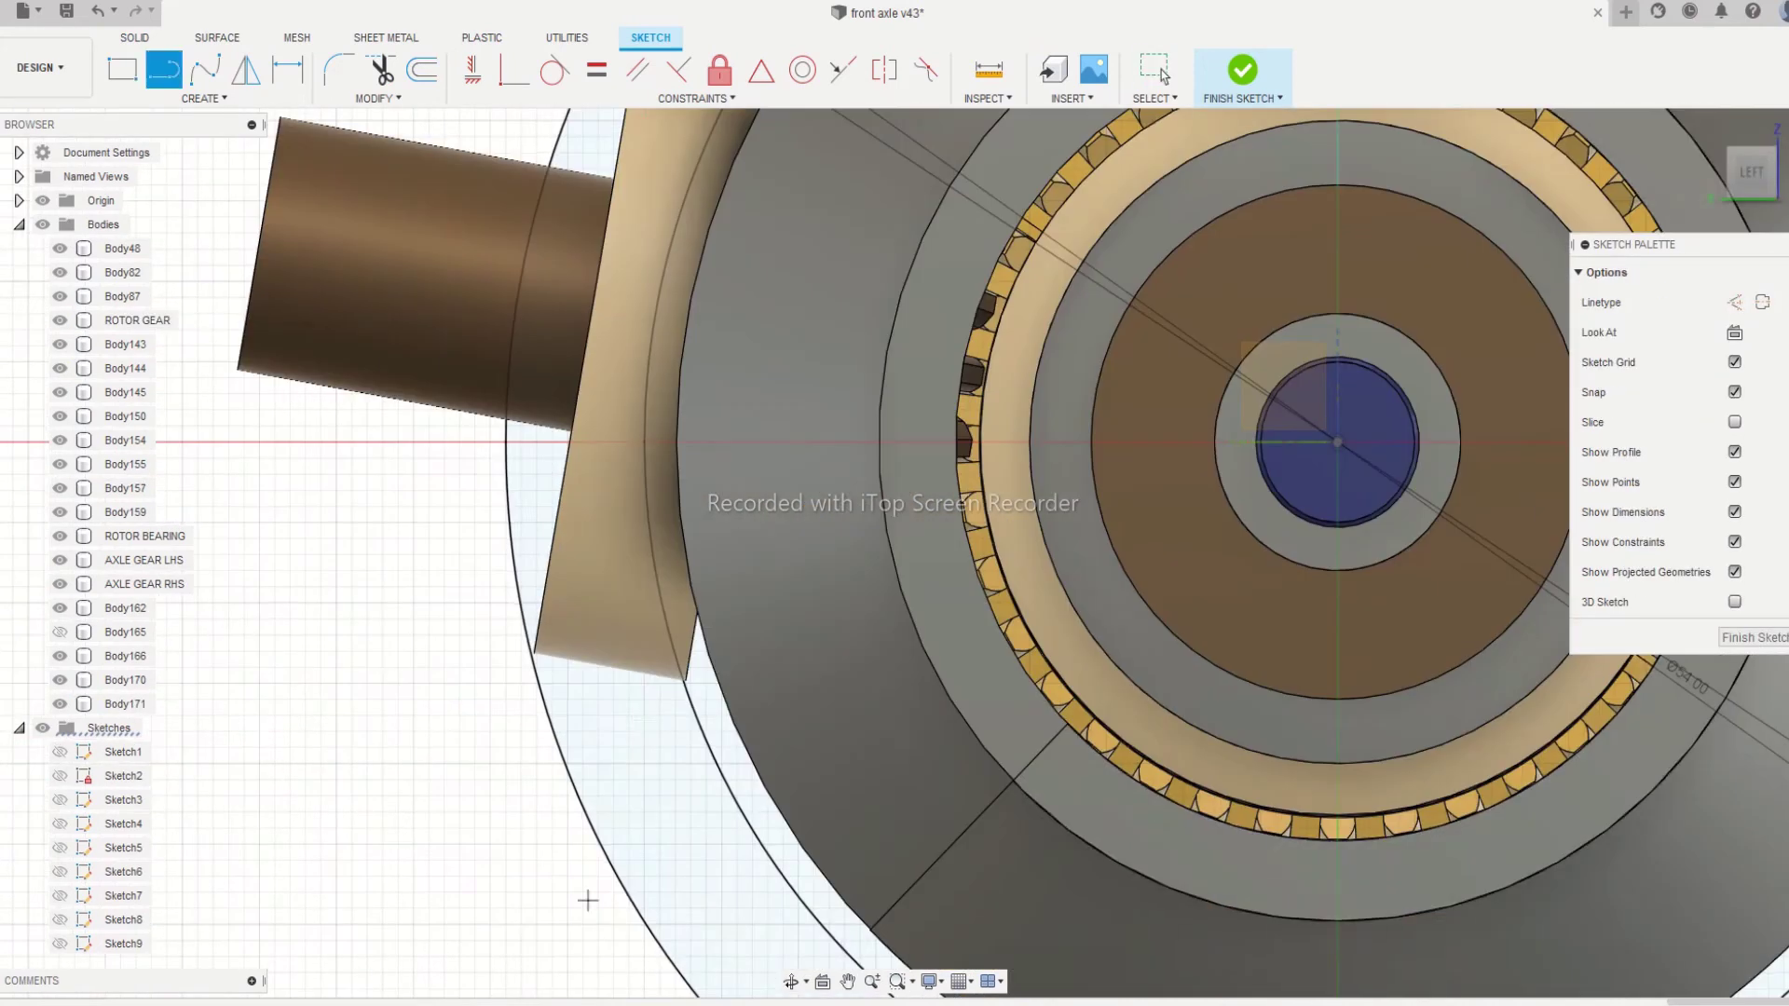
click(530, 644)
scroll(652, 522, down, 3)
scroll(648, 187, up, 5)
click(810, 236)
click(547, 196)
click(1242, 70)
Reopen the ring sketch and draw 27 mm radial lines from the axle centre along both seam edges of the cover
scroll(1062, 335, down, 7)
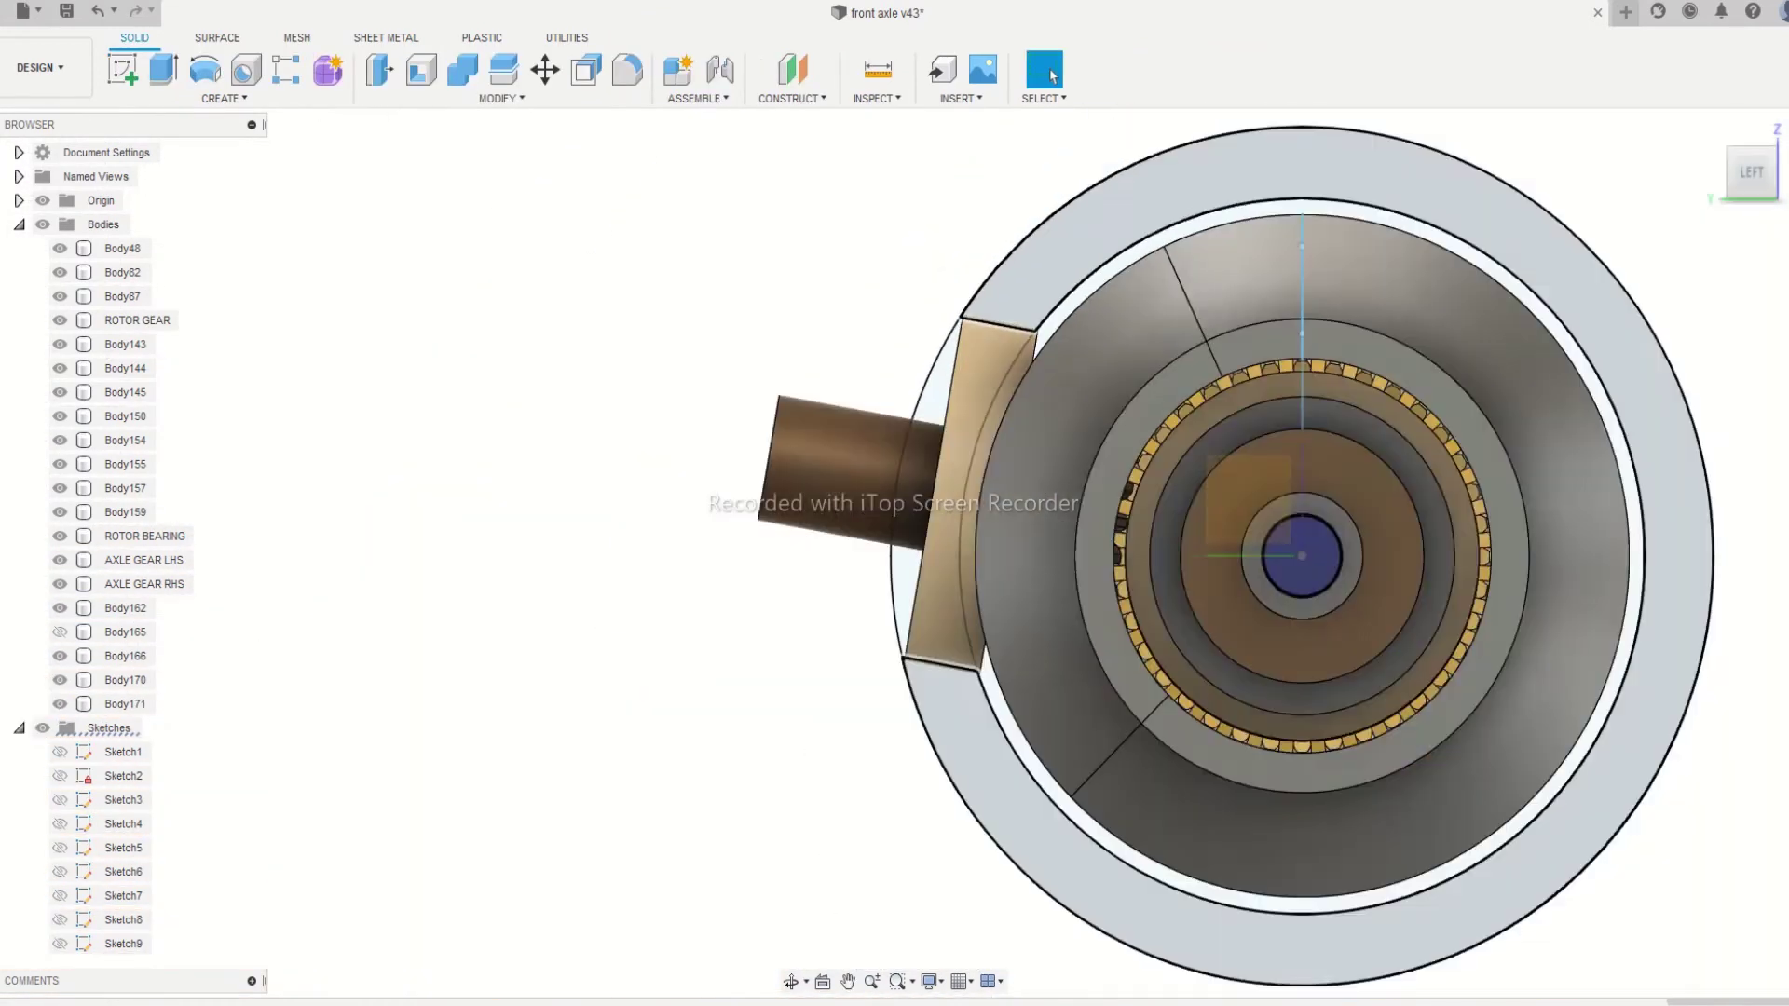
double_click(1014, 261)
scroll(597, 294, up, 3)
key(l)
click(1005, 650)
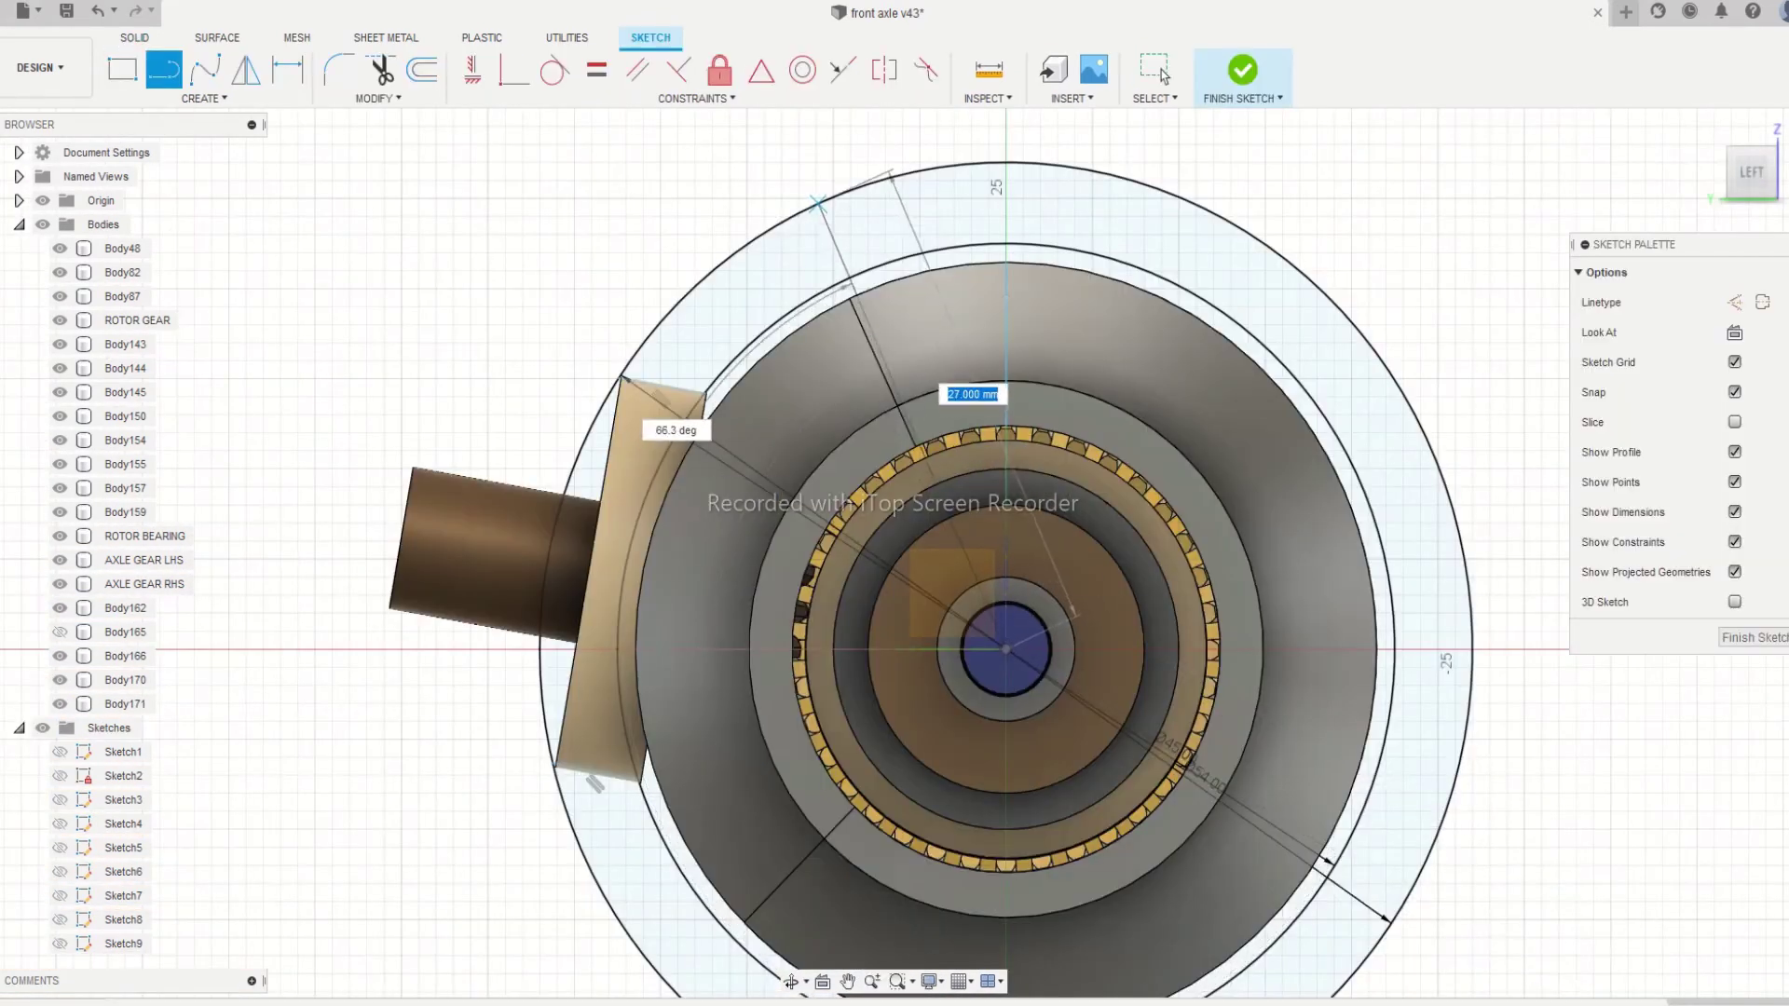
click(810, 207)
middle_drag(820, 596, 819, 314)
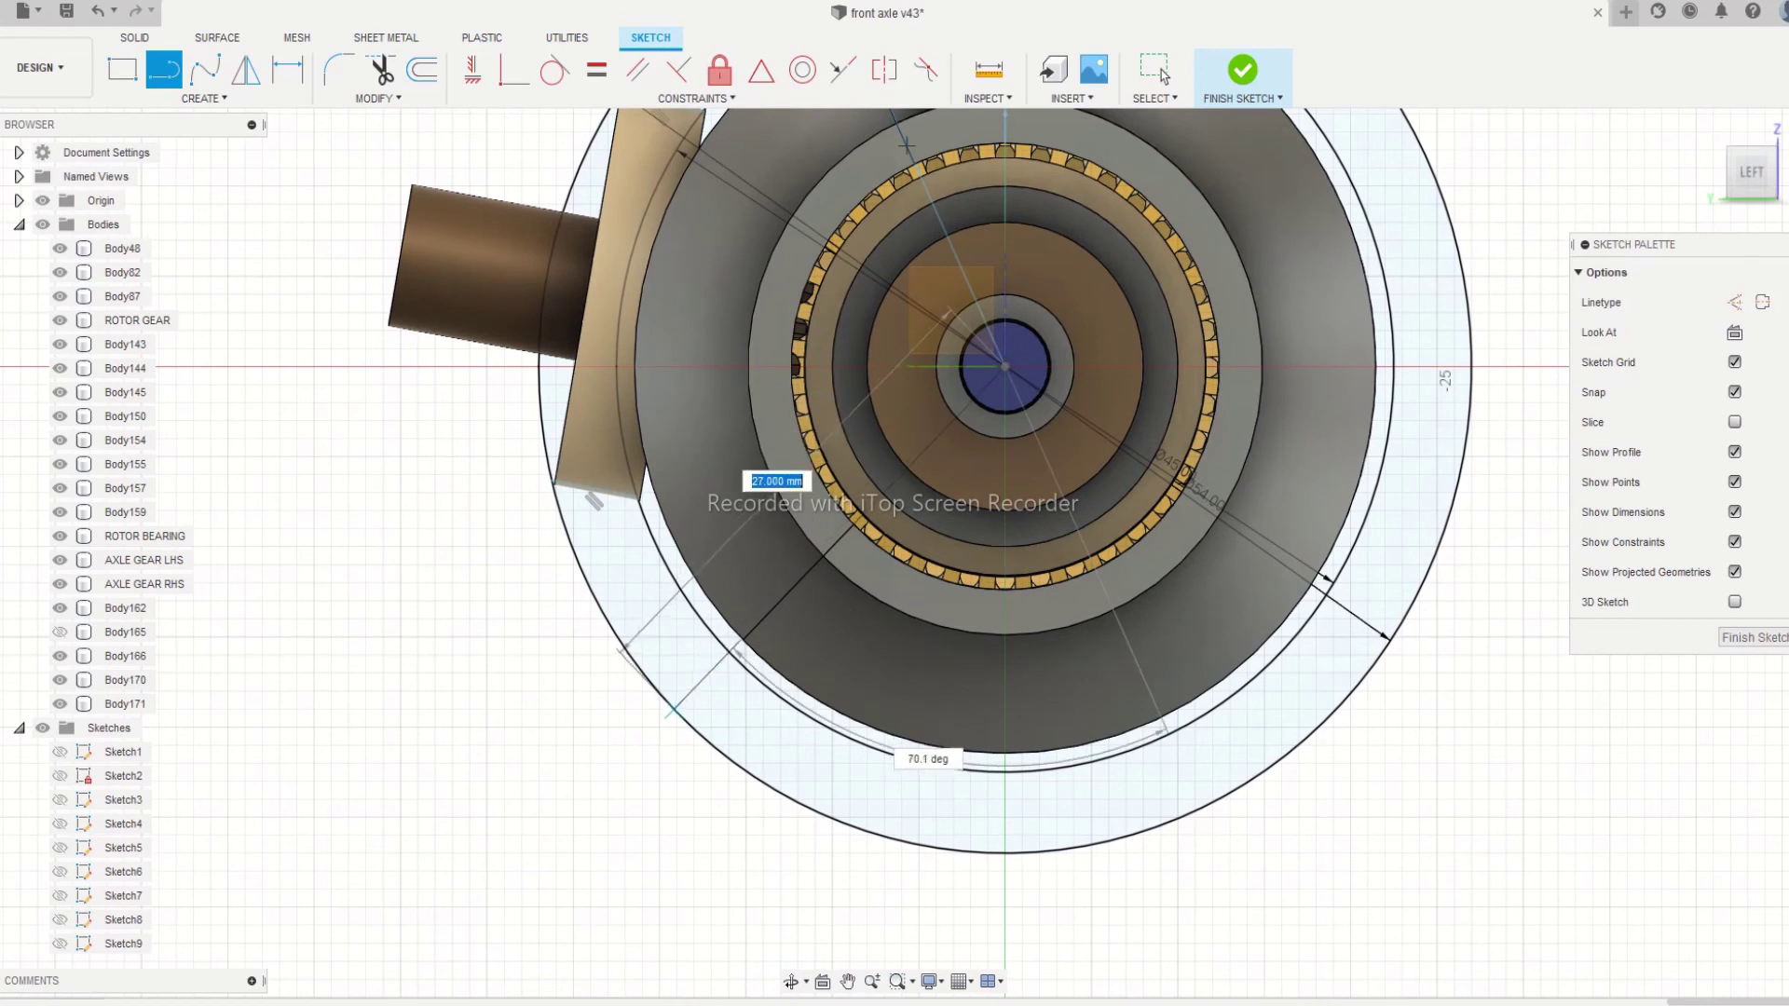
Extrude the ring segments above and below the pinion bearing as new bodies and offset their side faces by 15 mm
key(e)
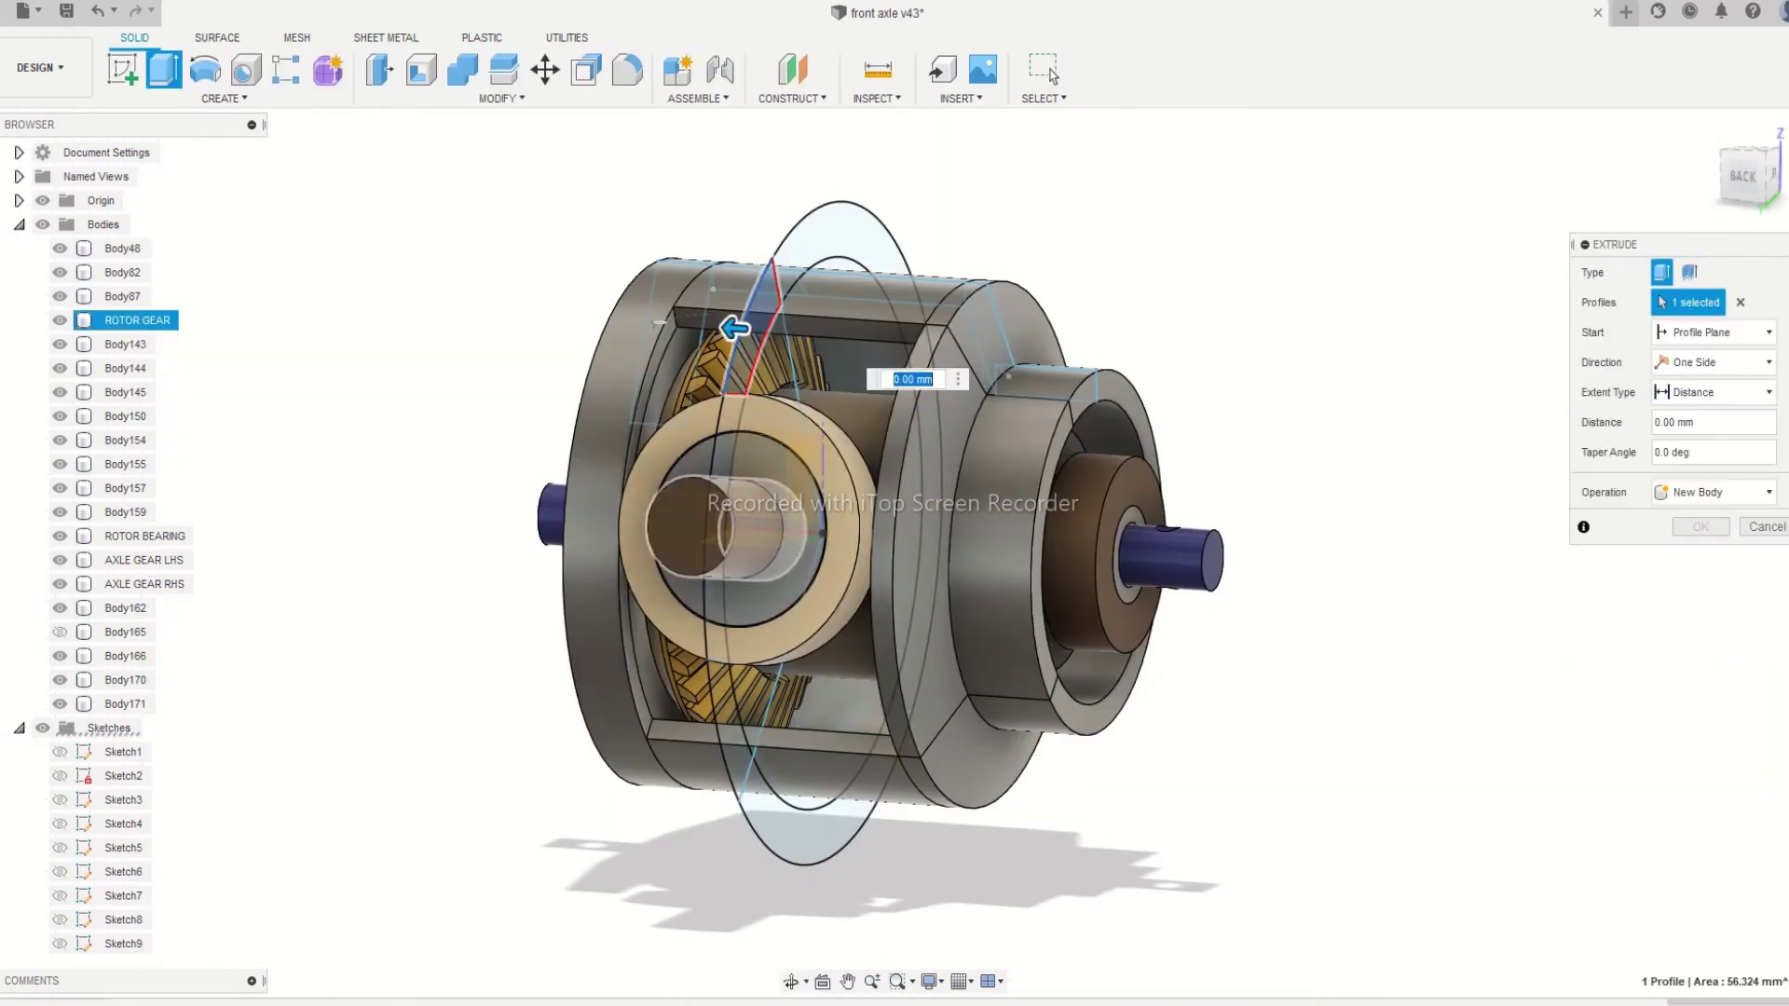
drag(779, 713, 719, 713)
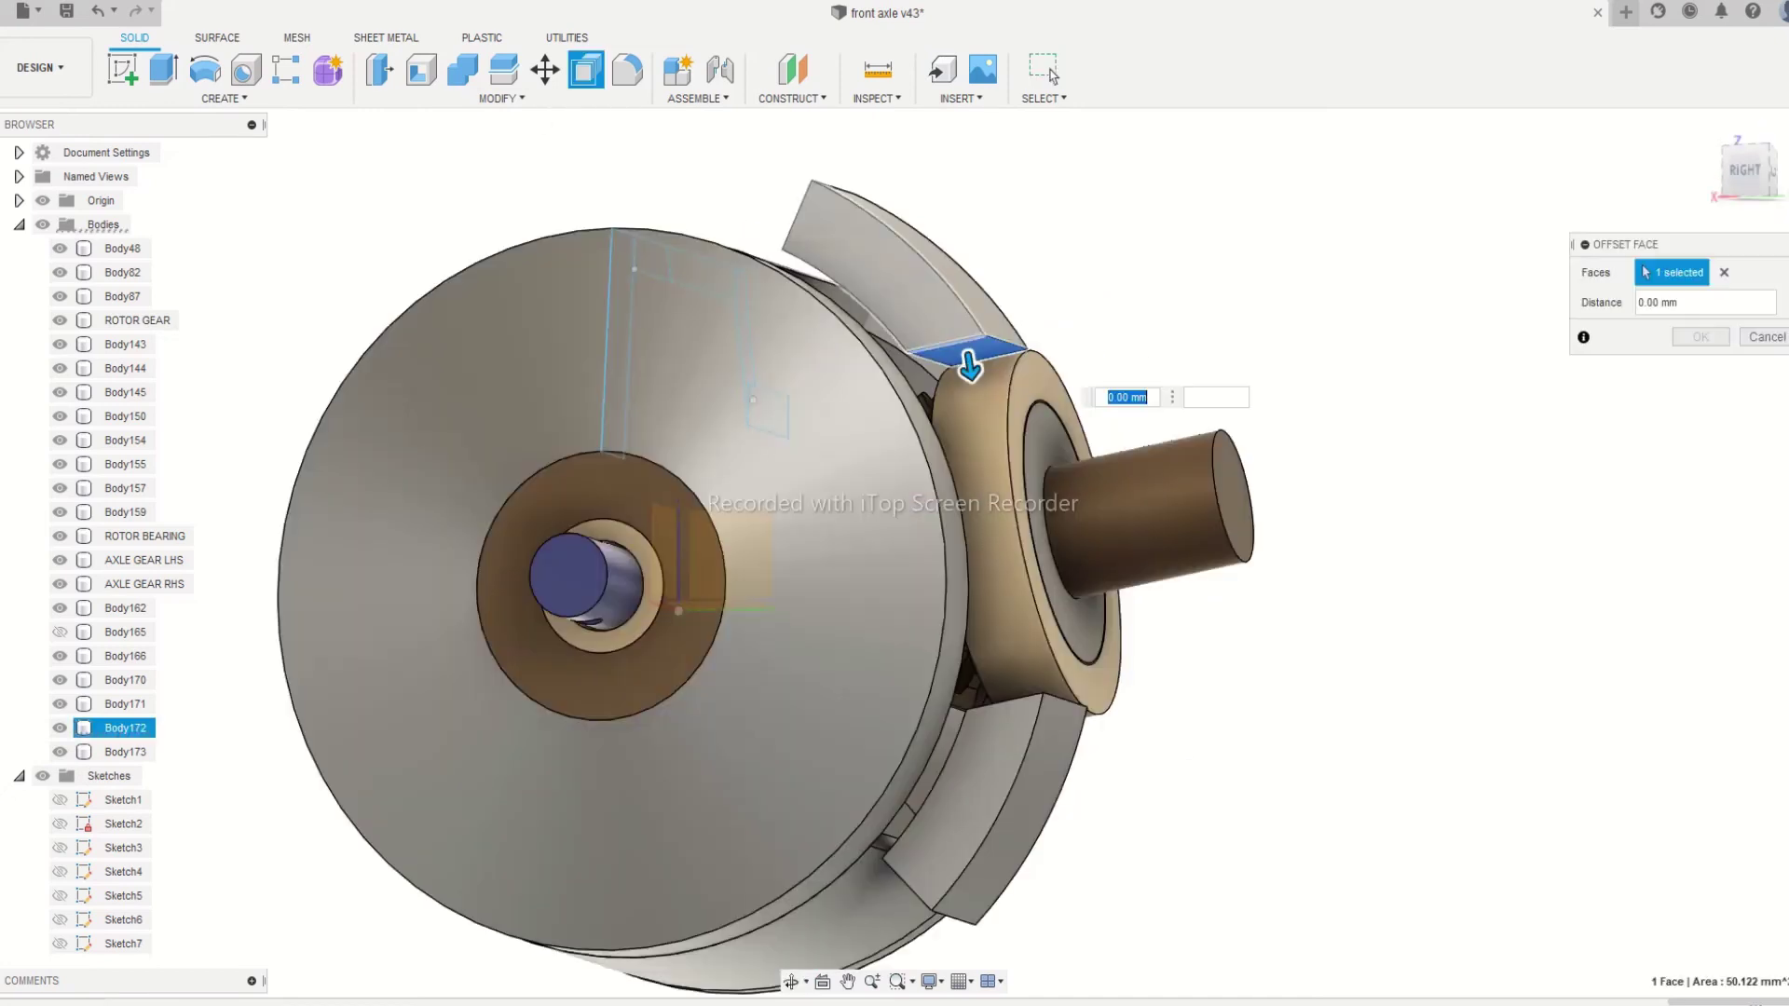
click(1020, 732)
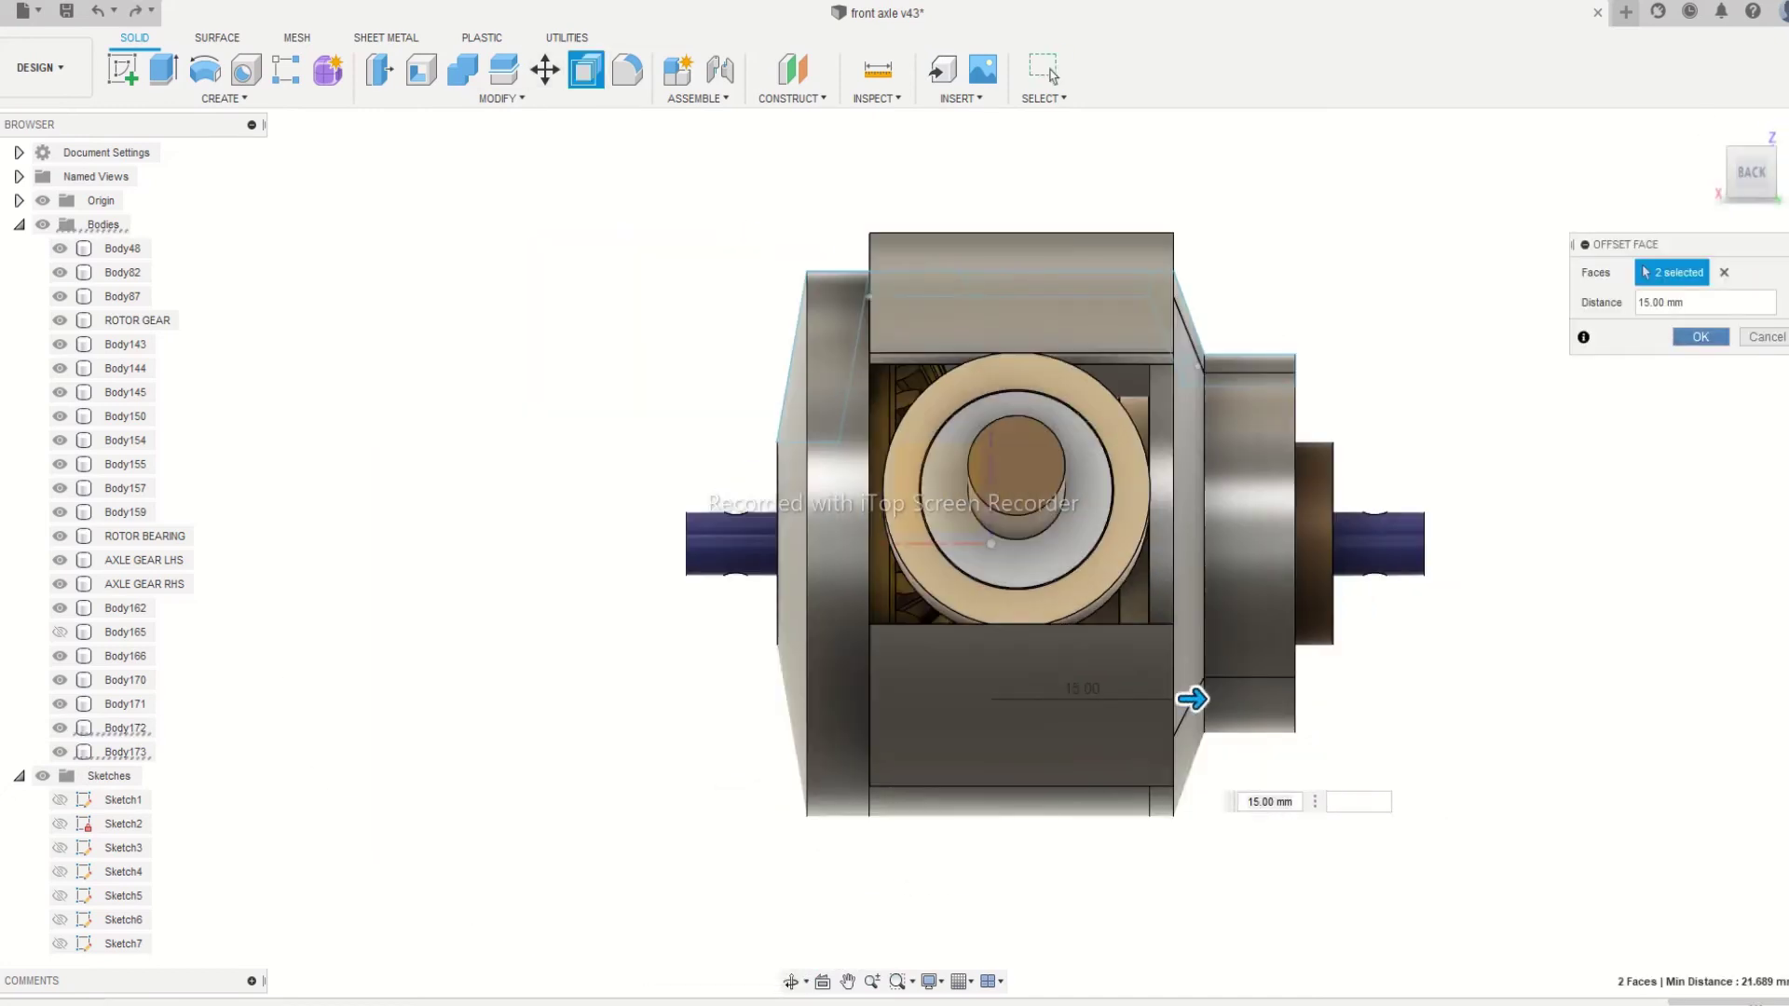
click(1701, 337)
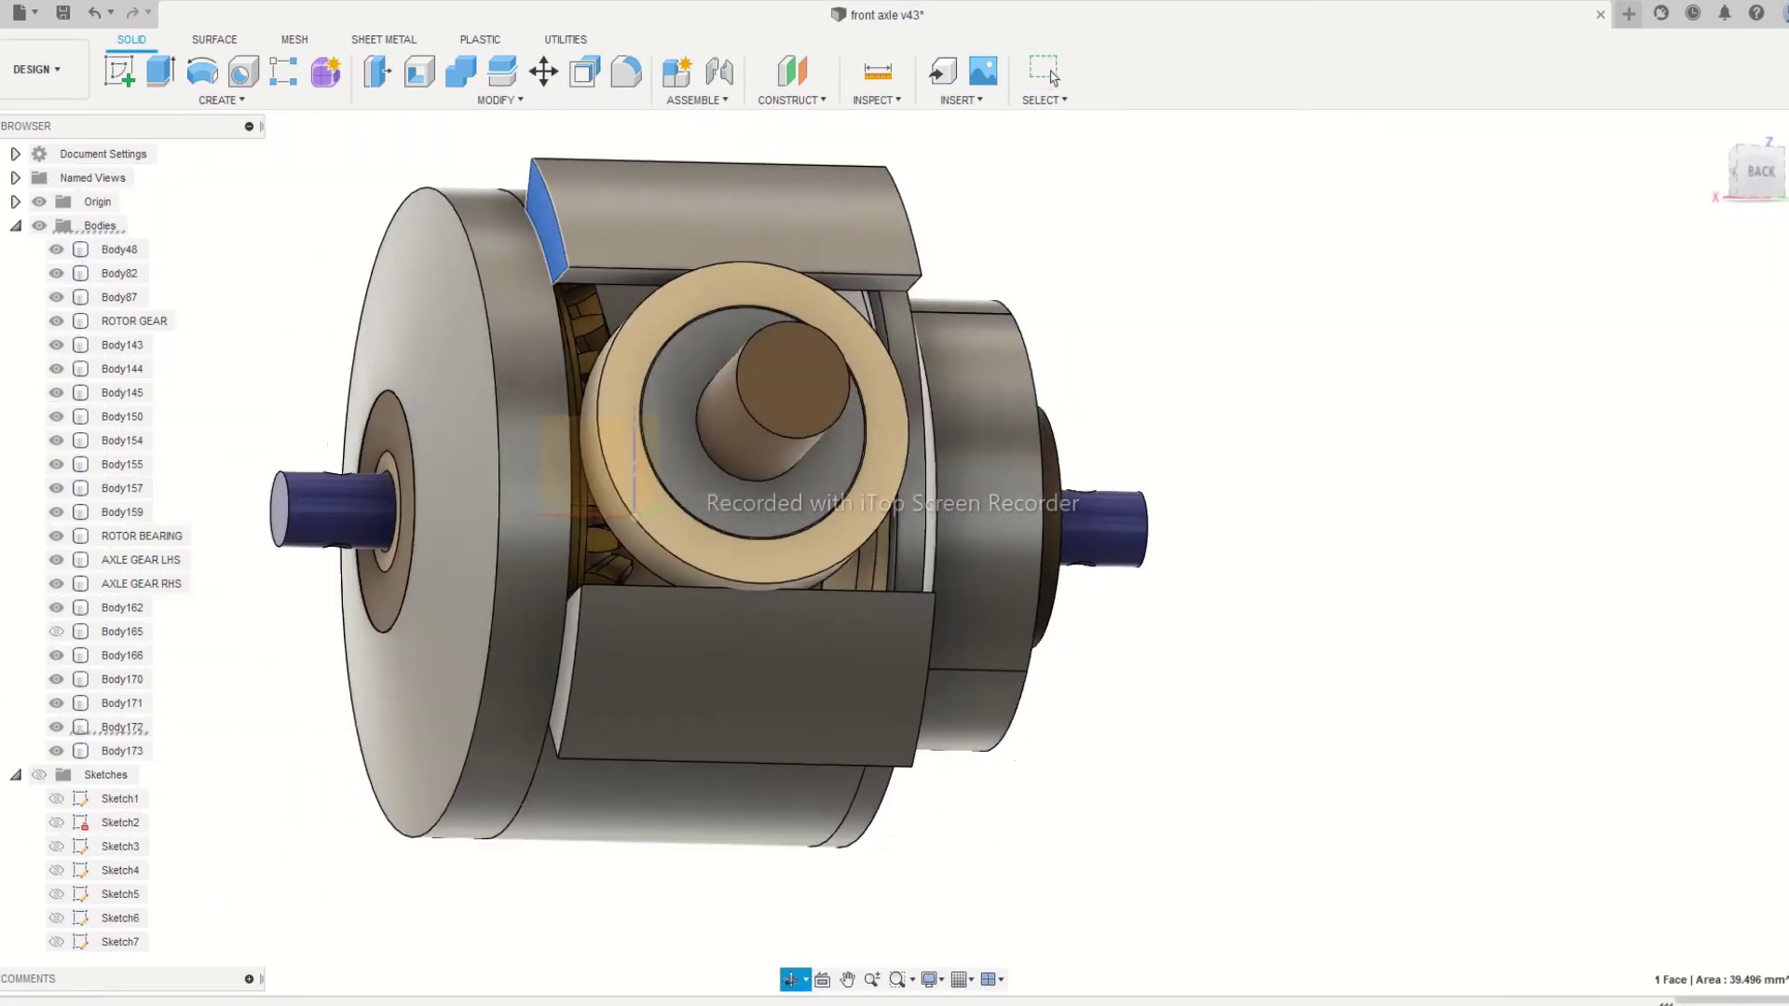
Offset the ring segment's end face beside the pinion bearing by 3 mm
click(1045, 72)
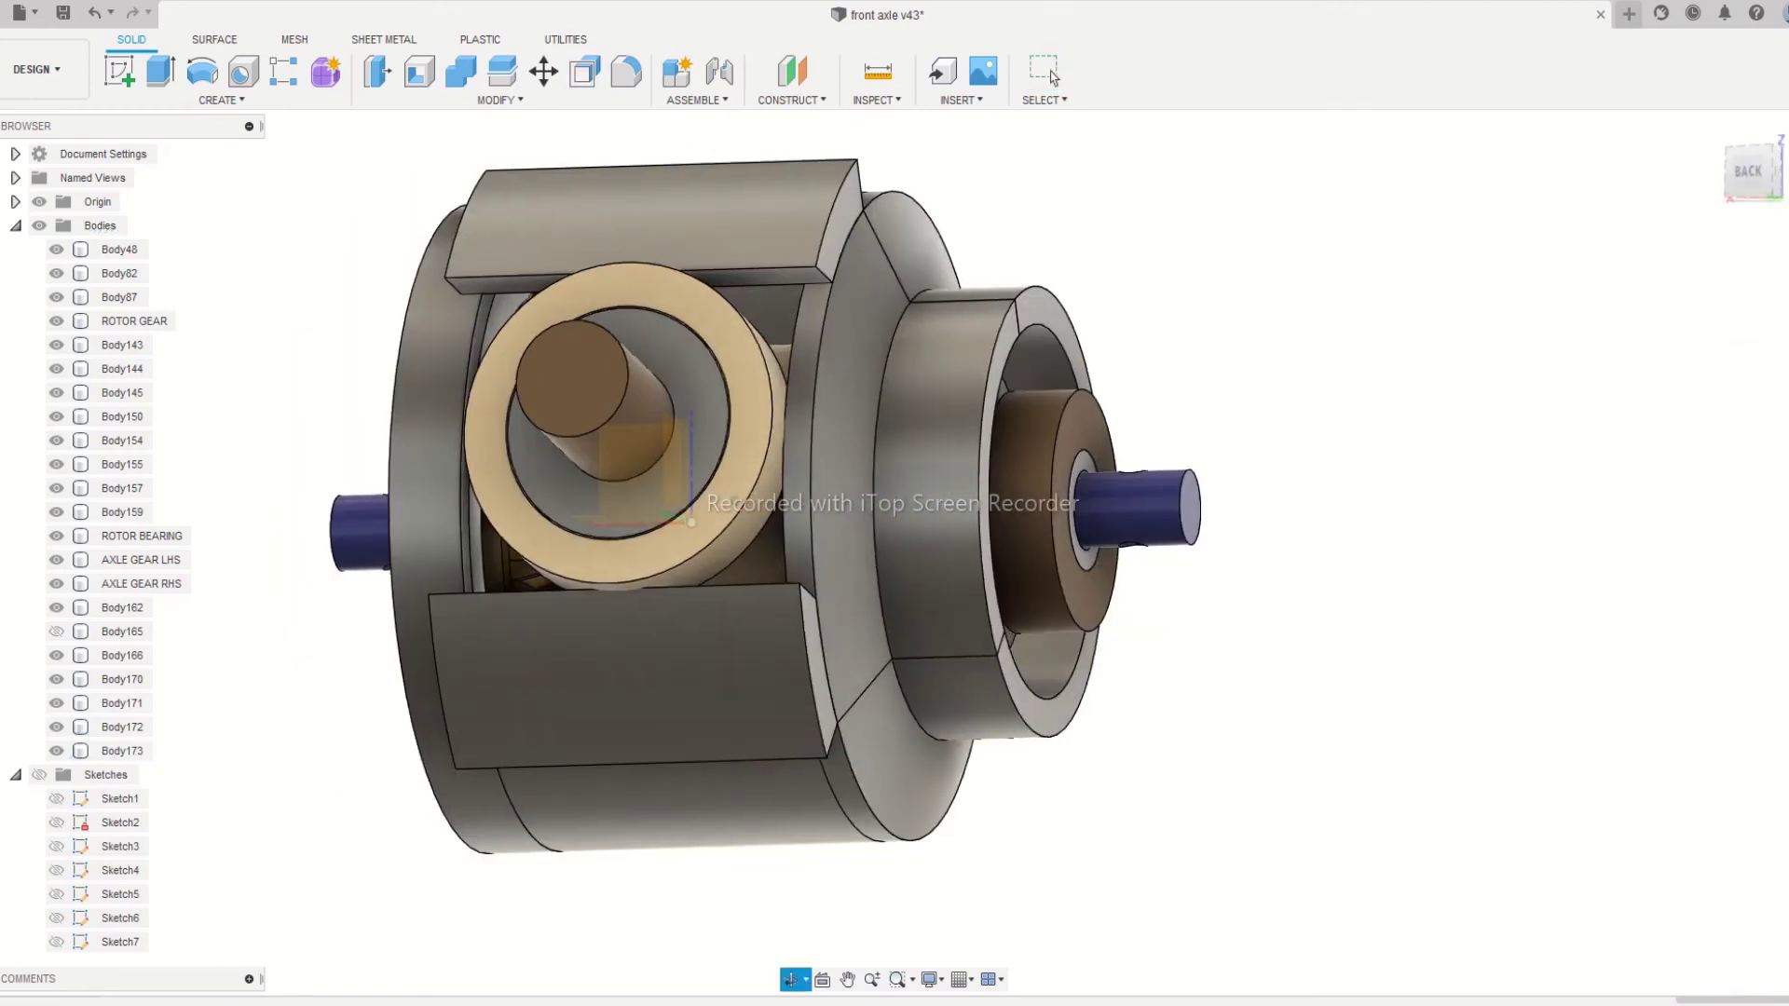
click(1044, 73)
key(q)
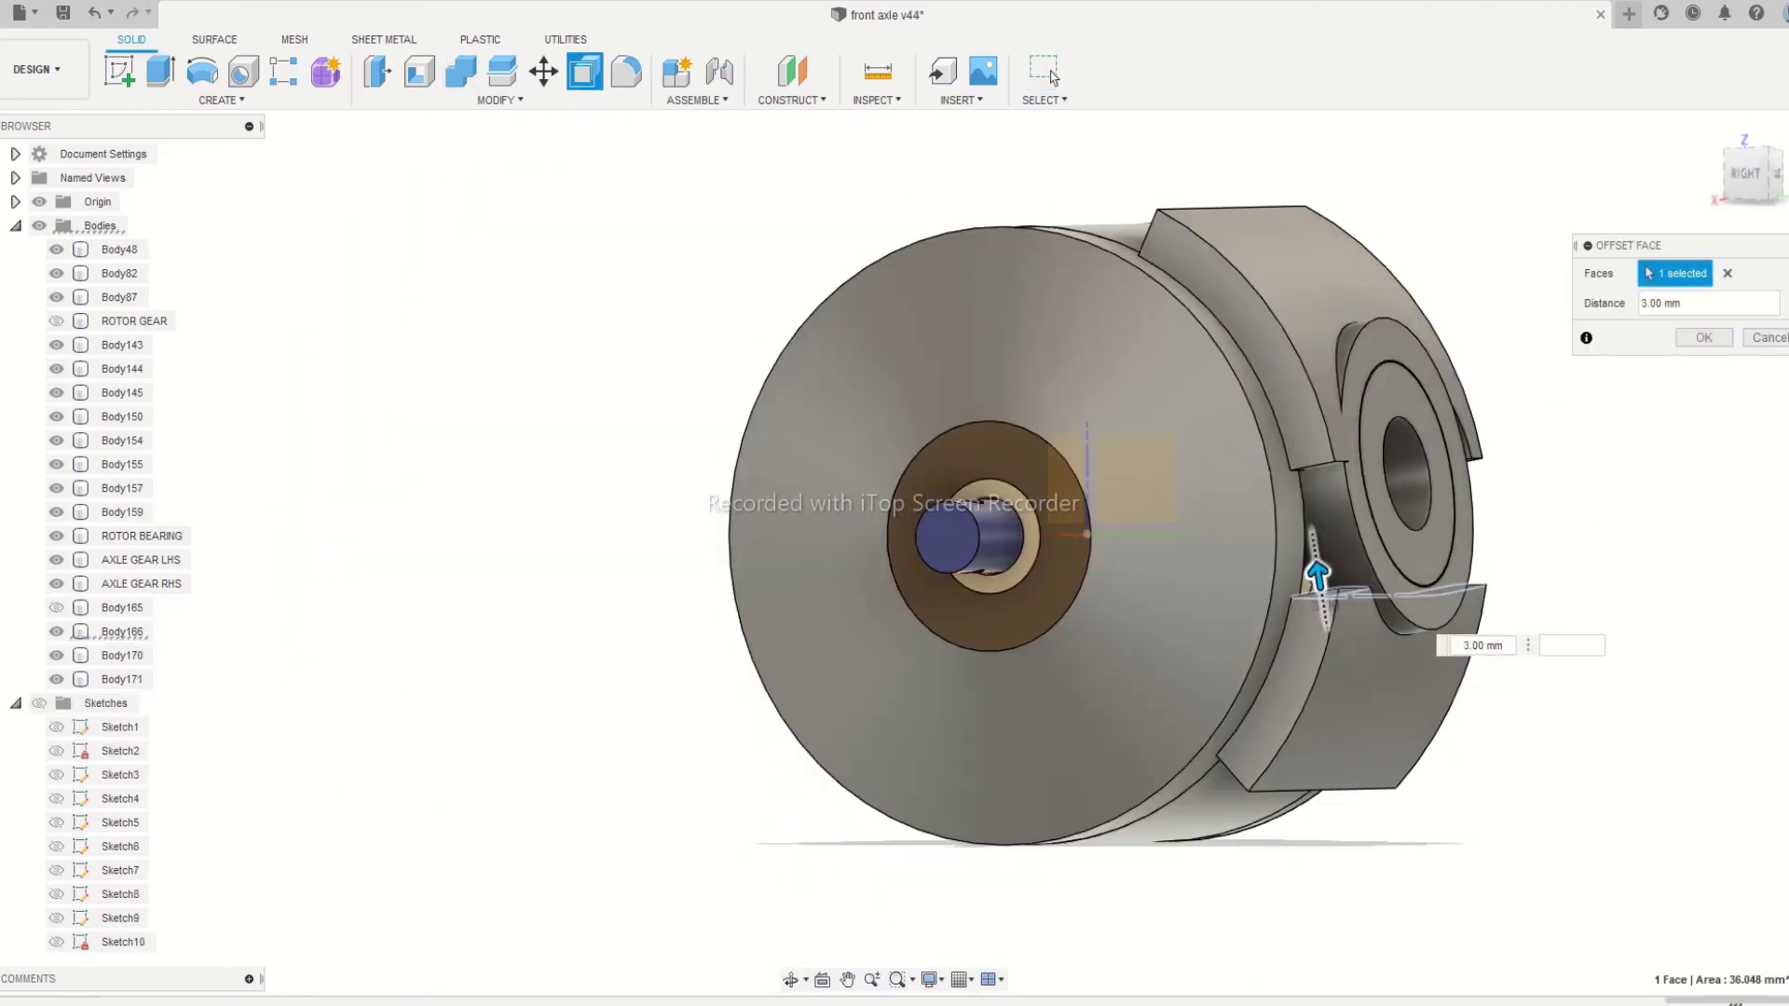
shift+middle_drag(1119, 521, 941, 513)
key(Return)
Offset the upper end face of the curved outer segment by -6 mm
click(902, 306)
key(q)
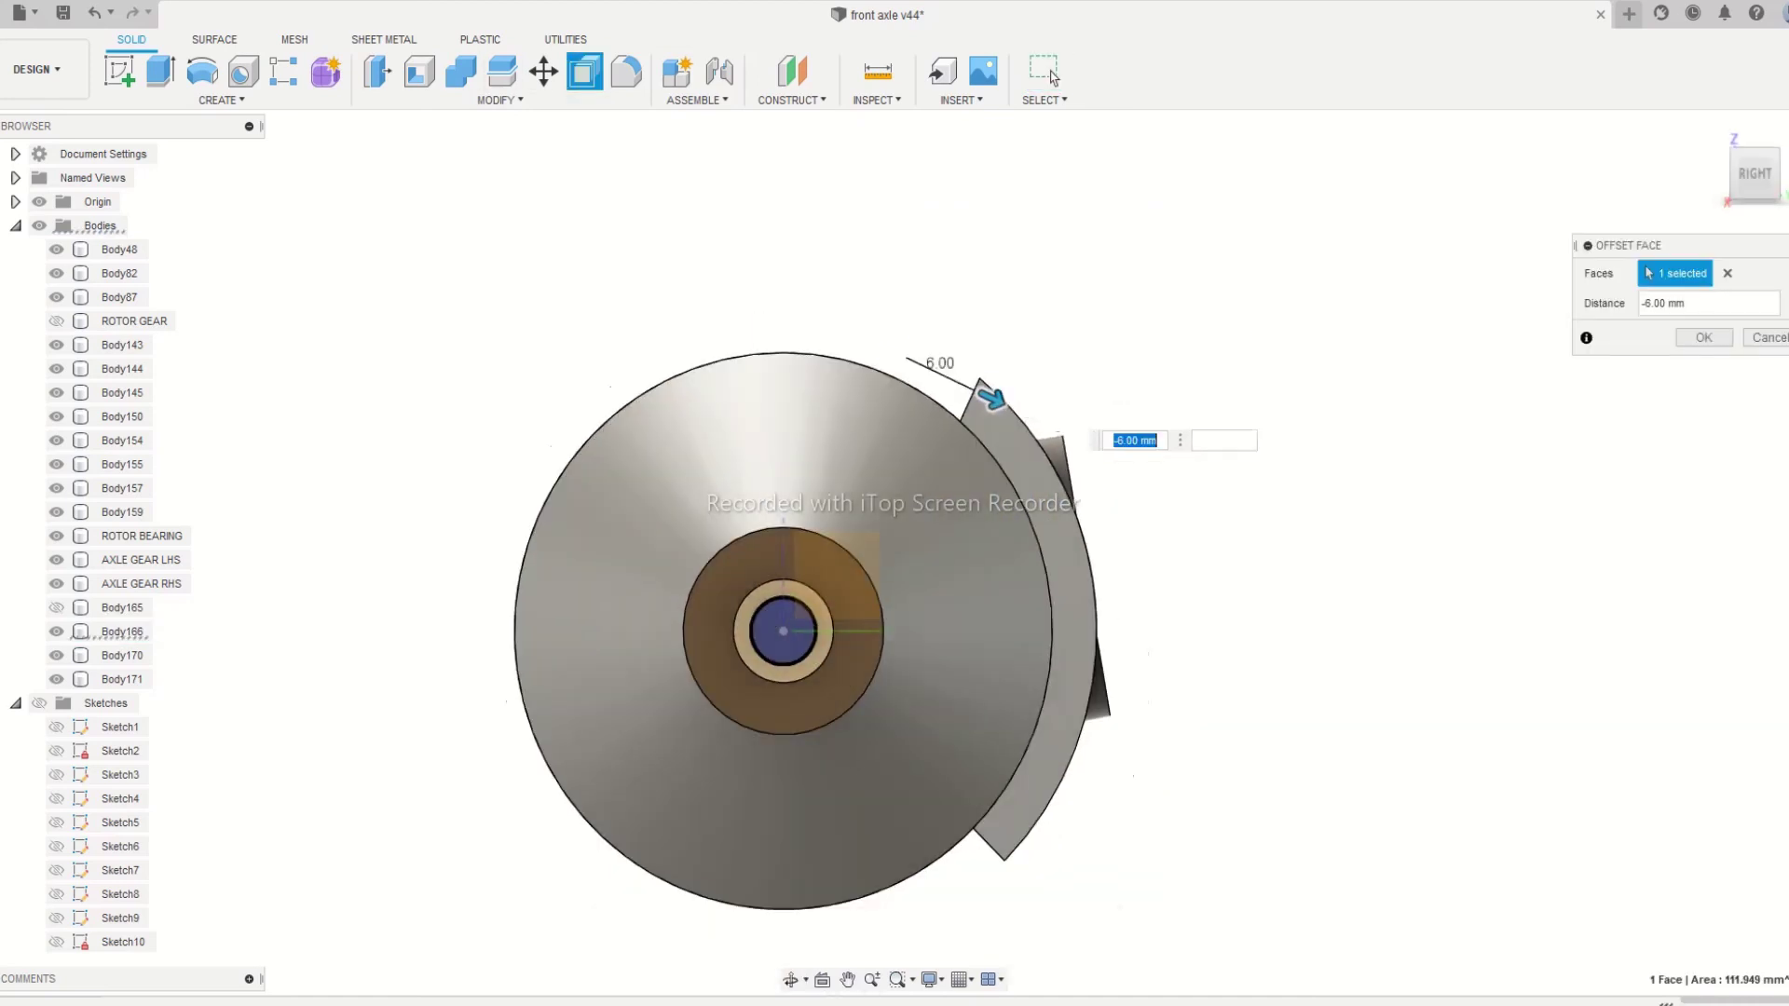
mouse_move(988, 503)
shift+middle_down()
mouse_move(1109, 578)
mouse_move(1007, 513)
shift+middle_up()
key(Return)
Offset the cover's upper stepped cut face by 6 mm toward the pinion bearing segment
click(862, 355)
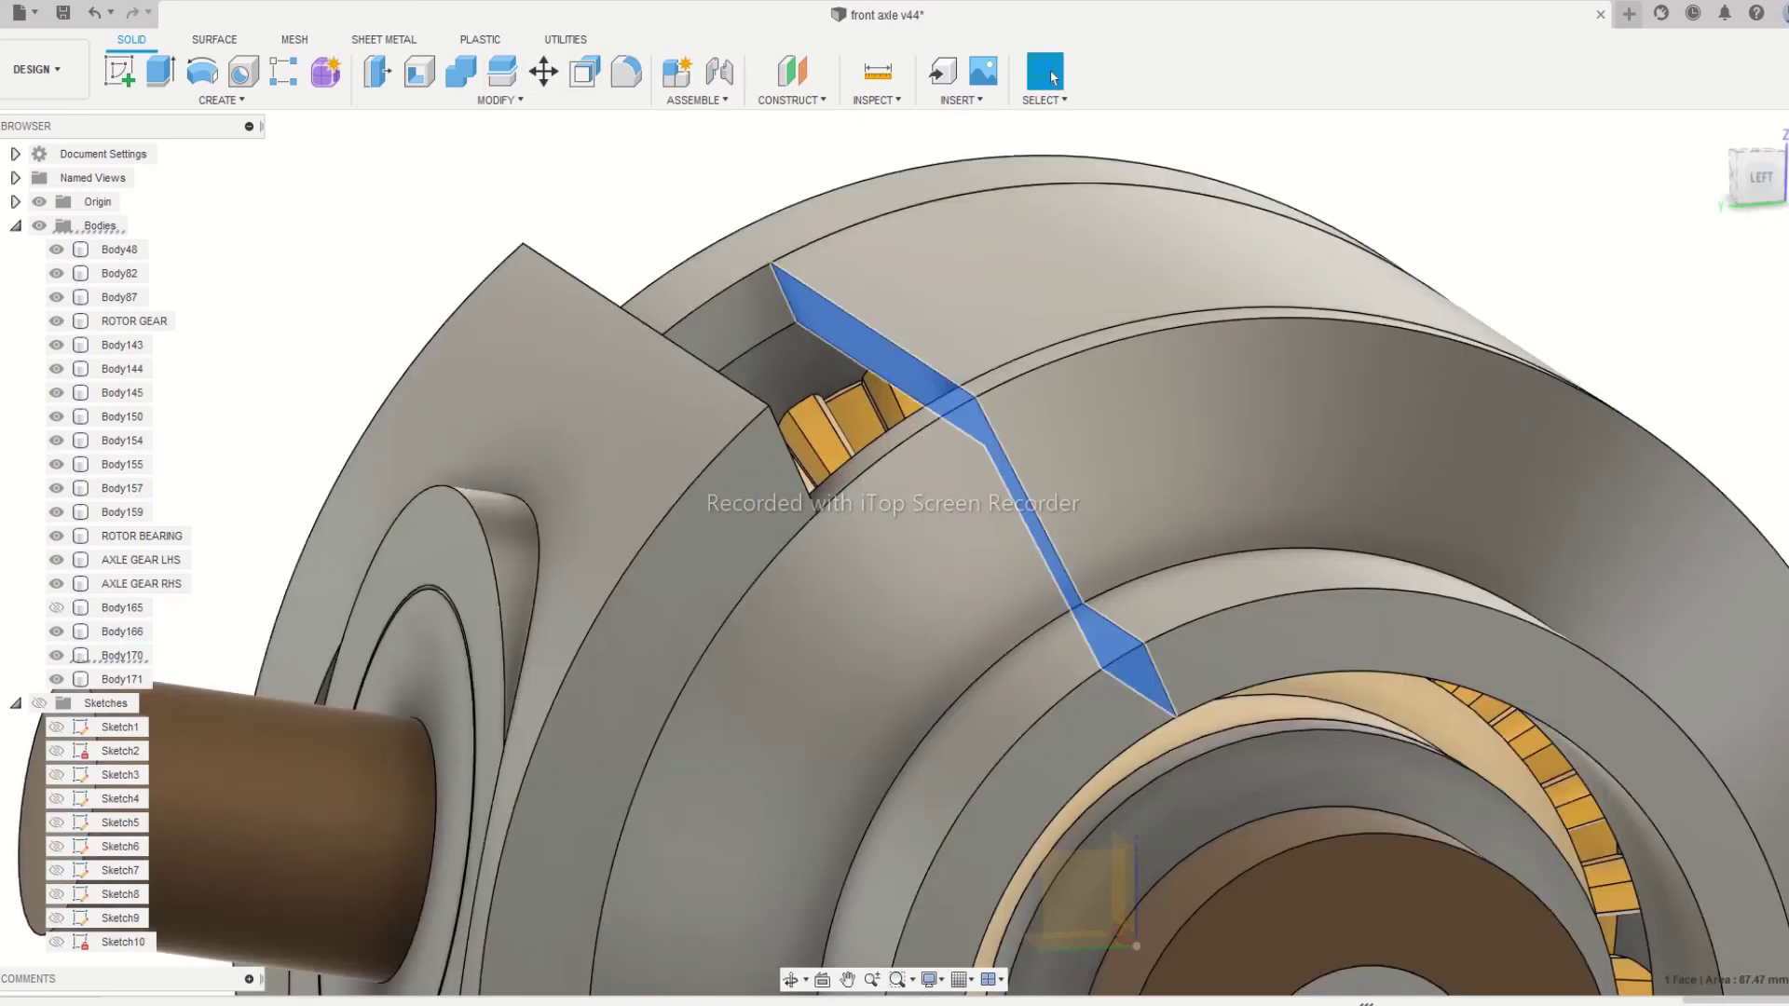
key(q)
drag(860, 353, 759, 412)
key(Return)
click(692, 449)
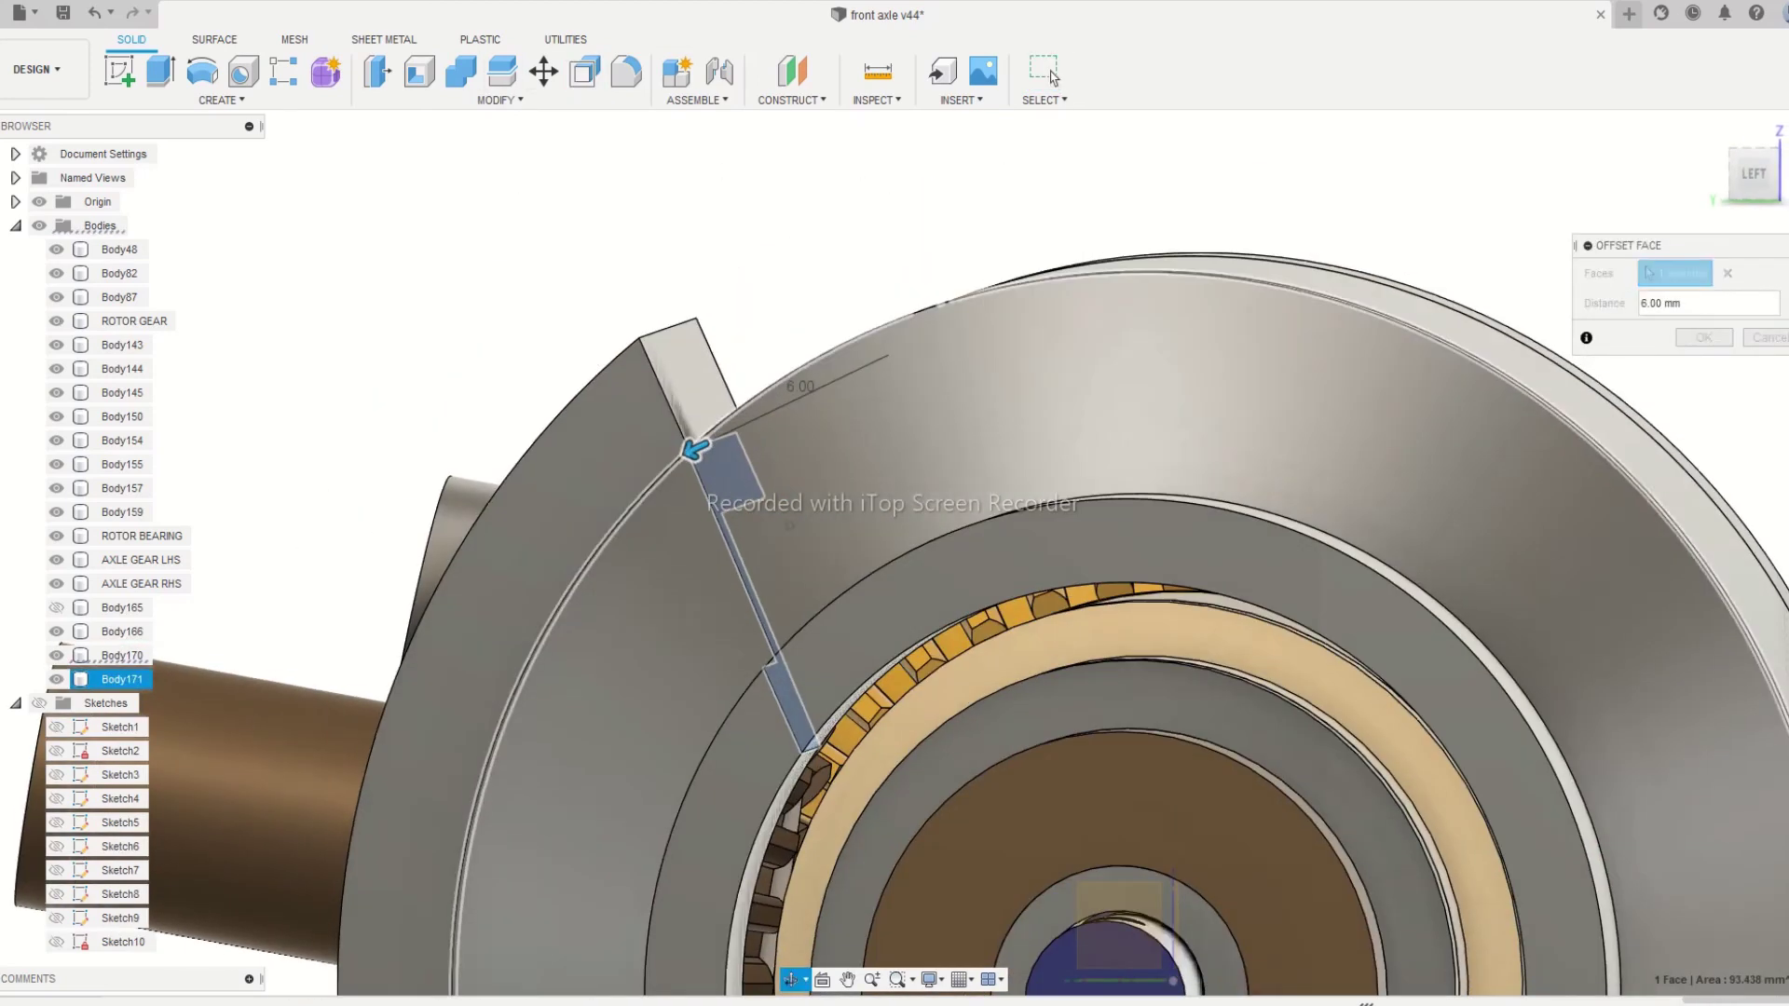
key(Return)
Offset the next cut face of the cover by 6 mm
middle_drag(913, 745, 913, 280)
shift+middle_drag(988, 559, 1100, 447)
click(918, 536)
text(q6)
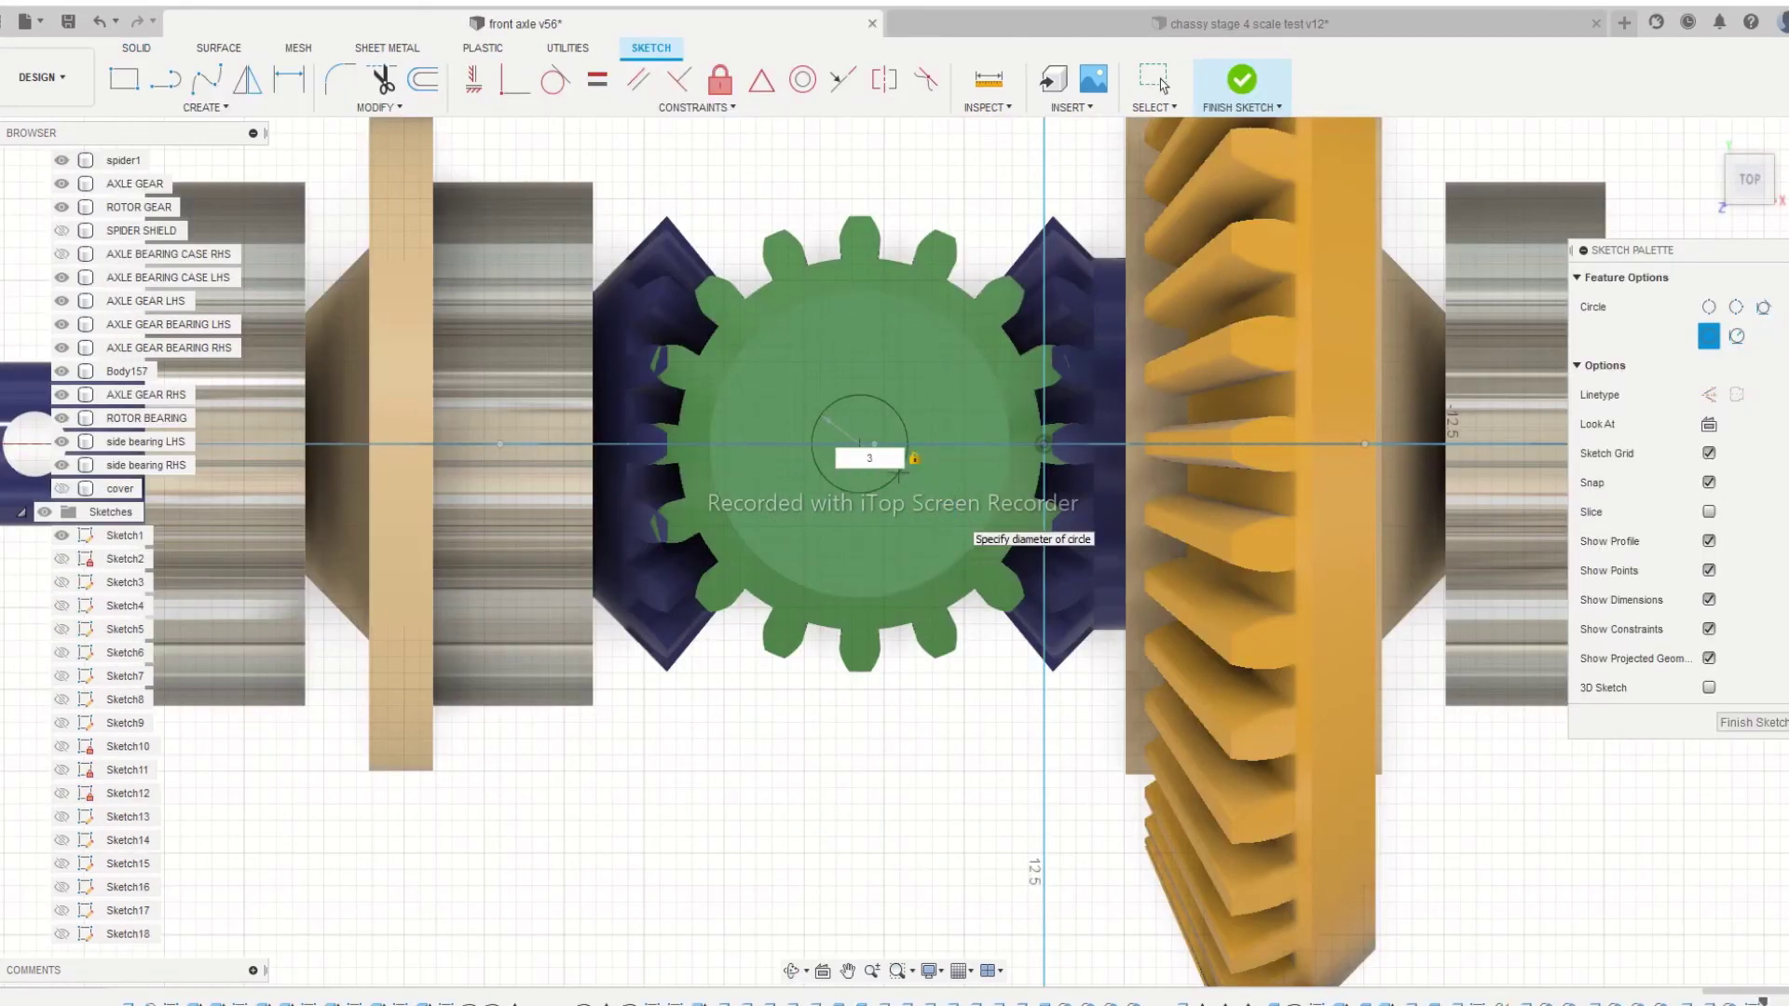
Sketch a 3 mm diameter circle over the green spider gear and extrude it as a symmetric -32 mm cut through the spider shield
key(Return)
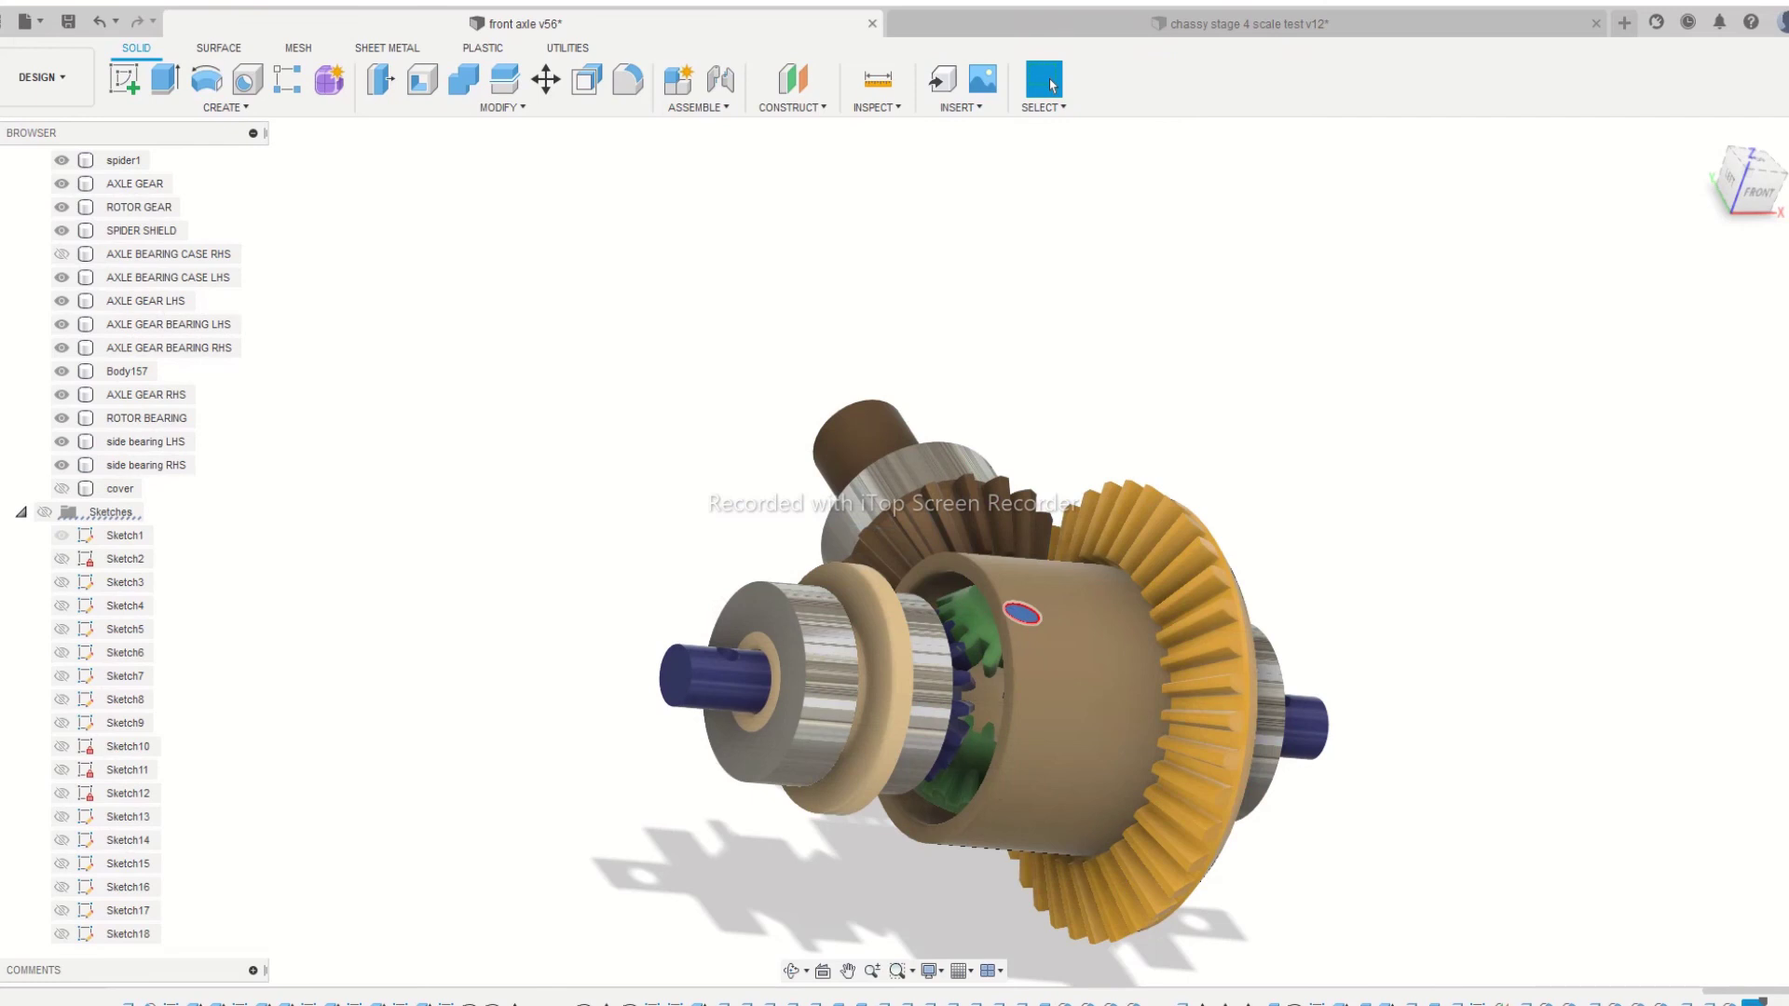
click(165, 80)
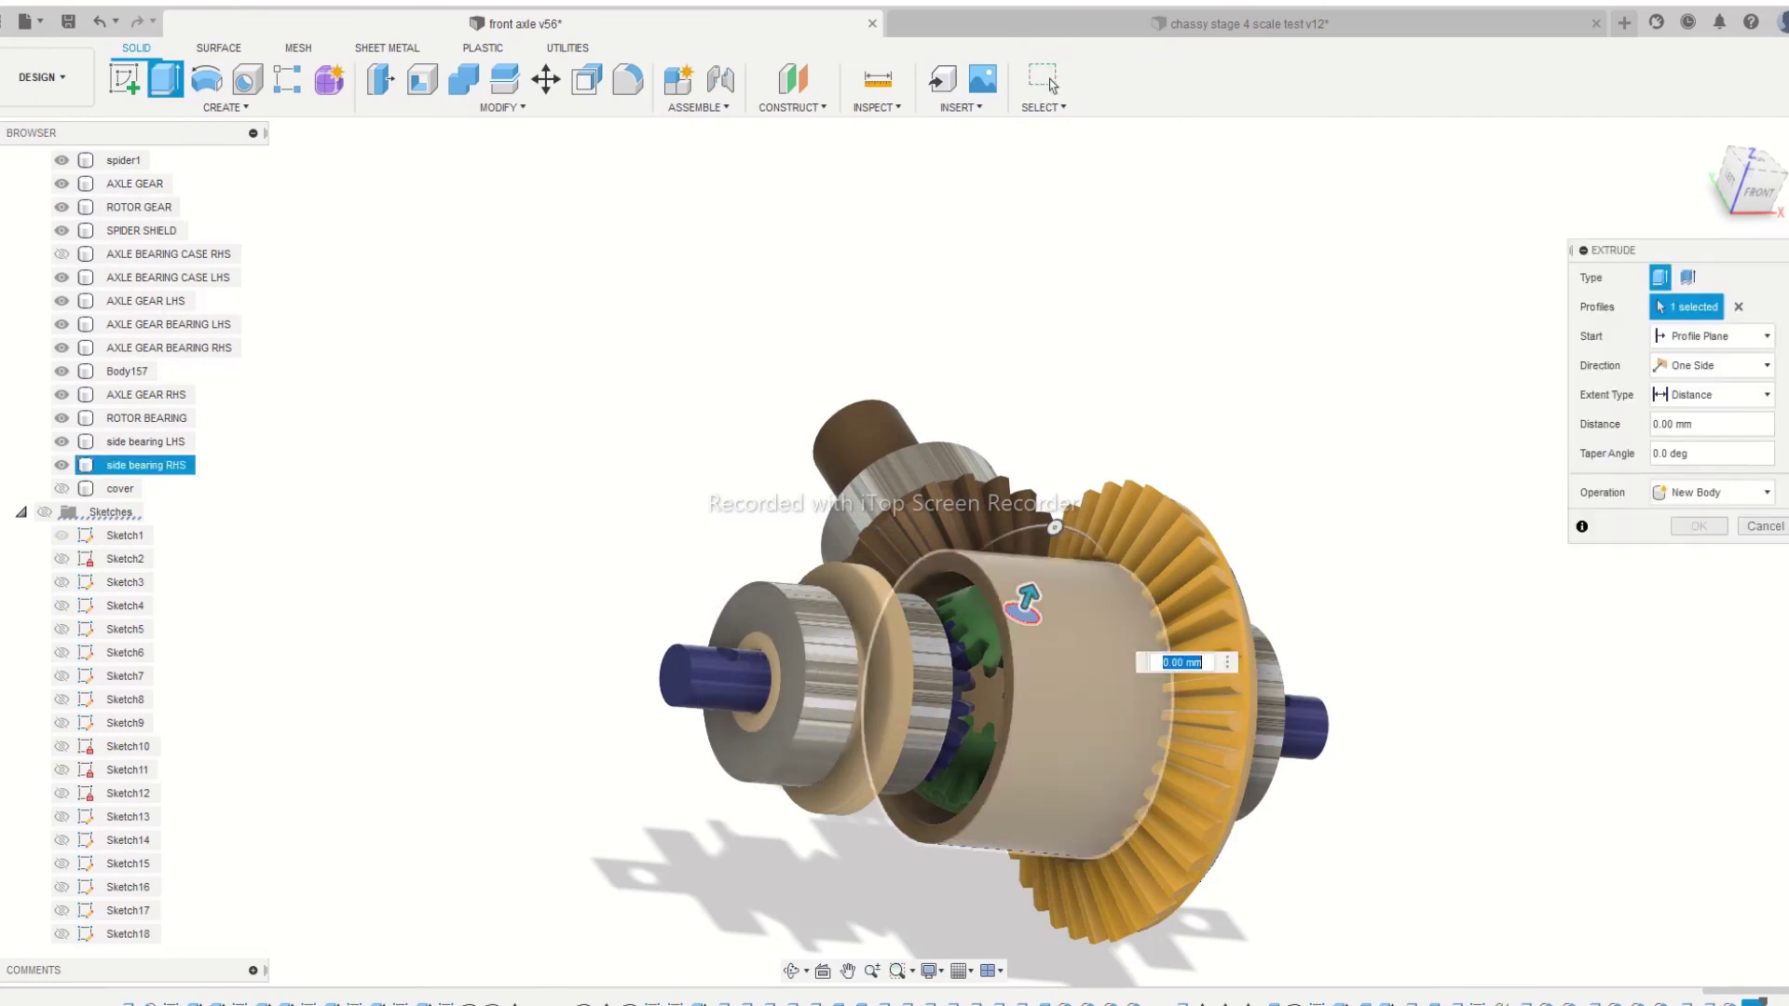
drag(1031, 587, 894, 950)
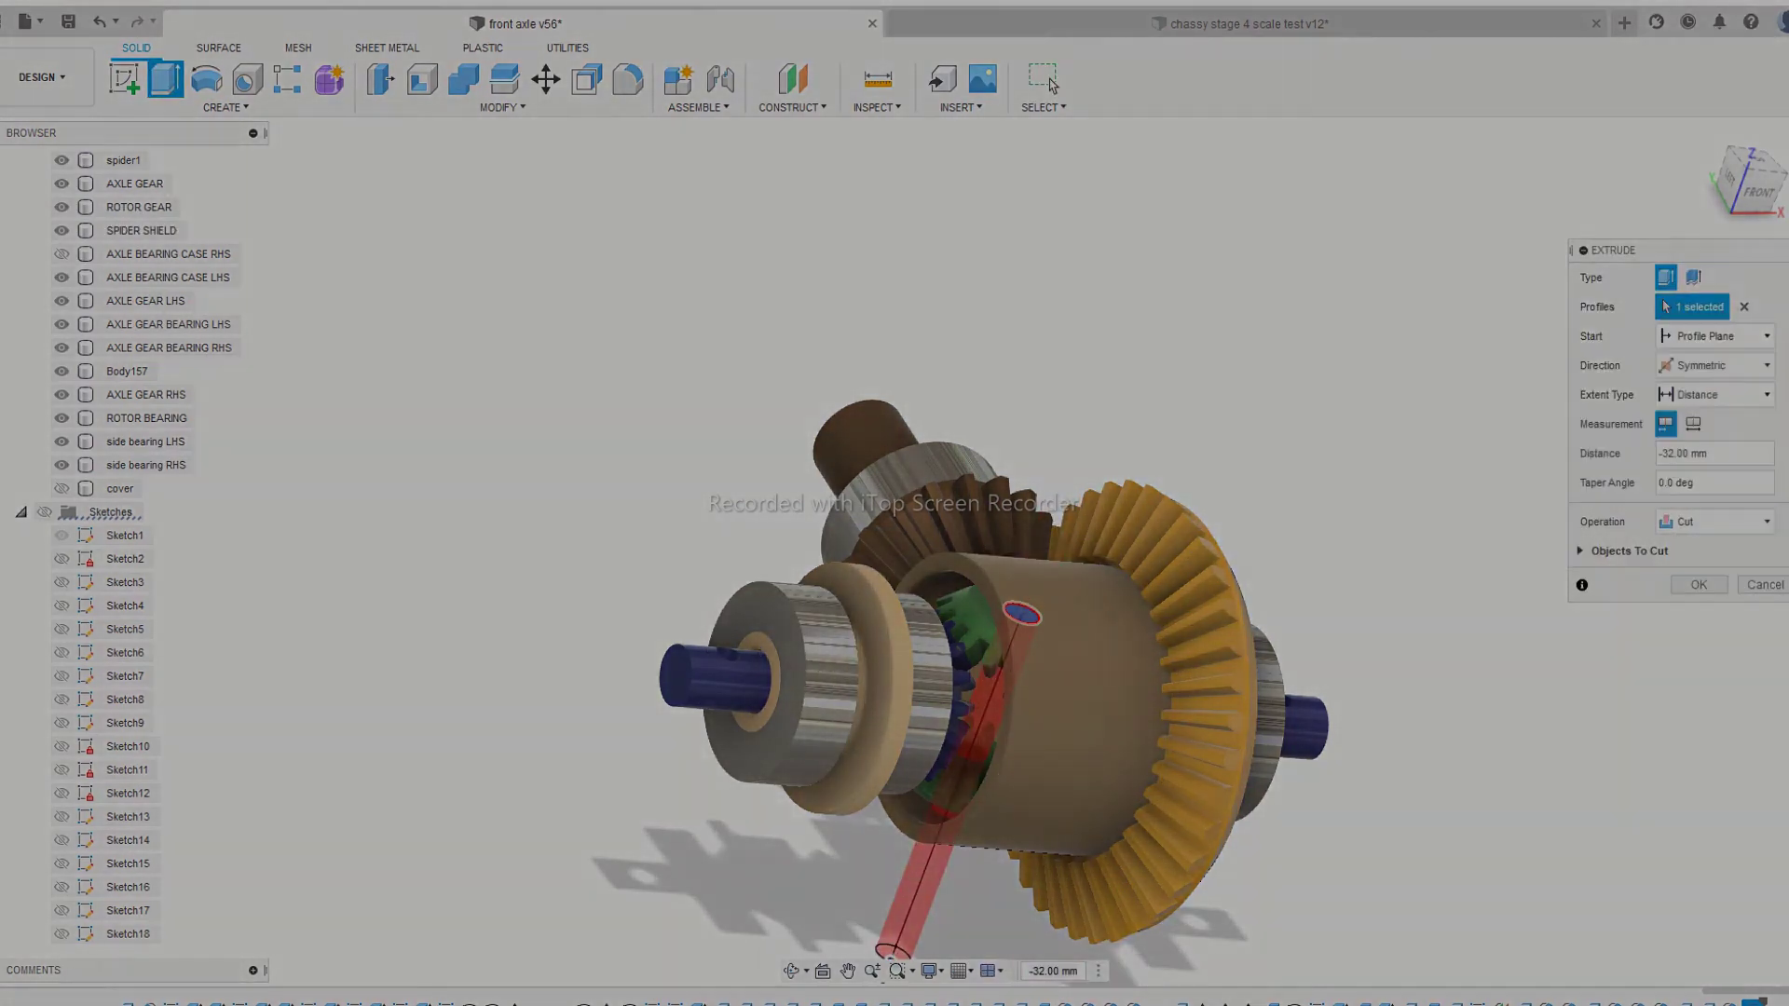